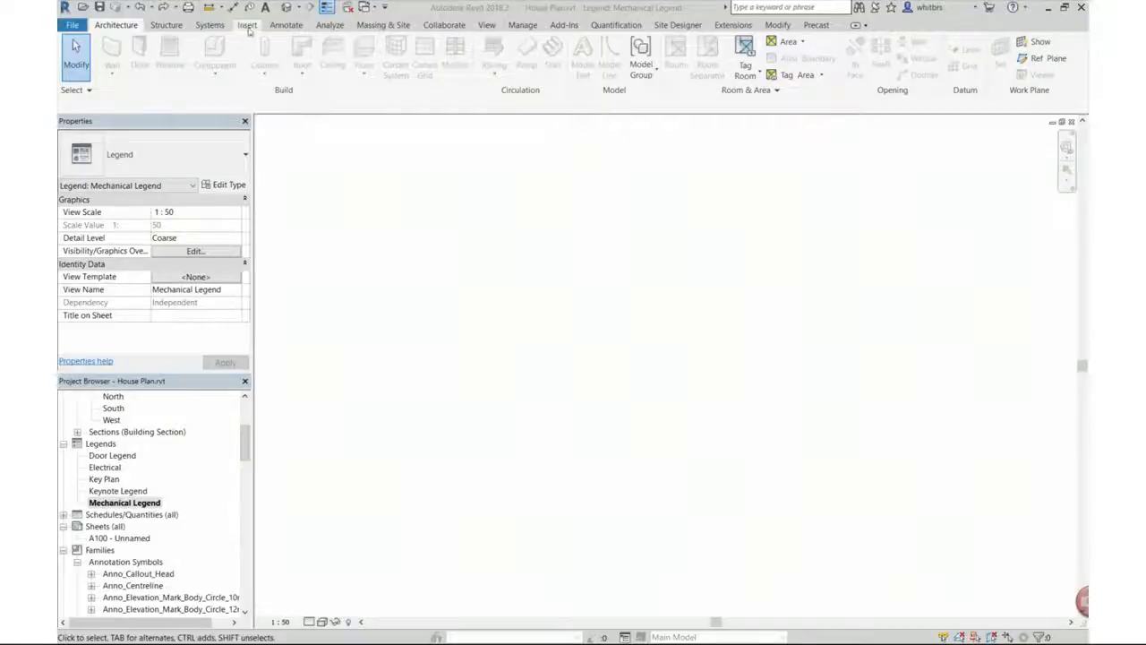
Step: Import the Mechanical Legend.dwg drawing into the Mechanical Legend view
left_click(247, 24)
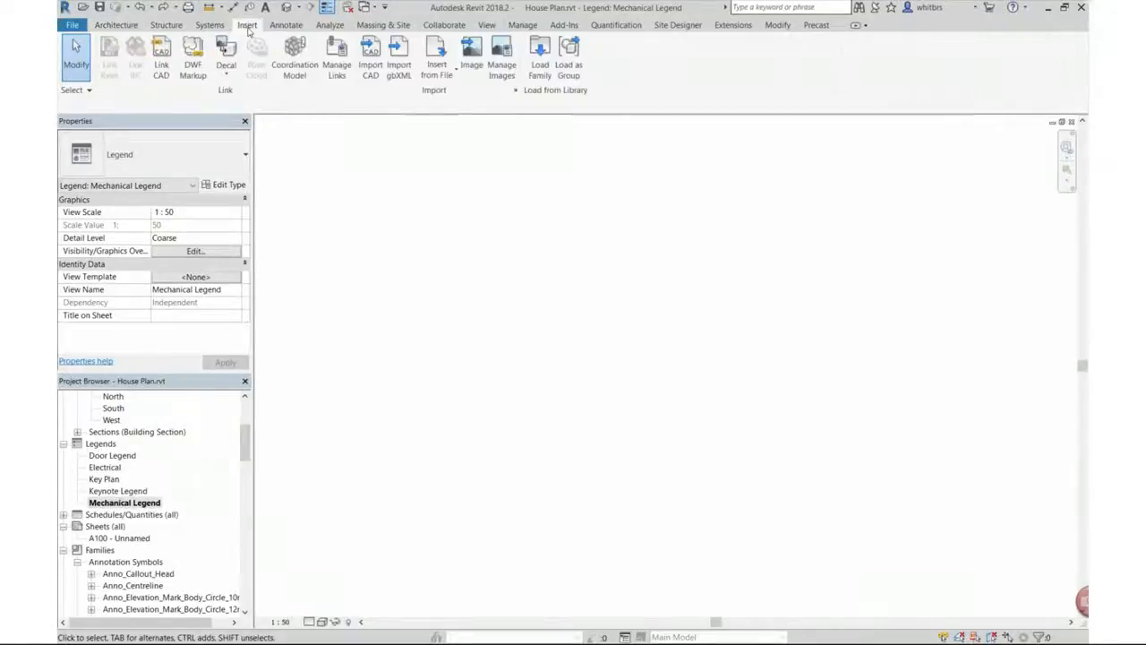
left_click(371, 61)
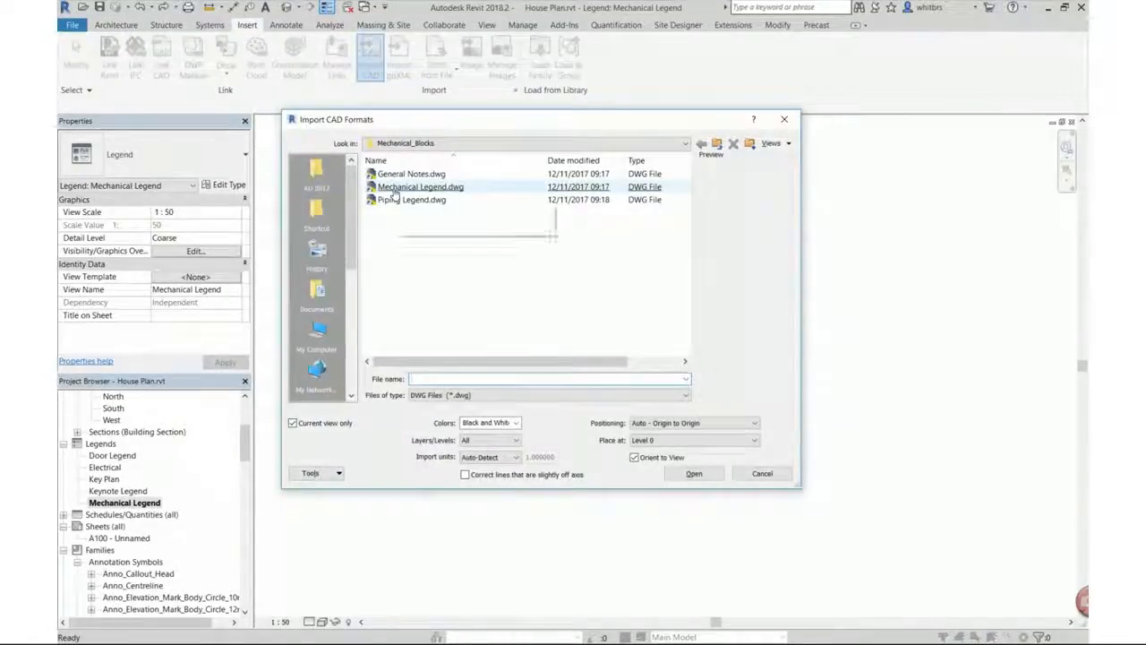
double_click(394, 189)
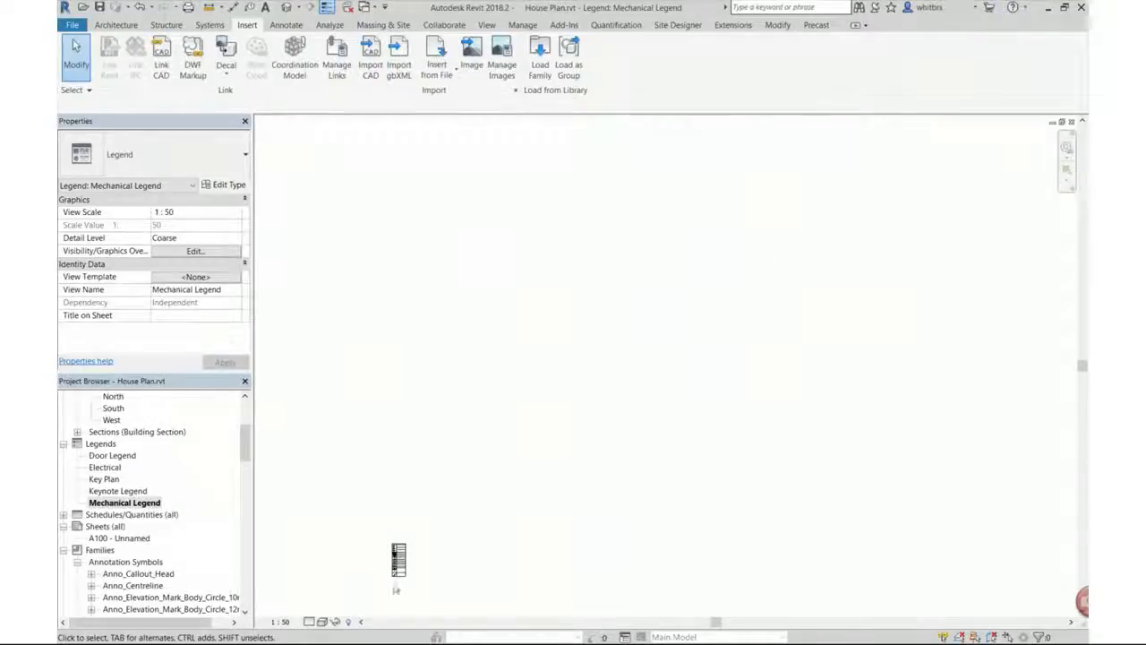
scroll(397, 593, "up", 5)
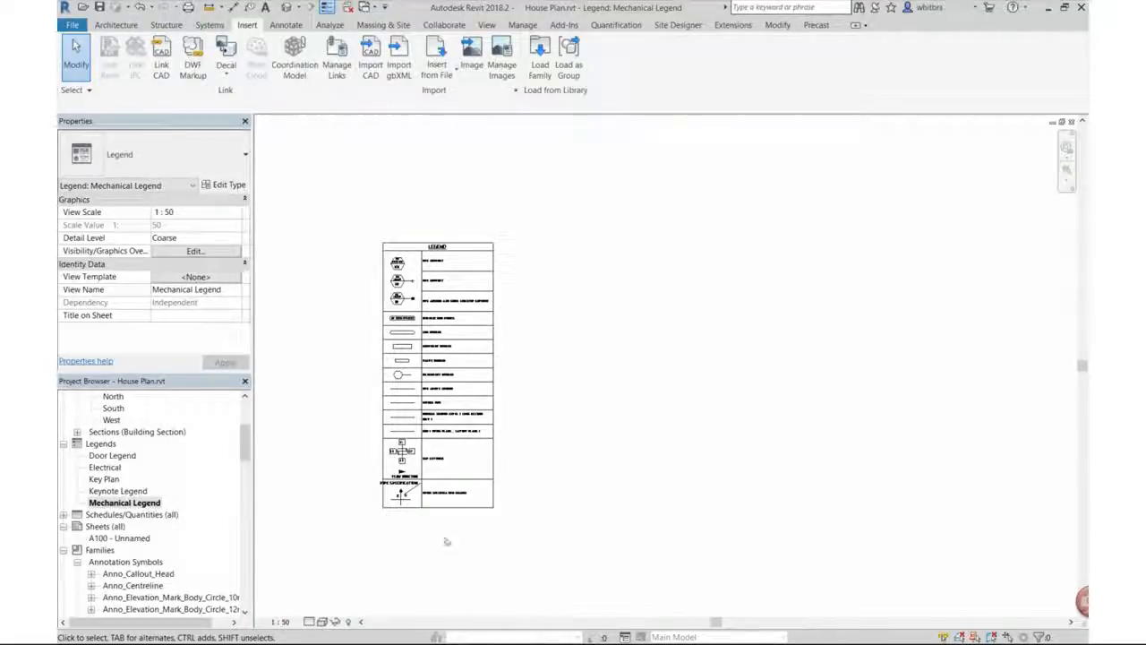
Step: Set the Mechanical Legend view's scale to 1:1 and place the legend on the left side of sheet A100
left_click(280, 621)
left_click(282, 451)
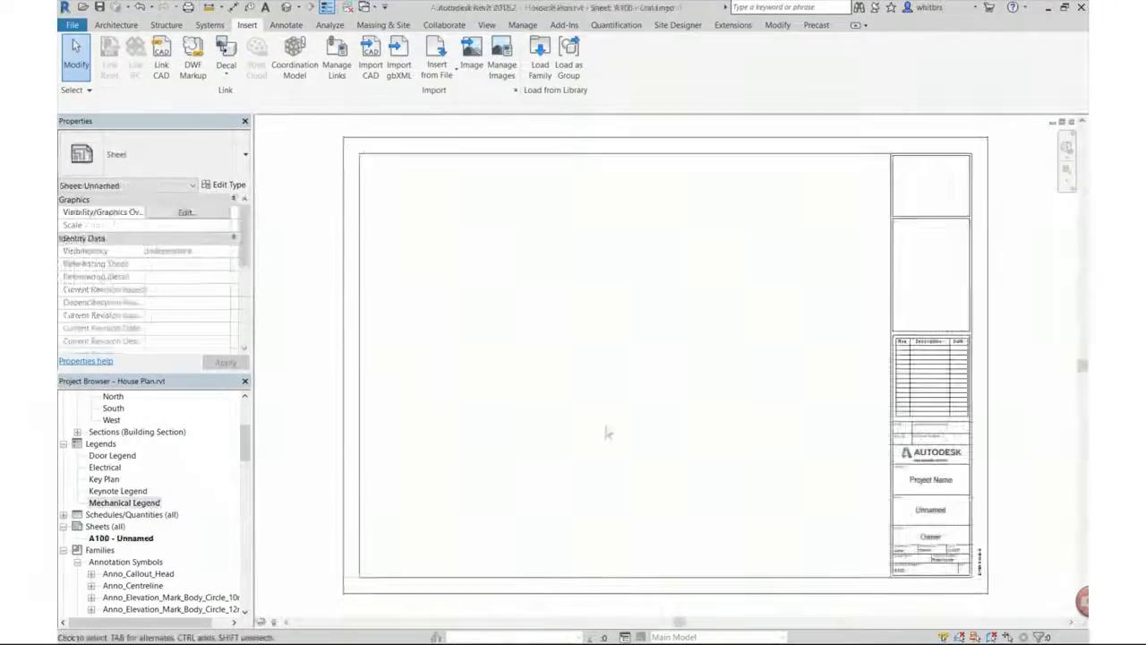
left_click_drag(123, 502, 472, 358)
left_click(427, 322)
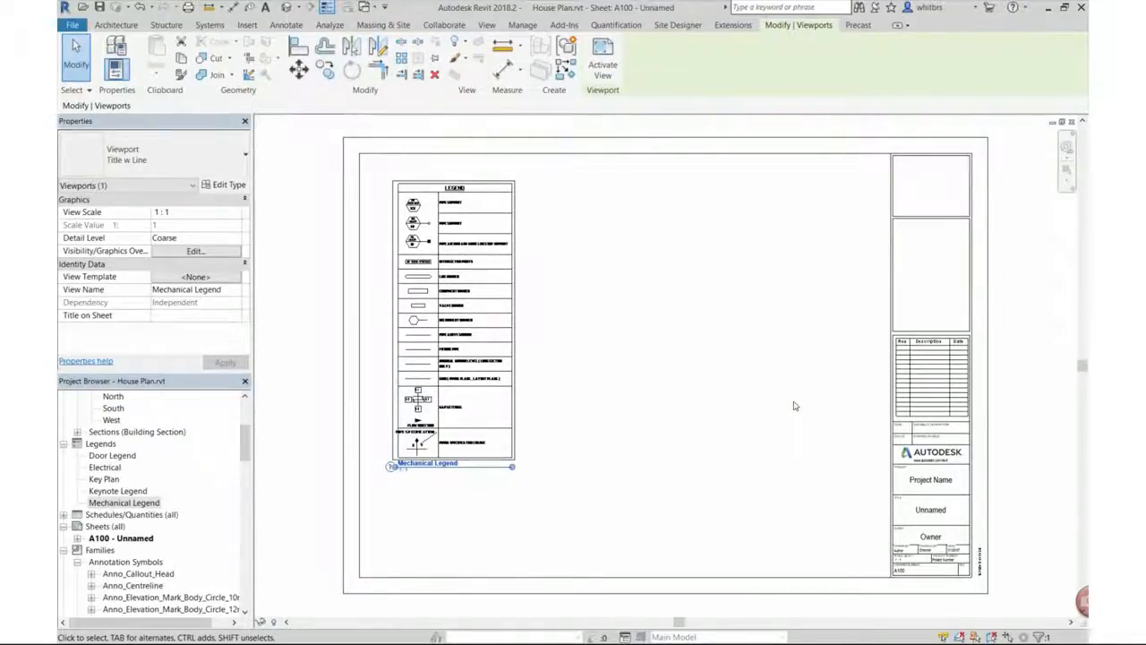
Step: Create a new legend view named Piping Legend at 1:50 scale
right_click(101, 444)
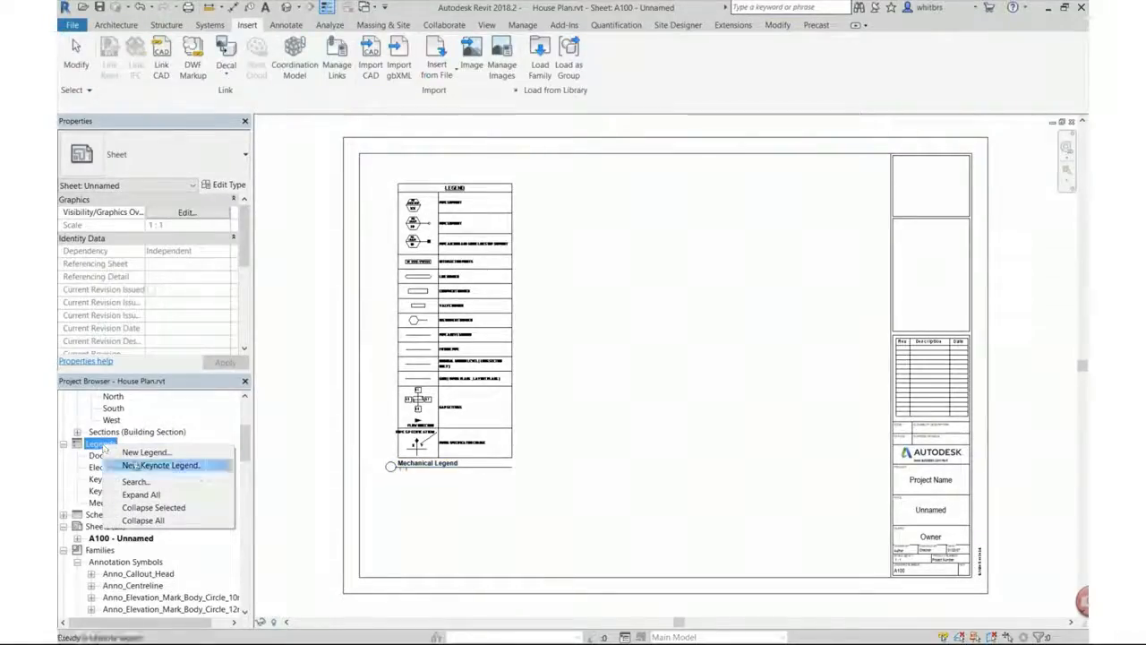
left_click(144, 452)
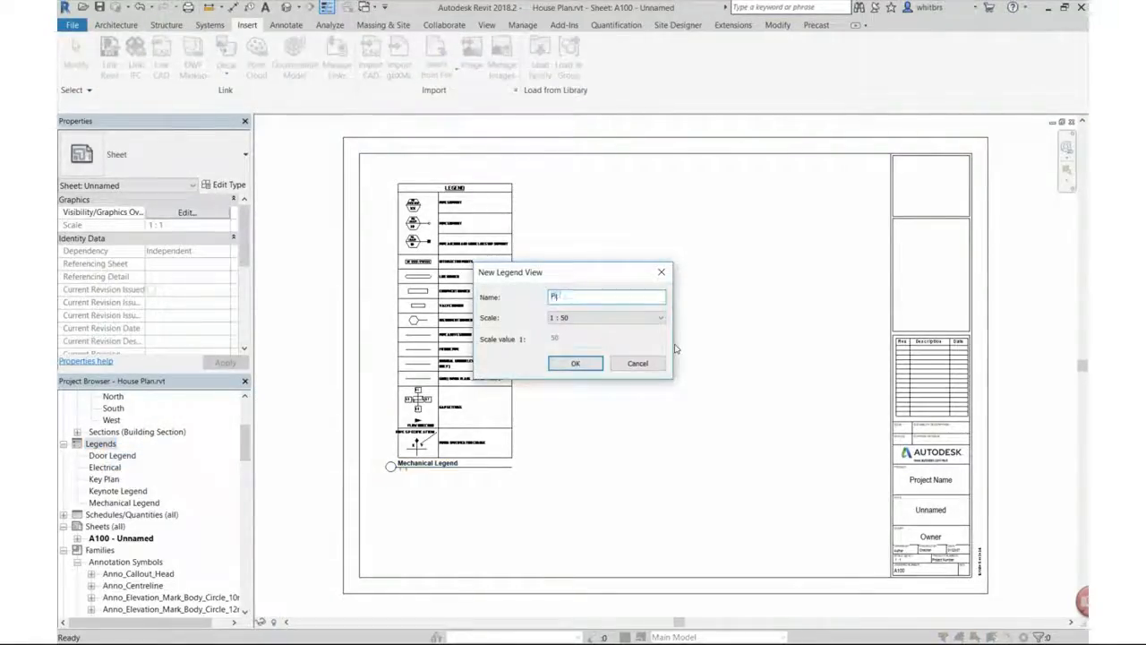
type("Piping Lagen")
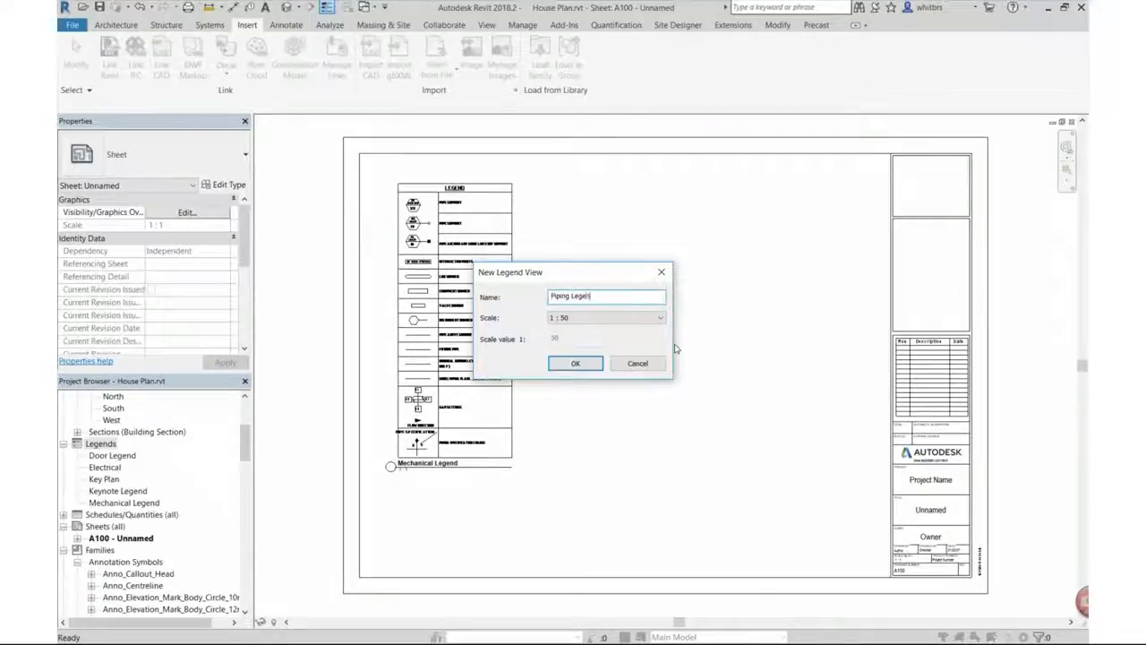
type("d")
key("Return")
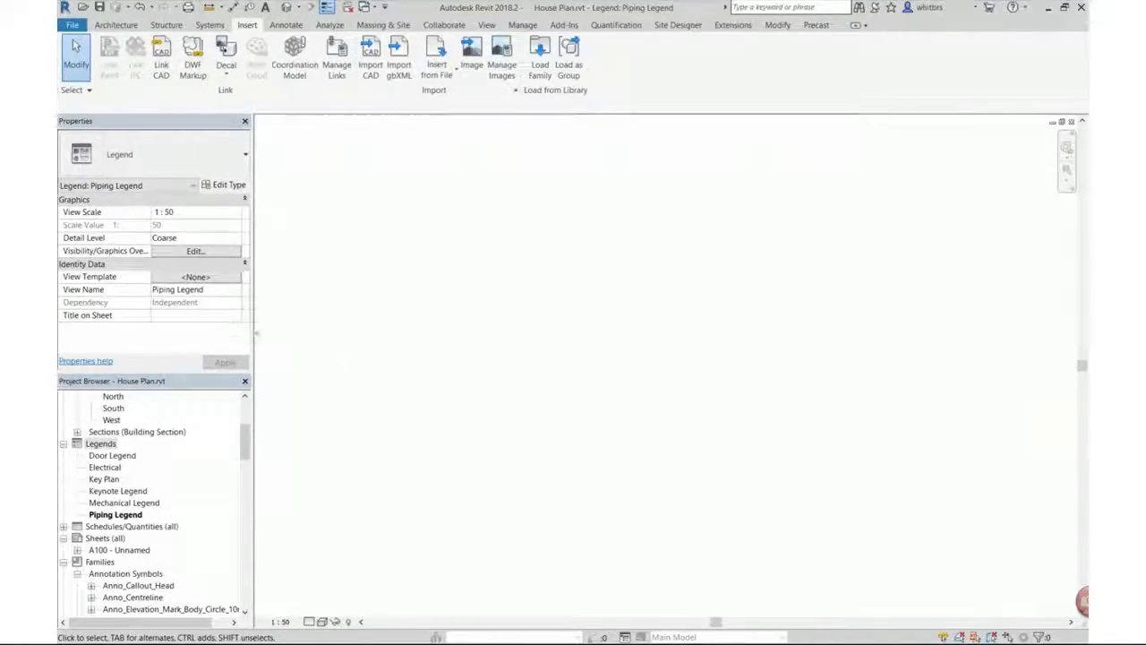
Step: Create a new annotation family from the Metric Generic Annotation.rft template
left_click(72, 24)
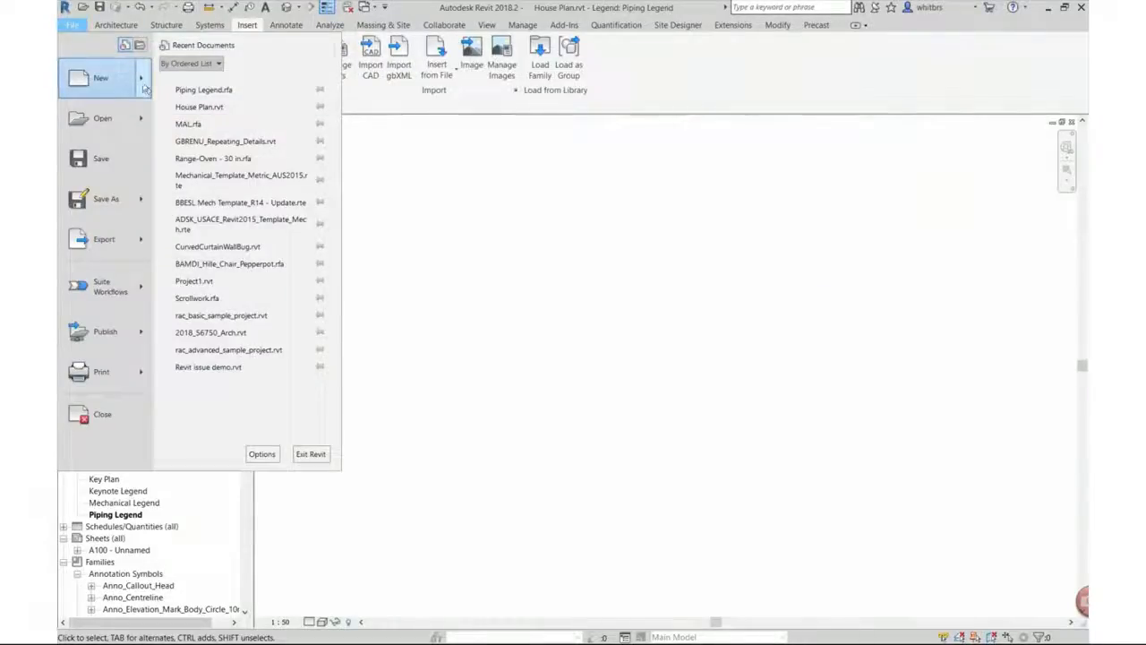
mouse_move(143, 87)
left_click(197, 116)
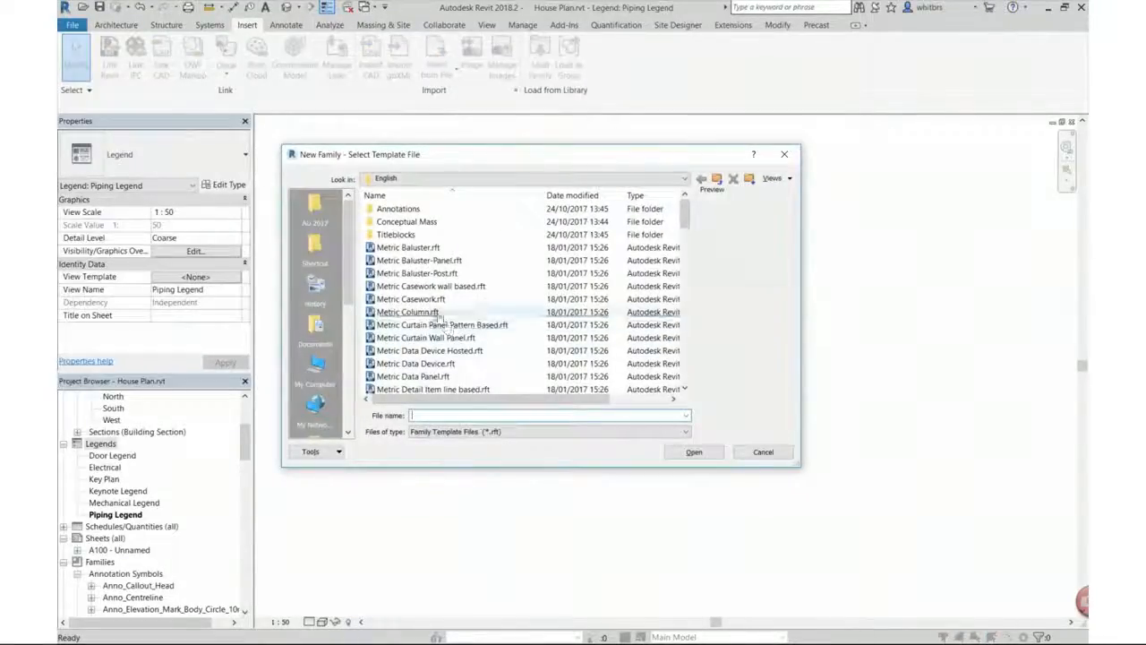
double_click(398, 208)
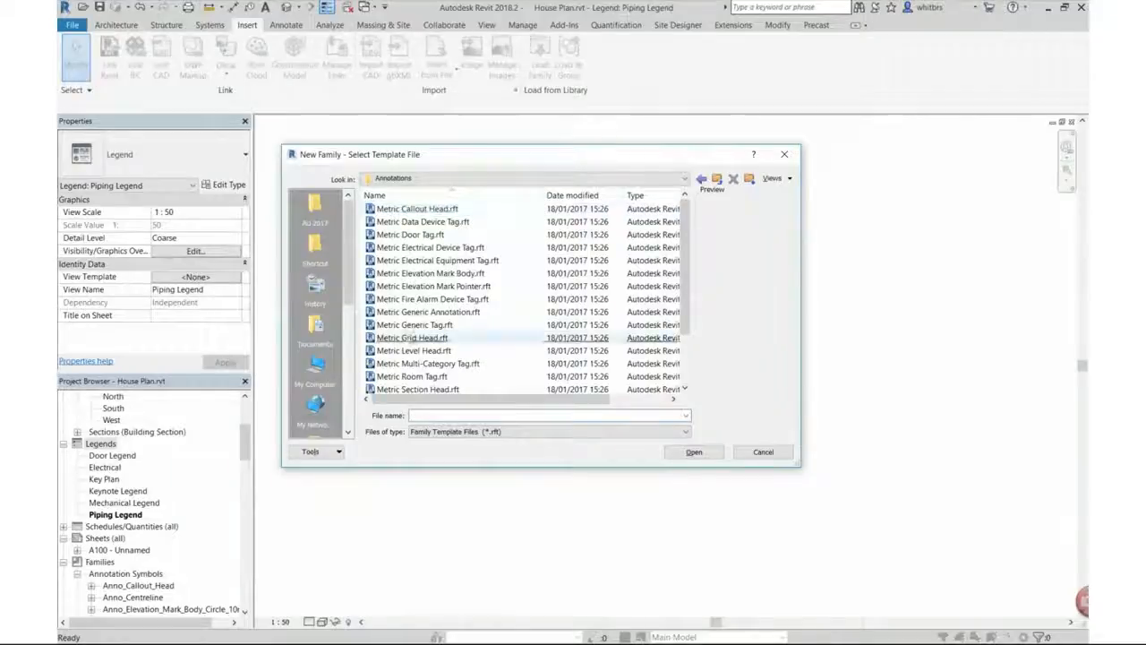
double_click(410, 313)
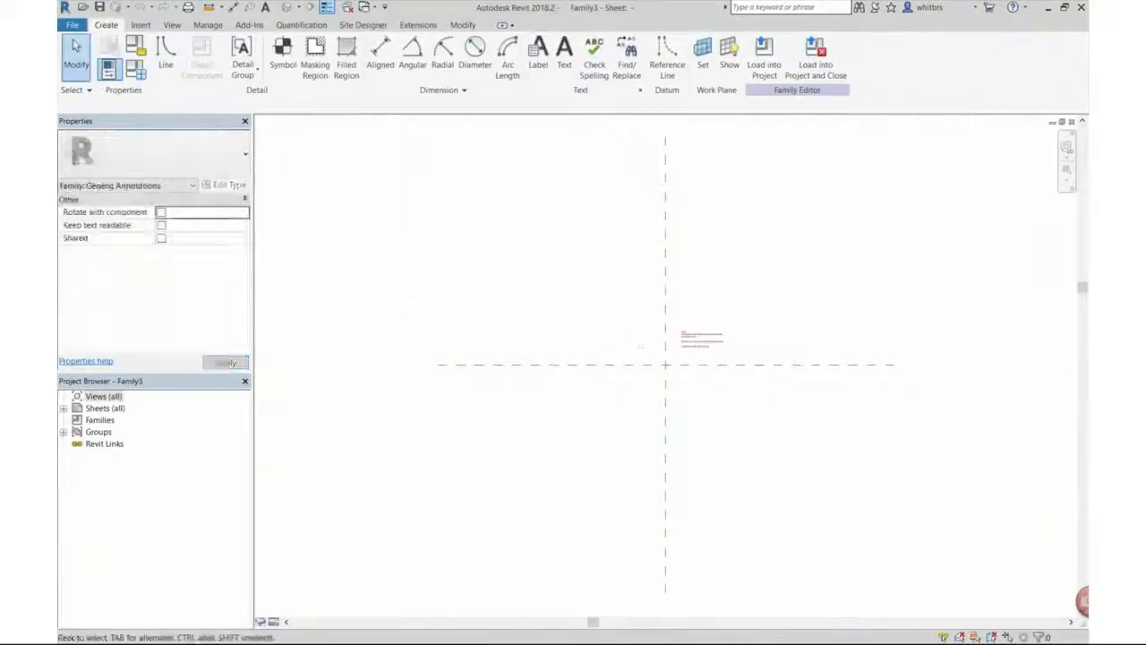
Step: Delete the template's instruction note beside the reference planes
scroll(689, 340, "up", 6)
left_click(645, 311)
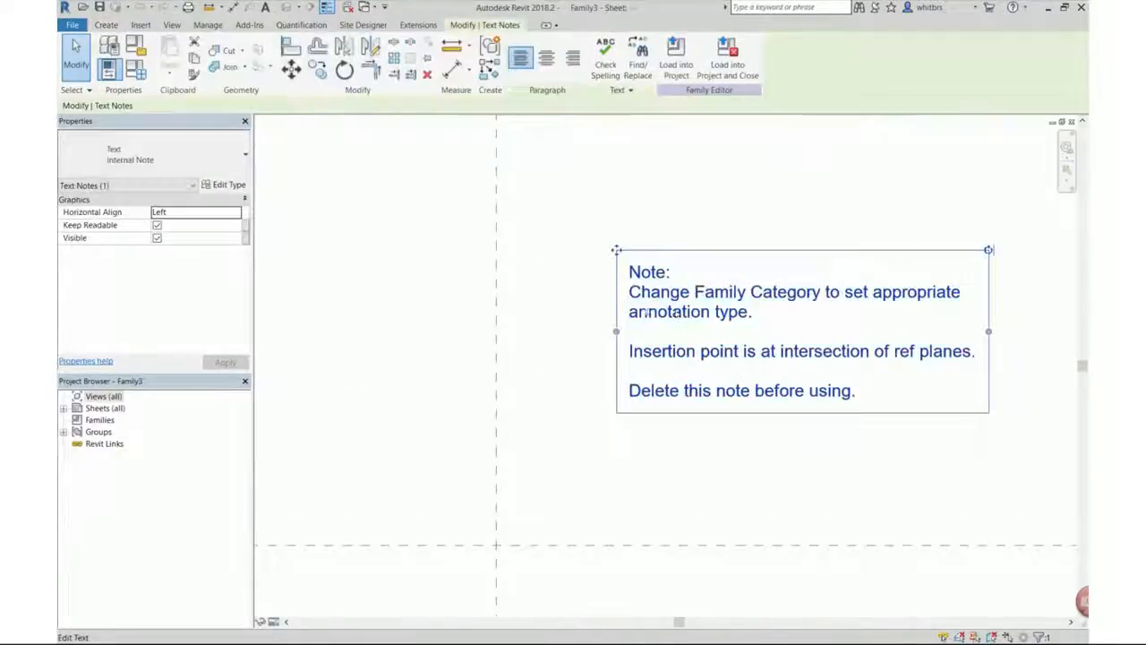
right_click(637, 319)
left_click(668, 426)
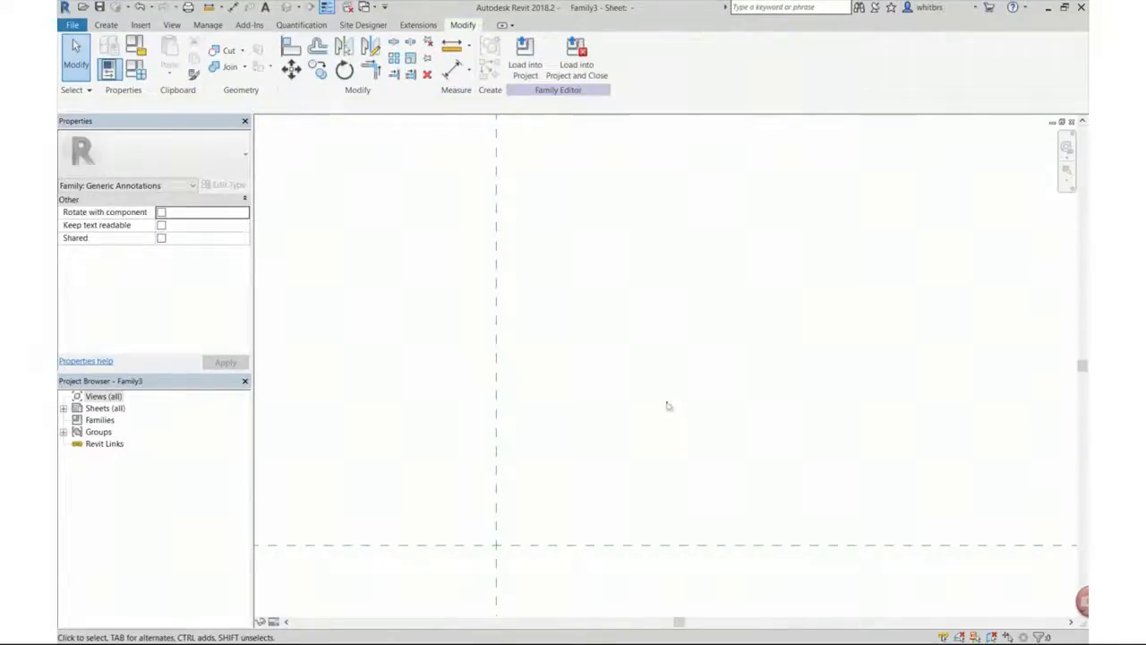
Step: Import Piping Legend.dwg into the annotation family, taking its contents from model space
scroll(667, 405, "down", 3)
left_click(141, 25)
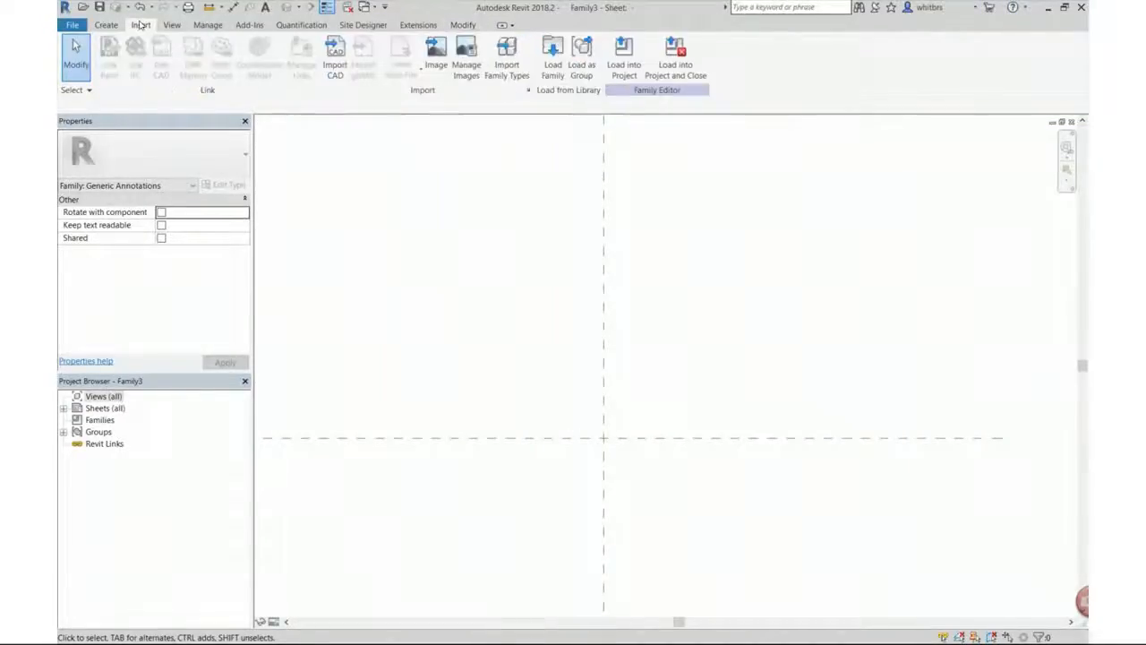
left_click(333, 58)
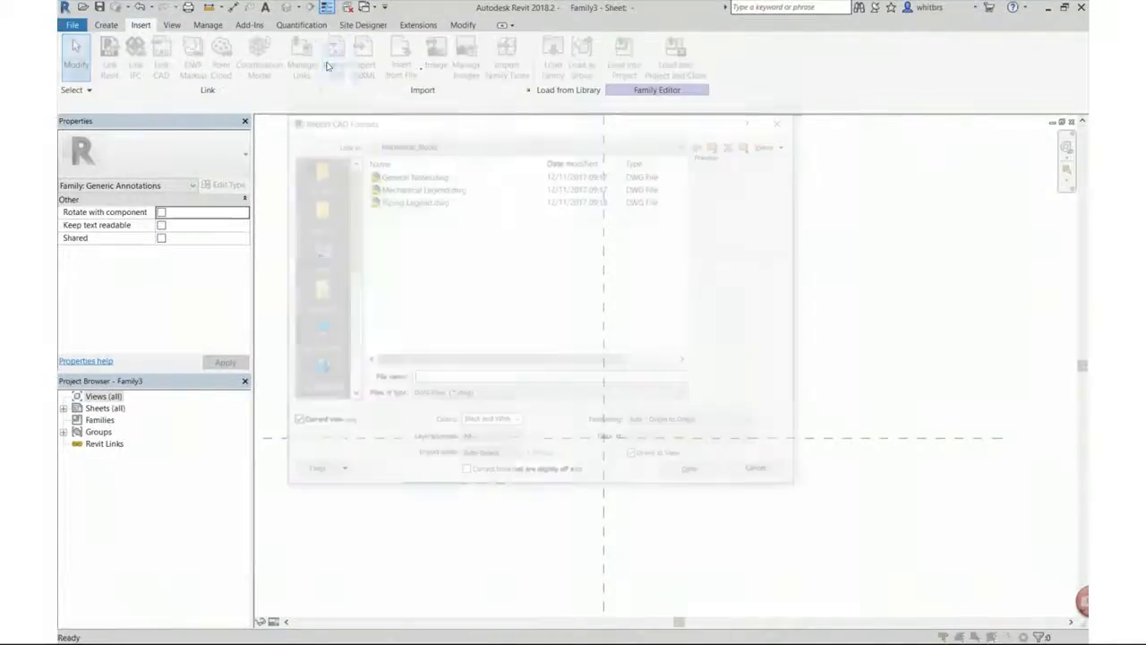
left_click(403, 201)
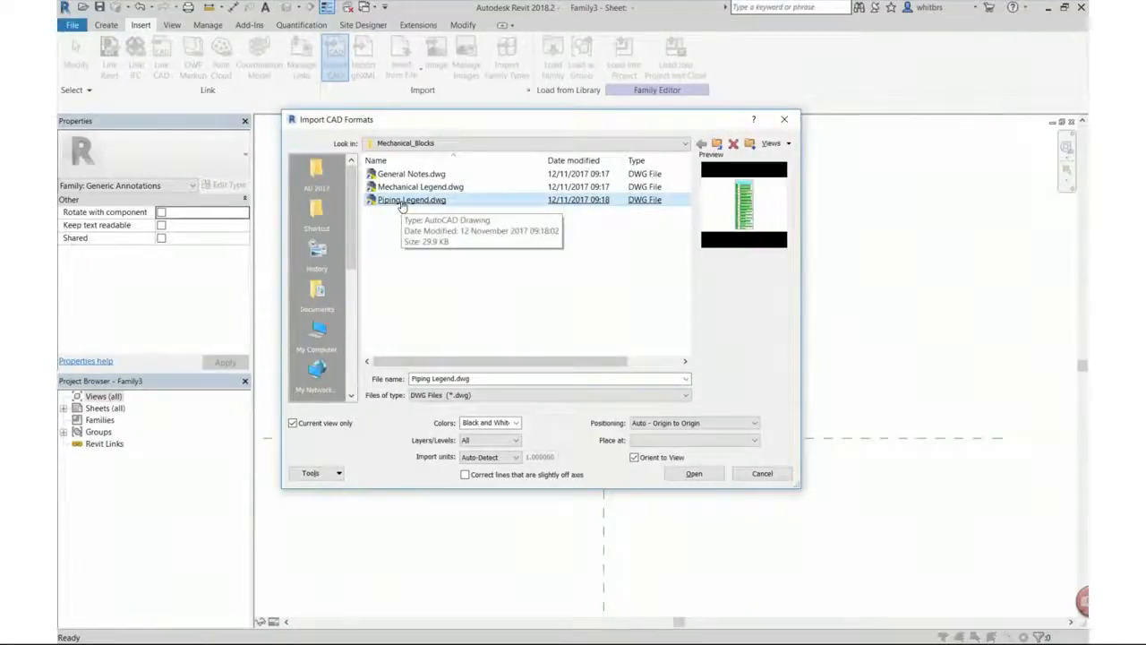
left_click(693, 473)
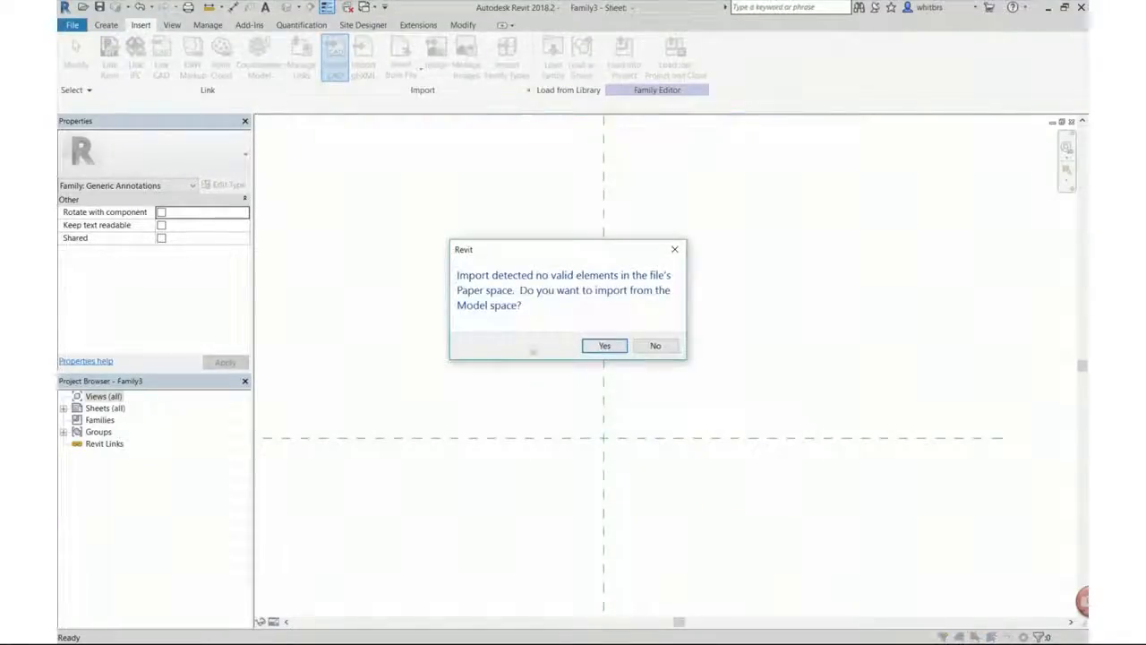
left_click(604, 345)
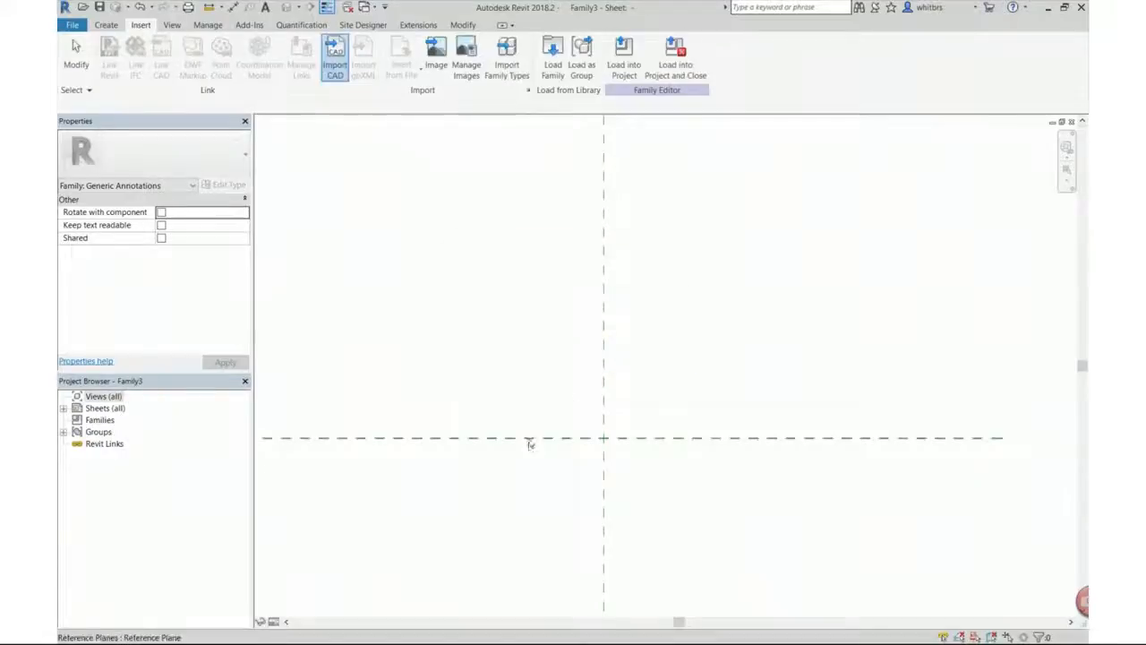
Step: Move the imported piping legend so its lower-left corner sits at the intersection of the reference planes
left_click(849, 268)
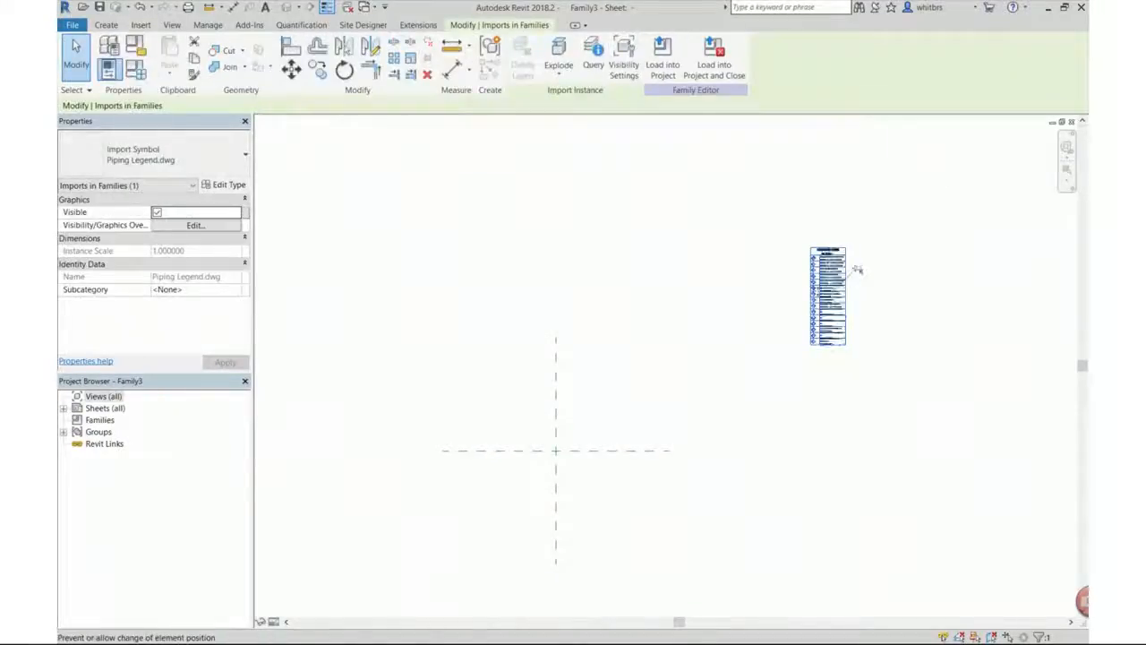
left_click(290, 71)
left_click(814, 346)
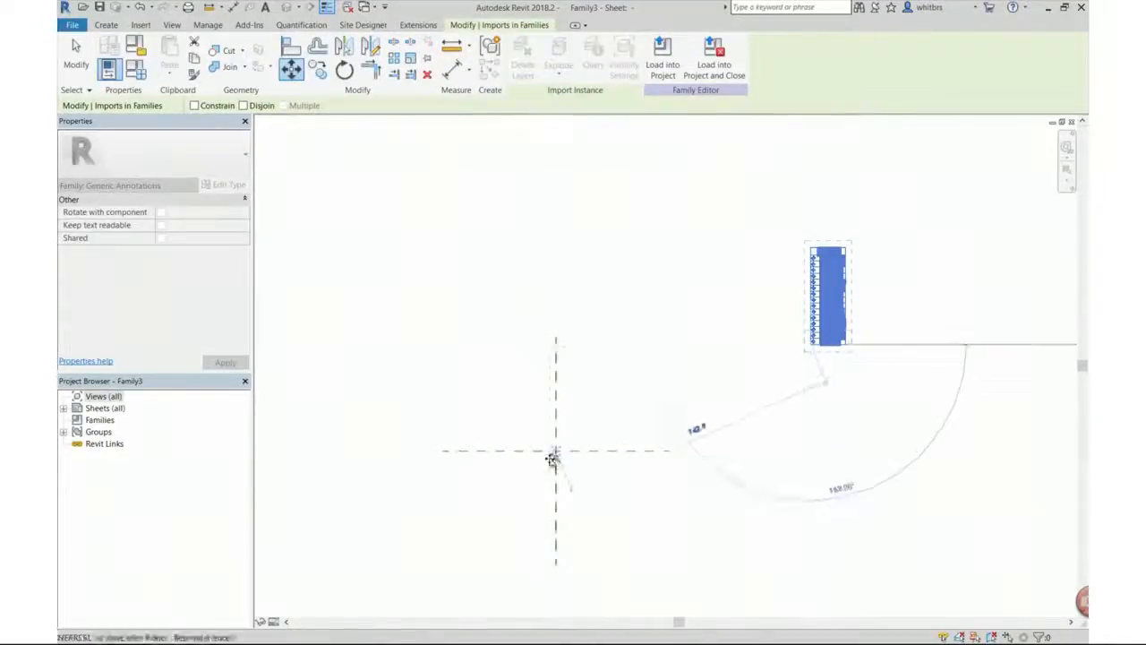
left_click(555, 452)
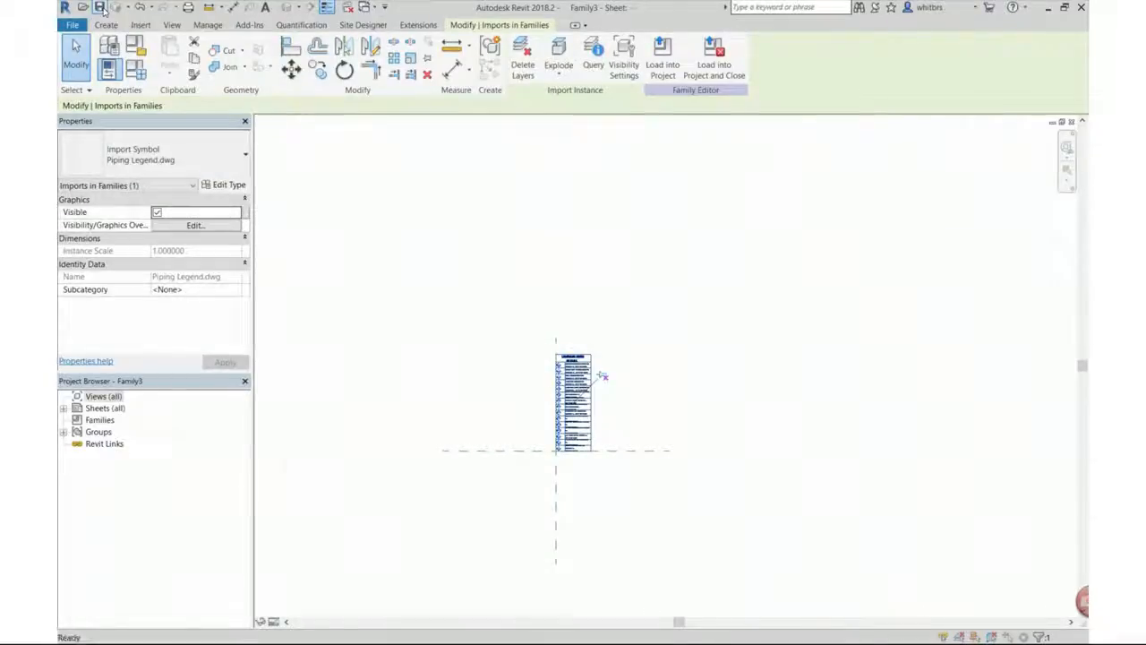
Step: Save the annotation family as Piping Legend.rfa, replacing the existing file
left_click(100, 9)
double_click(404, 208)
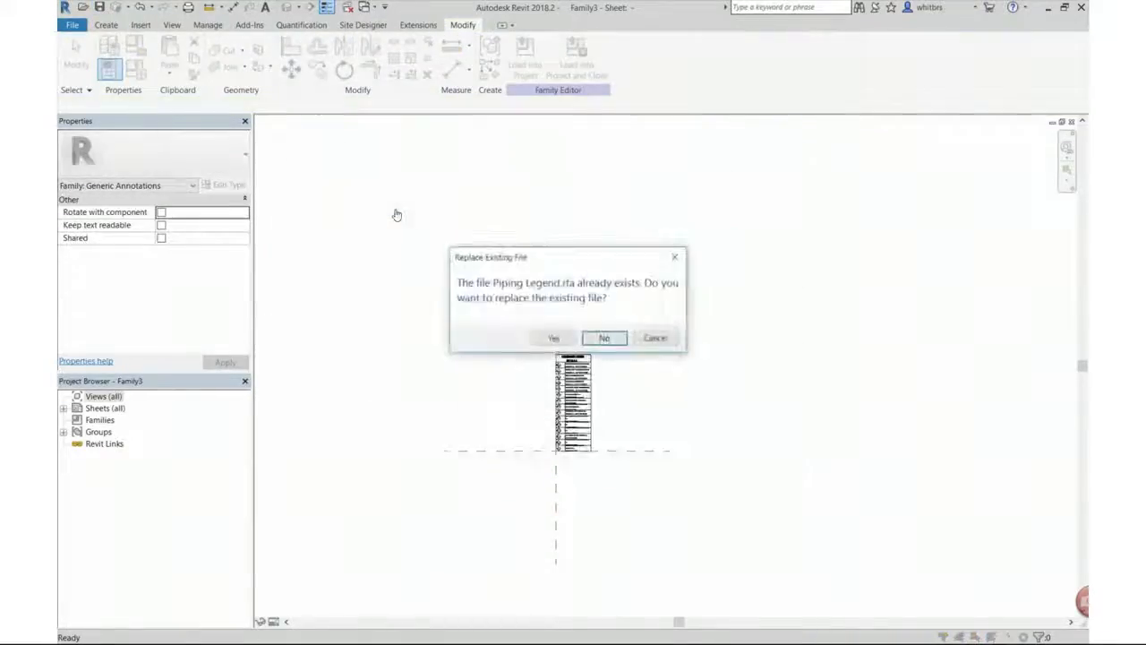
left_click(549, 339)
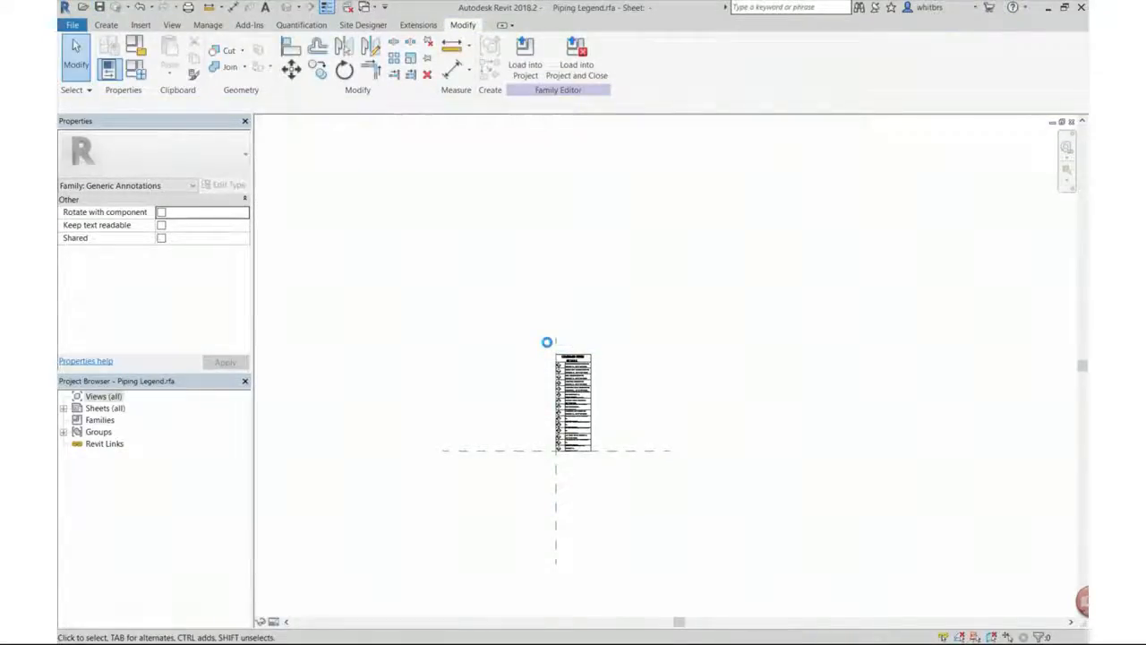
Step: Load the Piping Legend family into the House Plan project and place it on sheet A100 beside the title block
left_click(524, 61)
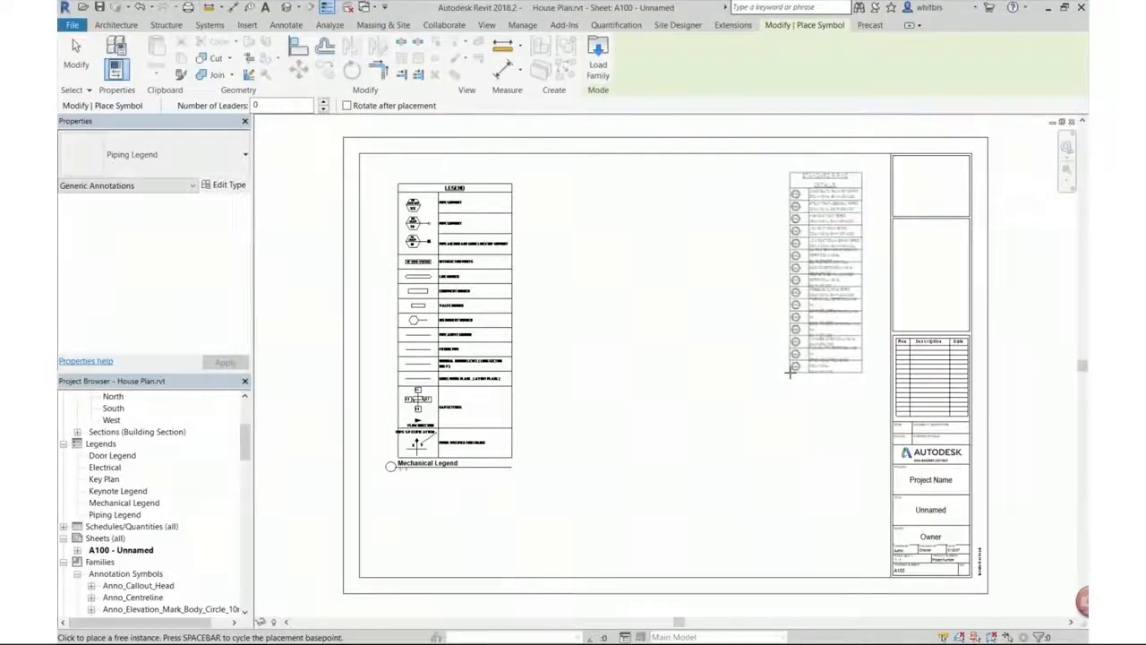
left_click(826, 375)
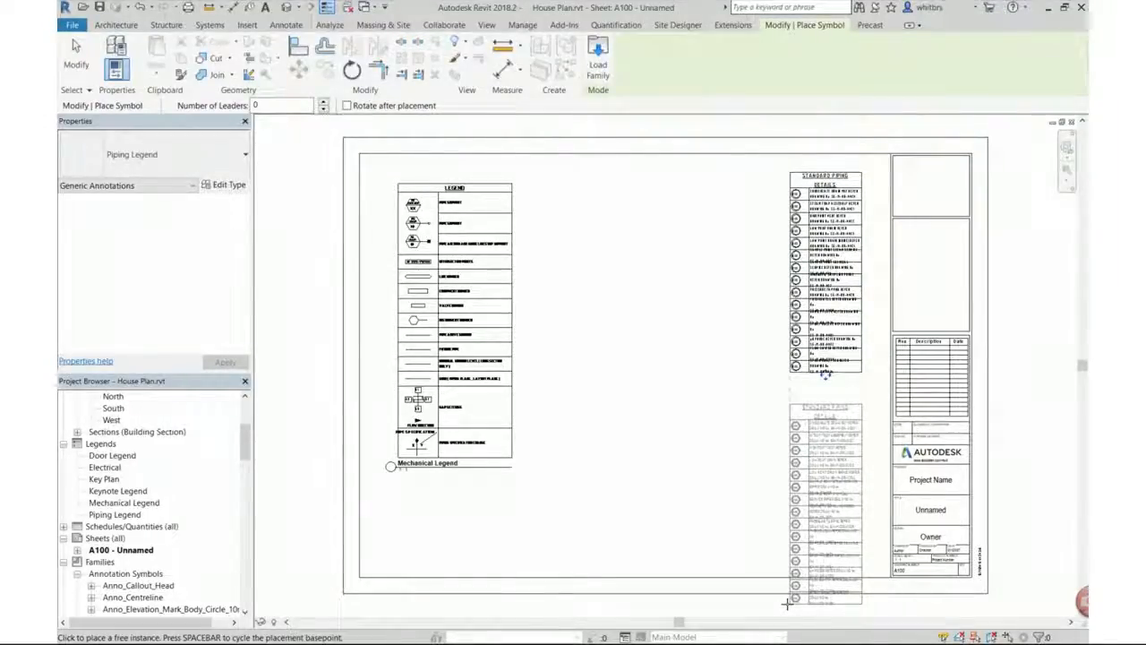
Step: Place an instance of the Piping Legend annotation symbol in the Piping Legend view
double_click(107, 515)
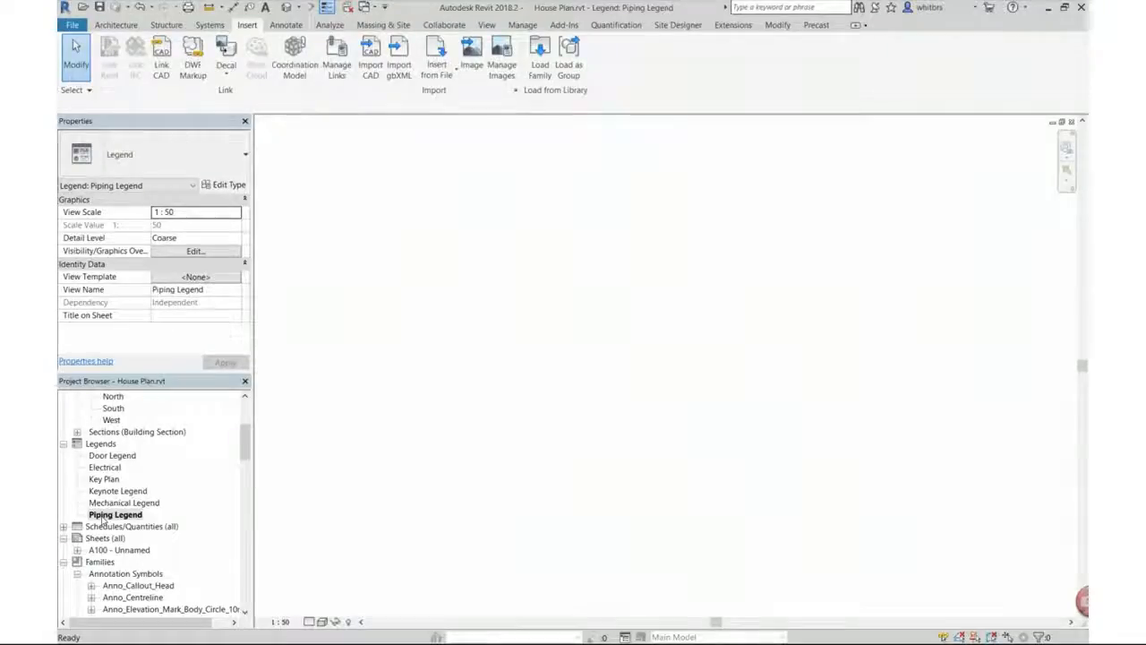
left_click_drag(245, 443, 234, 535)
left_click(90, 490)
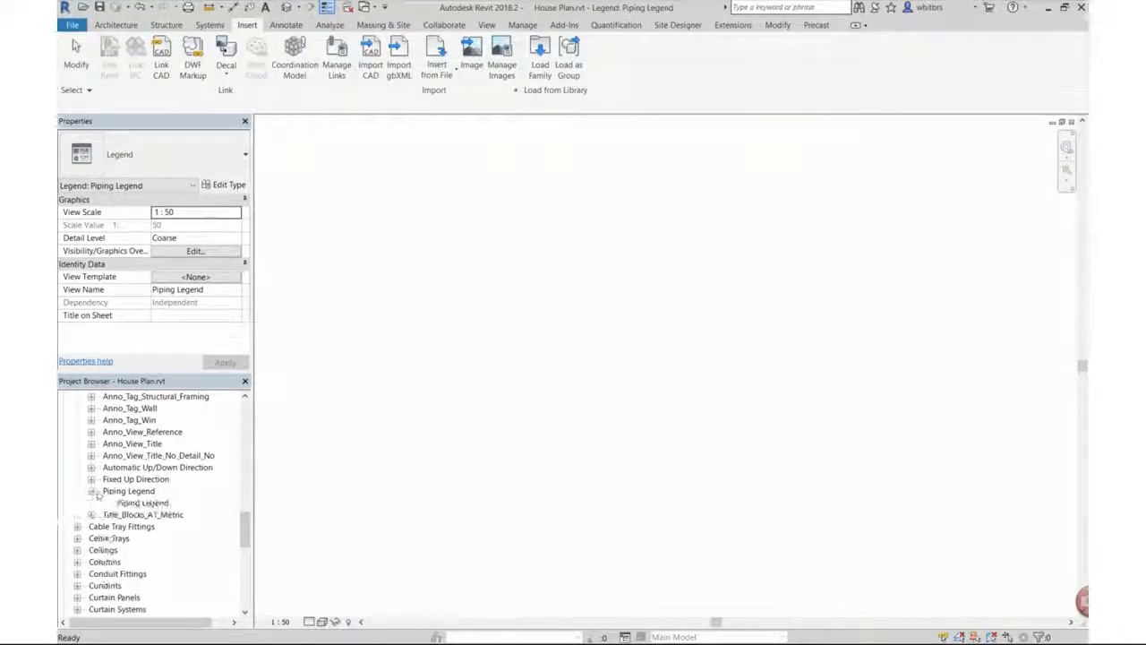
right_click(120, 503)
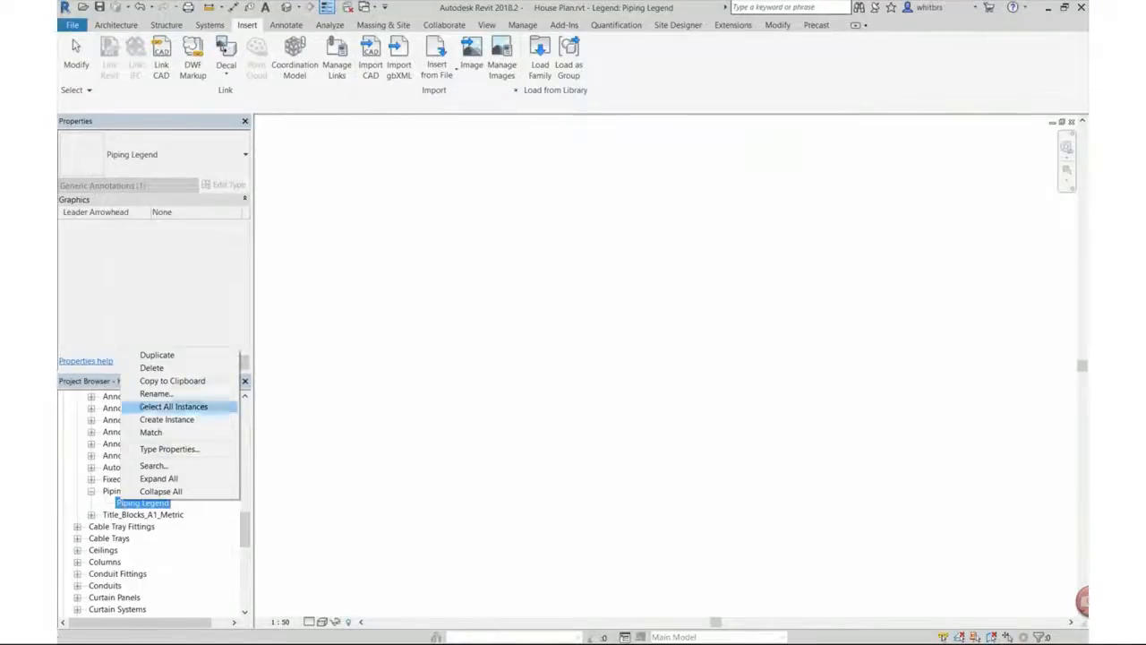
left_click(179, 421)
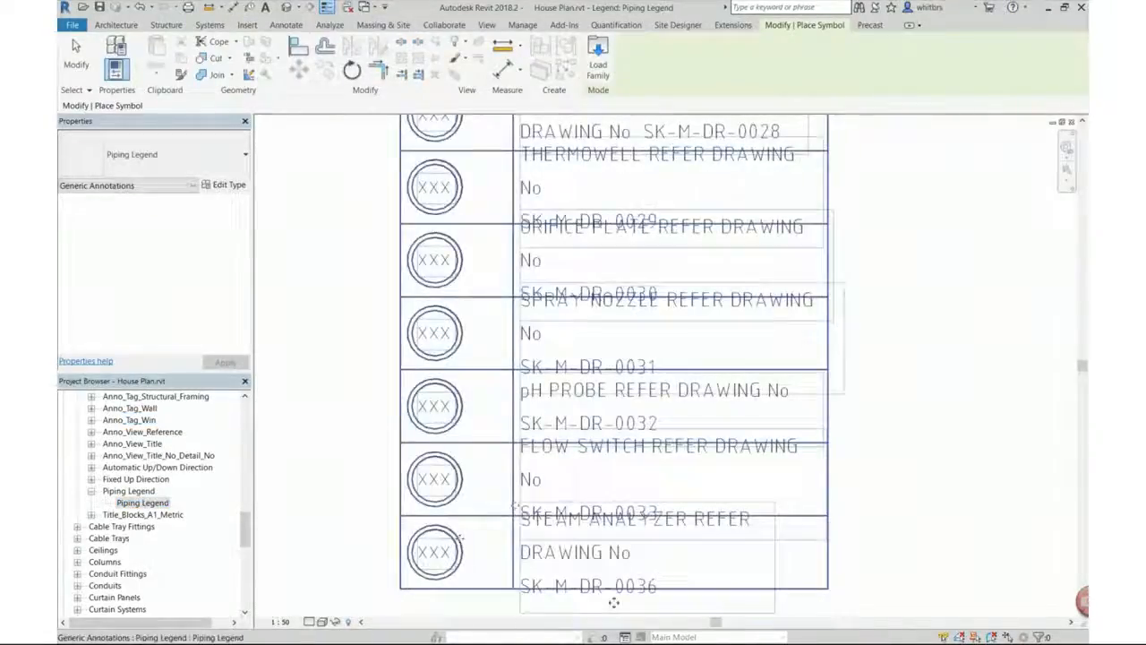
Step: Close the Piping Legend view and place that legend on sheet A100, beside the mechanical legend
left_click(1072, 121)
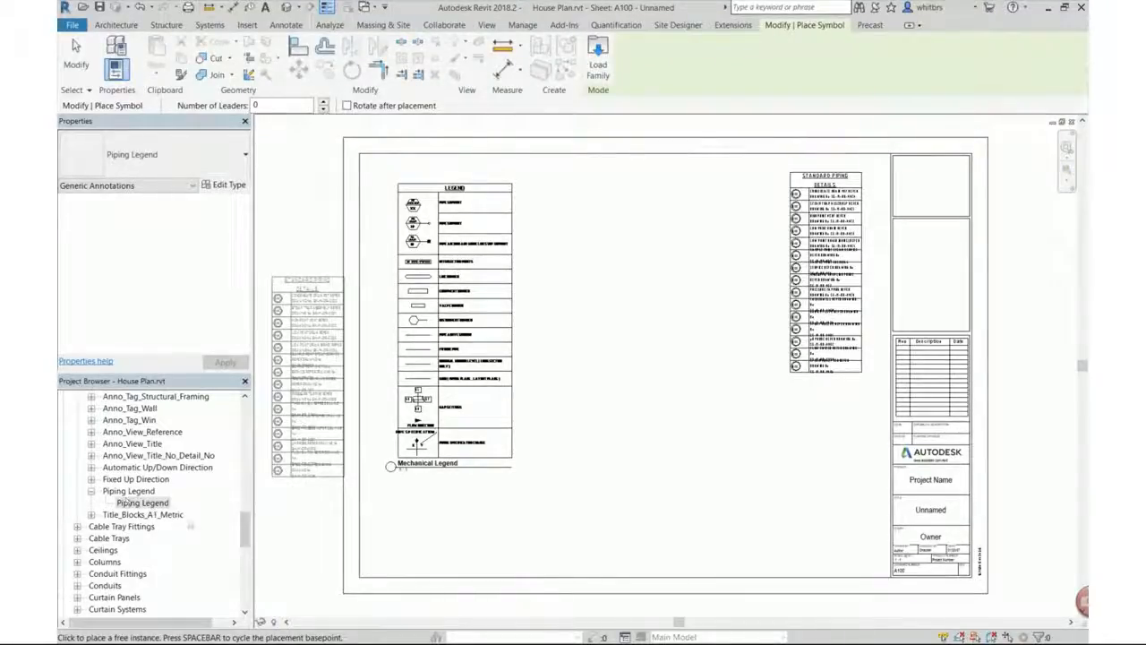
left_click_drag(247, 527, 255, 451)
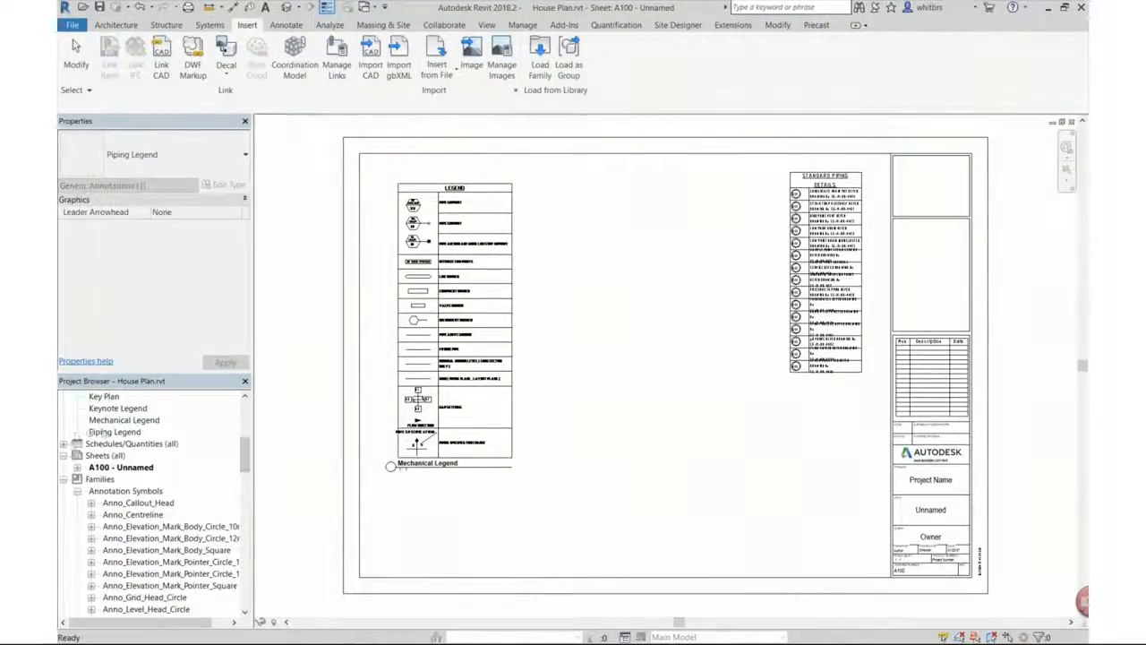
left_click(105, 434)
left_click_drag(105, 434, 621, 397)
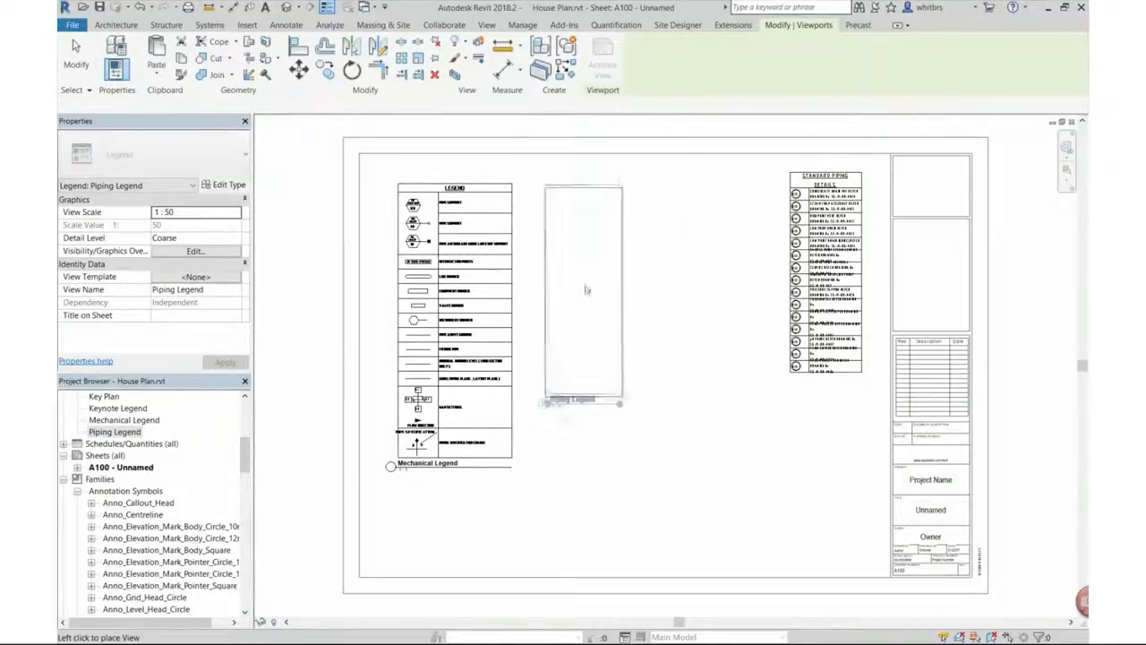
Step: Set the Piping Legend viewport down on sheet A100 between the mechanical legend and the standard piping details
left_click(585, 292)
left_click(76, 58)
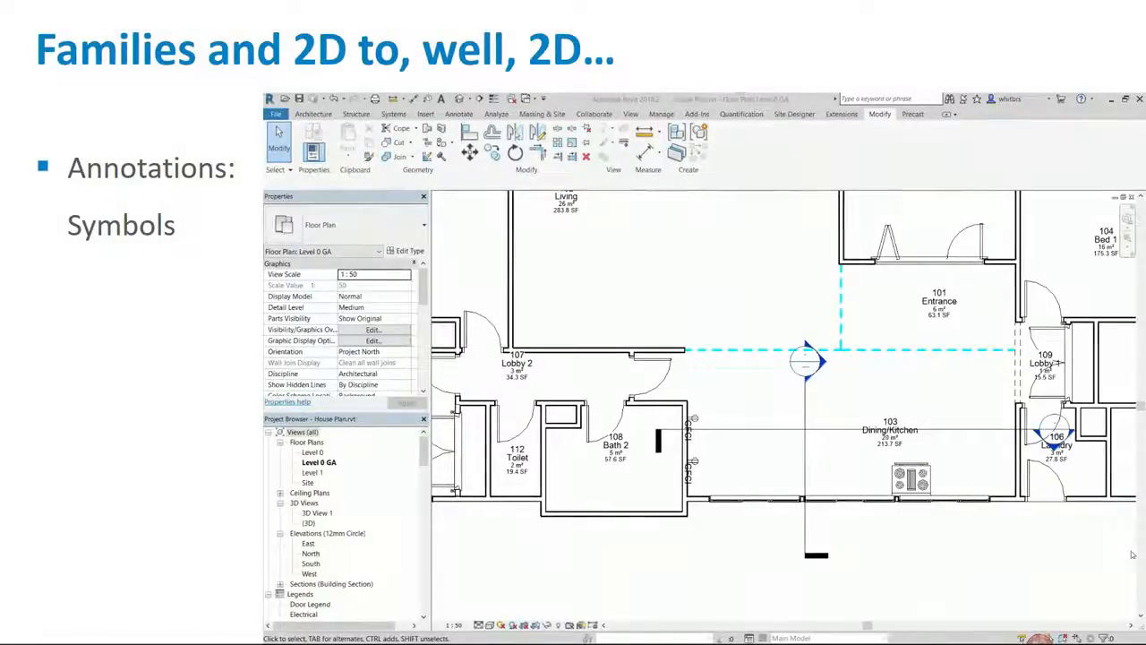
Step: Open the GFCI duplex receptacle family beside Bath 2 for editing and show its Ref. Level floor plan
scroll(699, 466, "up", 3)
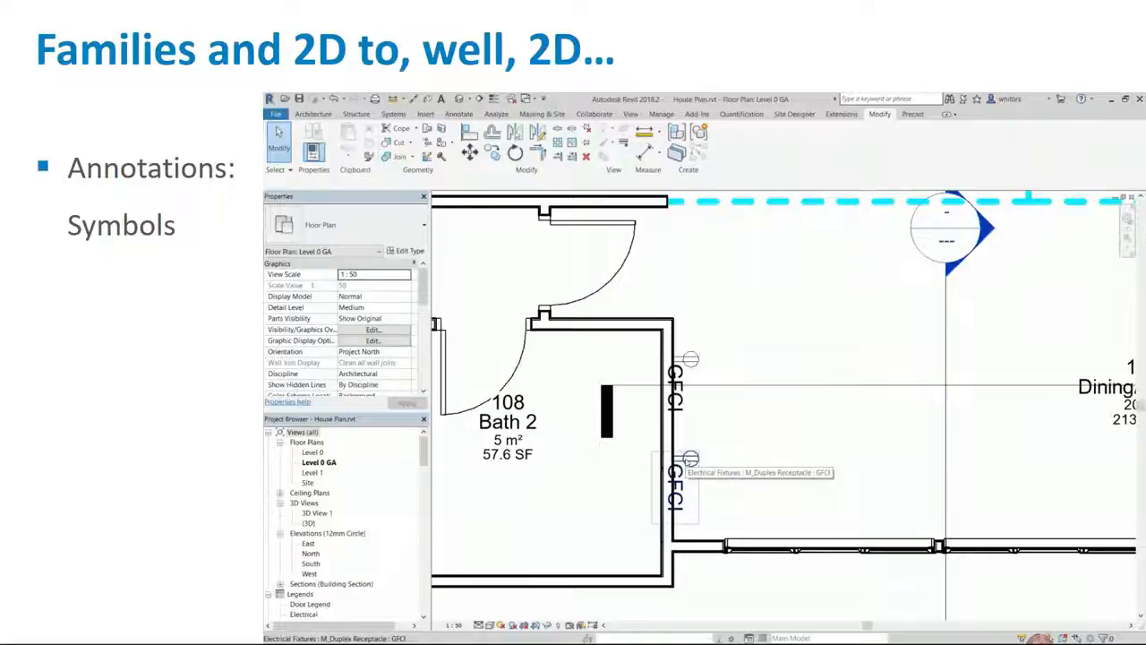
double_click(690, 461)
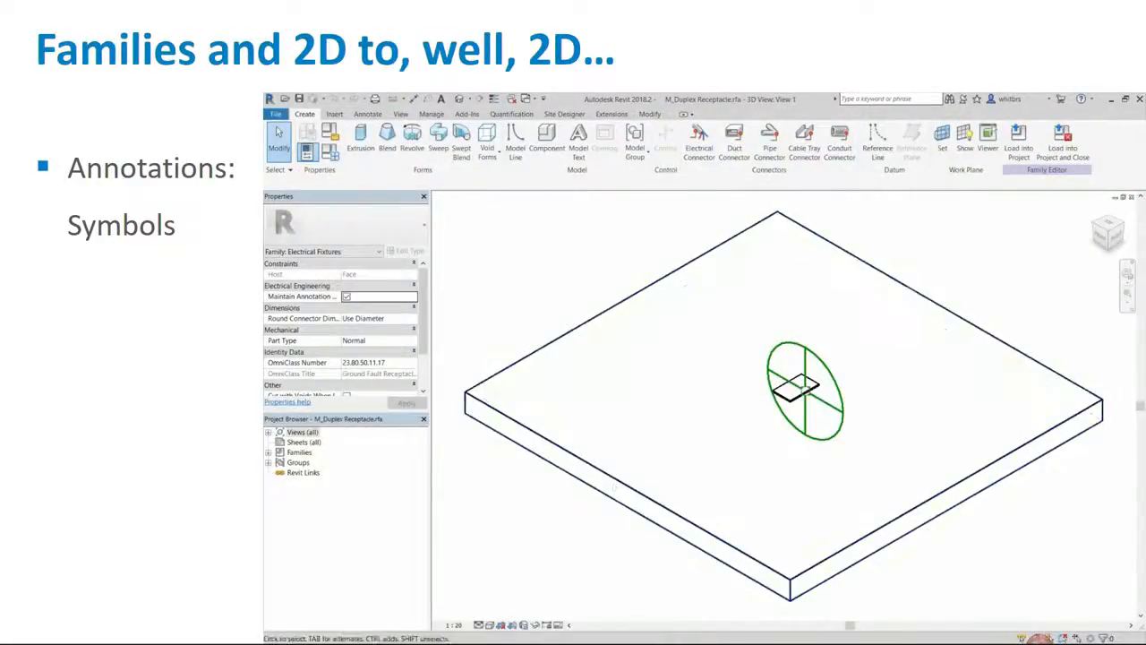
left_click(268, 432)
left_click(279, 442)
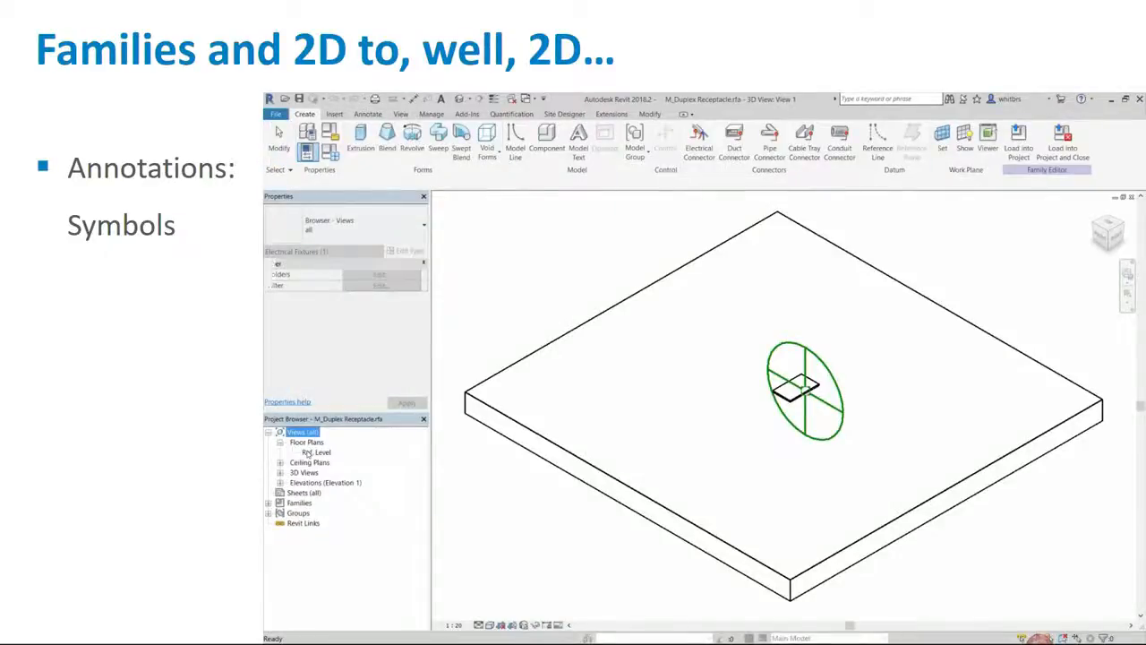
double_click(316, 452)
scroll(785, 402, "up", 3)
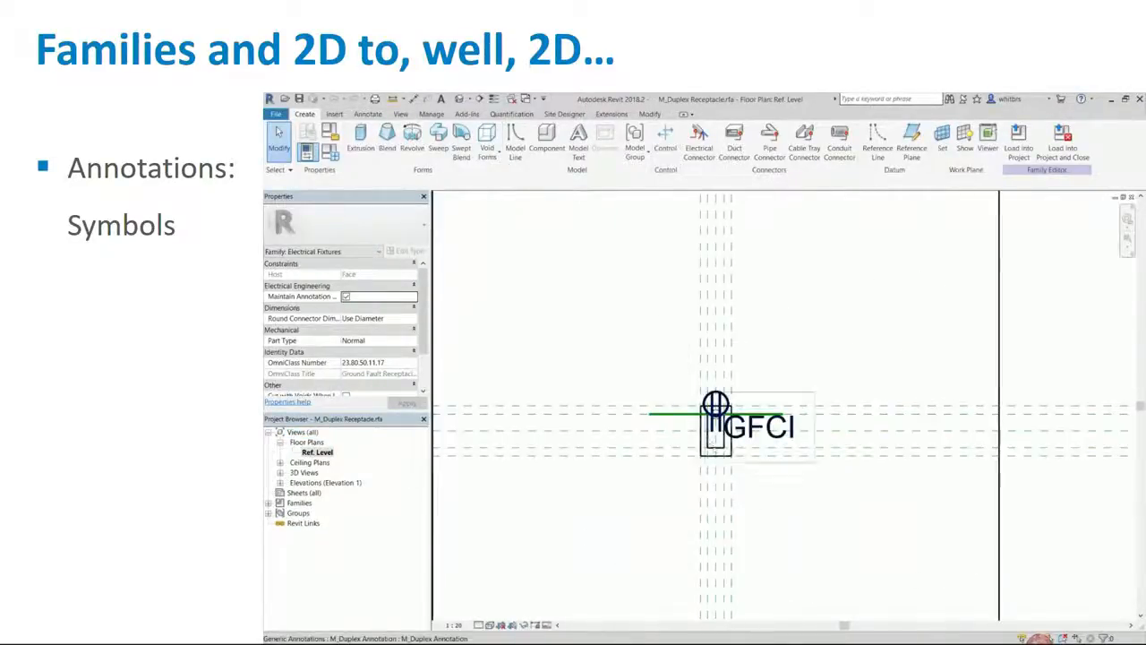
Step: Open the nested GFCI annotation family for editing and make its reference planes visible in the view
left_click(761, 430)
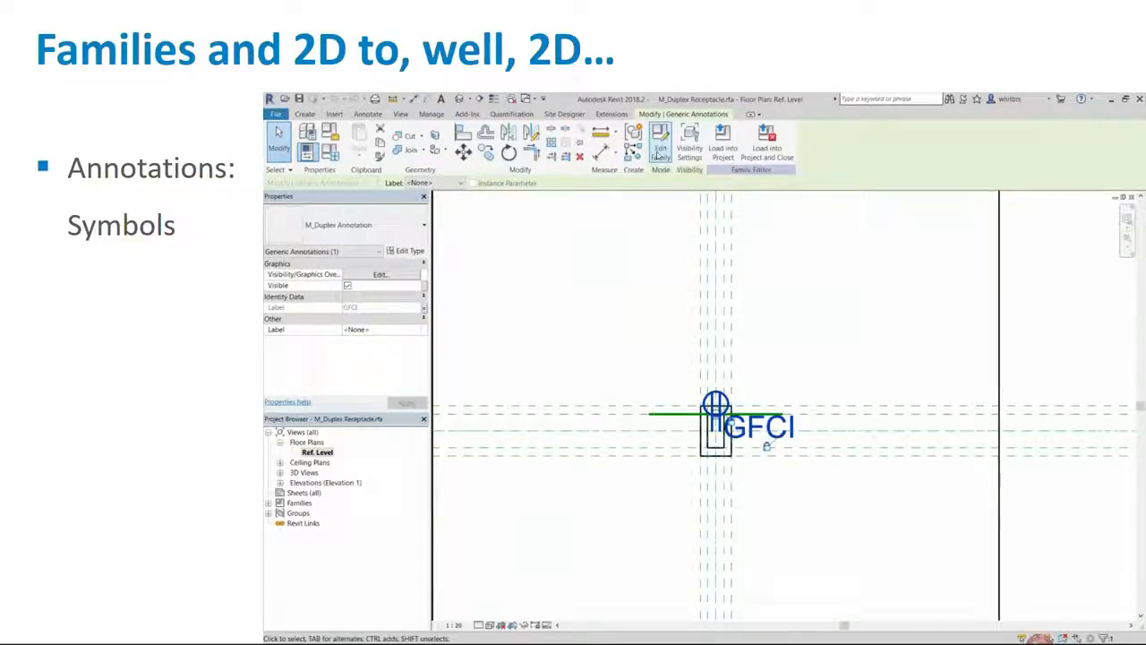
left_click(658, 154)
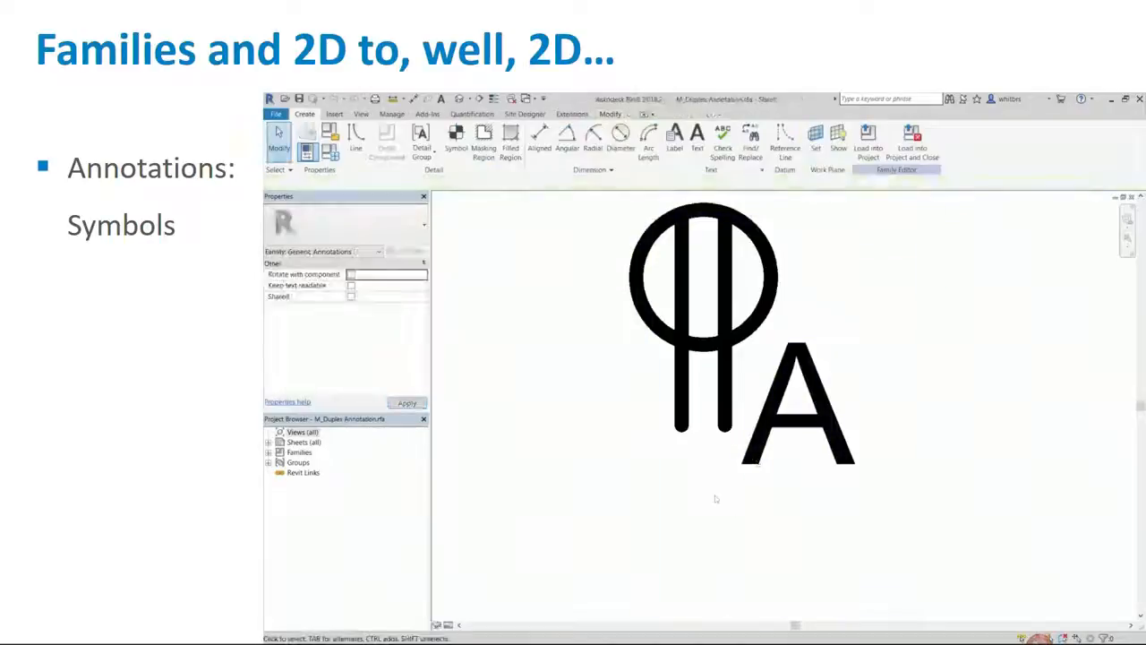
key("v")
key("v")
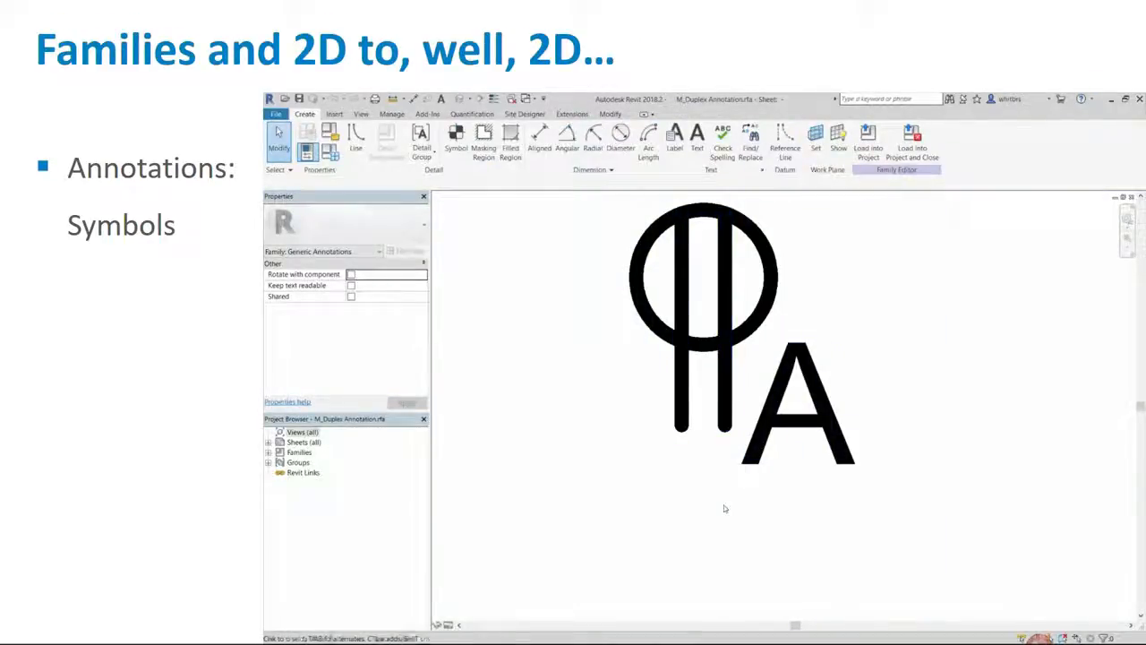
left_click(598, 223)
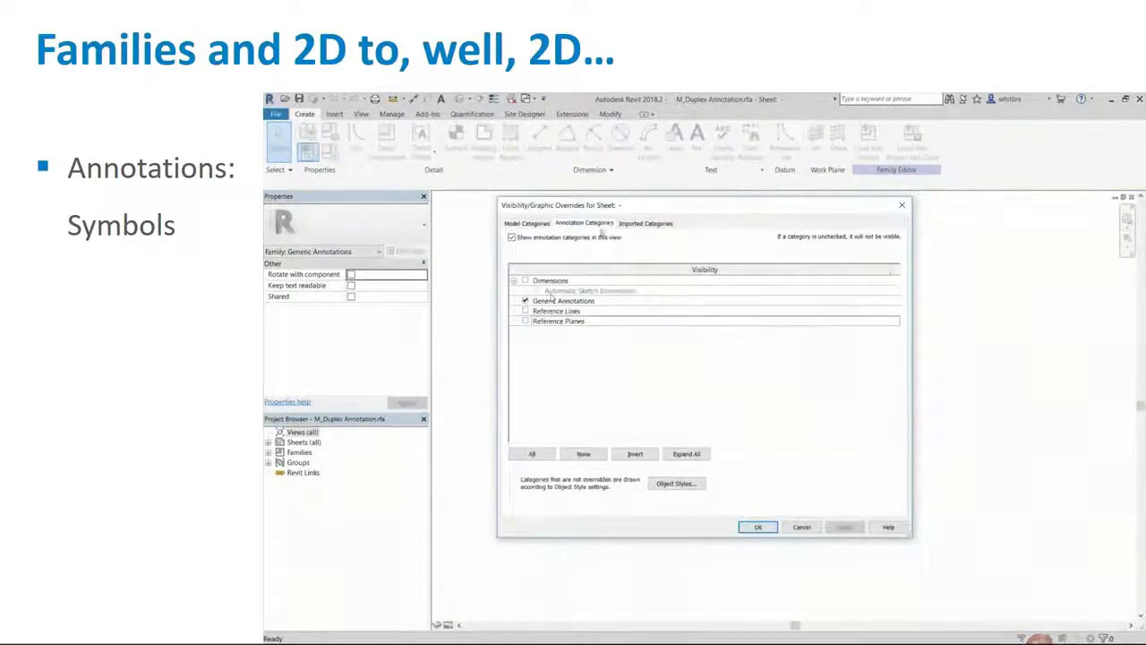
left_click(525, 321)
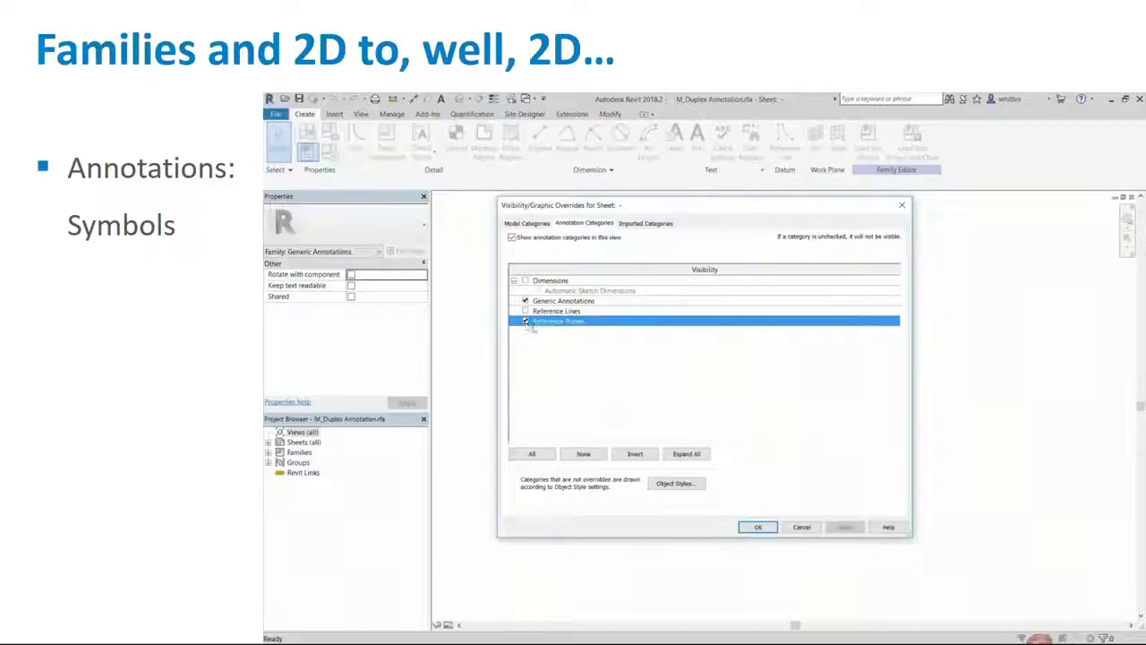
left_click(757, 526)
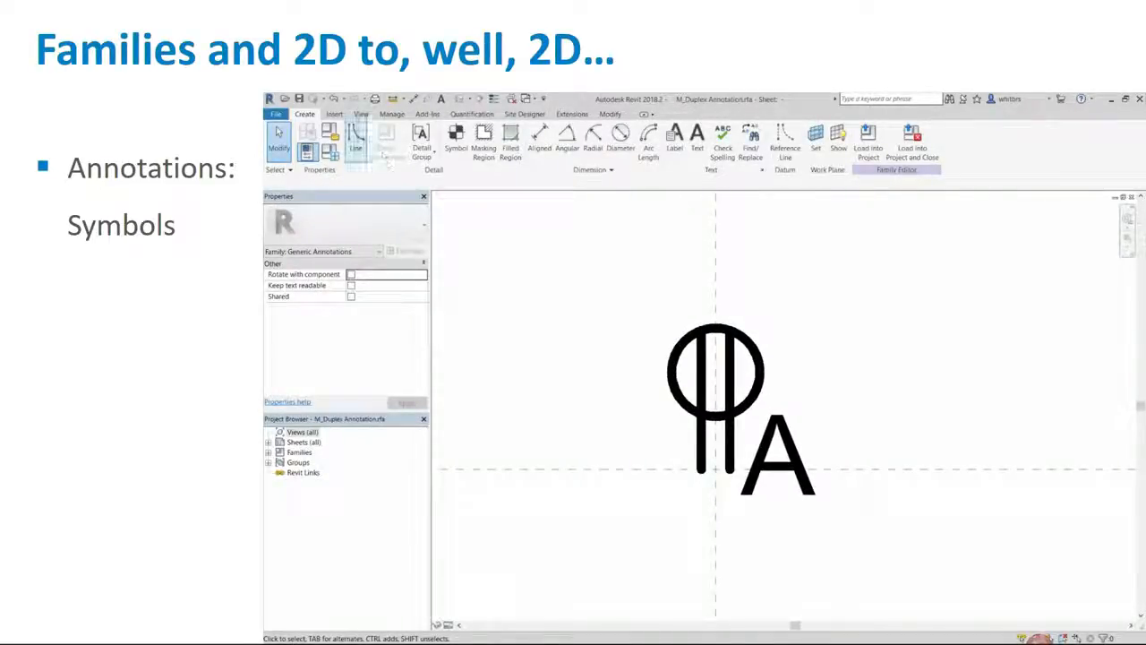
Step: Import the electrical block DSSo.dwg into the M_Duplex Annotation family, positioned origin to origin
left_click(335, 114)
left_click(500, 143)
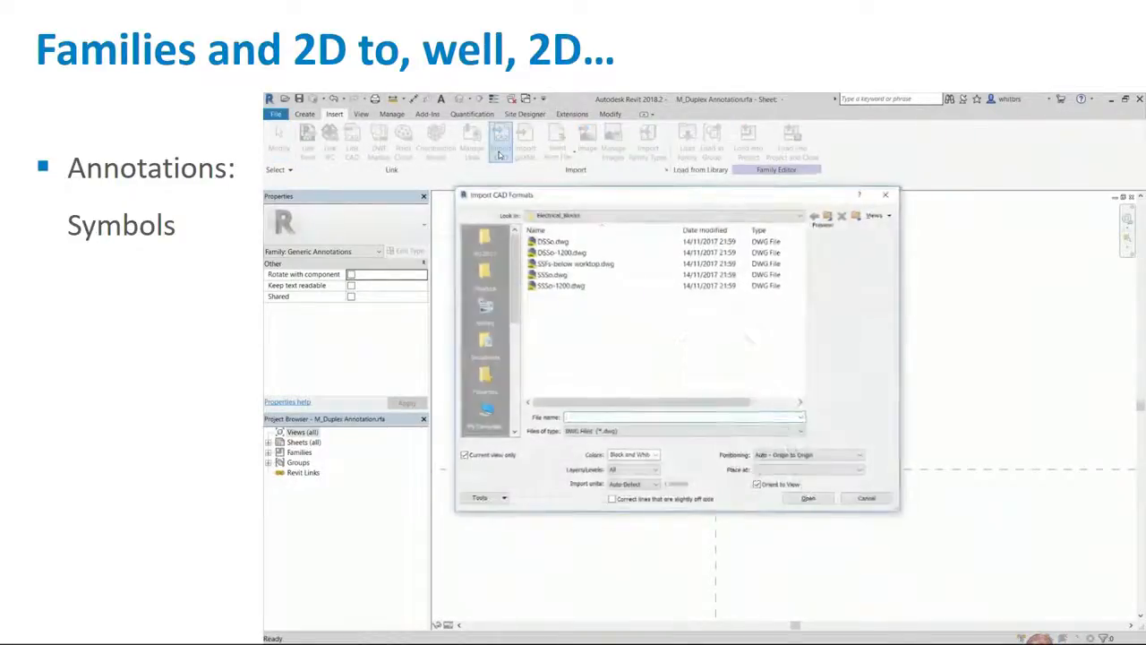
left_click(551, 242)
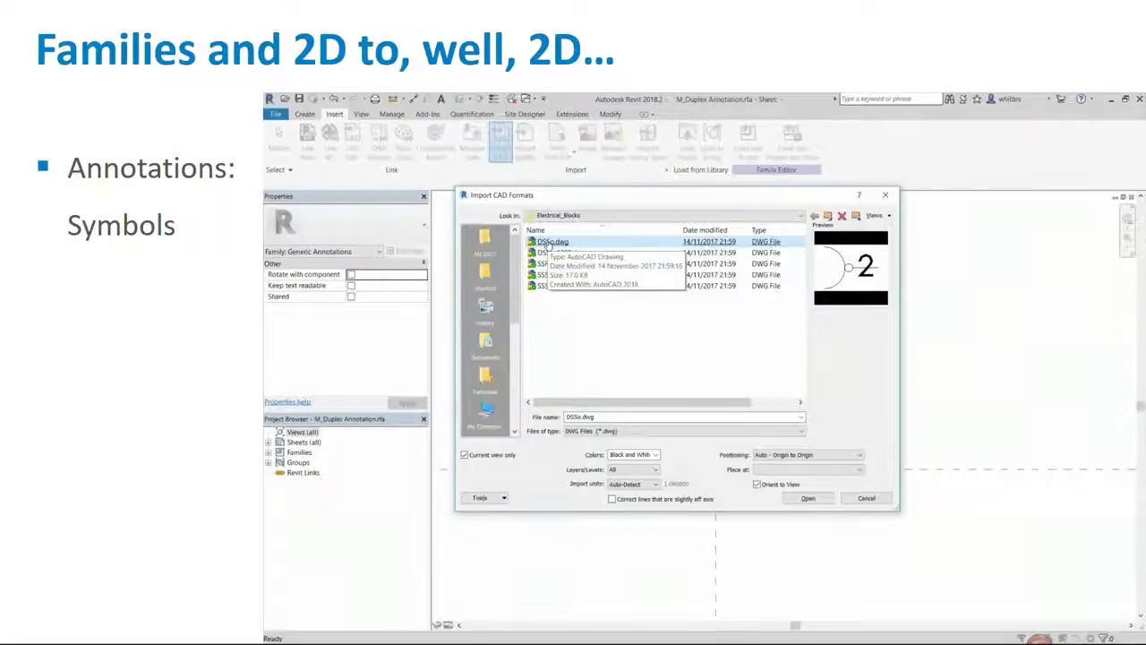
left_click(805, 501)
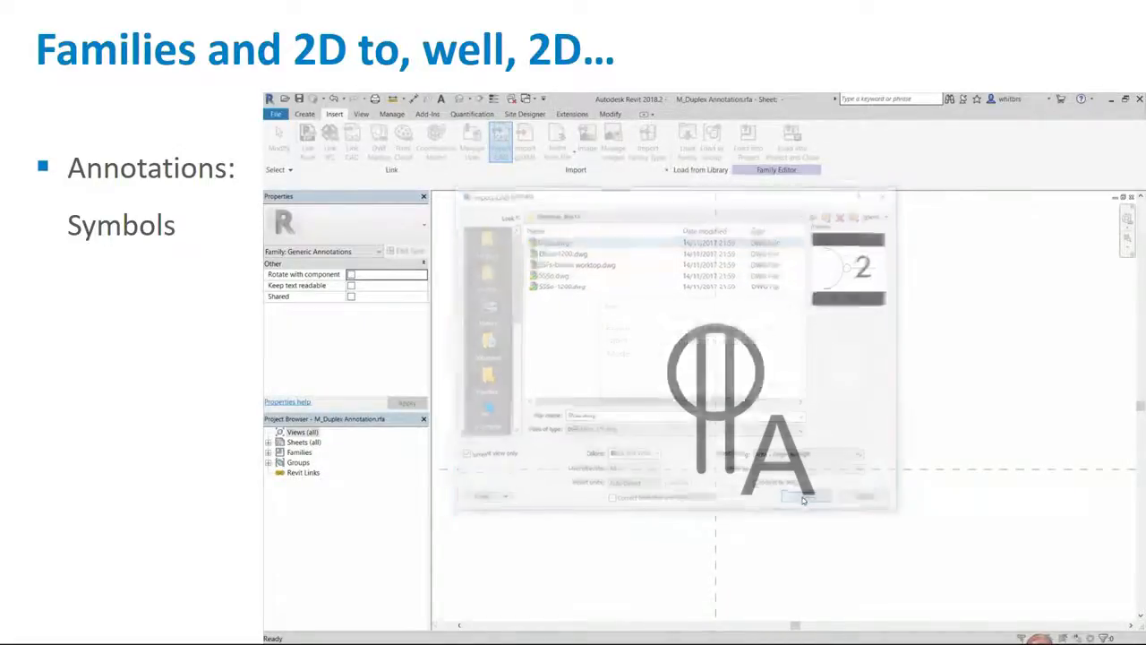
left_click(725, 388)
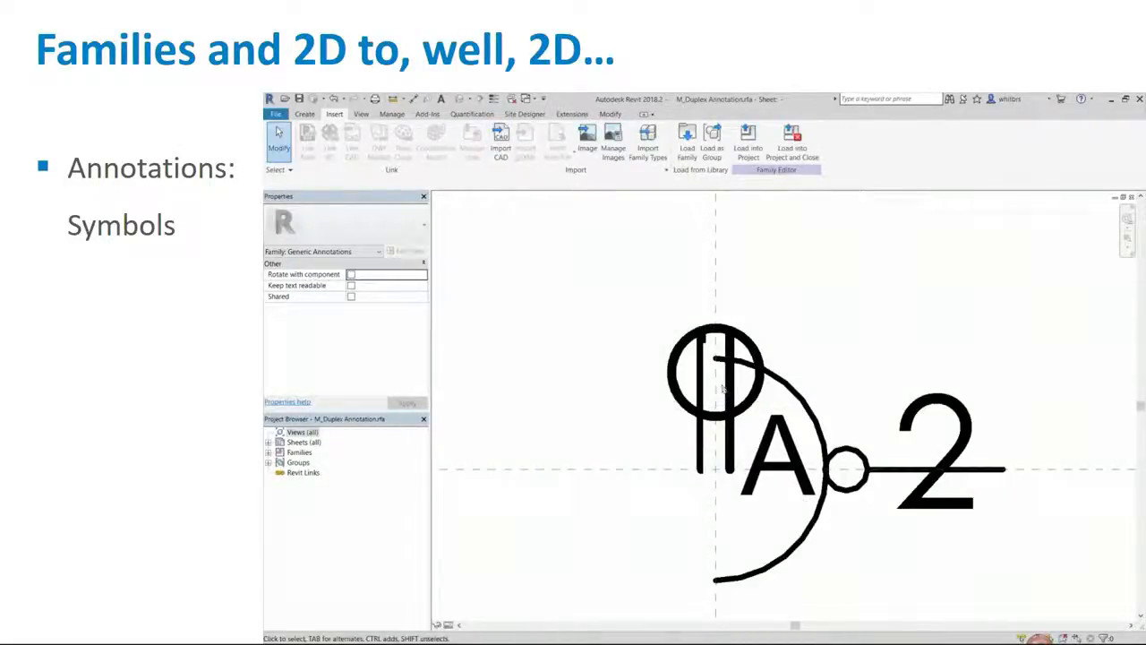
left_click(885, 526)
scroll(884, 527, "down", 2)
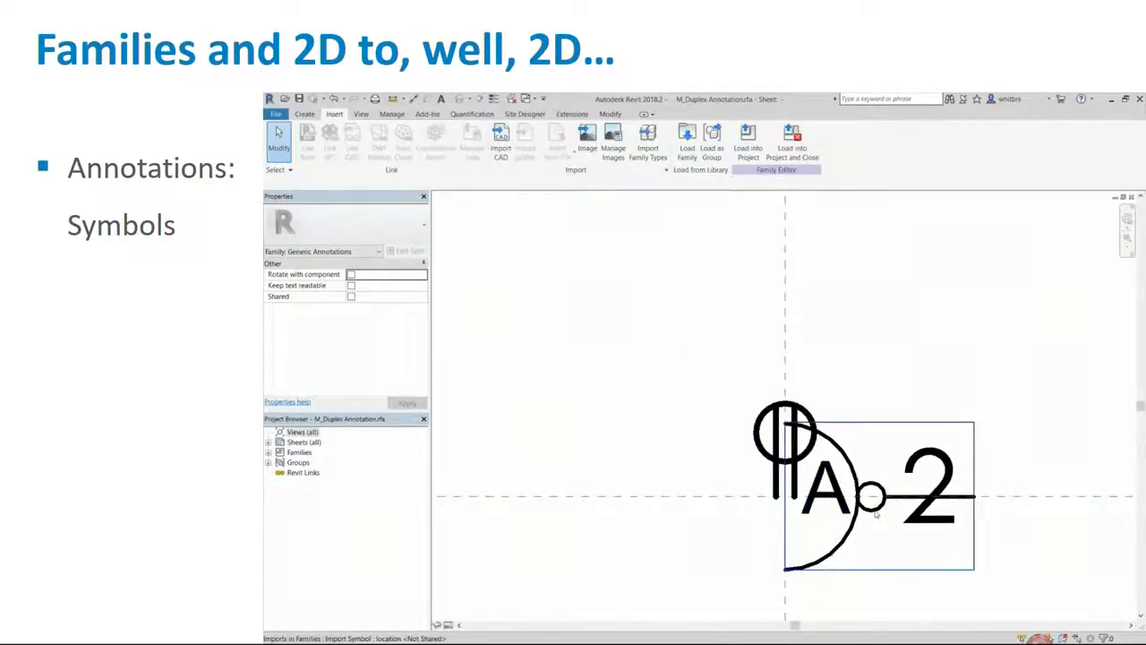
Step: Rotate the imported DSSo.dwg symbol 90° counterclockwise about the intersection of the two reference planes
left_click(870, 520)
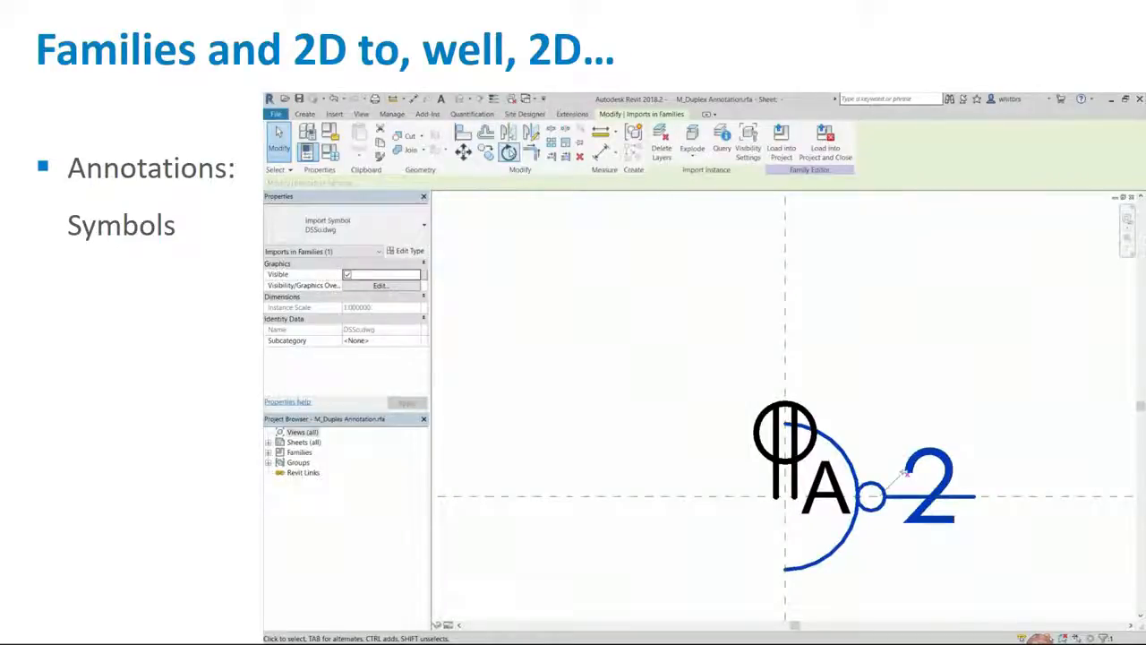
left_click(508, 152)
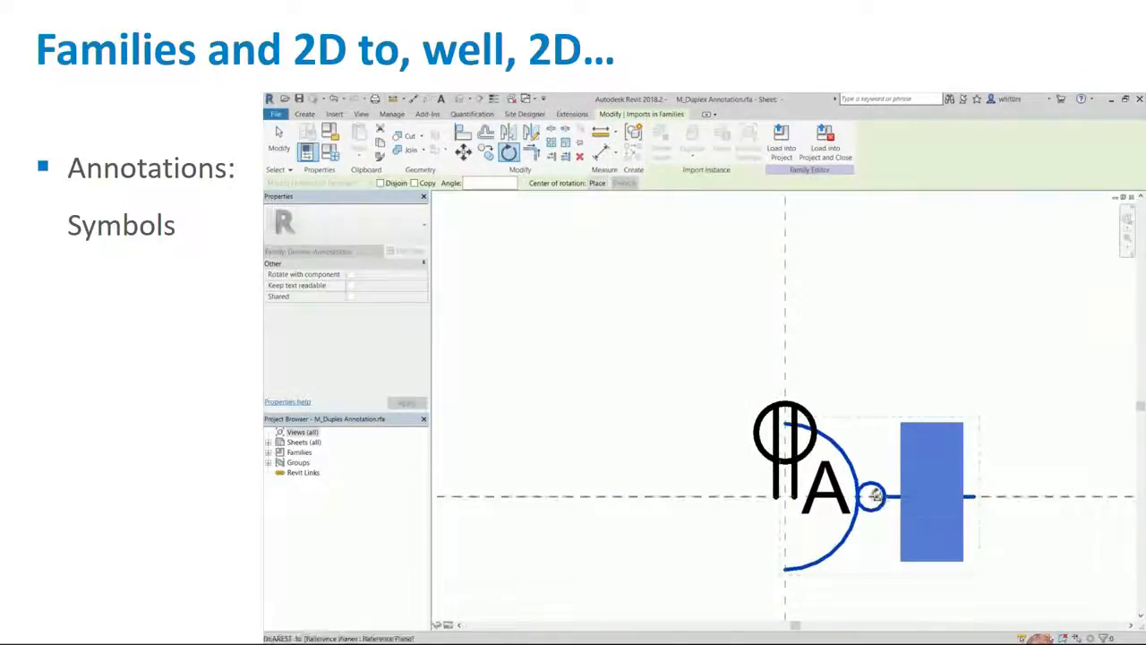
left_click_drag(873, 497, 785, 495)
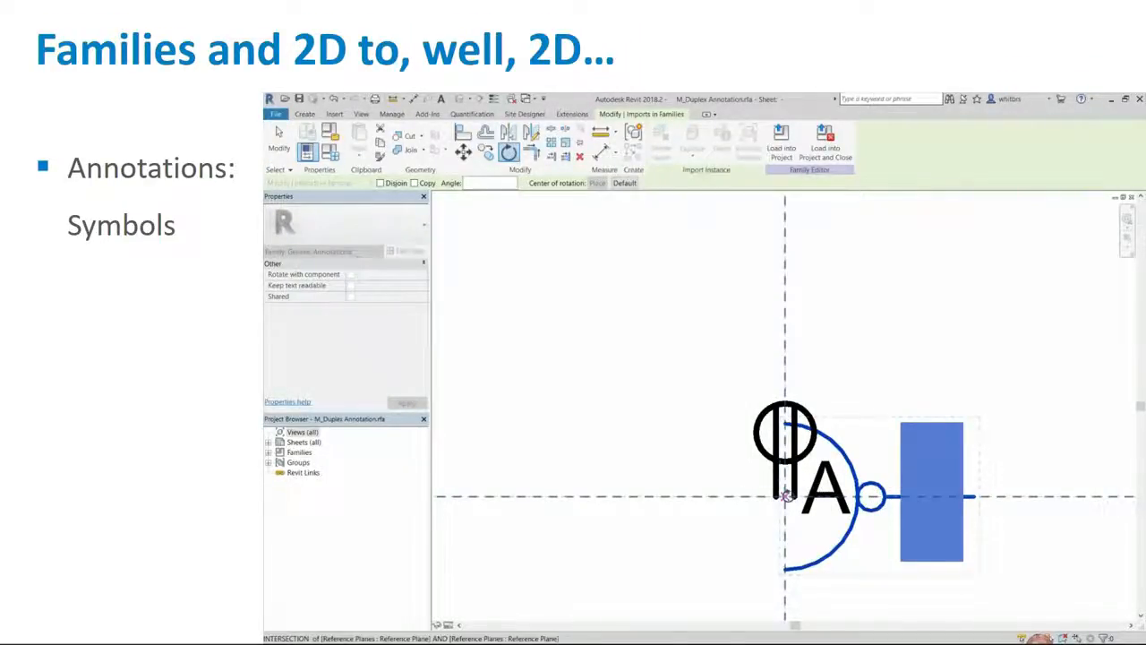
left_click(979, 488)
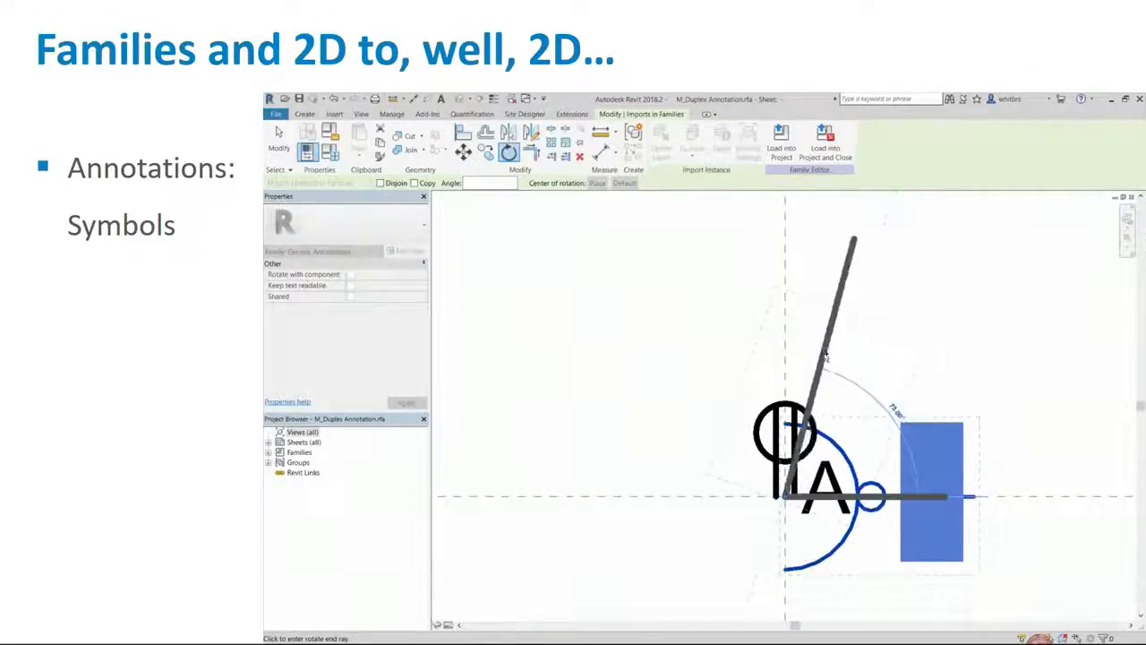
type("90")
key("Return")
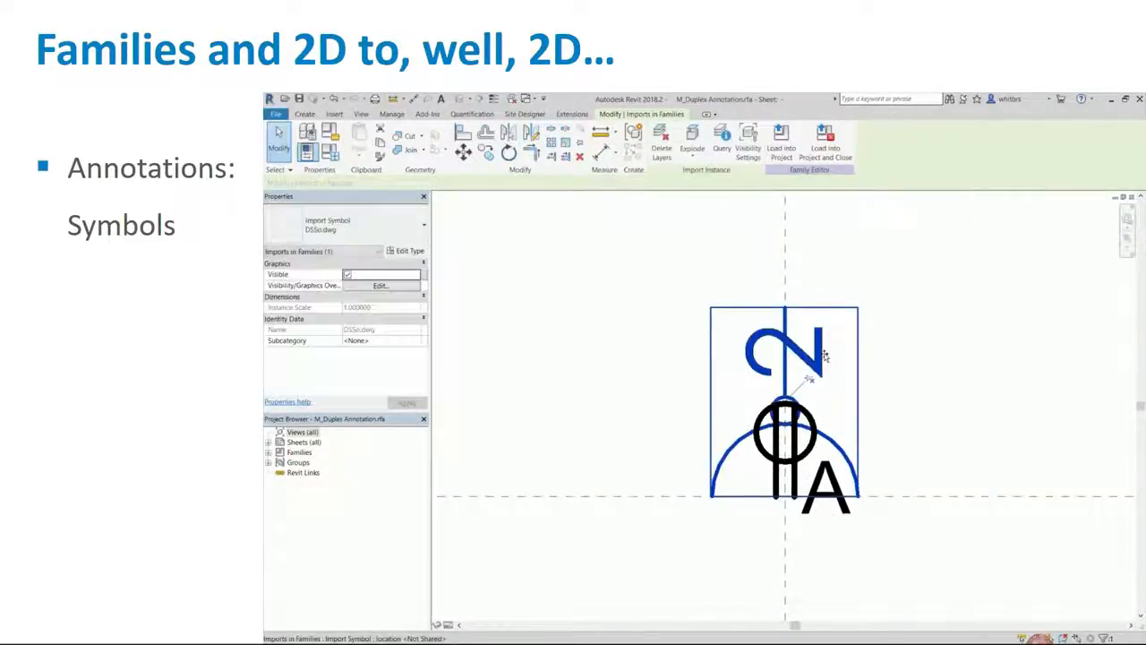
Step: Delete the original receptacle linework and its label from the annotation family, keeping the imported block
left_click(699, 569)
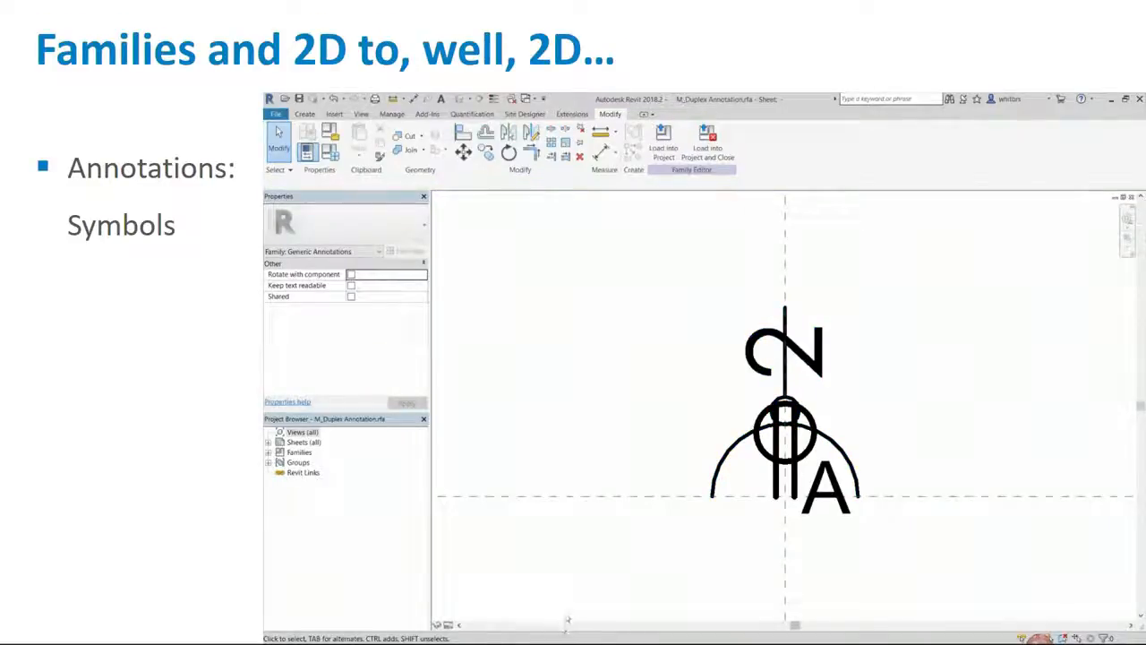
left_click_drag(567, 618, 1012, 361)
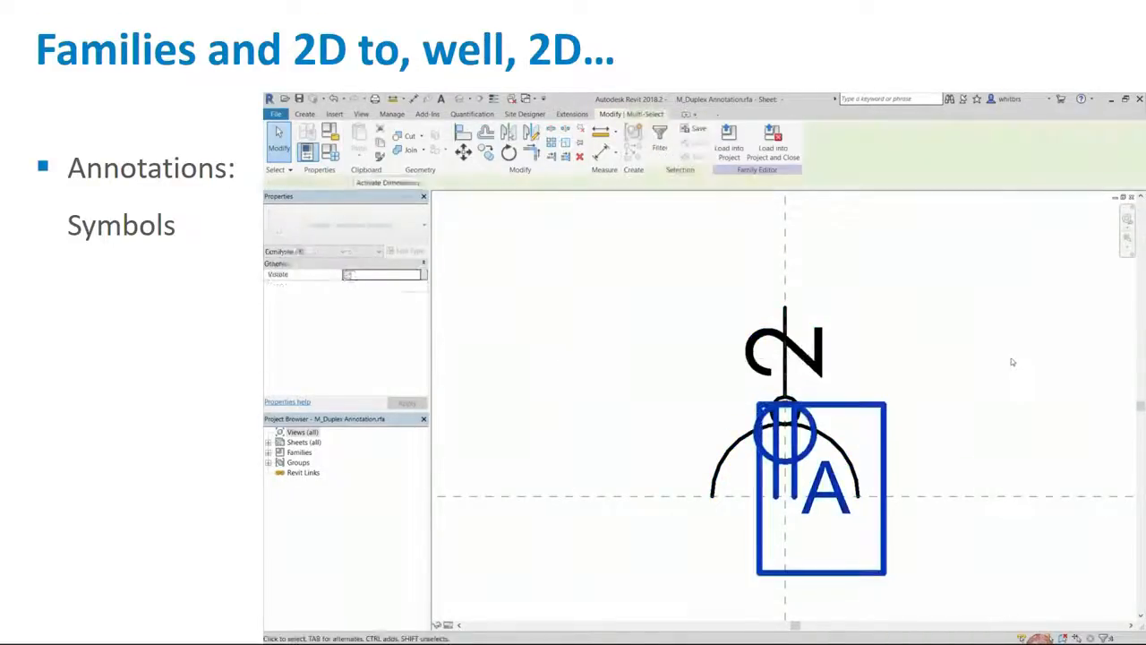
key("Delete")
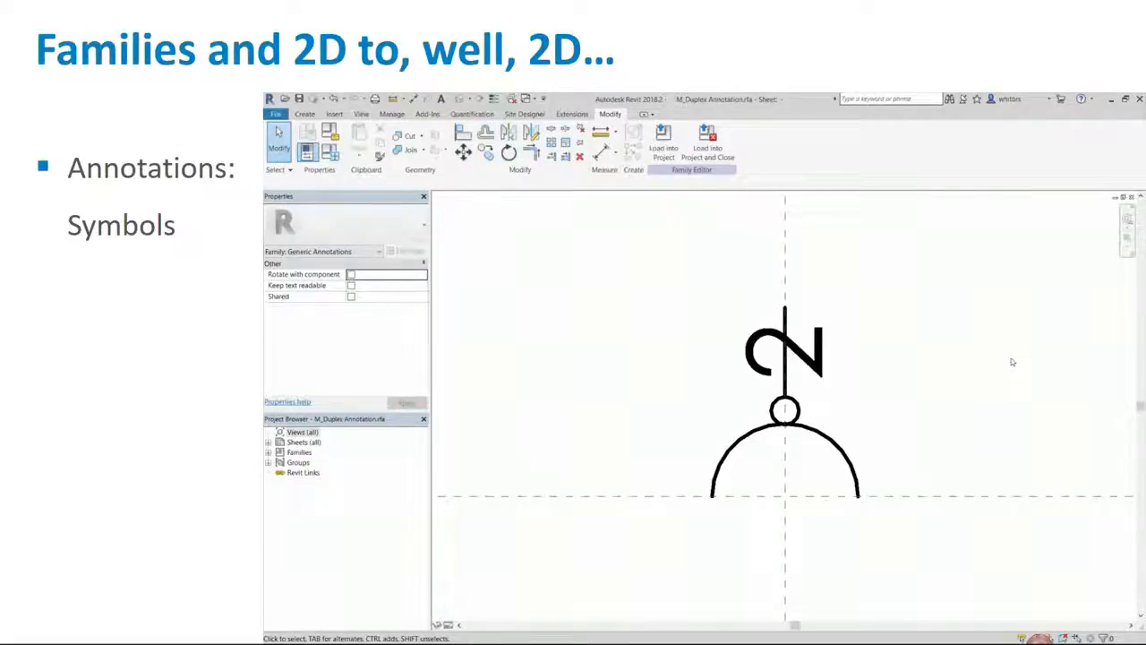
Step: Load the edited annotation only into M_Duplex Receptacle.rfa, overwriting the existing version and its parameter values
left_click(665, 150)
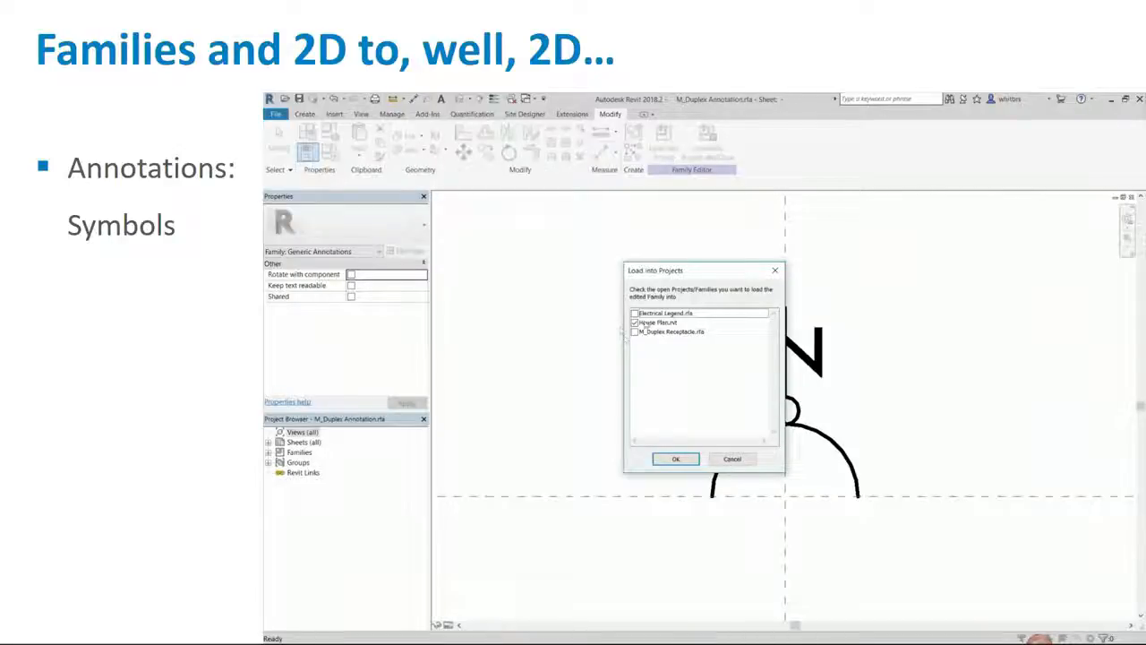
left_click(635, 323)
left_click(634, 333)
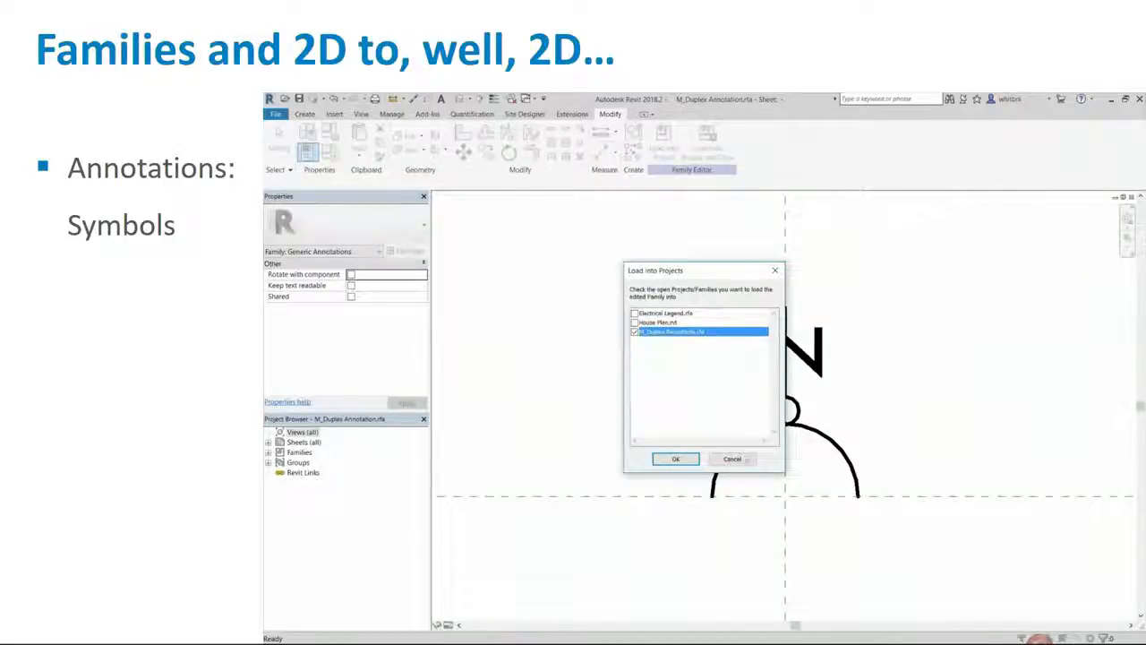
left_click(675, 458)
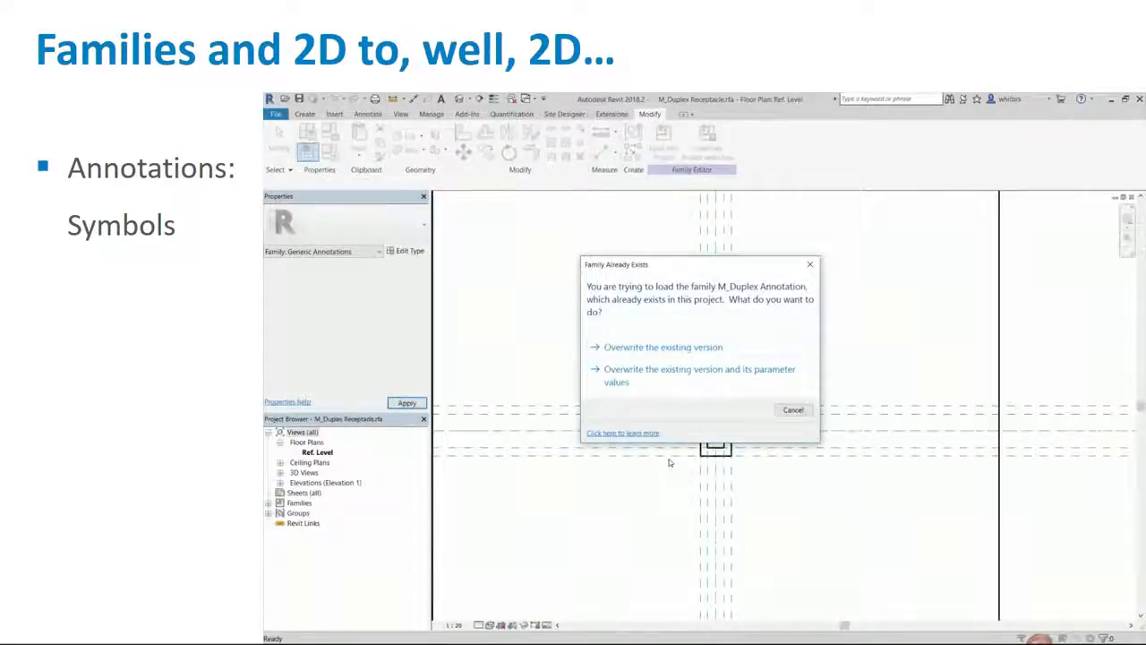
left_click(659, 377)
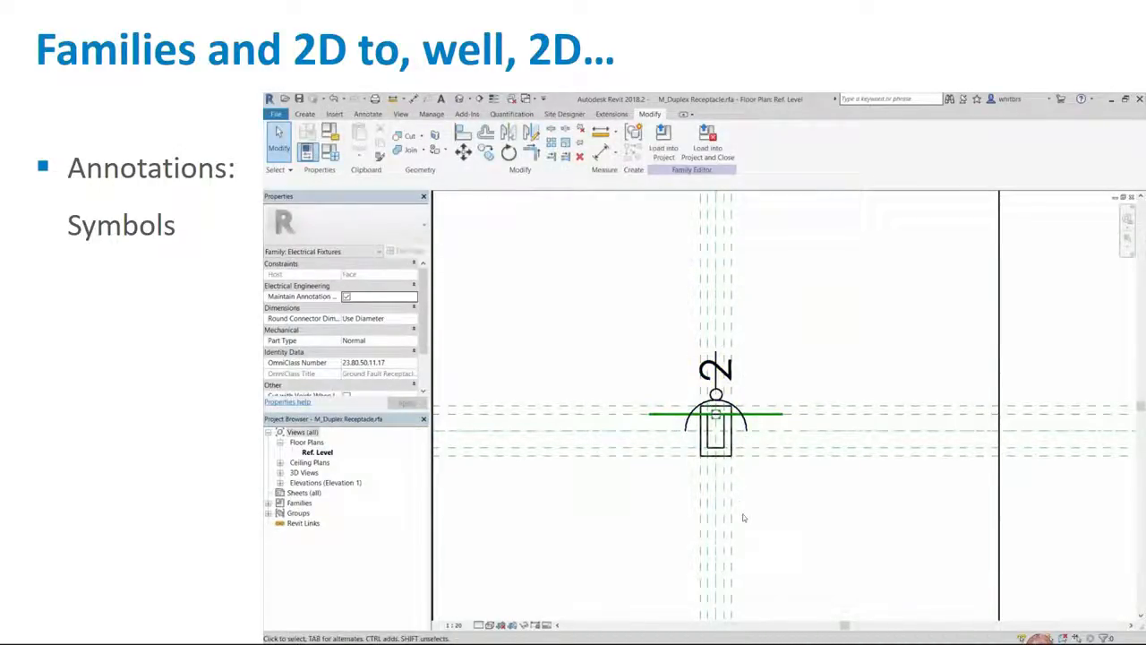
Step: Load the receptacle family into House Plan.rvt, overwriting the existing version and its parameter values
left_click(661, 152)
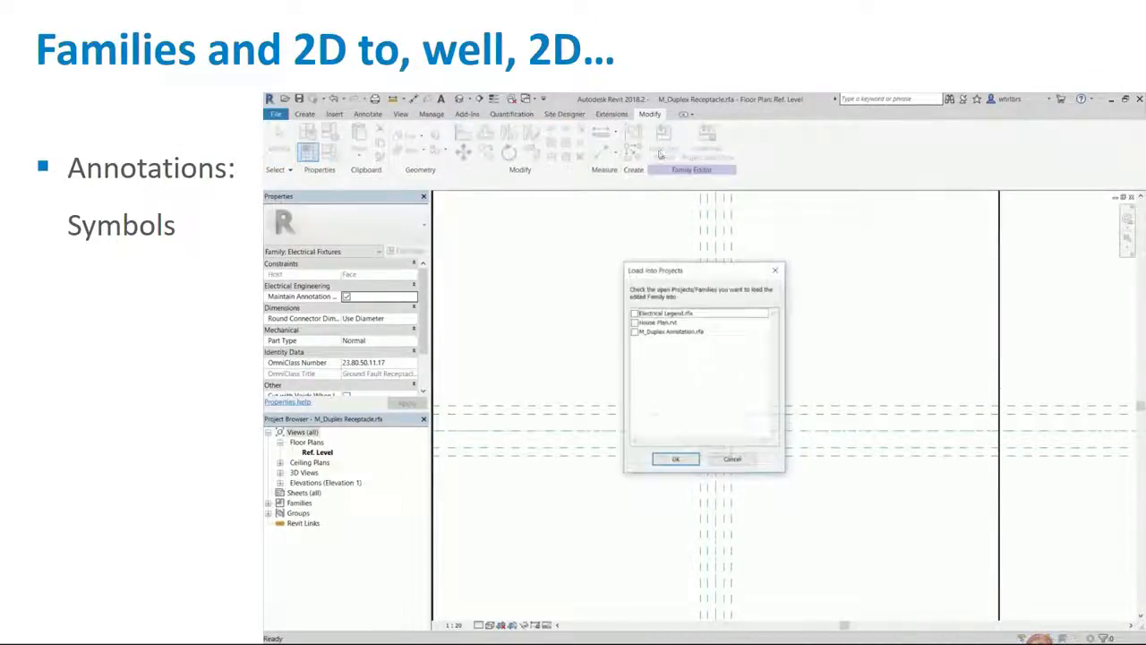
left_click(634, 322)
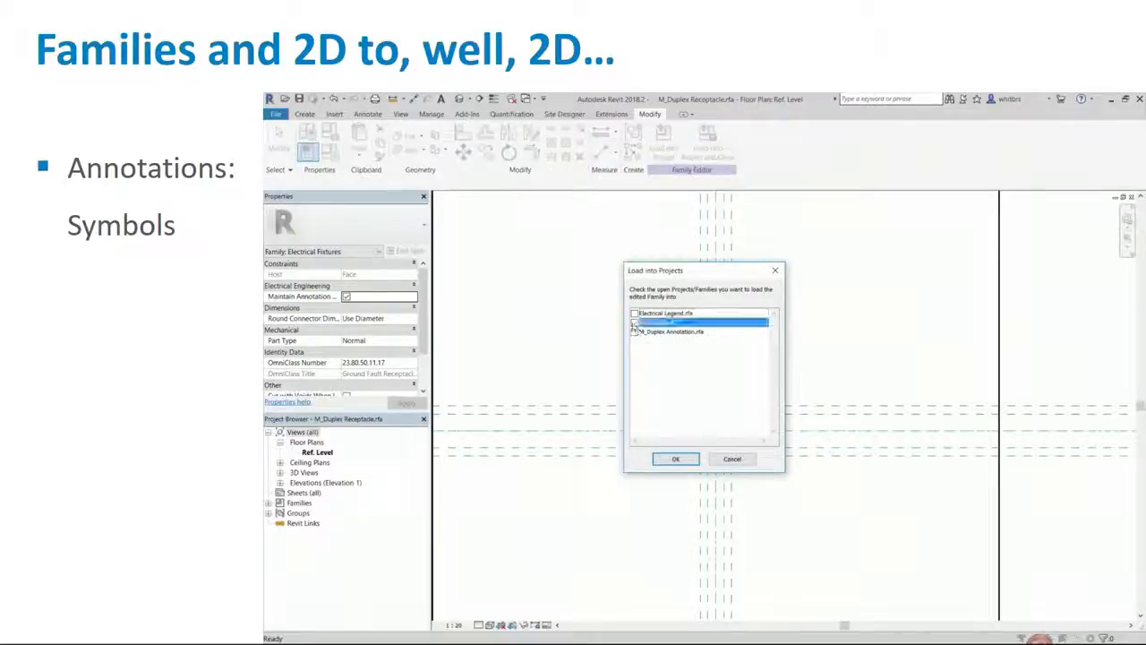
left_click(676, 460)
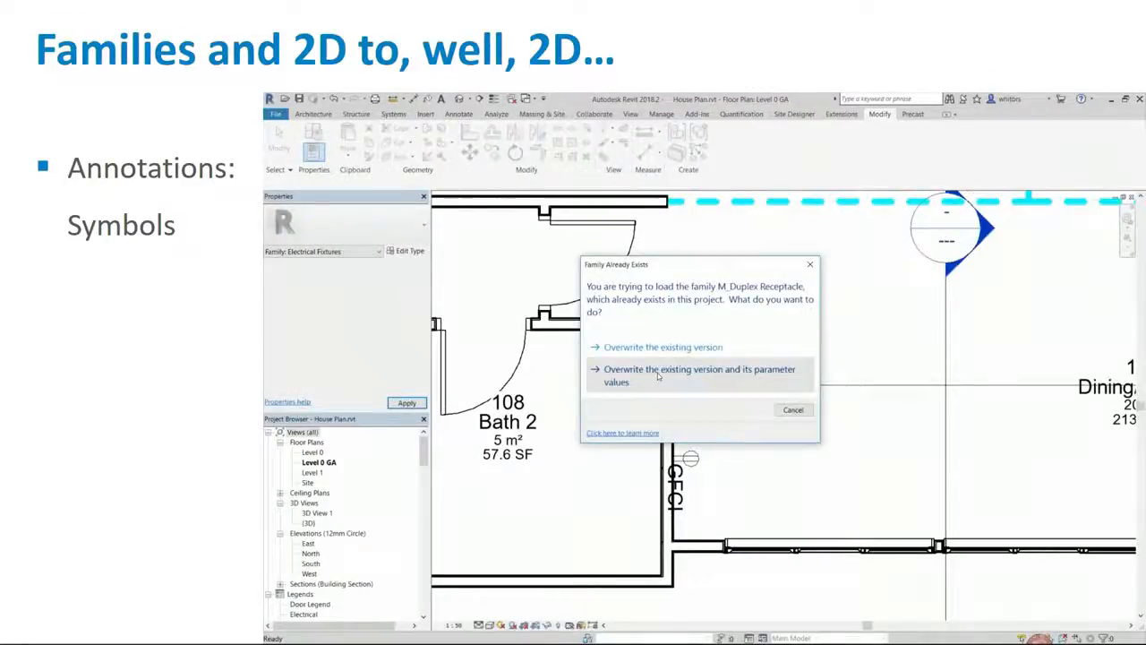
left_click(658, 376)
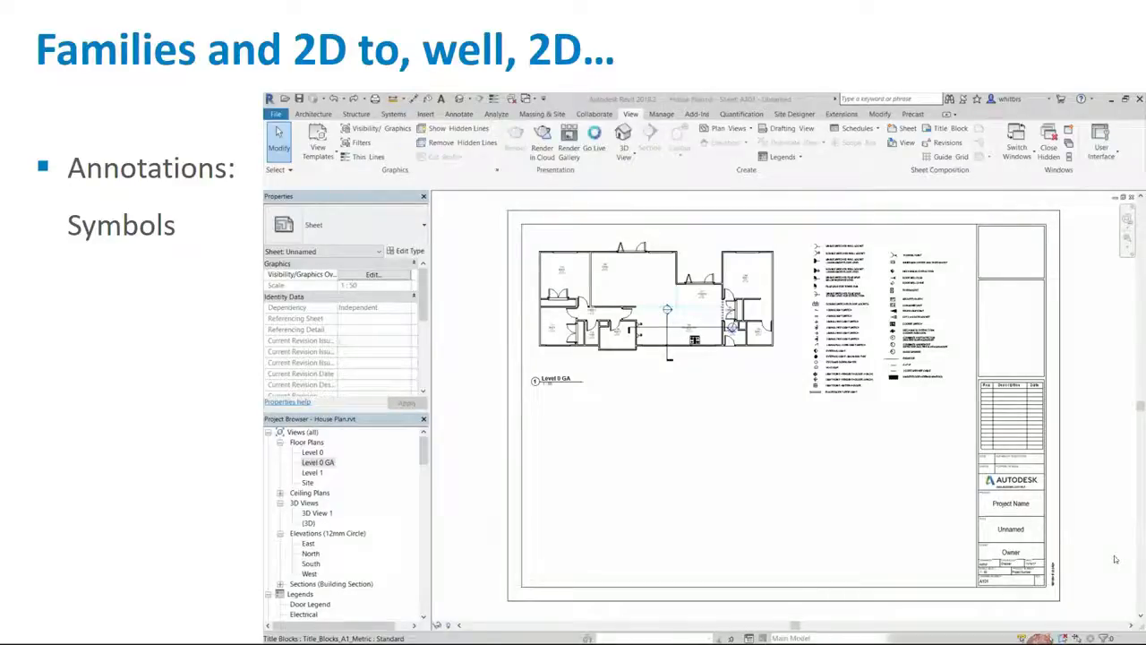
Step: Create a rectangular callout around the Dining/Kitchen area in the Level 0 GA floor plan
double_click(317, 462)
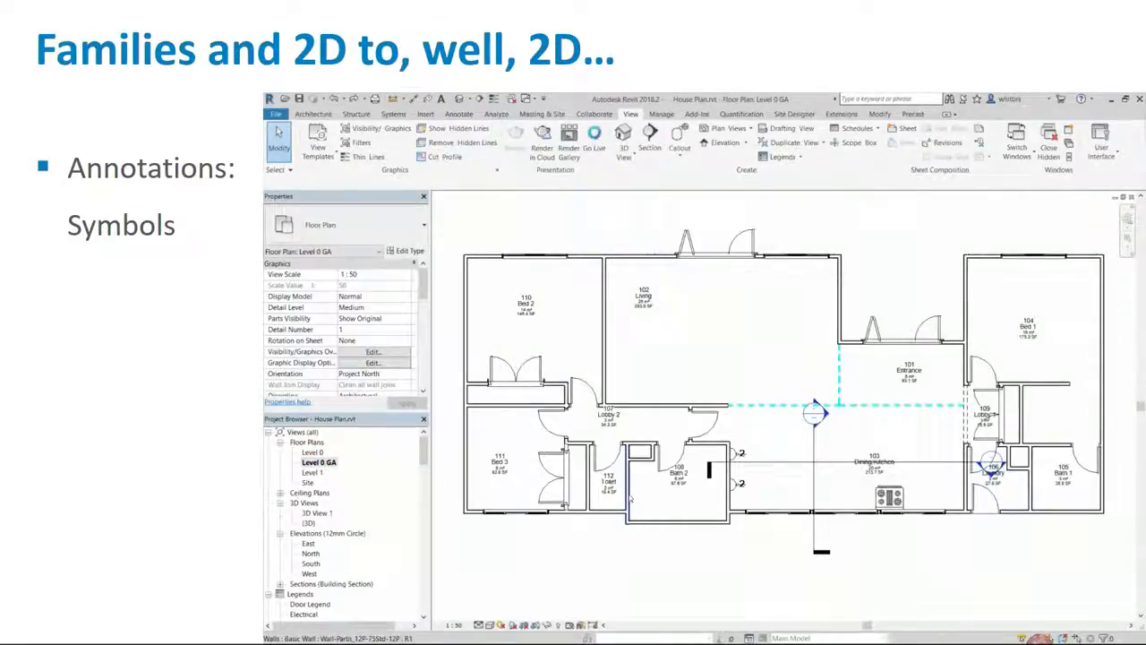
left_click(678, 141)
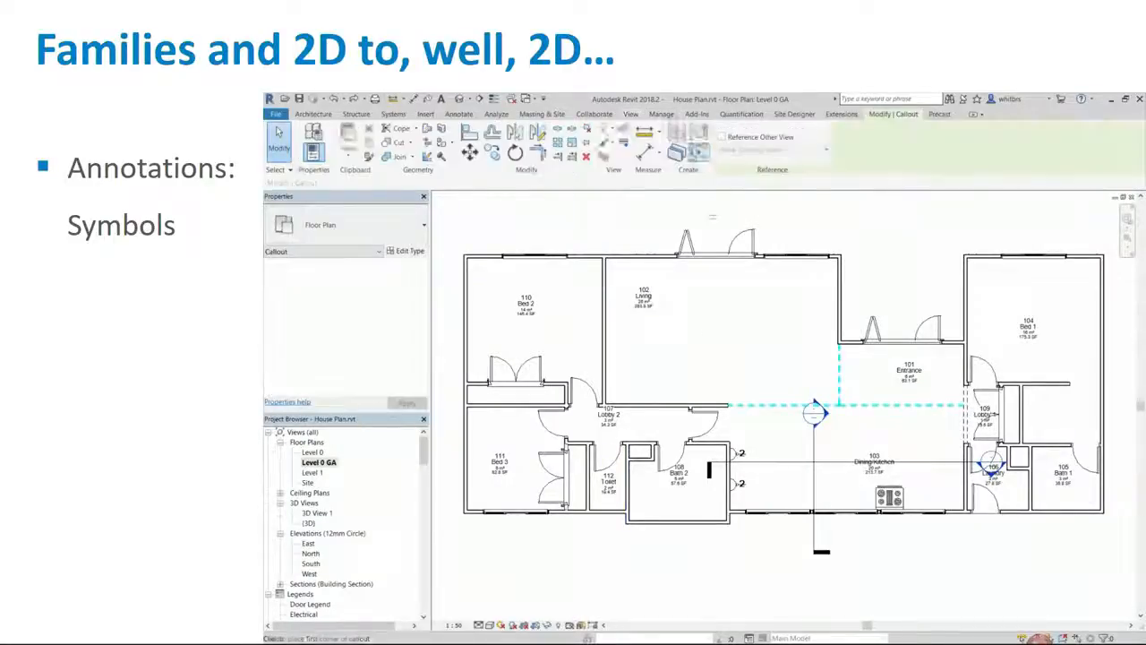
left_click(717, 428)
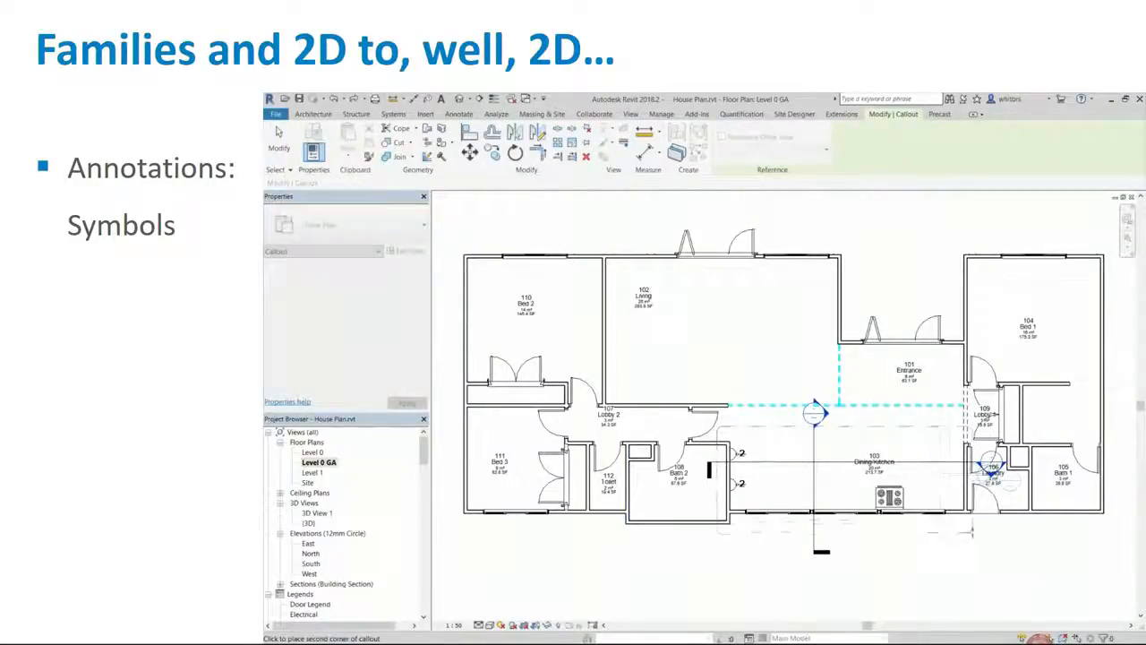
left_click(972, 529)
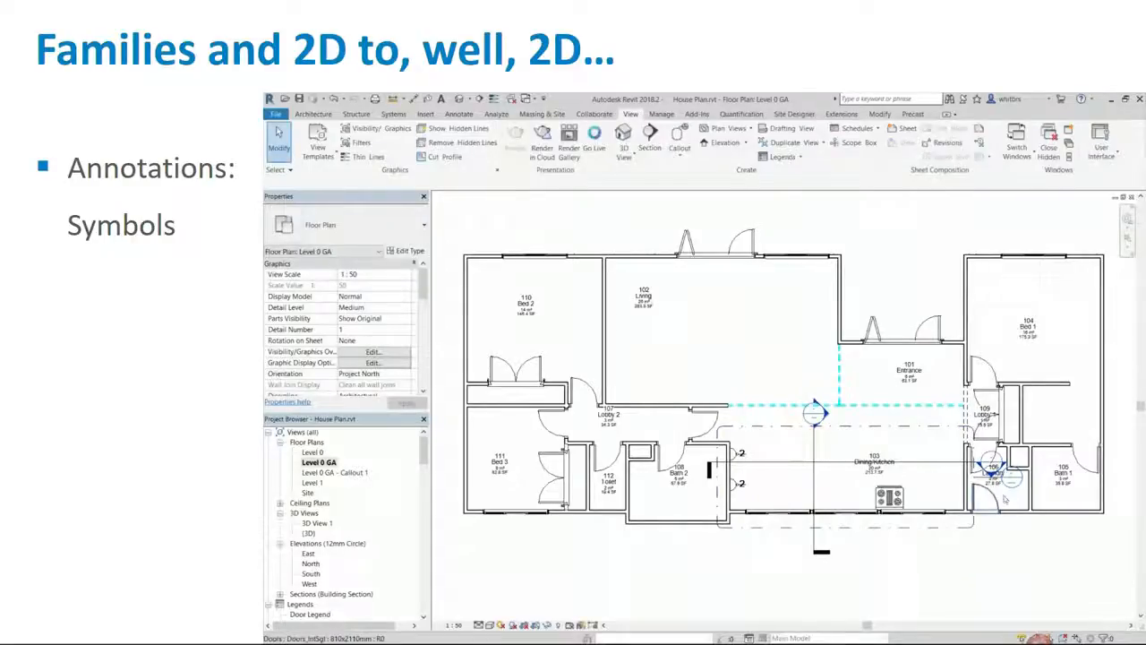
Step: Move the kitchen callout's head outside the building, just beyond the lower-right corner of the callout boundary
left_click(972, 470)
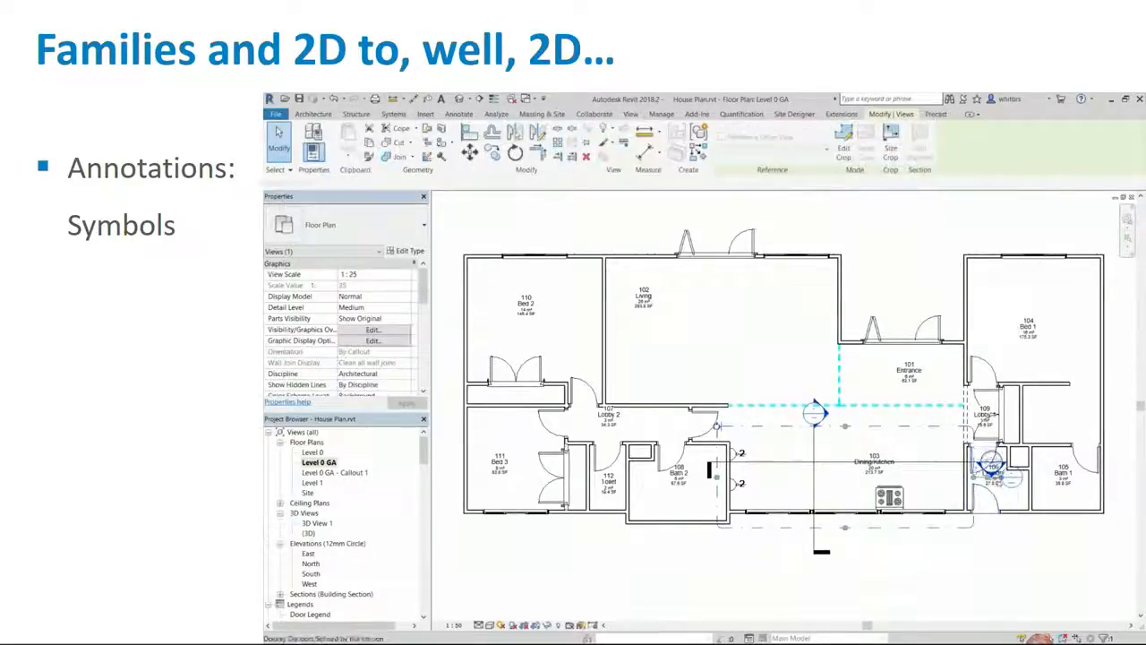
left_click_drag(1001, 477, 993, 537)
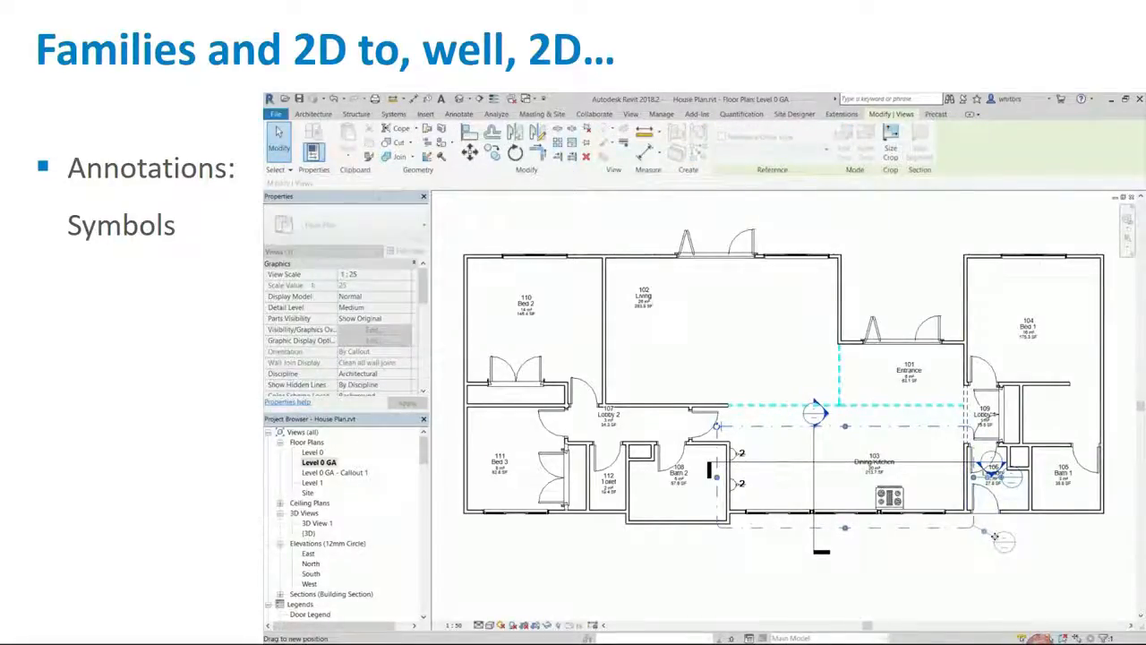
left_click(720, 590)
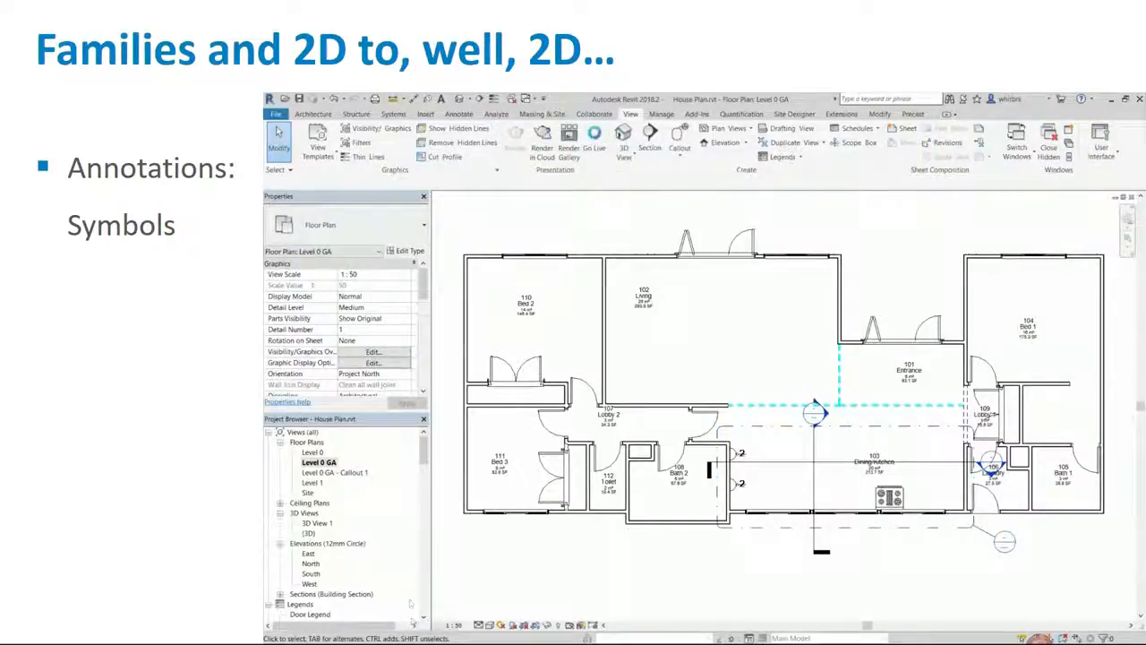
Step: Open the new callout view, rename it Level 0 GA - Kitchen, and hide its crop region
double_click(341, 474)
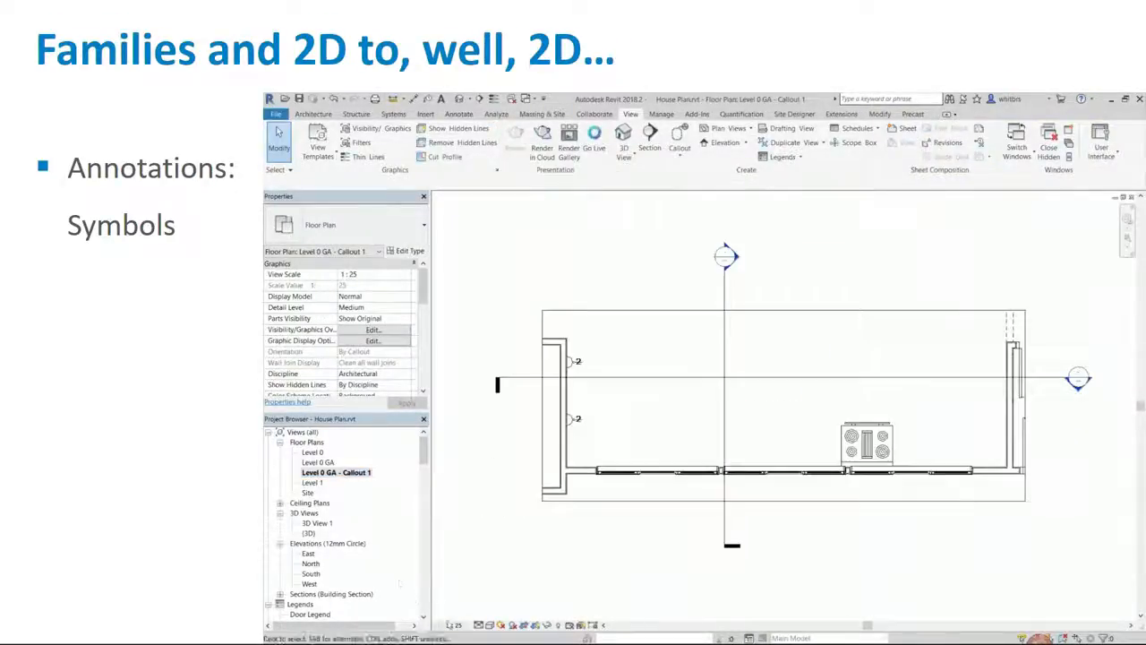
right_click(359, 472)
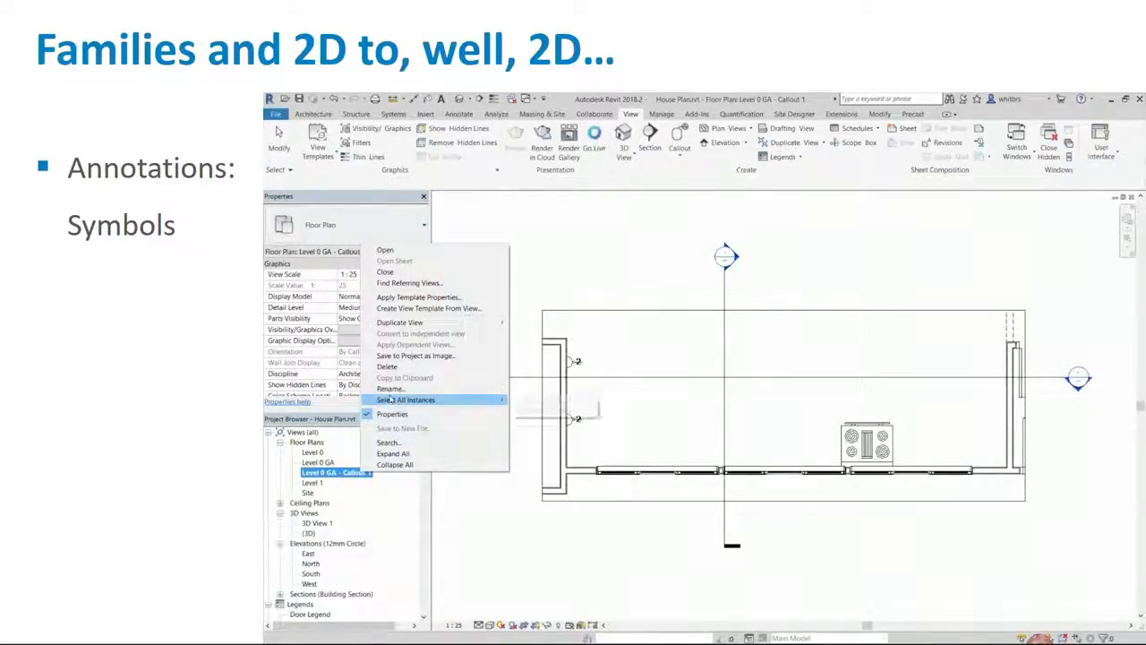
left_click(442, 389)
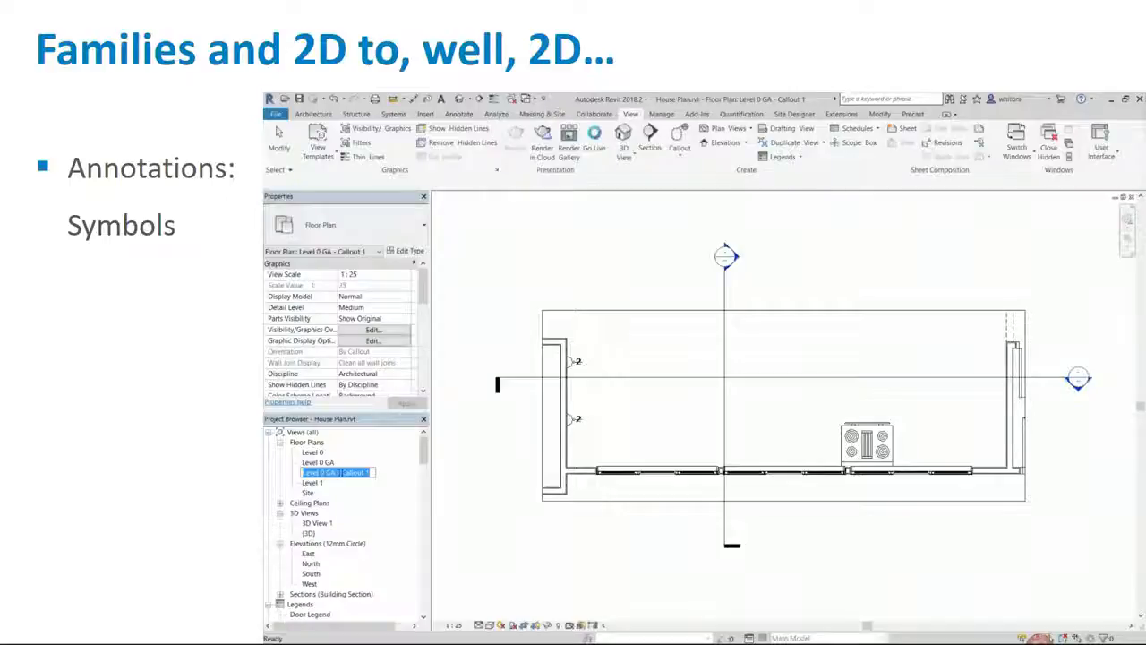
left_click_drag(341, 472, 395, 474)
type("Kitchen")
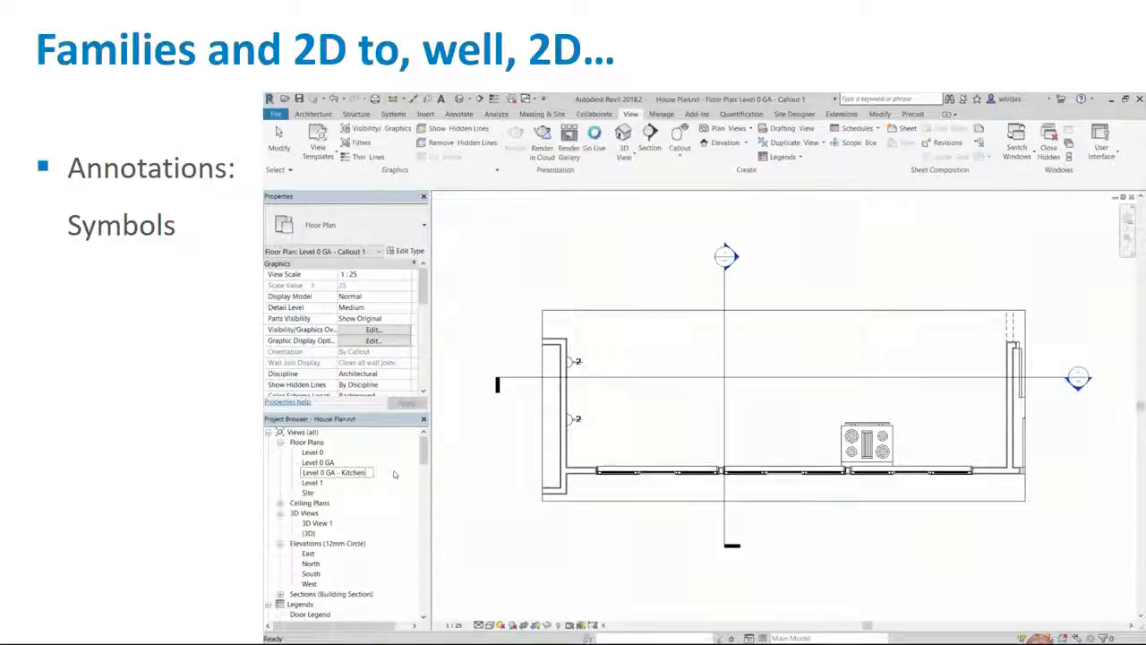
key("Return")
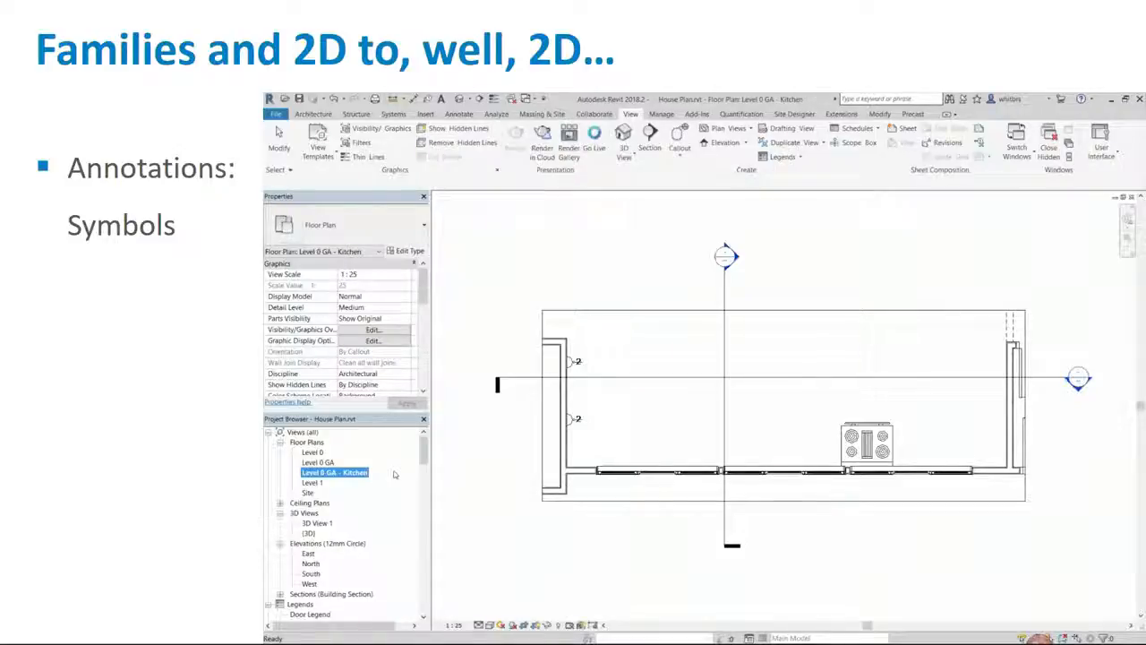
left_click(535, 625)
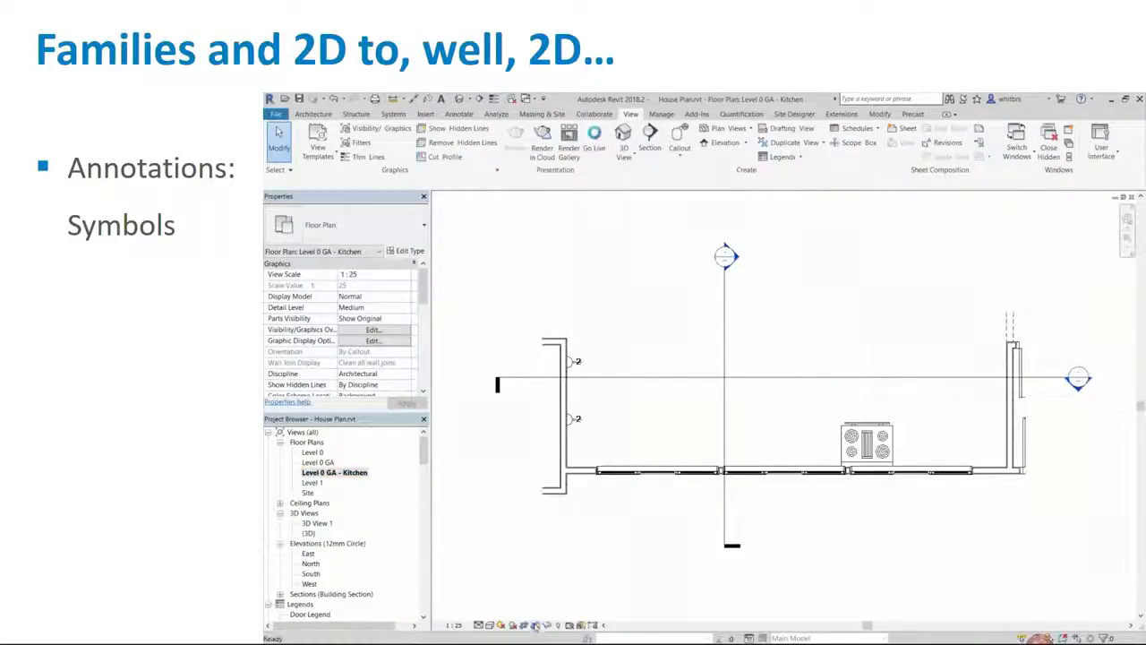
Step: Return to sheet A101 and place the Level 0 GA - Kitchen view below the Level 0 GA plan
left_click(1131, 197)
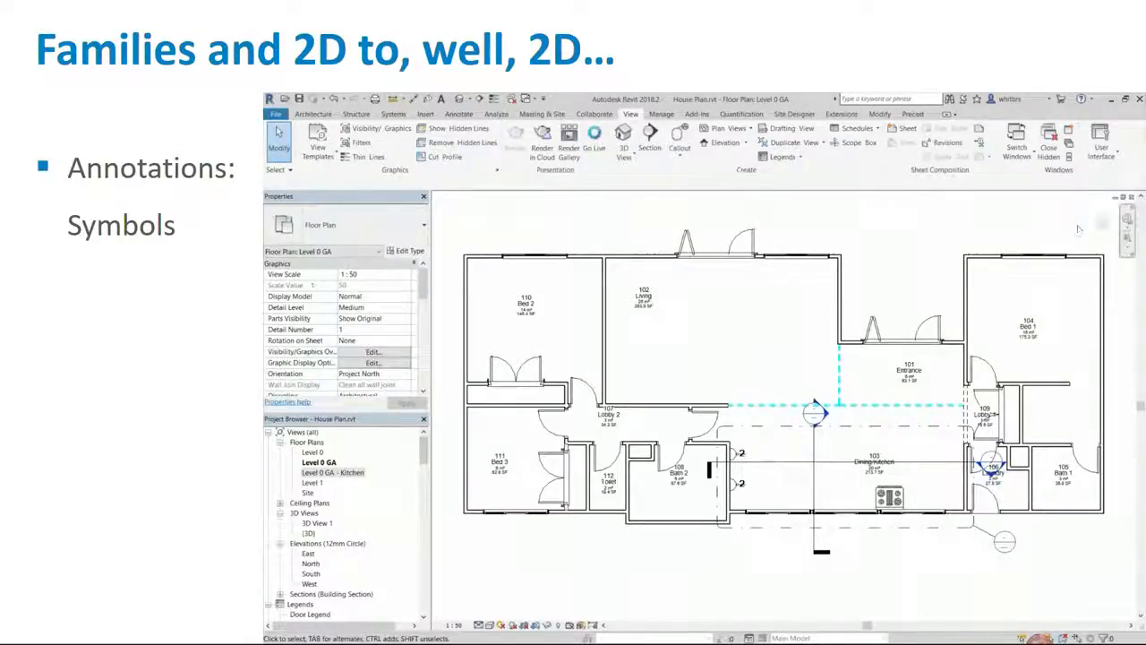
left_click(1131, 197)
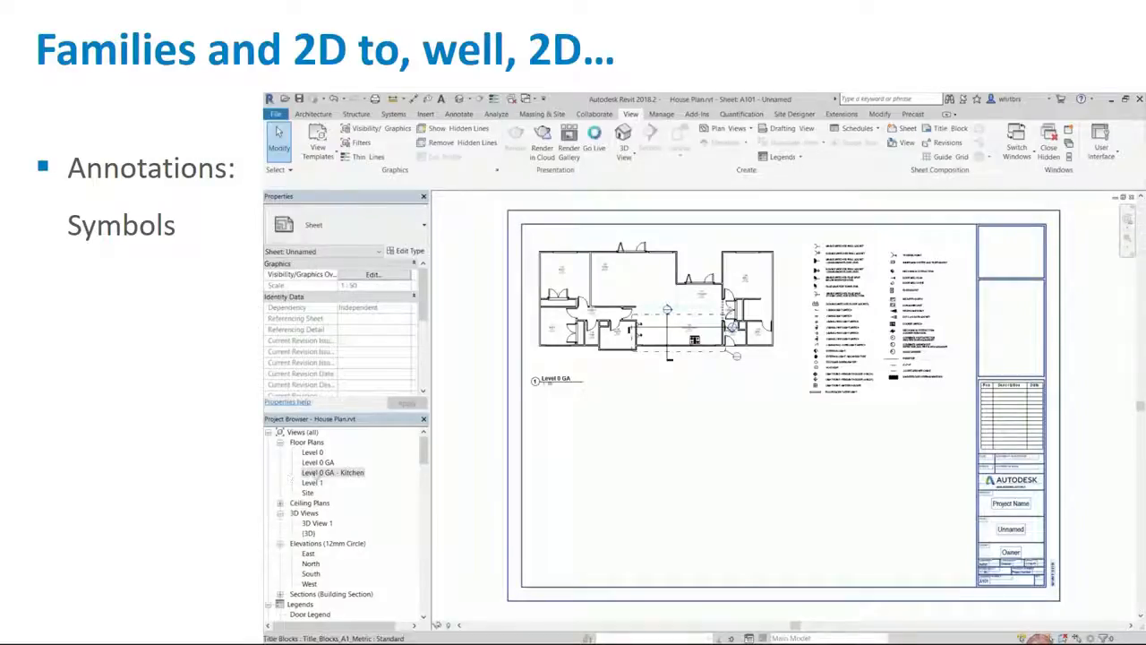
left_click_drag(321, 472, 637, 430)
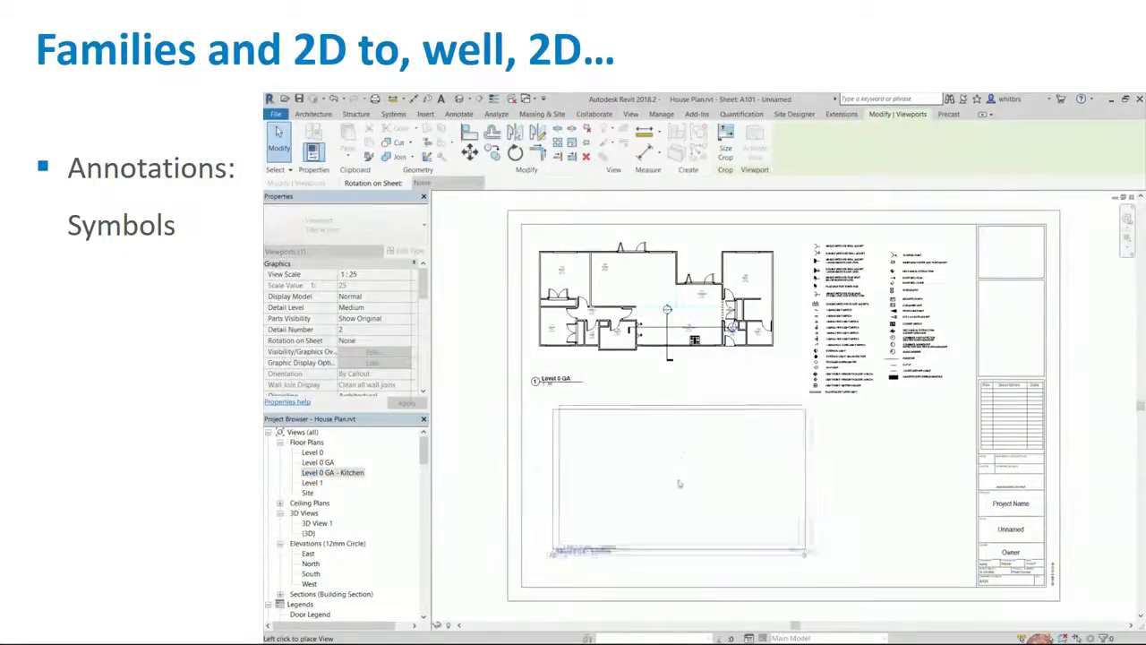
left_click(662, 481)
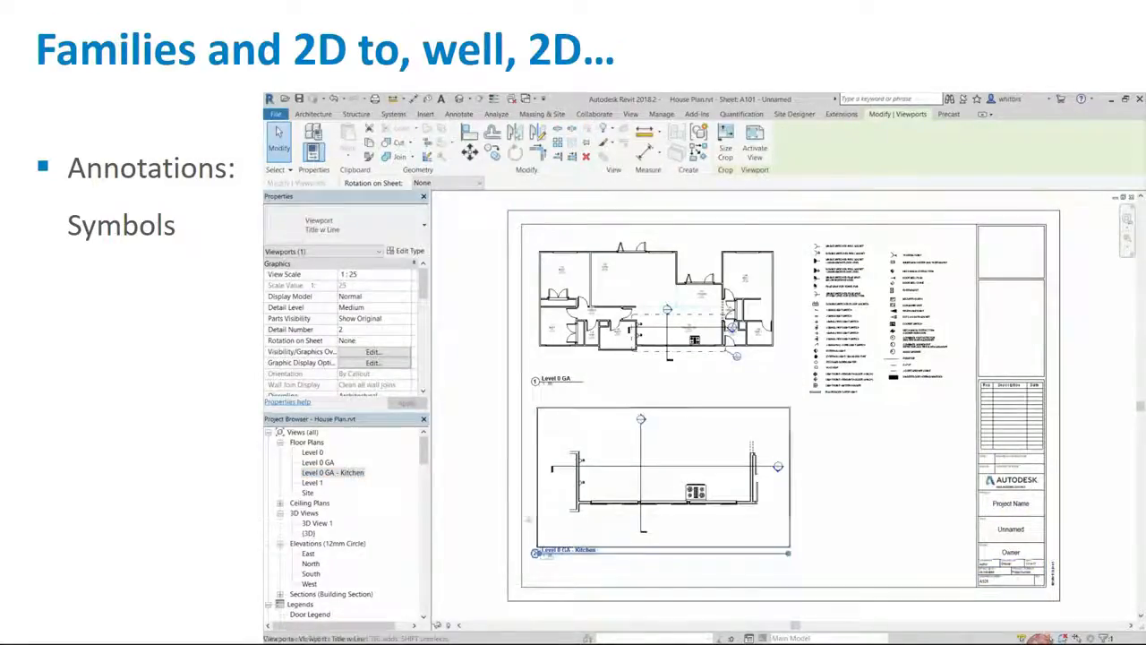
left_click(468, 562)
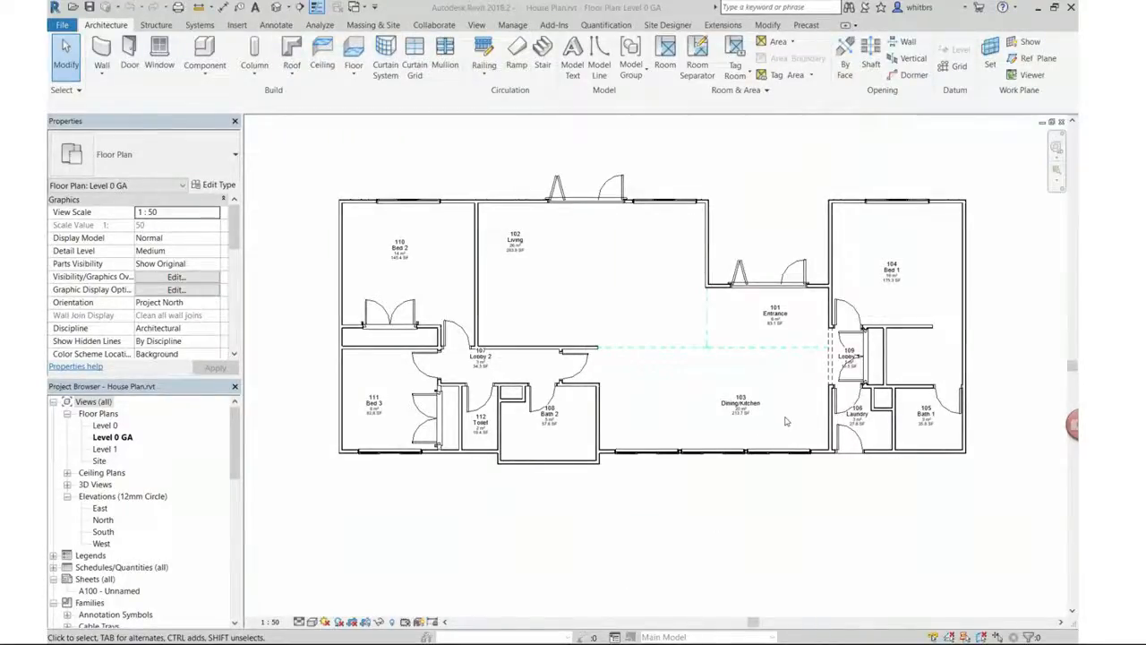
Step: Create a new family from the Metric Specialty Equipment.rft template
scroll(785, 421, "up", 5)
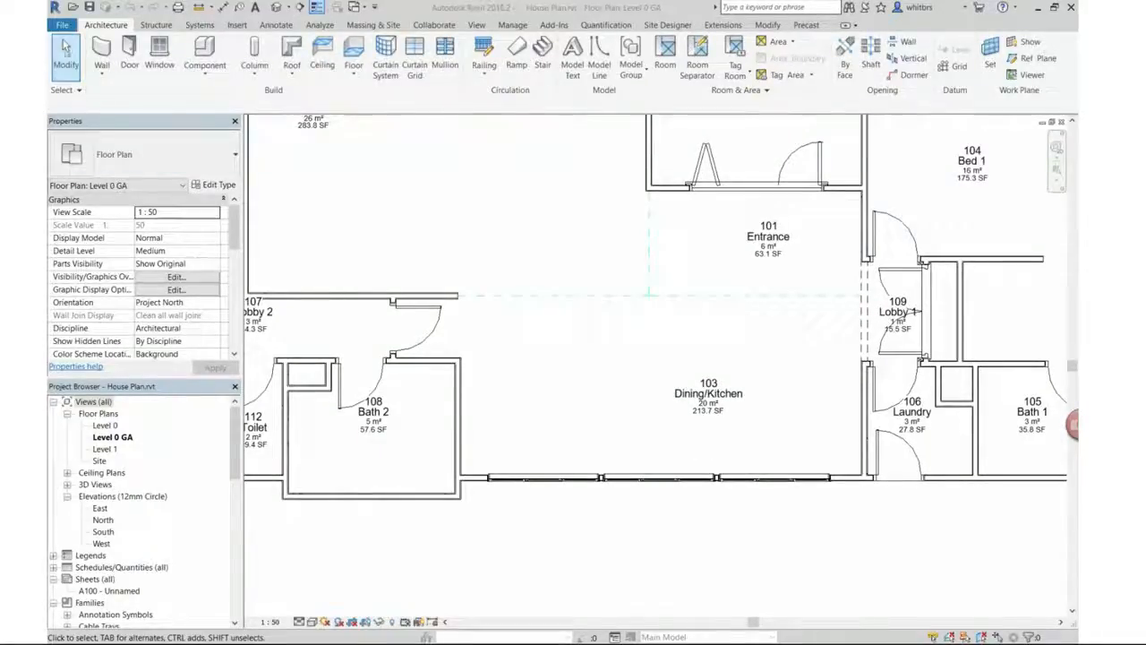
left_click(62, 24)
mouse_move(135, 83)
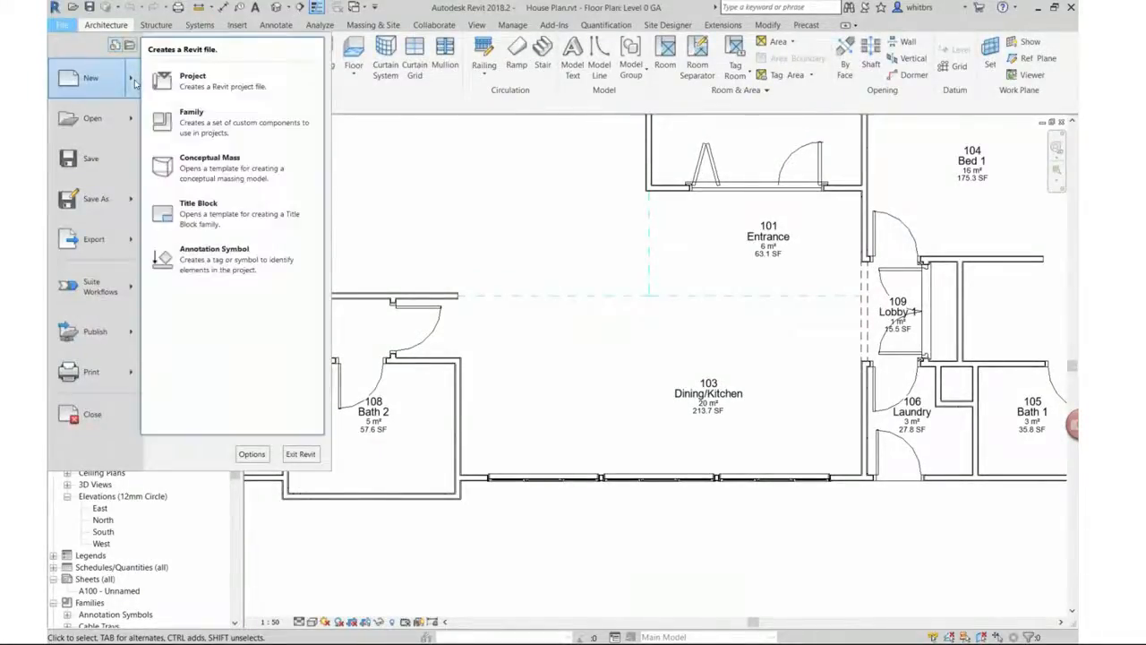
left_click(206, 121)
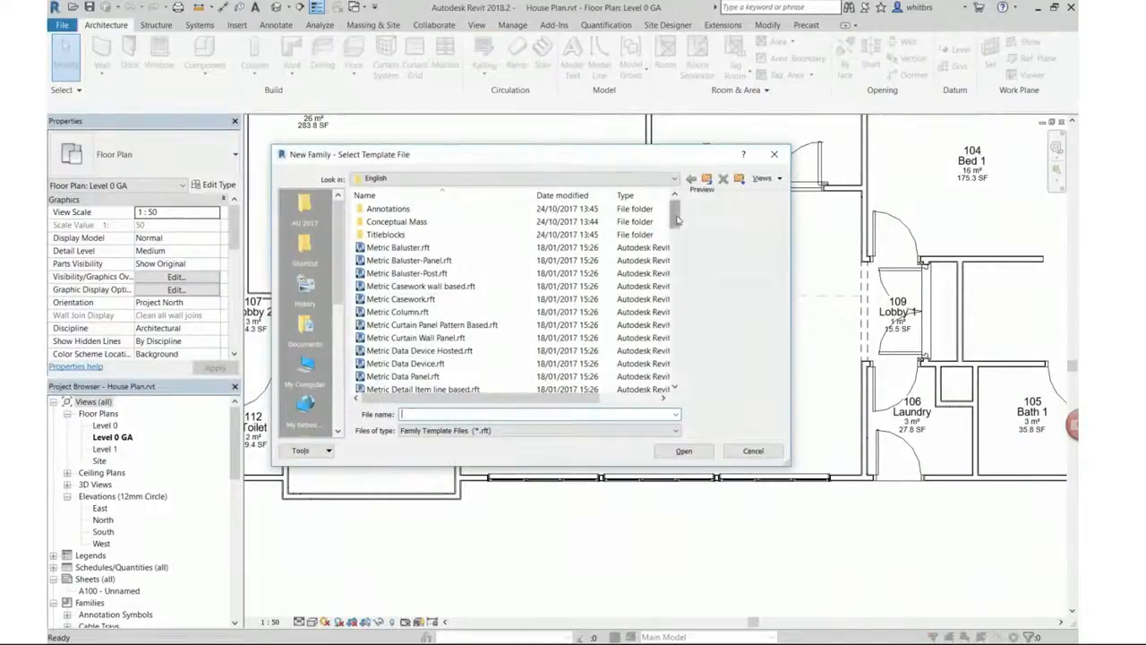
left_click_drag(678, 219, 676, 338)
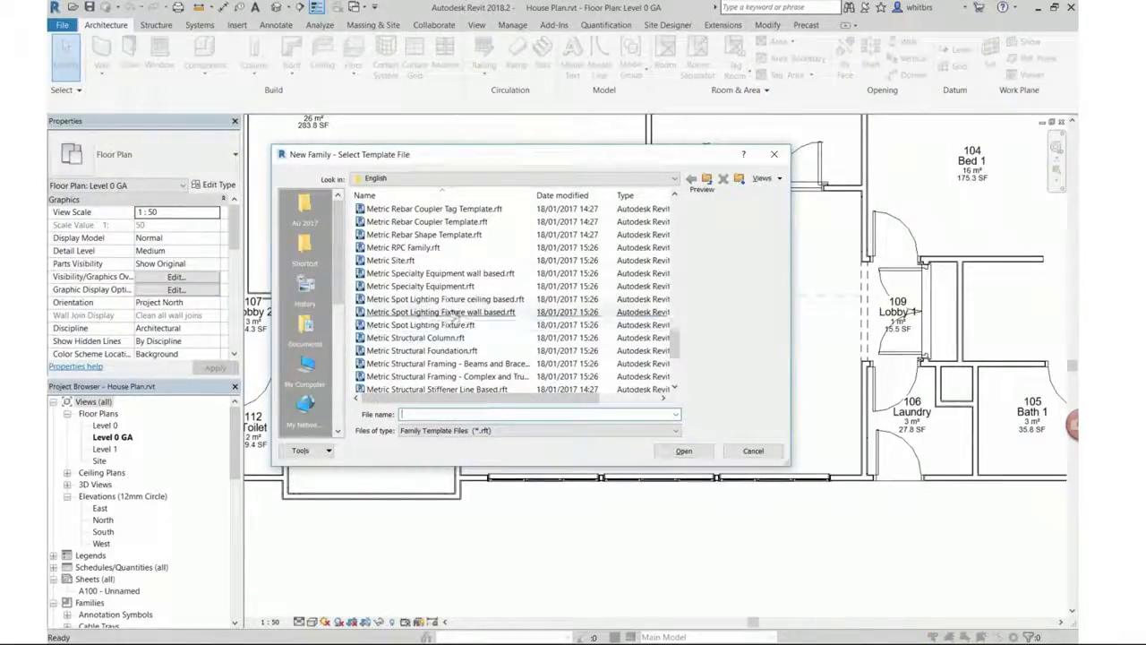
double_click(428, 286)
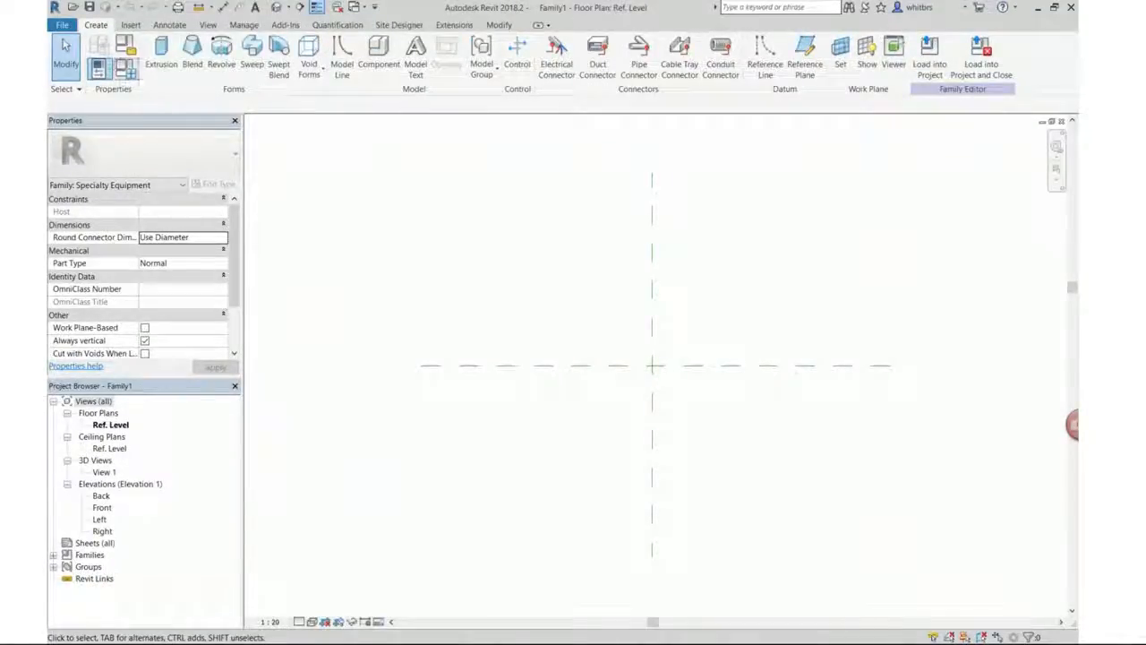
Step: Start a CAD import and choose Range-Oven - 30 in top.dwg from the Kitchen_Blocks dataset folder
left_click(131, 24)
left_click(324, 69)
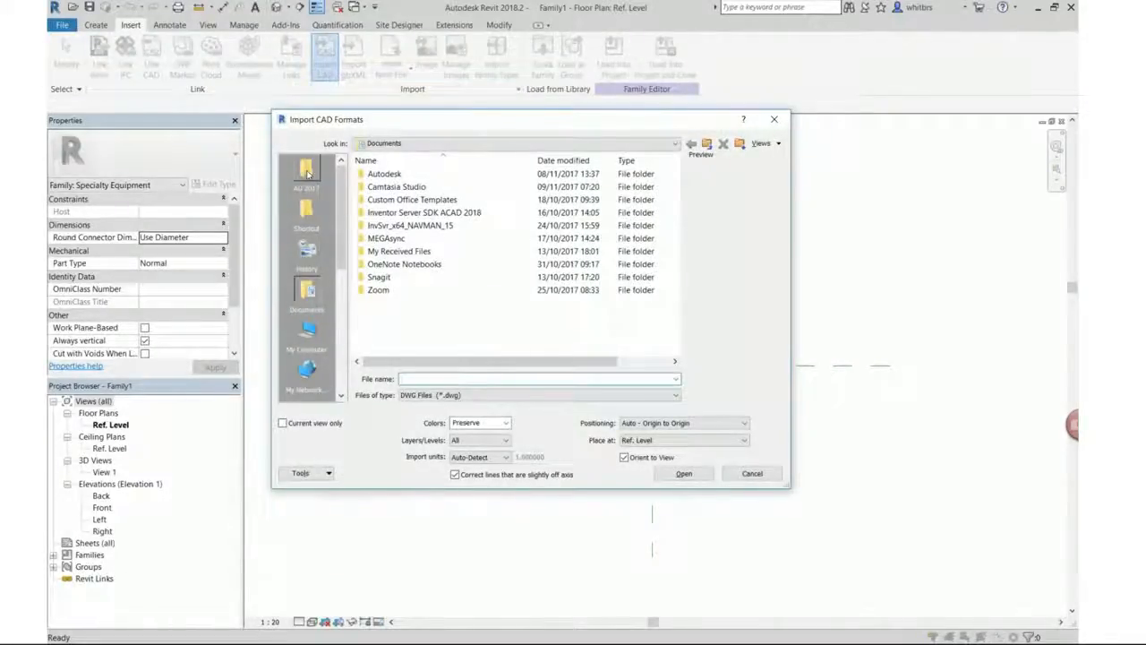
left_click(307, 172)
double_click(385, 174)
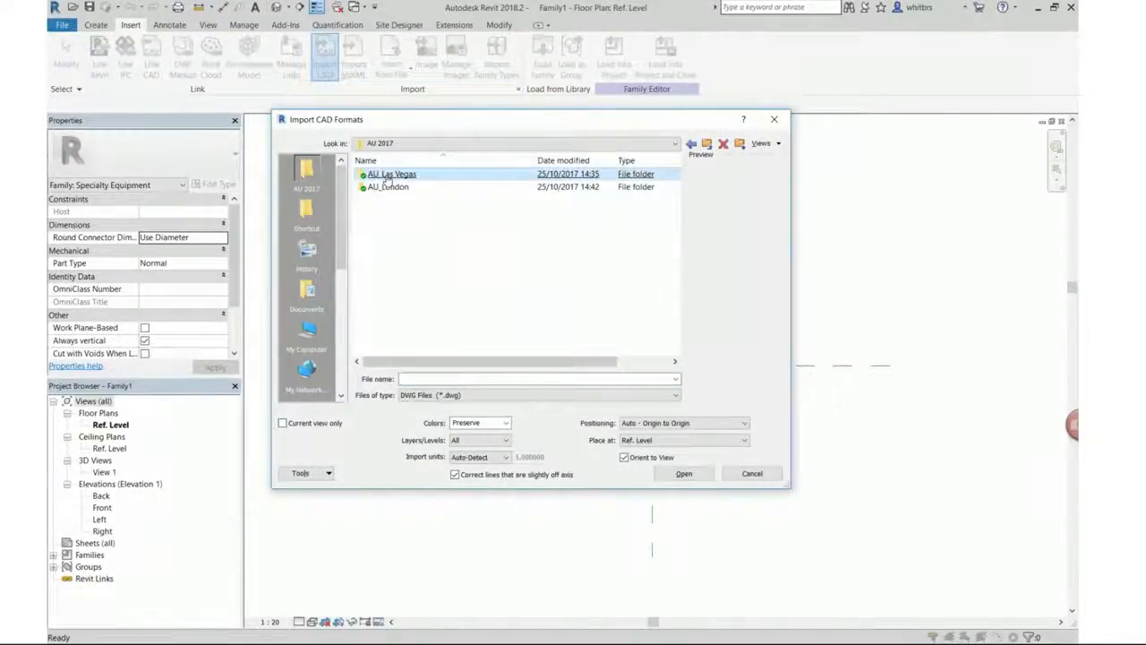
double_click(385, 176)
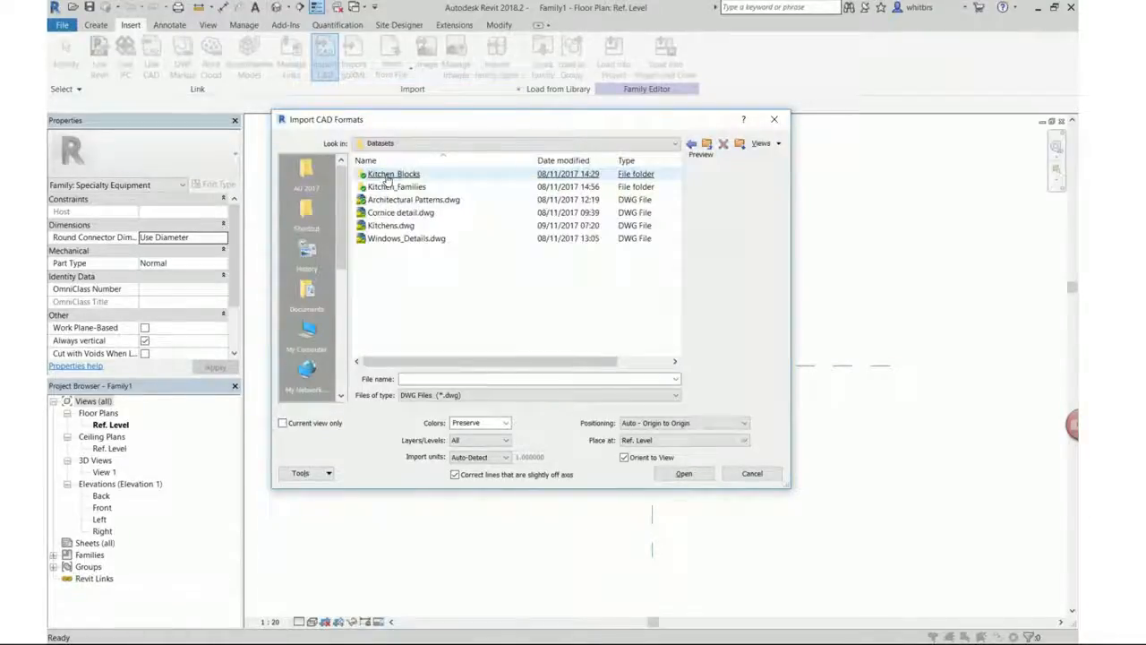
double_click(387, 174)
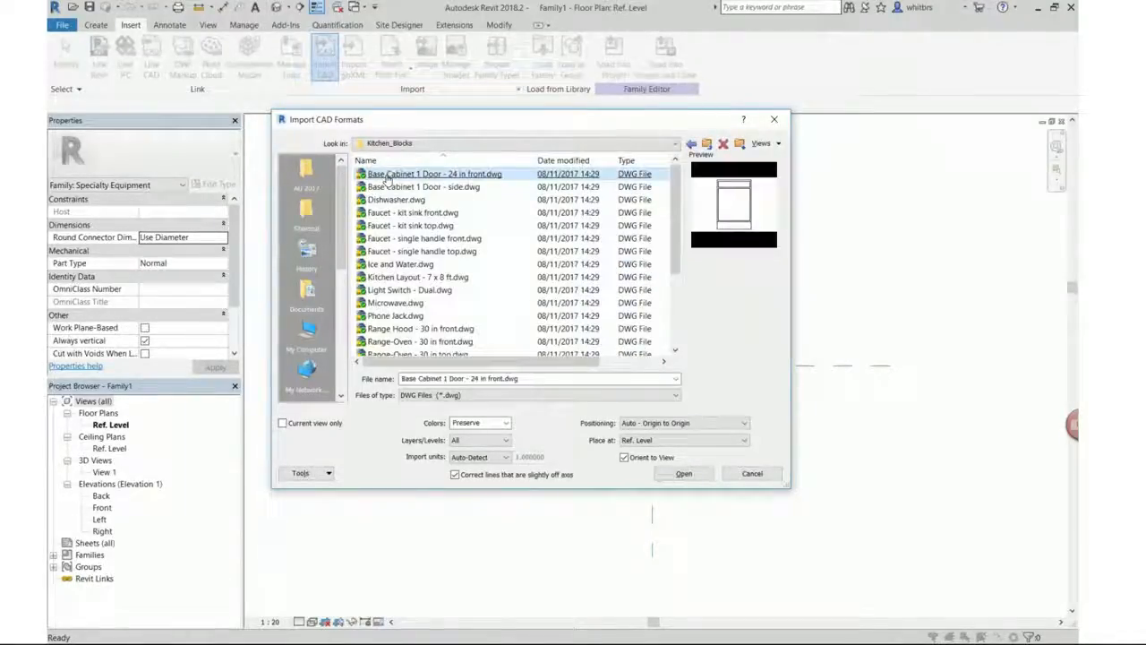
left_click(675, 350)
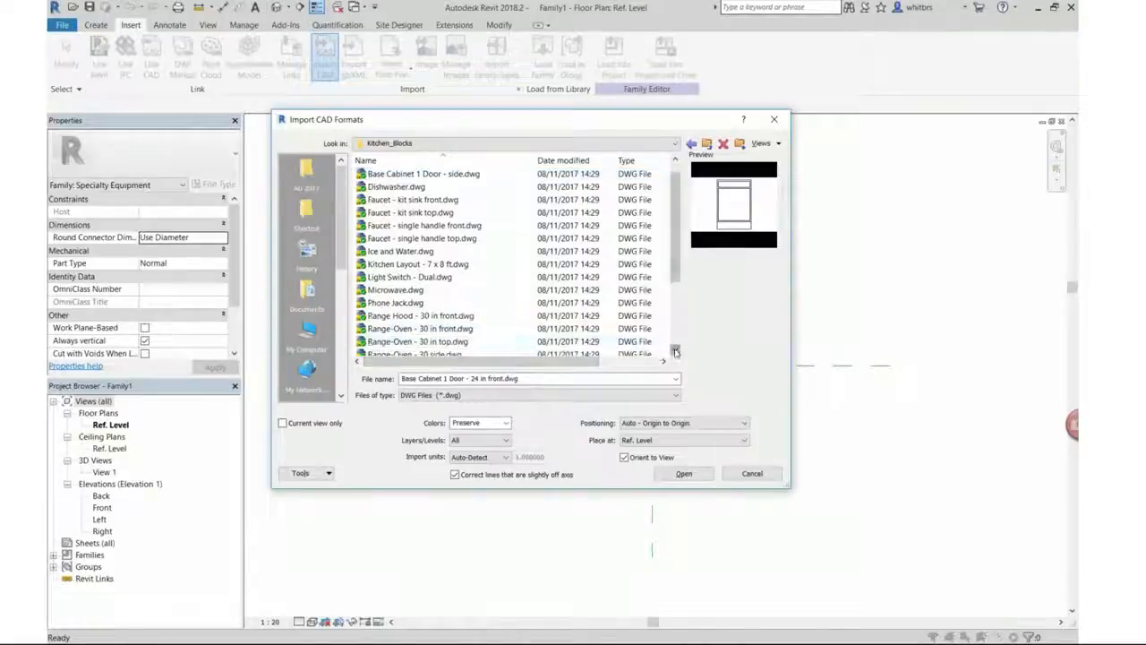
left_click(675, 350)
left_click(675, 350)
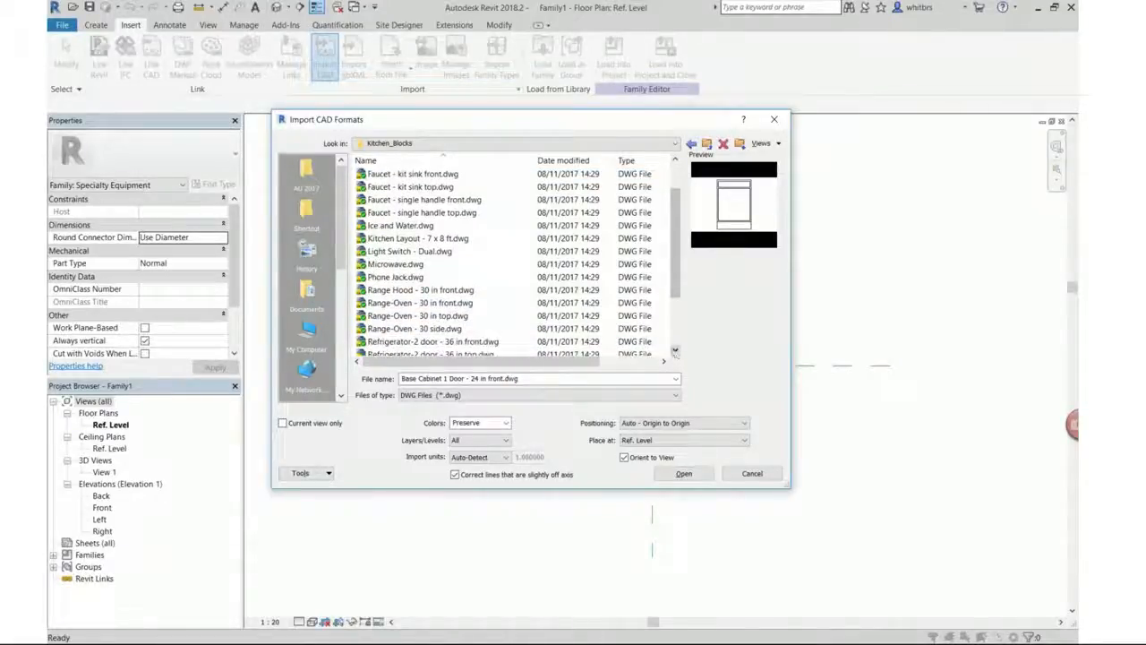
left_click(438, 318)
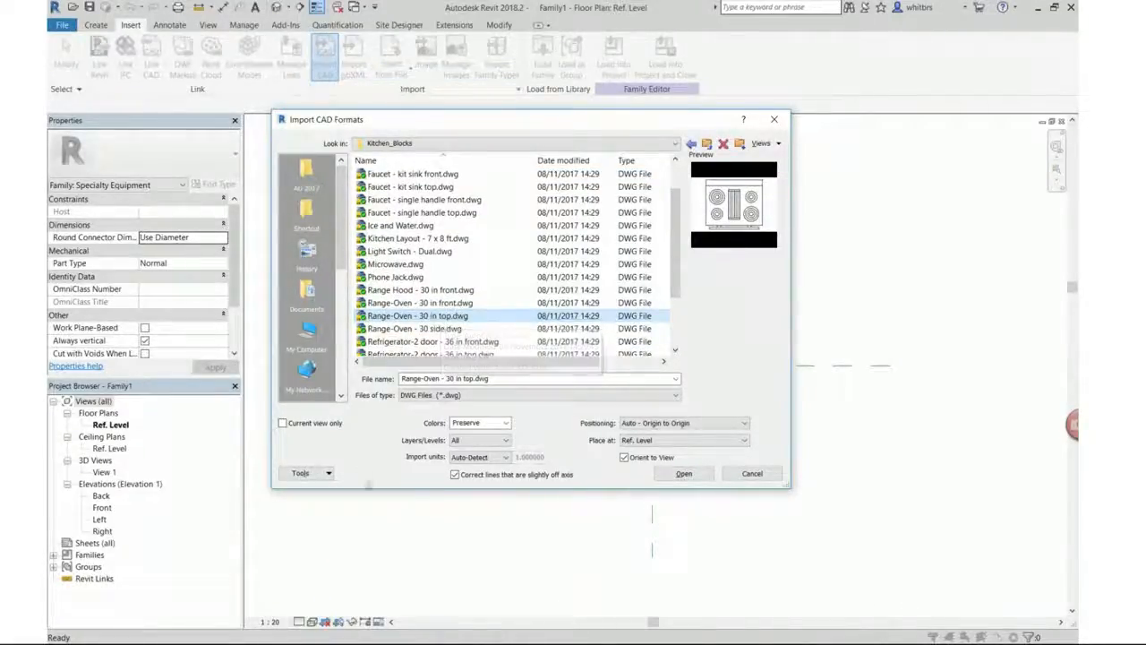
Step: Import the range-oven top block in black and white, with correction of slightly off-axis lines turned off
left_click(505, 422)
left_click(474, 454)
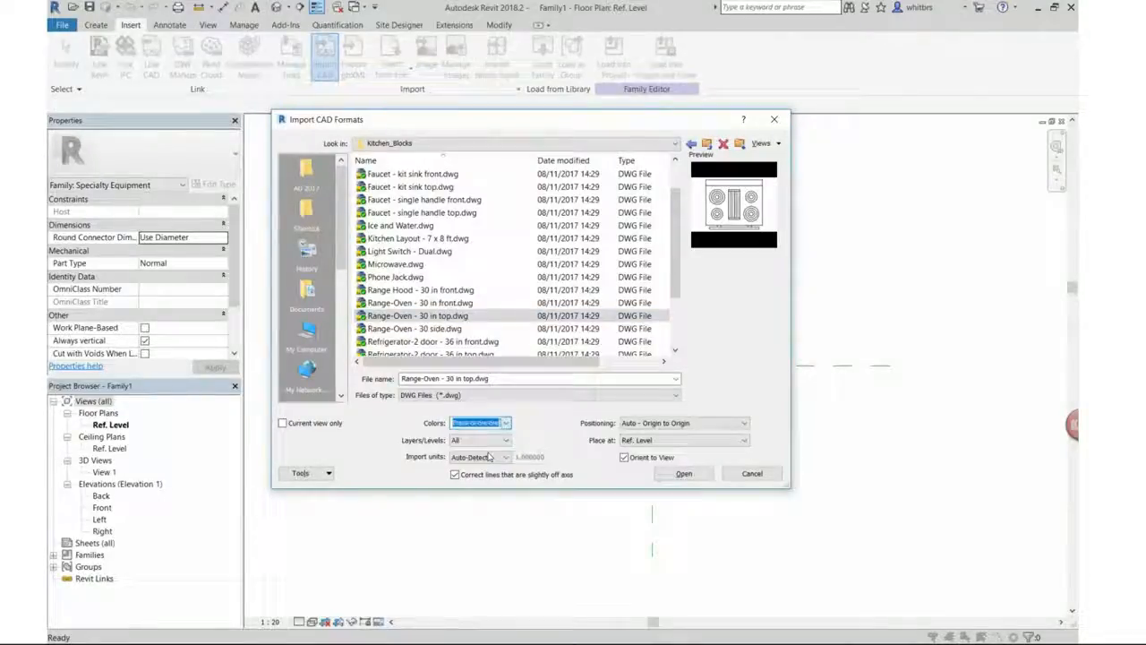
left_click(455, 476)
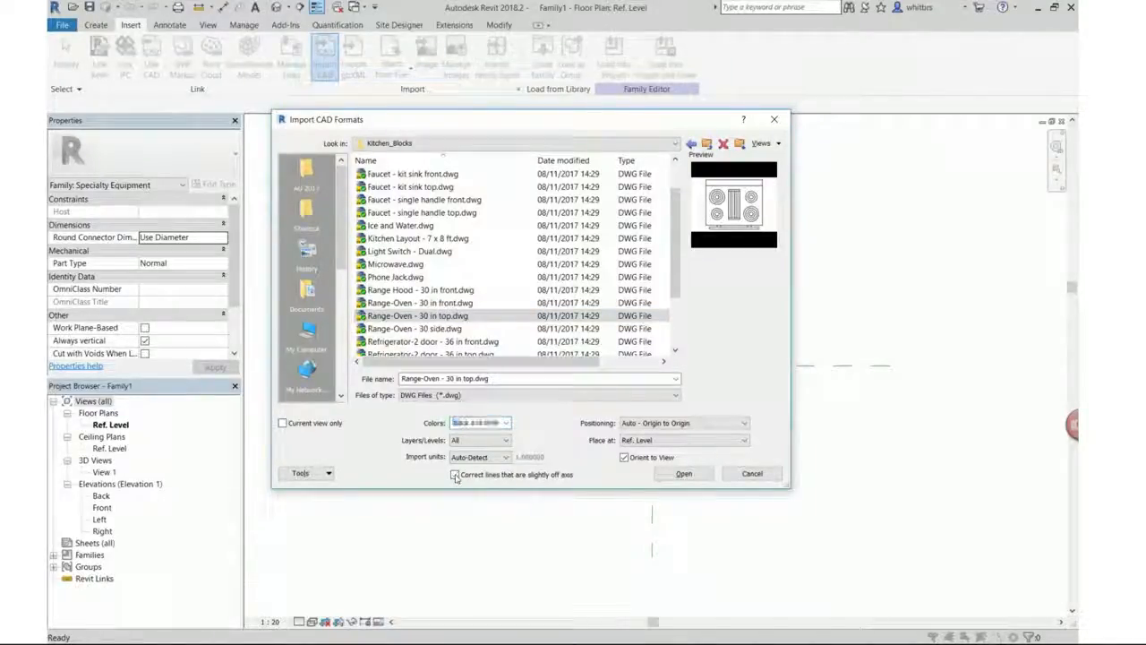
left_click(683, 473)
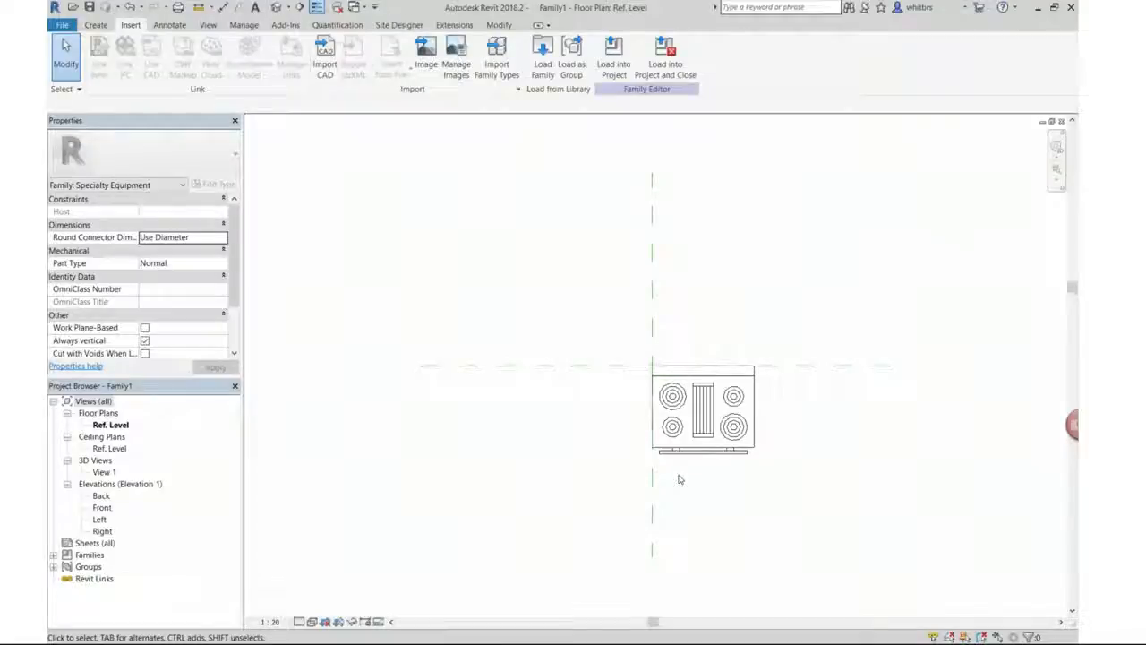
Step: In the Front elevation, import Range-Oven - 30 in front.dwg from the Kitchen_Blocks folder
left_click(101, 508)
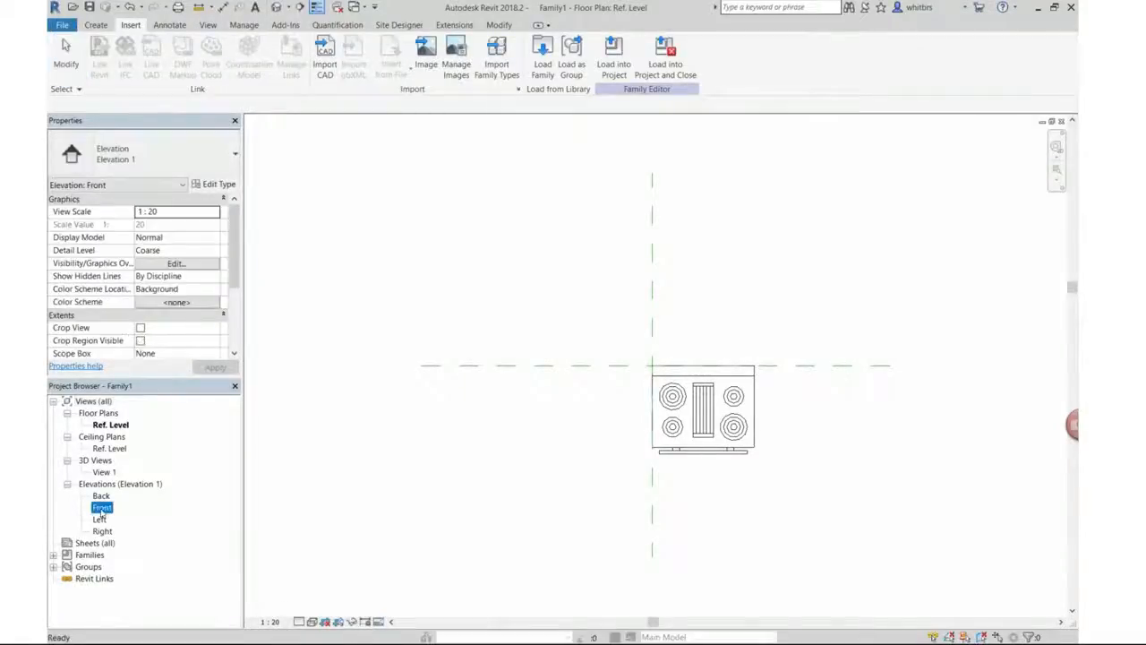
double_click(103, 507)
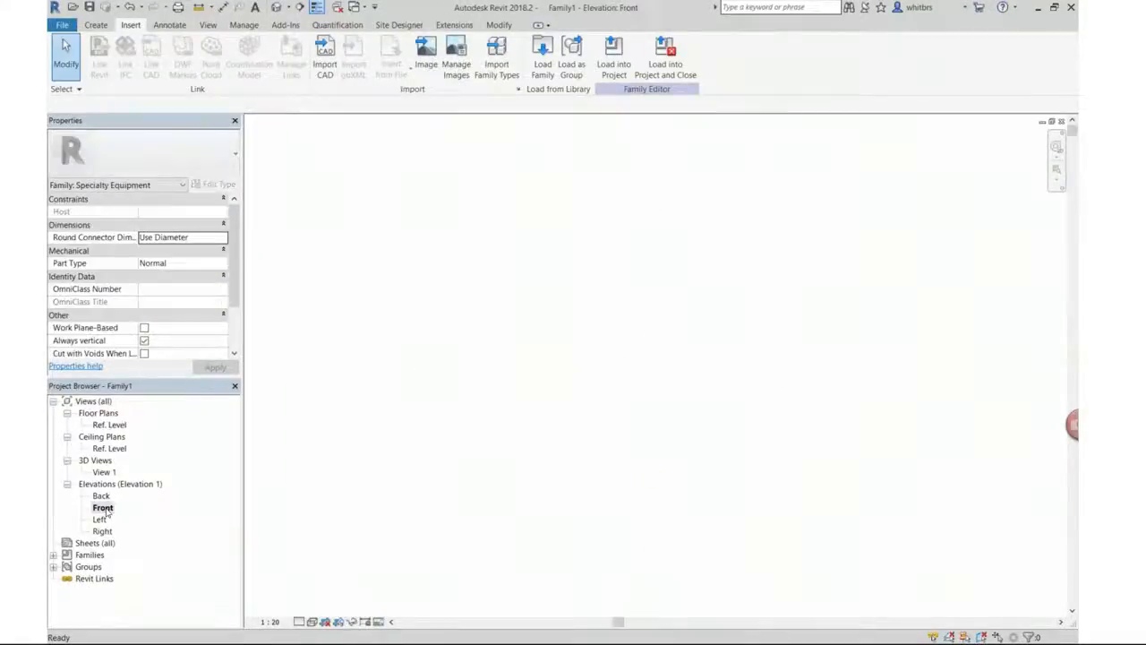
right_click(619, 368)
left_click(637, 461)
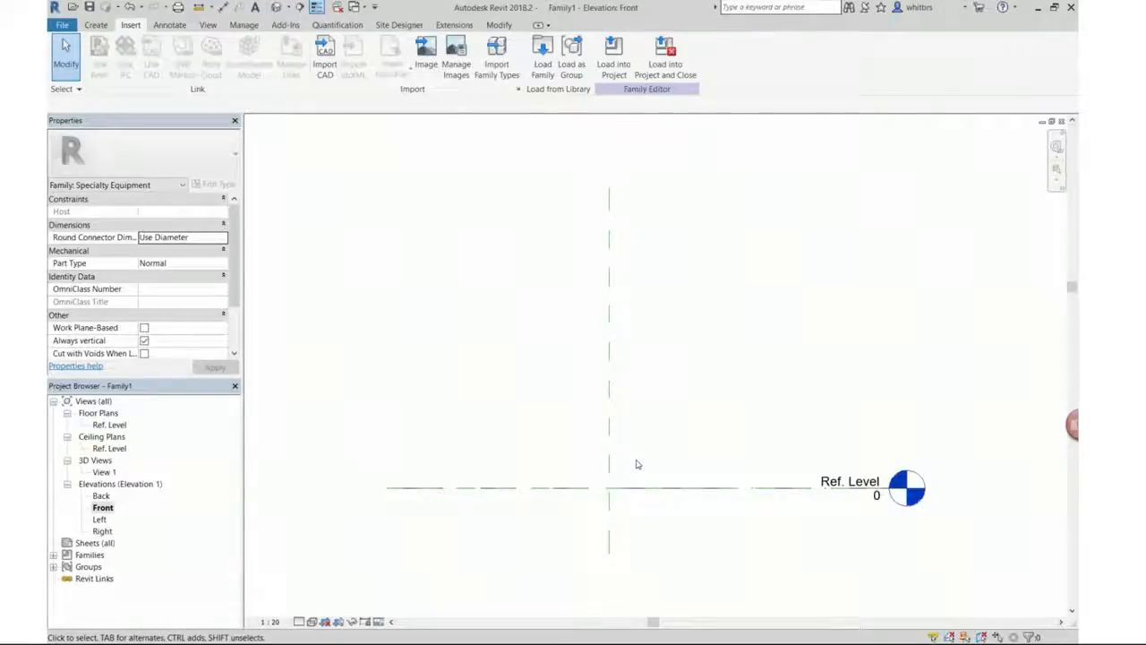
left_click(325, 58)
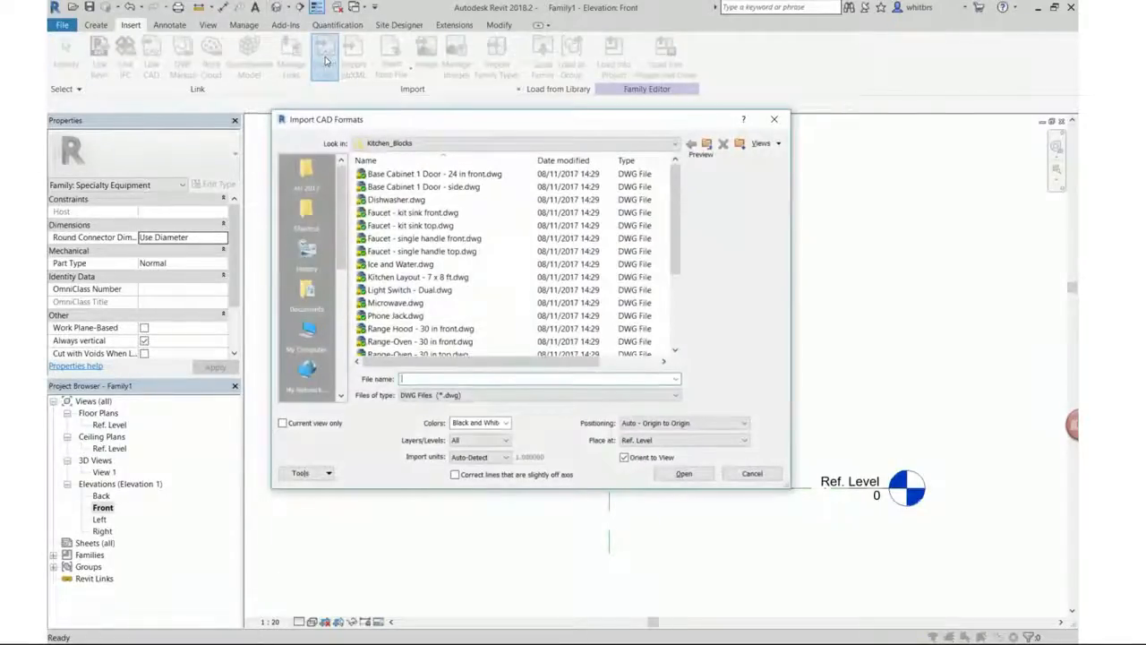
left_click(675, 350)
left_click(675, 350)
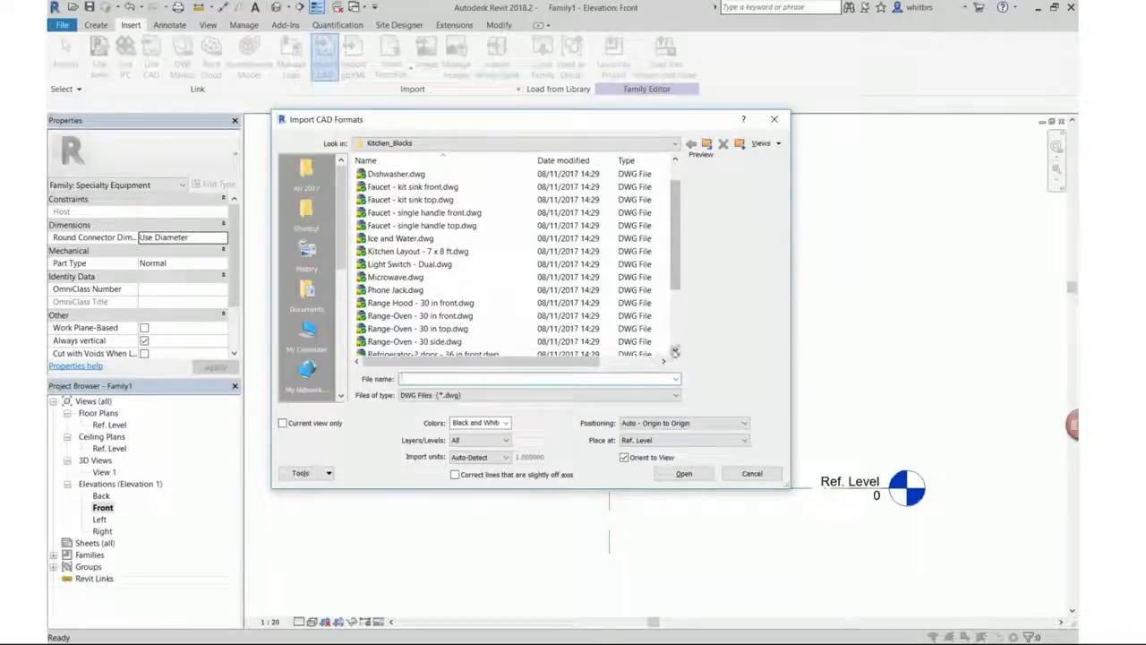
double_click(441, 324)
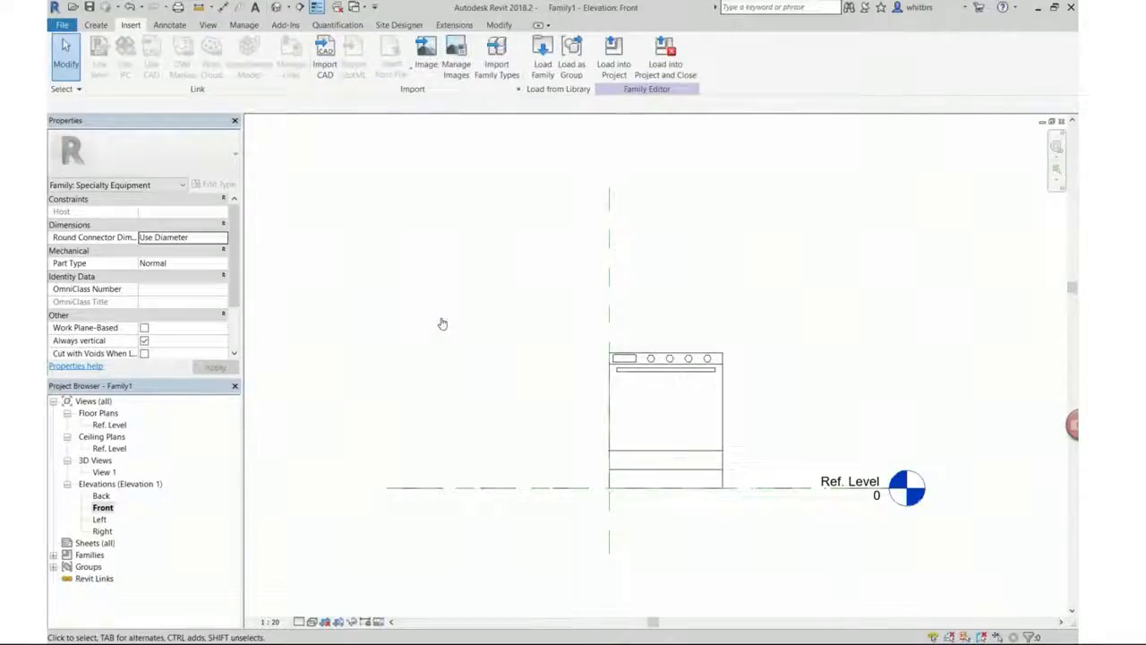
Step: In the Left elevation, import Range-Oven - 30 side.dwg from Kitchen_Blocks and check the three imported blocks in 3D
double_click(99, 519)
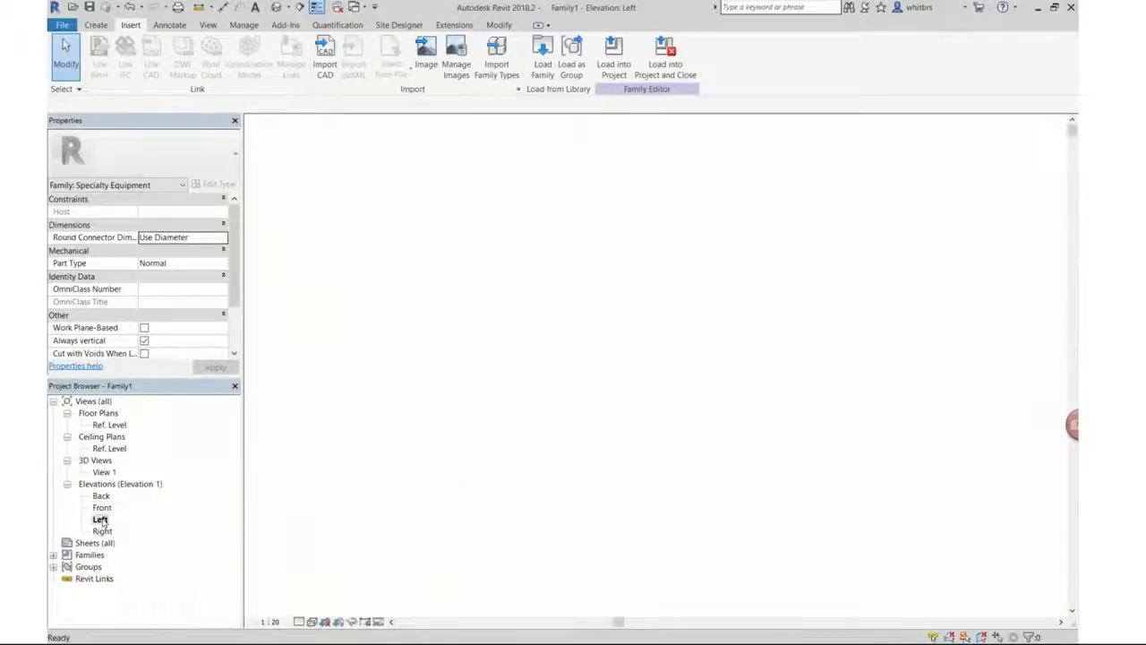
right_click(484, 445)
left_click(523, 541)
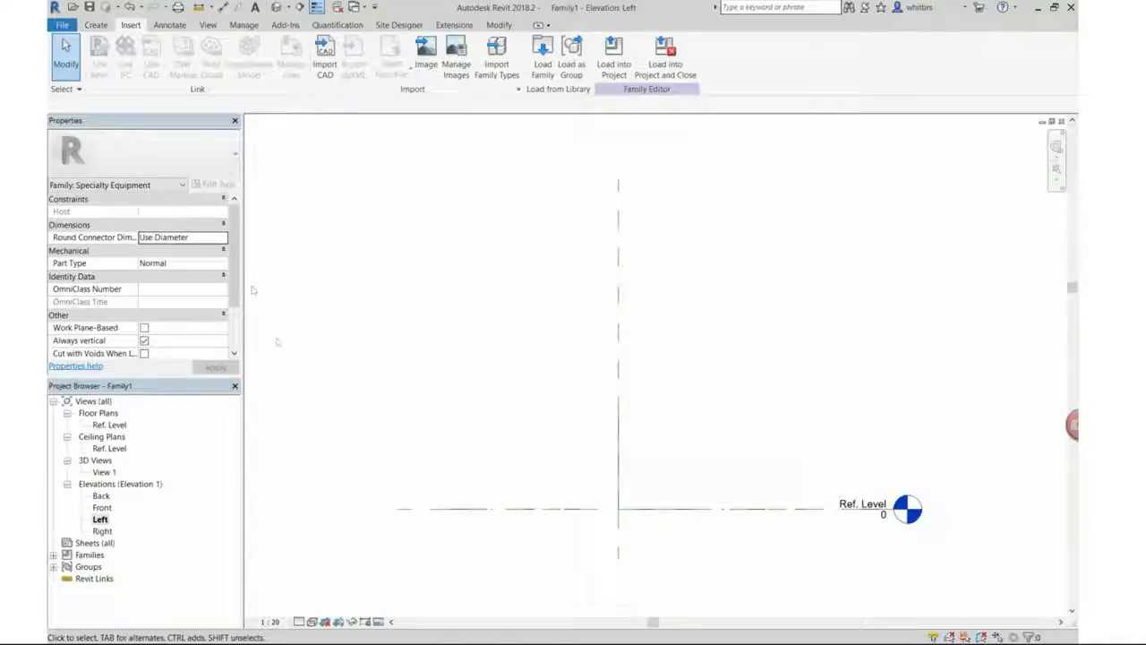
left_click(325, 55)
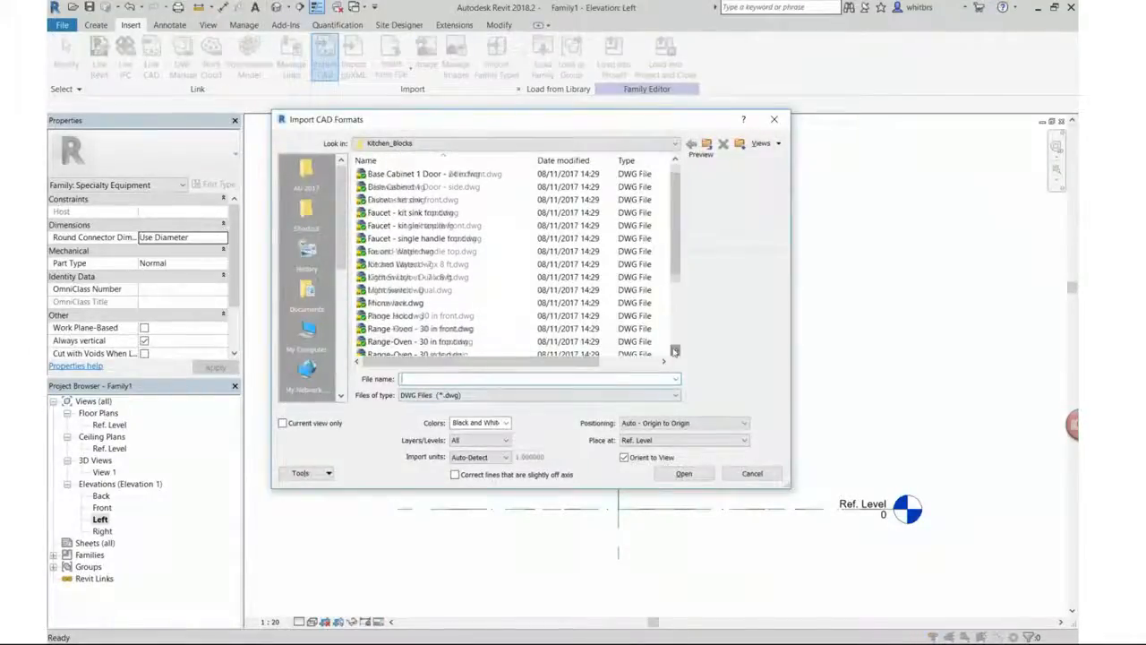
left_click(675, 350)
left_click(443, 342)
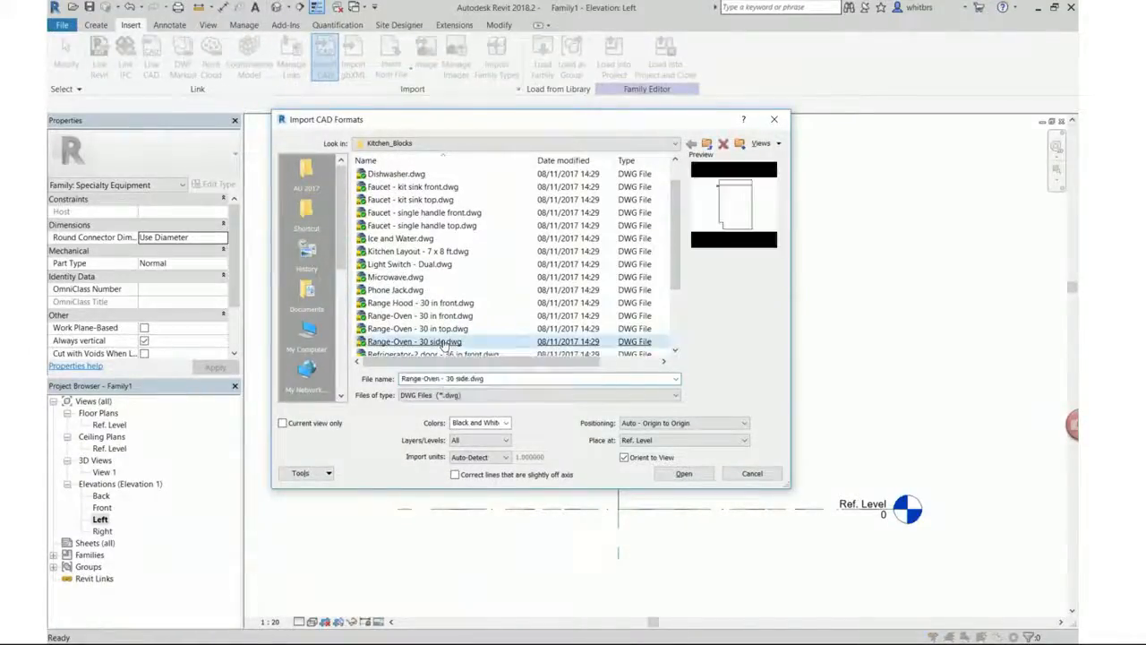
double_click(443, 342)
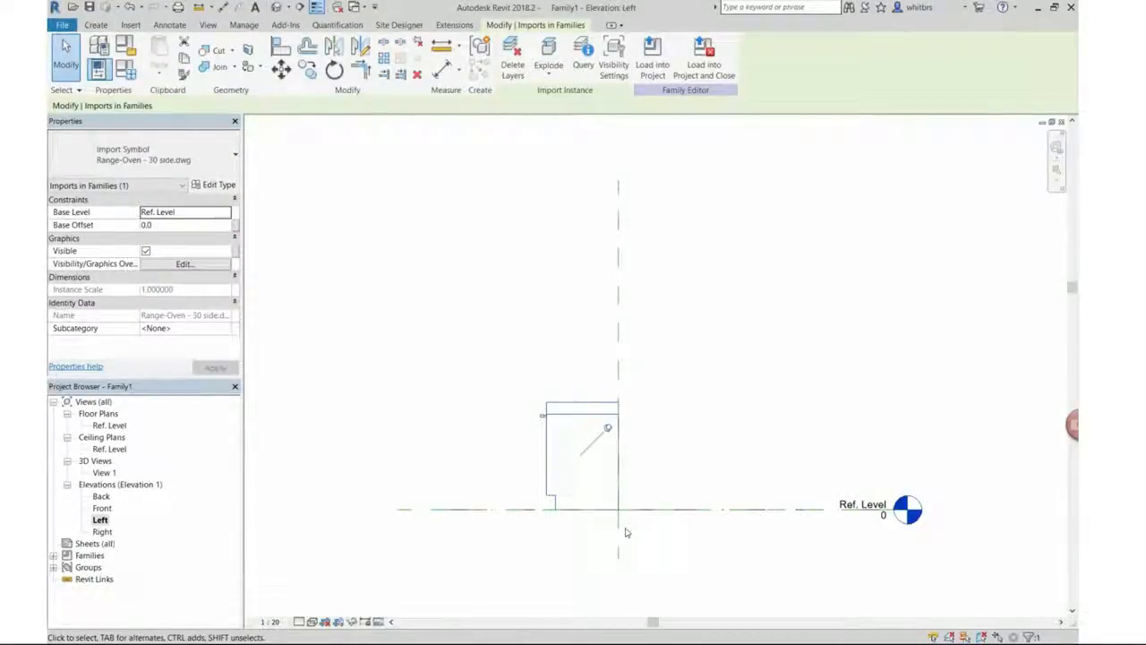
left_click(275, 8)
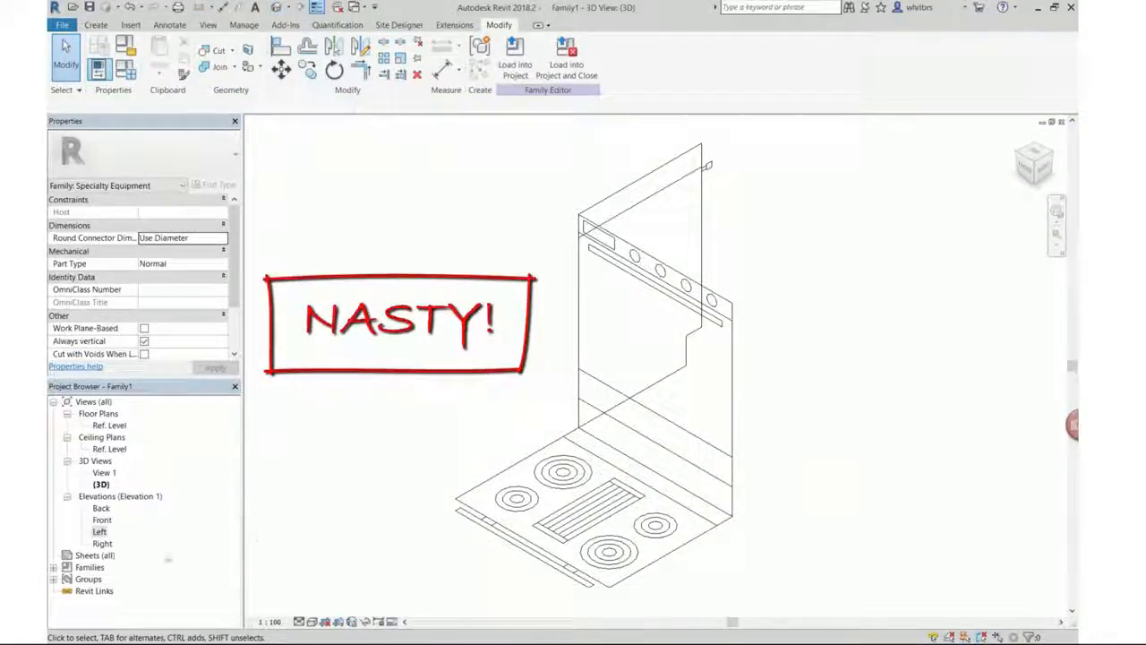
Step: Mirror the imported oven side block about the Center (Front/Back) reference plane in the Left elevation, without keeping a copy
double_click(99, 531)
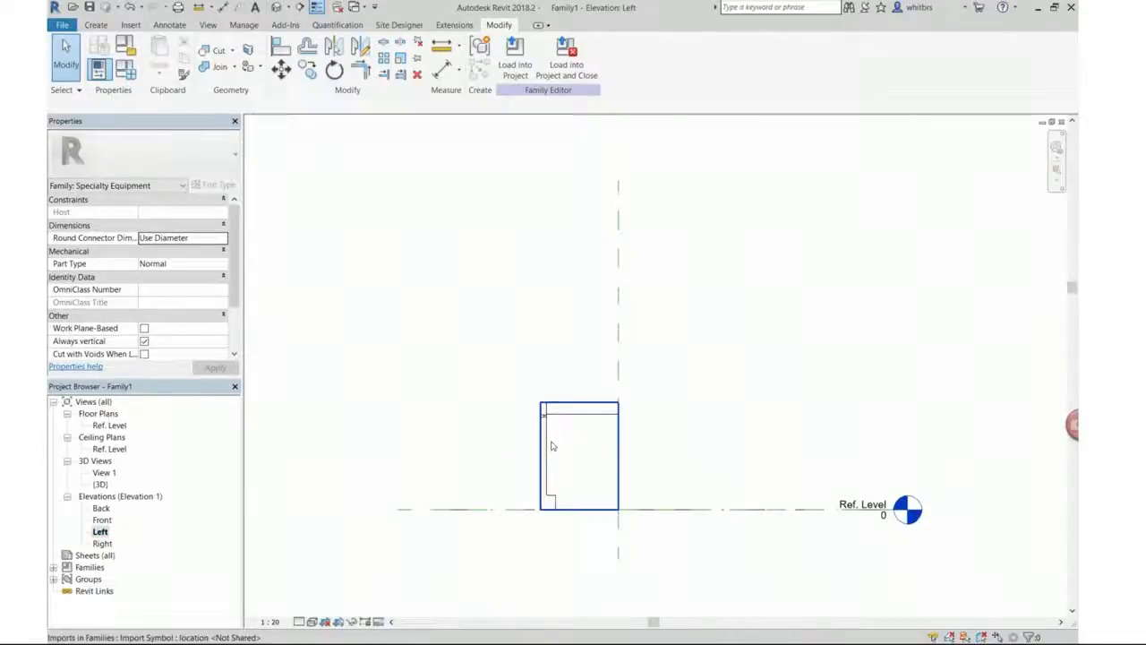
left_click(607, 431)
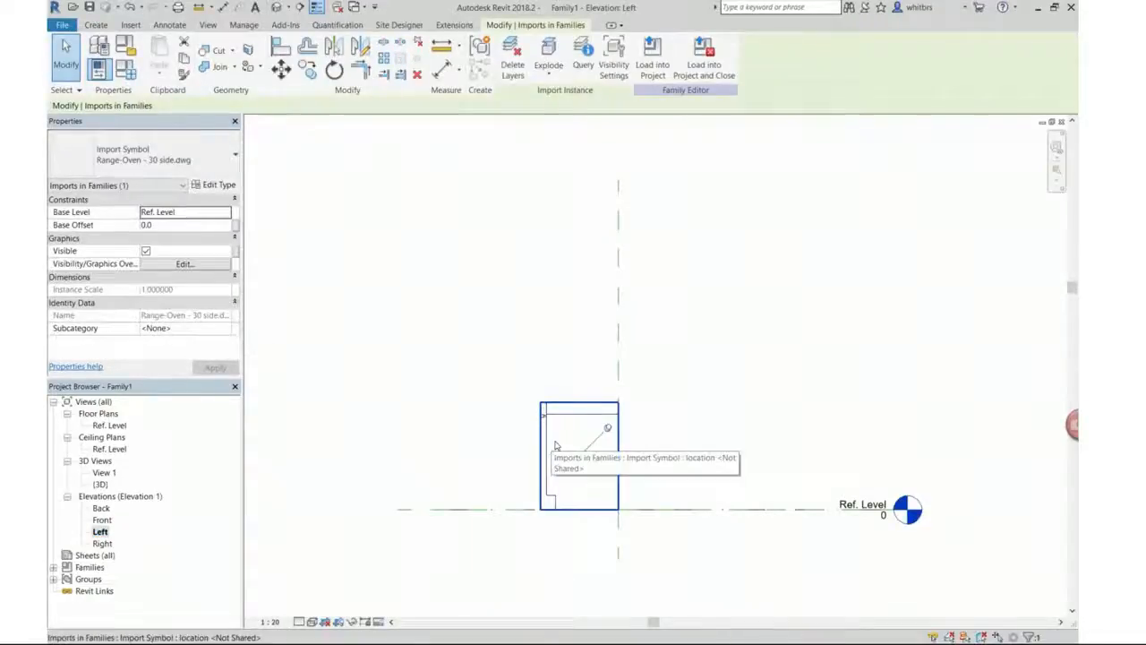
left_click(333, 50)
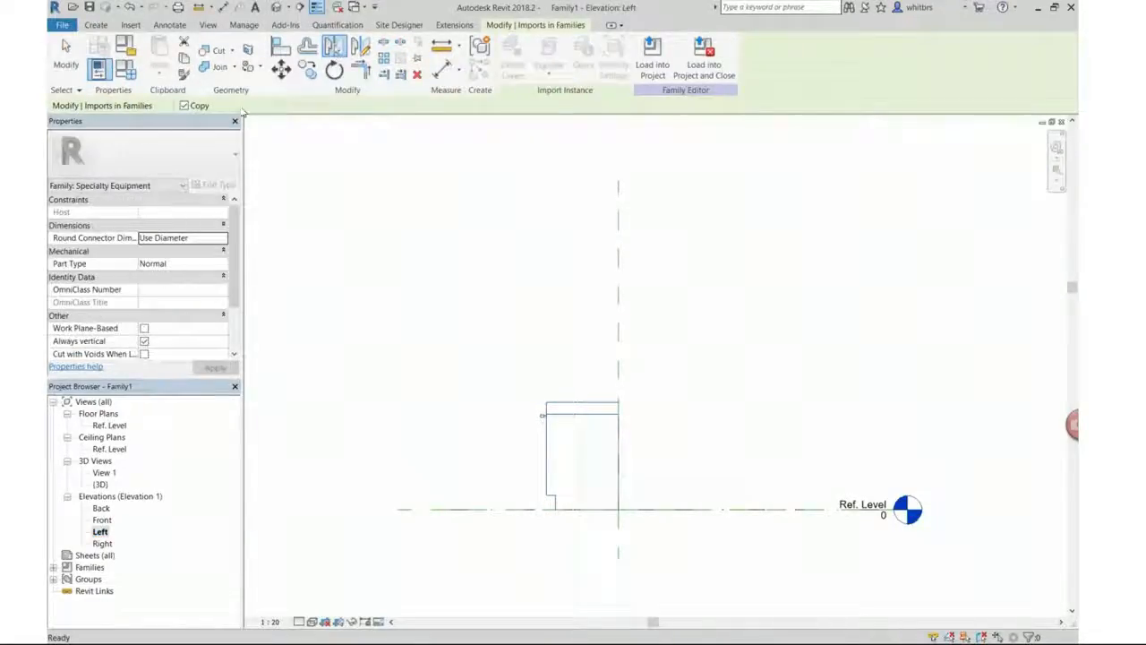
left_click(617, 333)
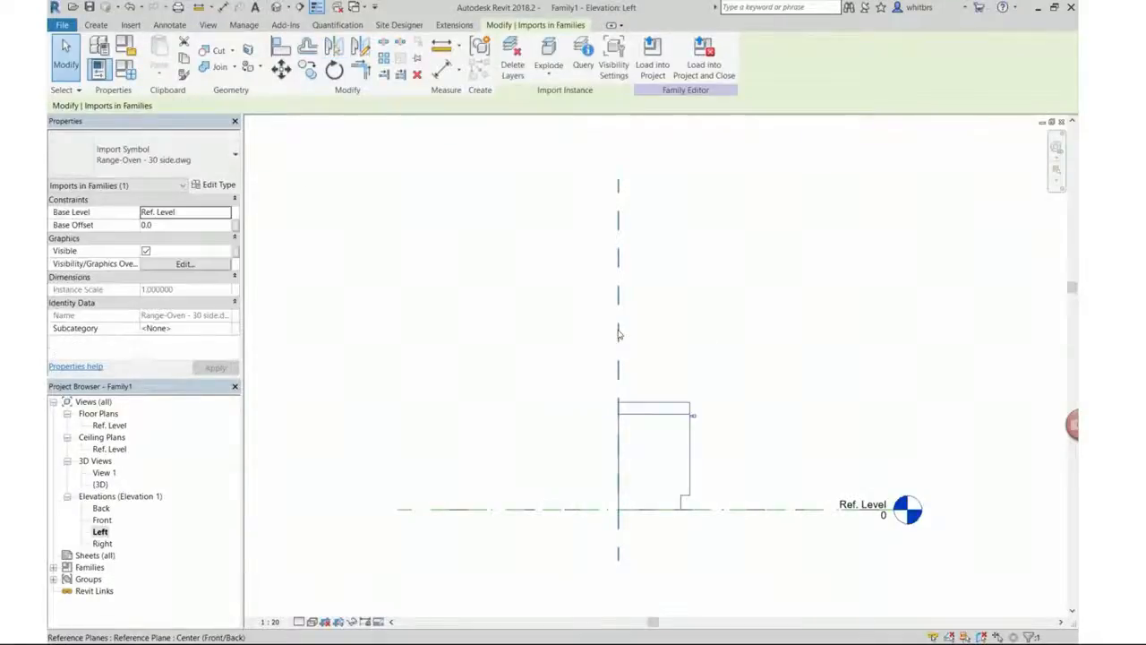
Step: In the Ref. Level plan, copy the oven side block from the range's left back corner to its right back corner
double_click(109, 426)
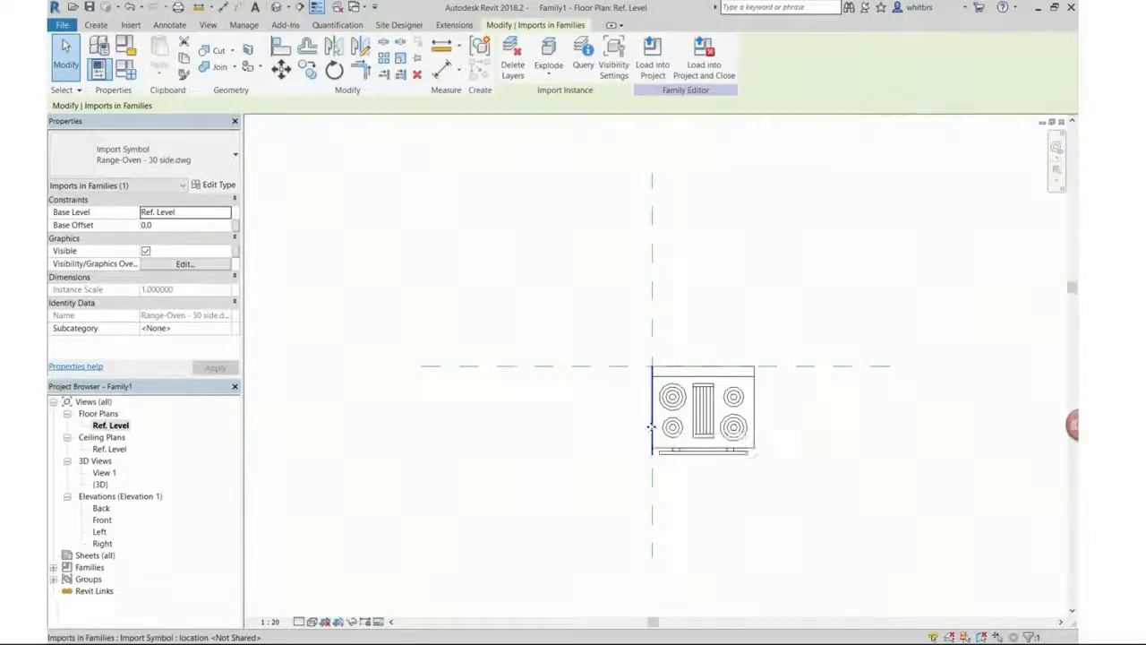
scroll(651, 426, "up", 3)
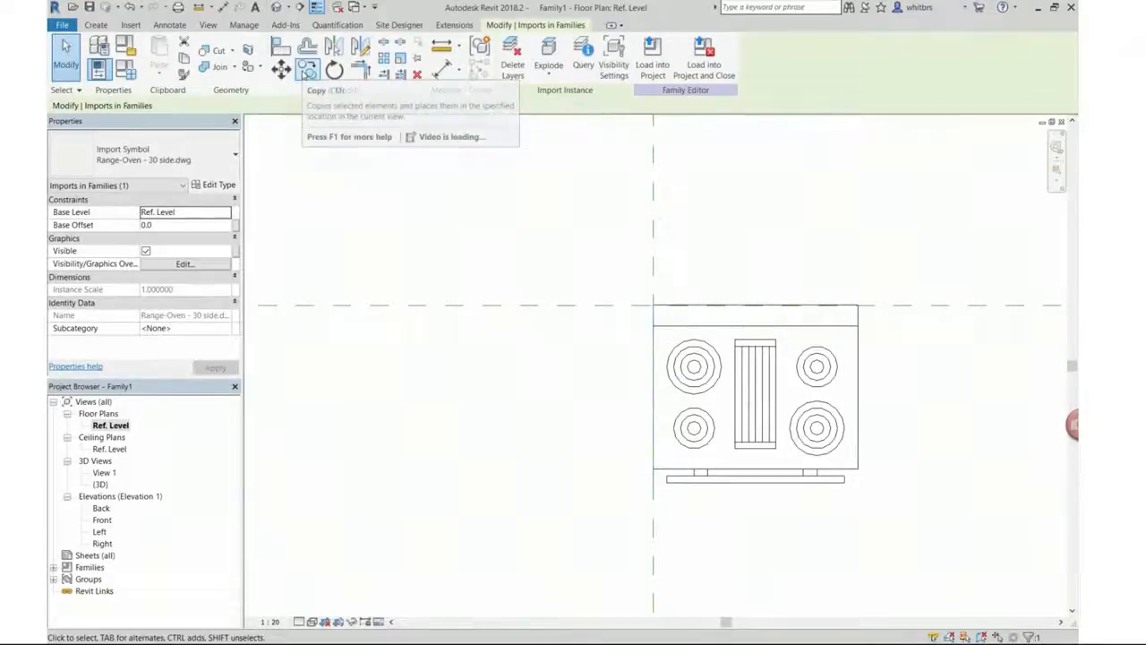
left_click(306, 71)
left_click(652, 306)
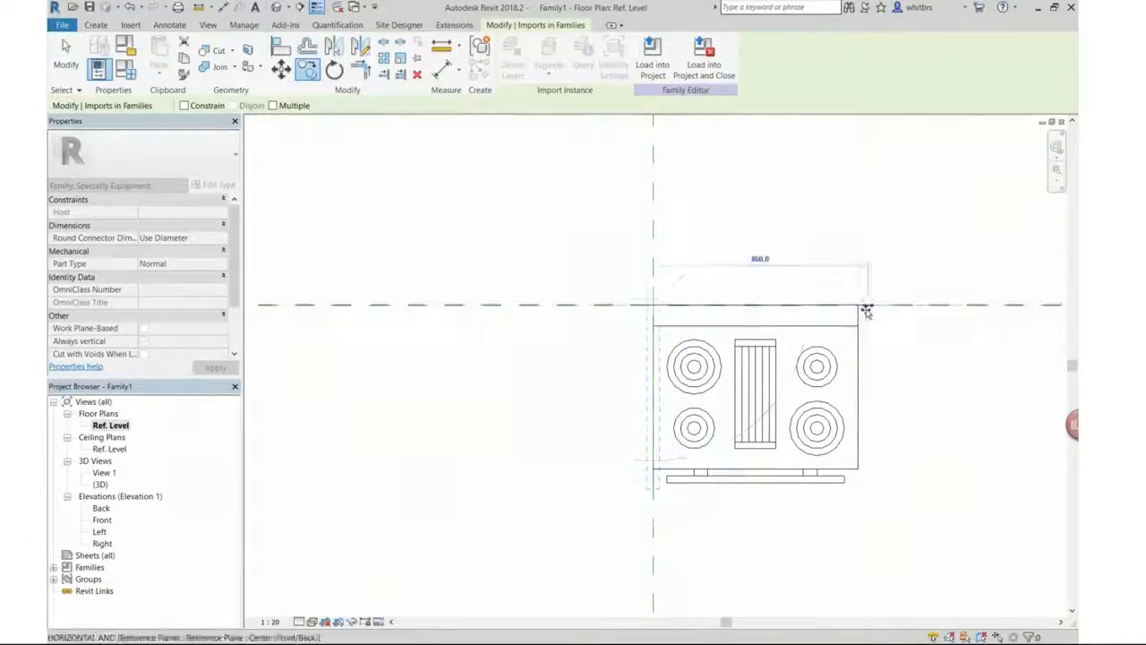
left_click(859, 306)
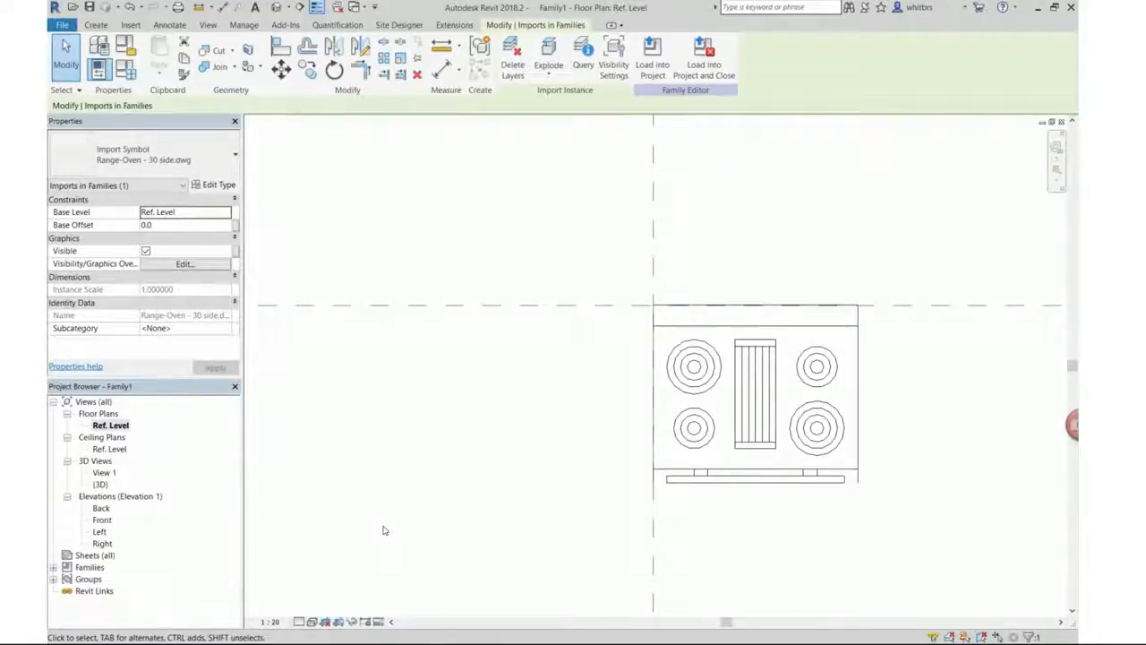
Step: Select the oven top block in plan and move it in the Front elevation from Ref. Level up to the oven's top edge
double_click(101, 521)
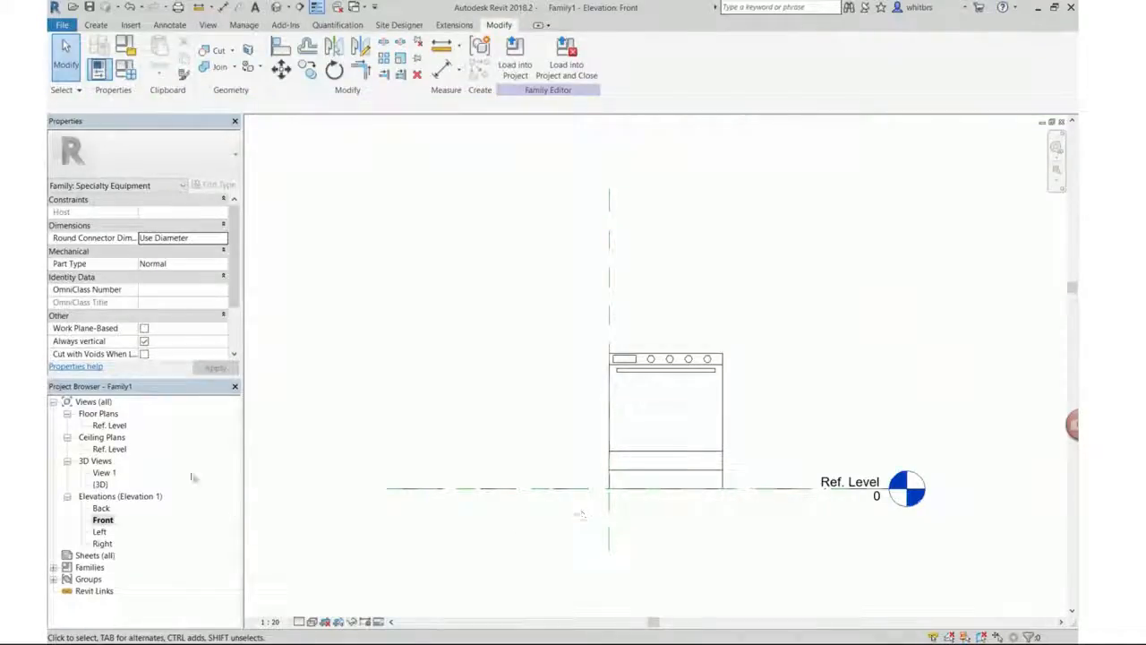
double_click(109, 426)
left_click(698, 432)
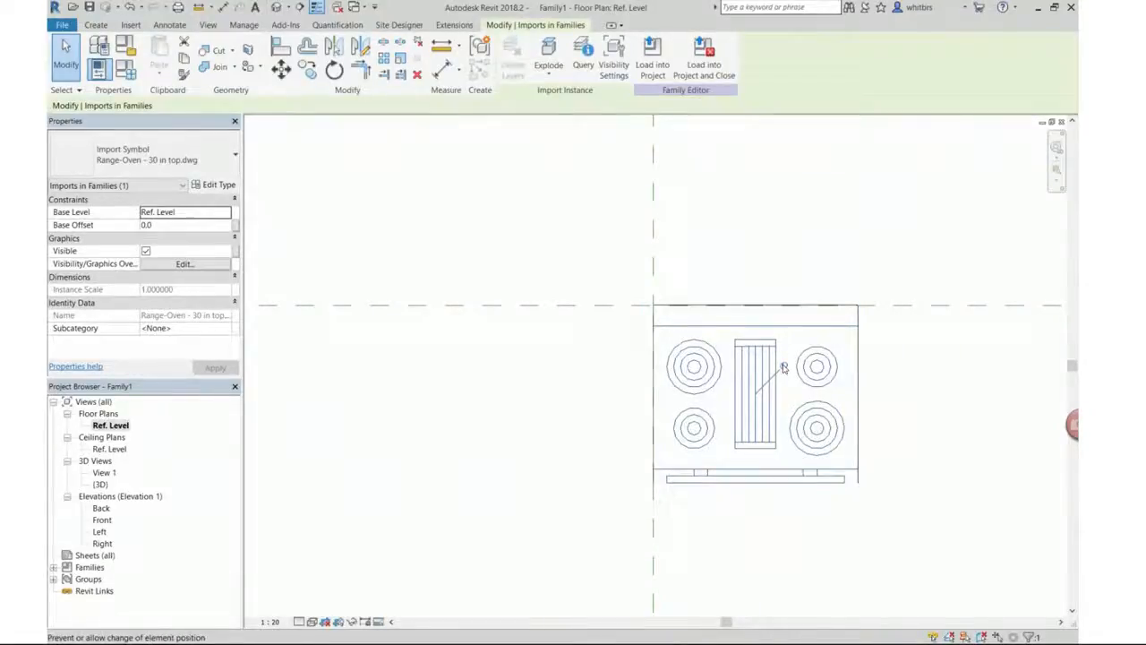
double_click(102, 520)
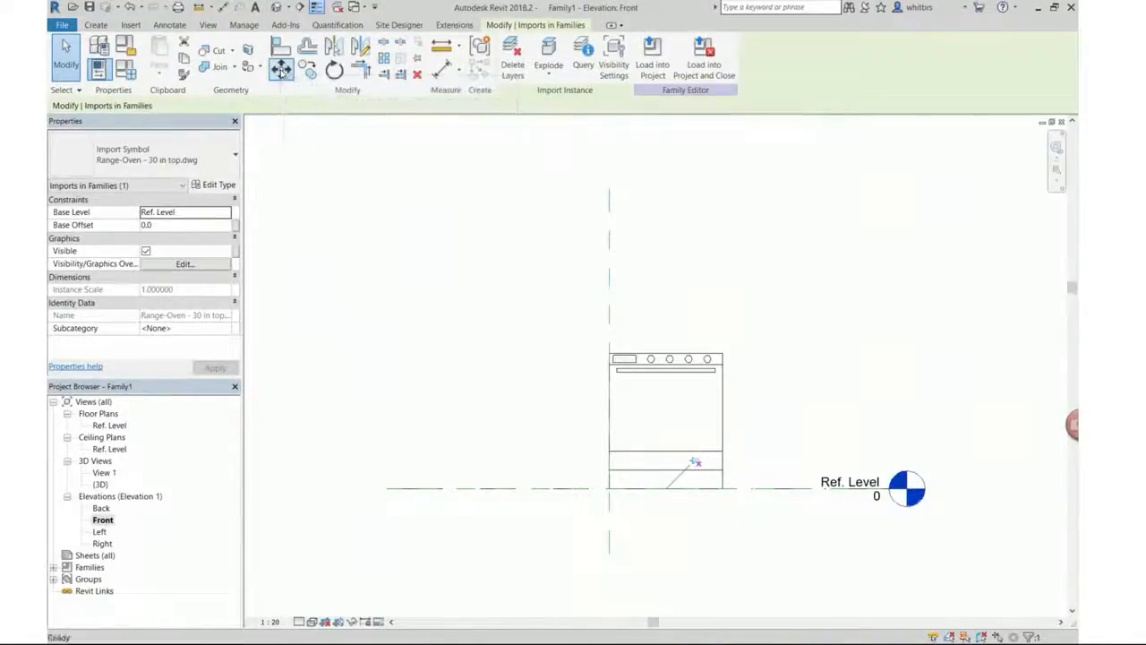
key("m")
key("v")
left_click(609, 488)
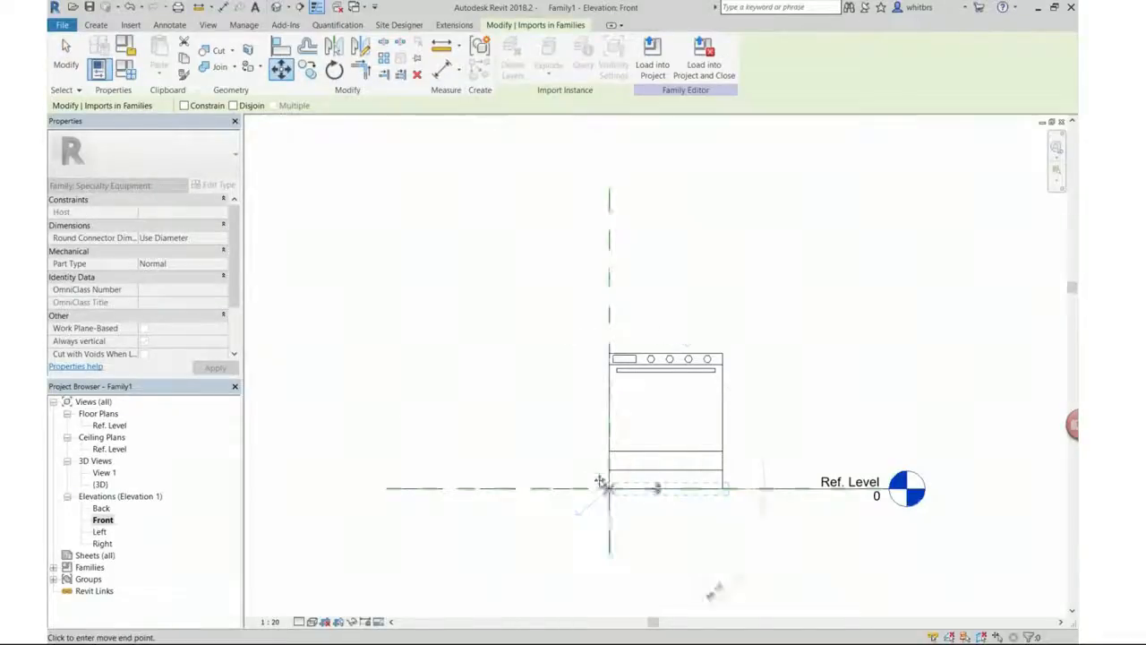
left_click(609, 358)
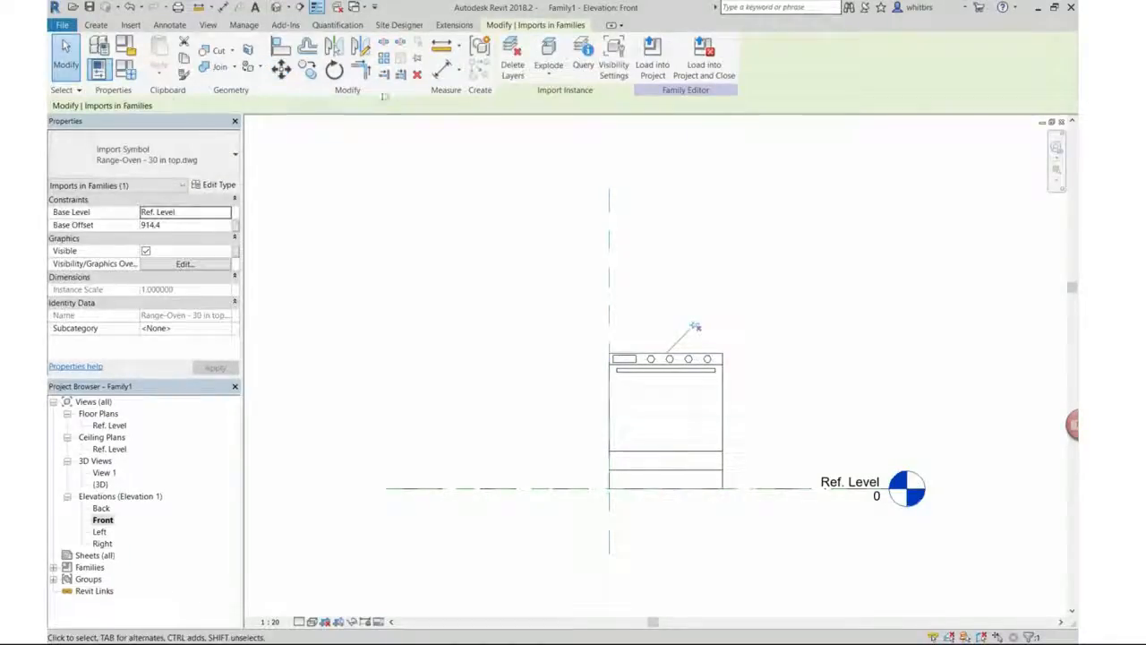
Step: Move the oven front block in the Ref. Level plan from the back reference plane to the range's front edge and check it in 3D
left_click(277, 8)
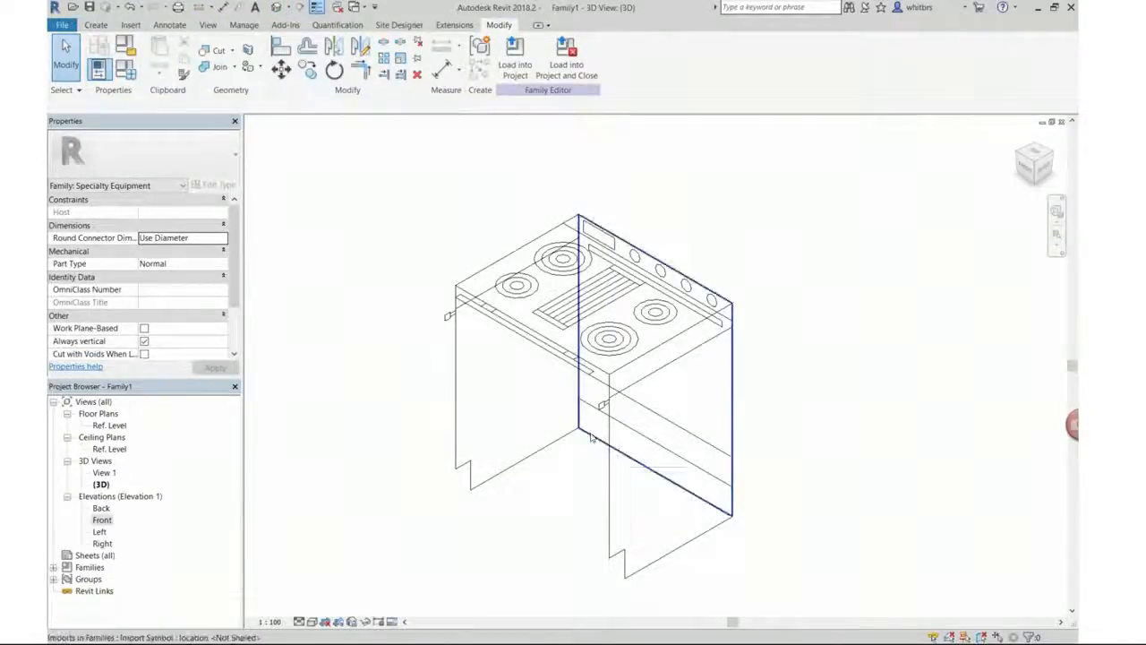
left_click(578, 483)
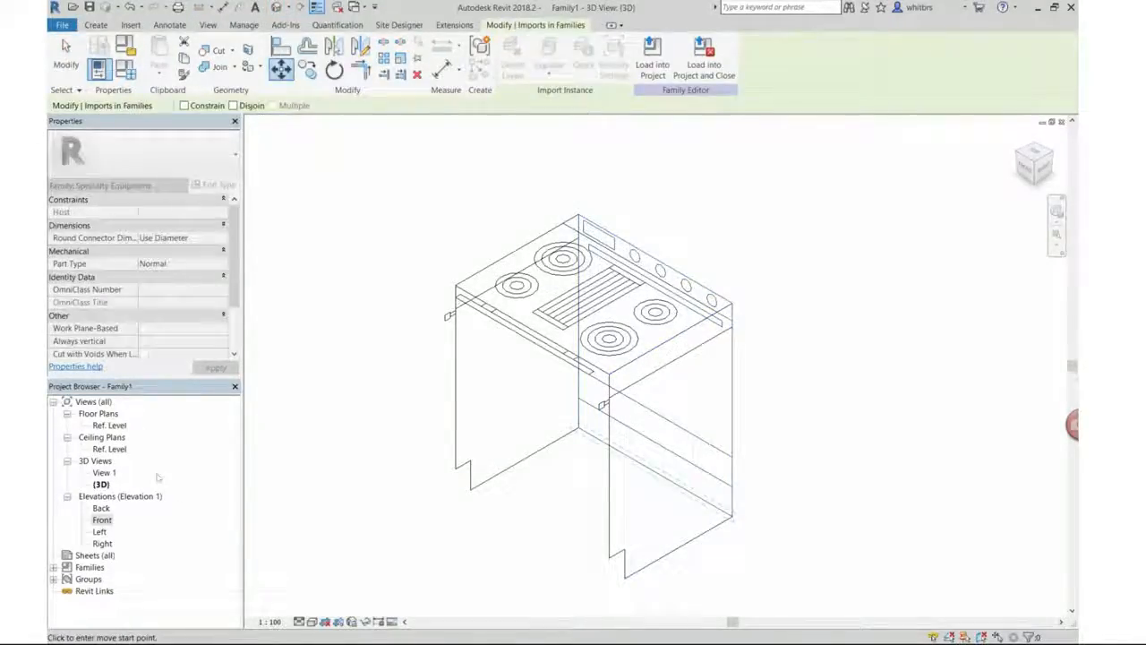
double_click(110, 425)
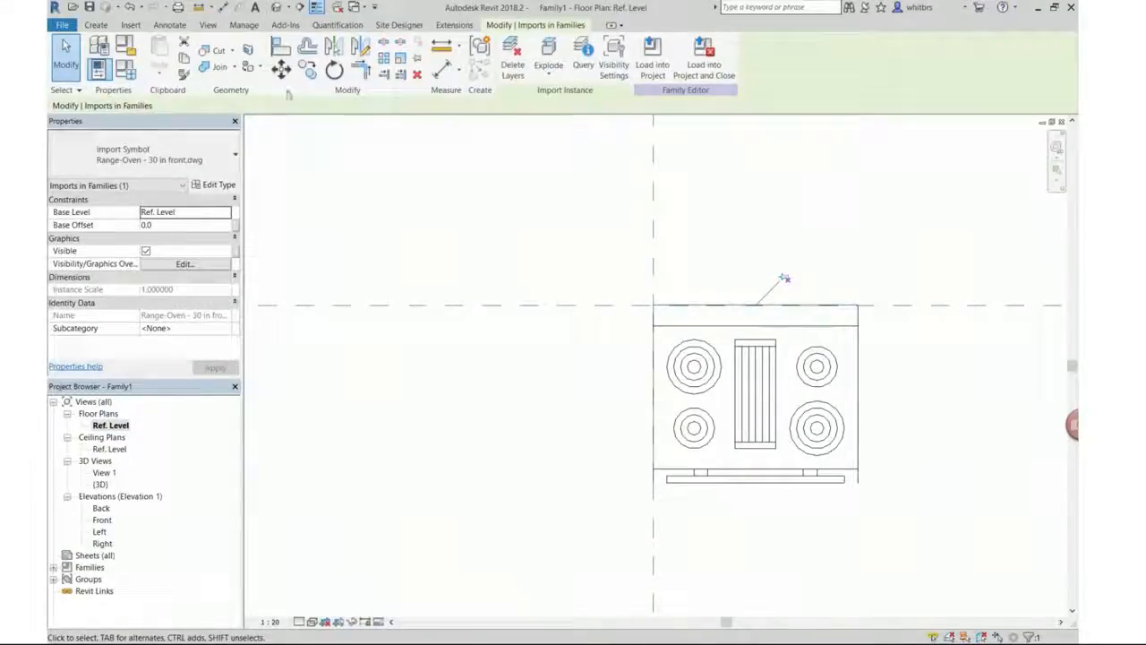
left_click(280, 69)
left_click(654, 305)
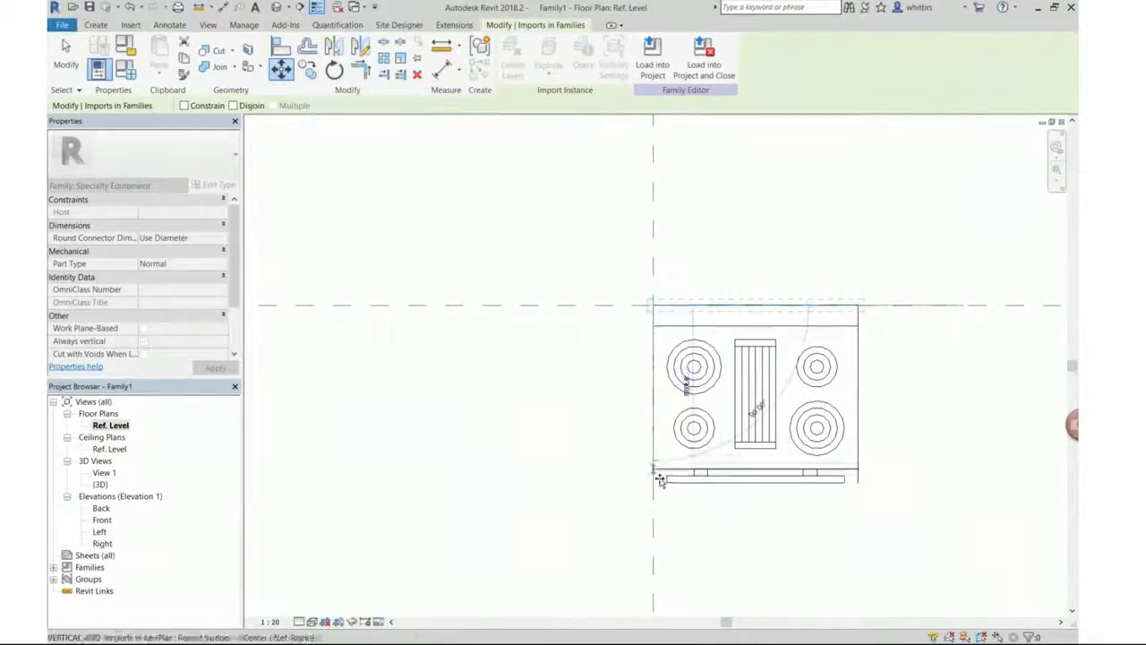
left_click(653, 467)
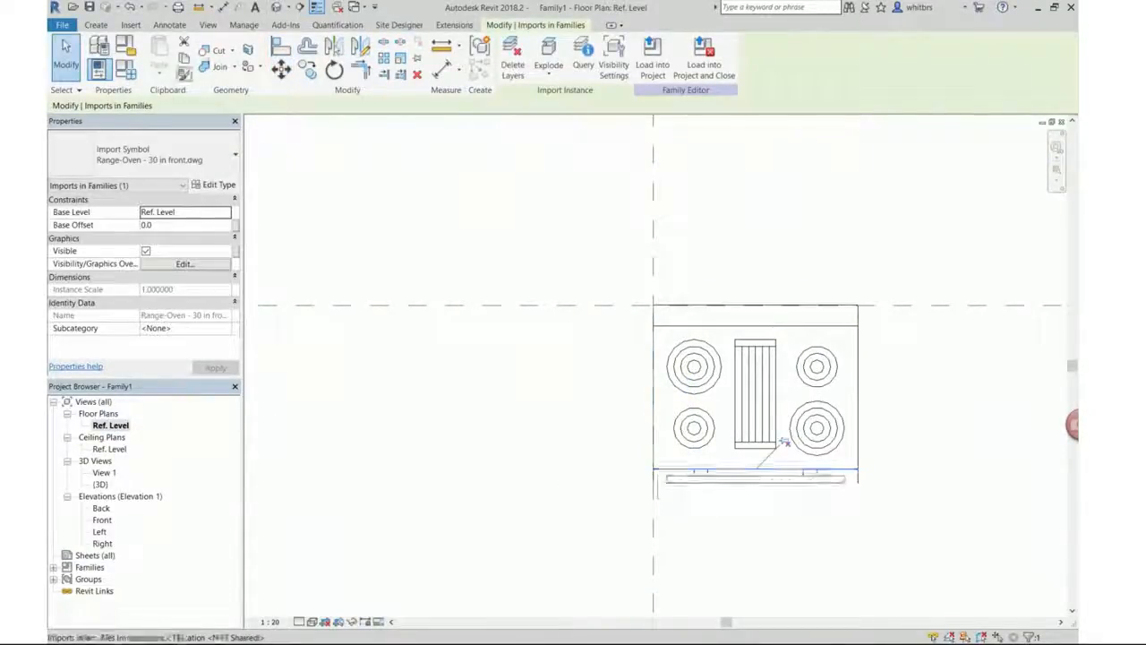
left_click(277, 7)
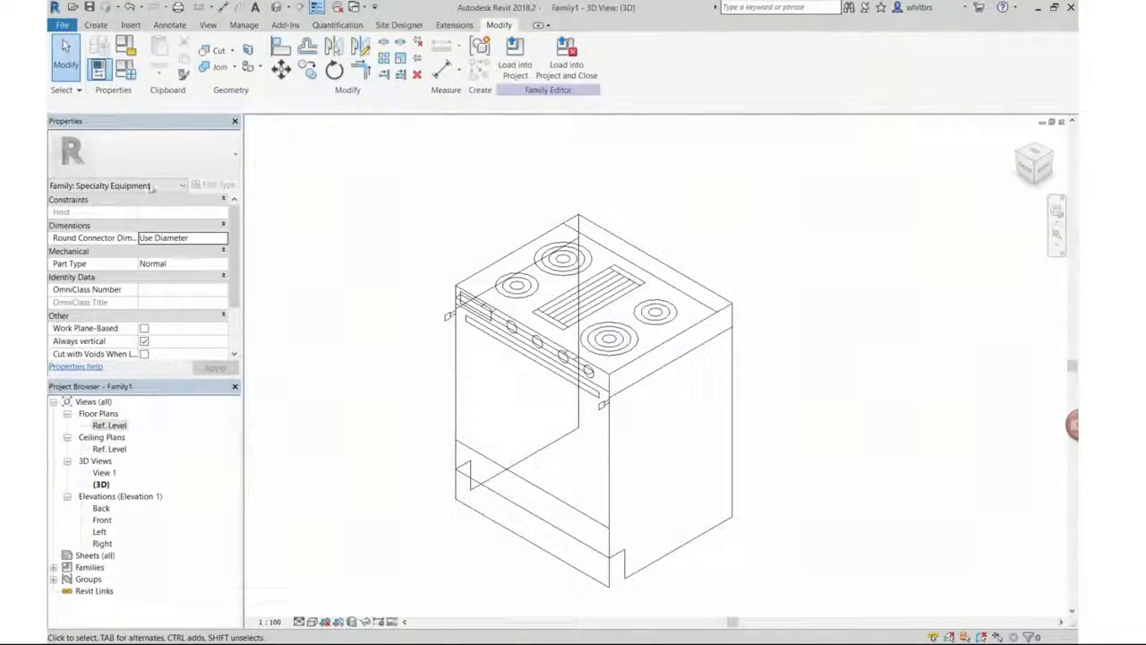
Step: Save the family as Range-Oven - 30 in.rfa in the Kitchen_Families folder, replacing the existing file
left_click(89, 8)
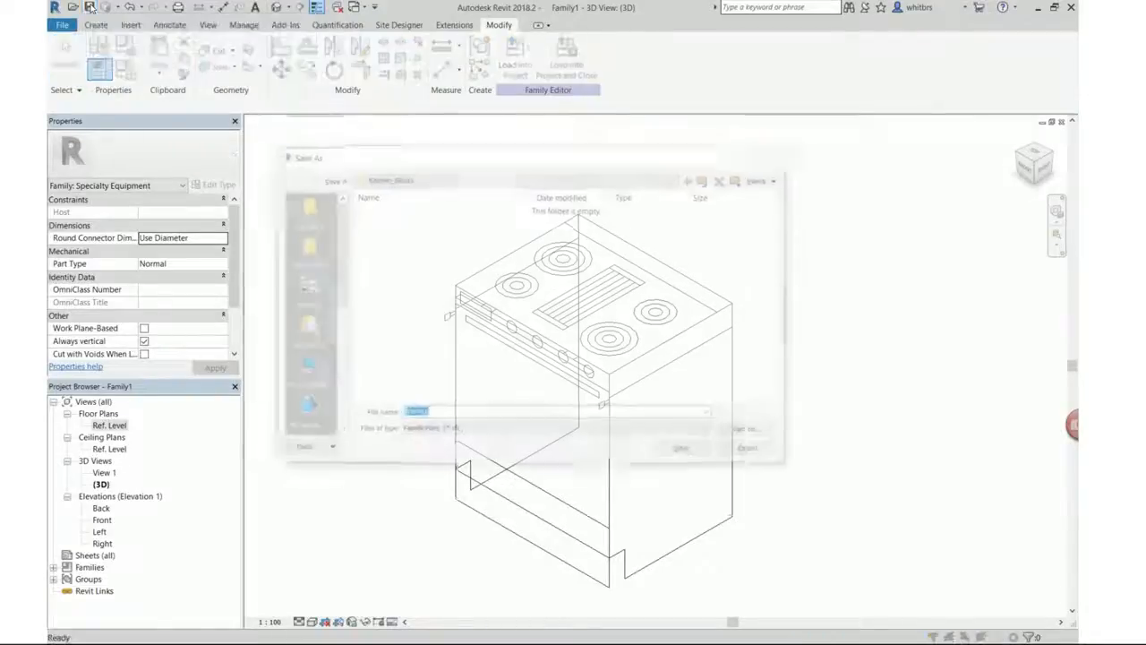
left_click(707, 179)
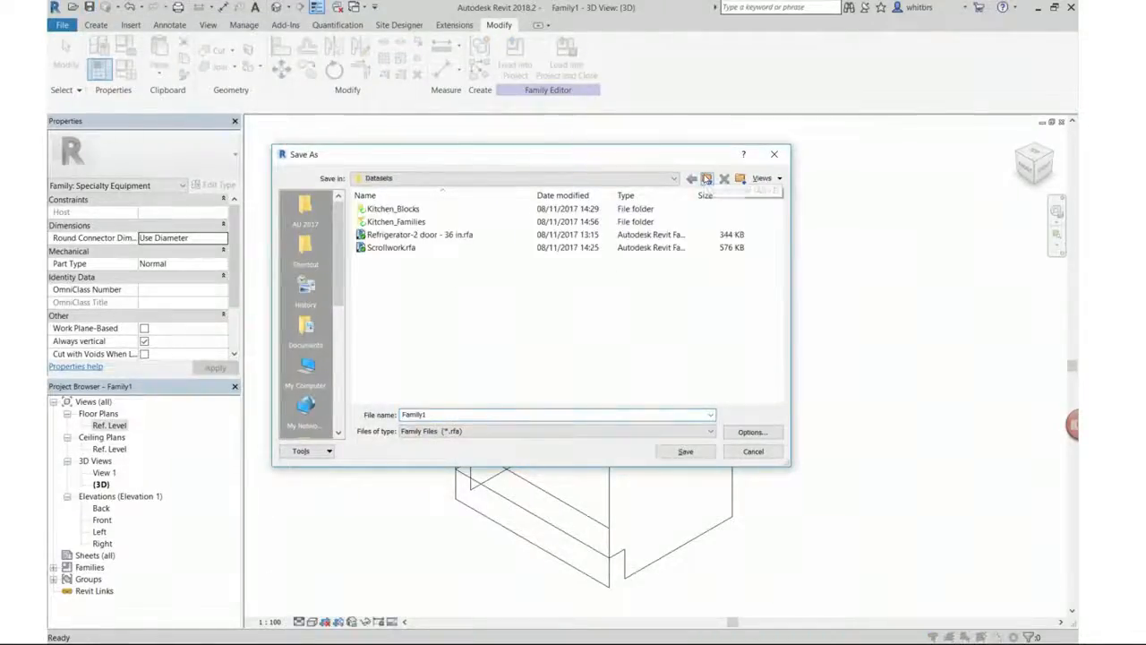
double_click(394, 222)
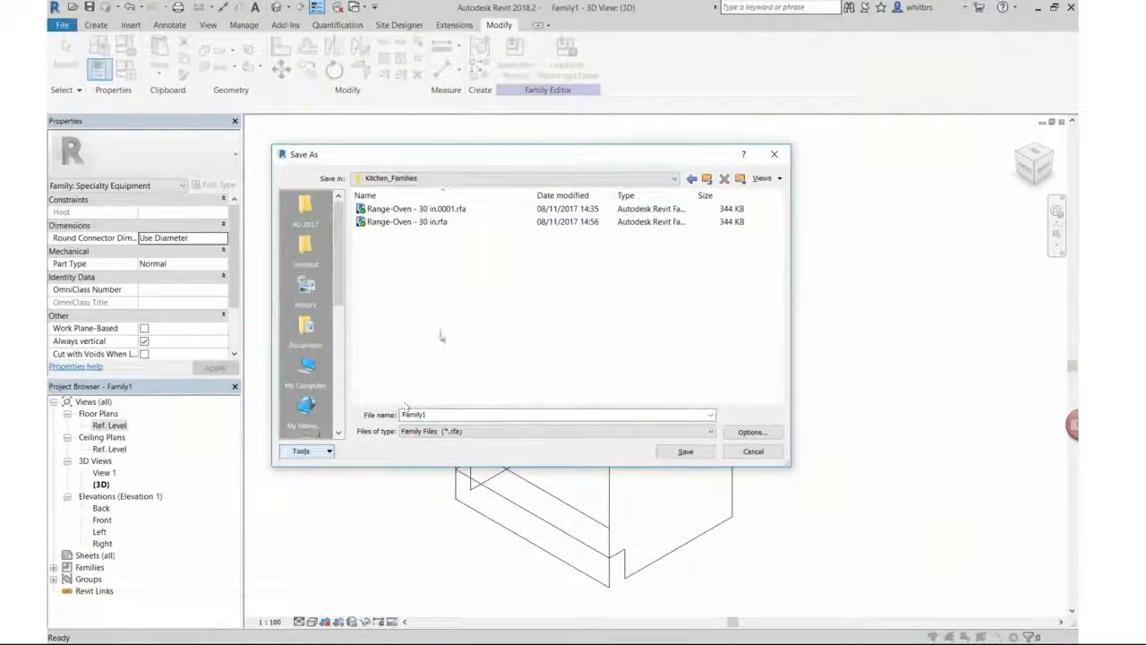
double_click(404, 222)
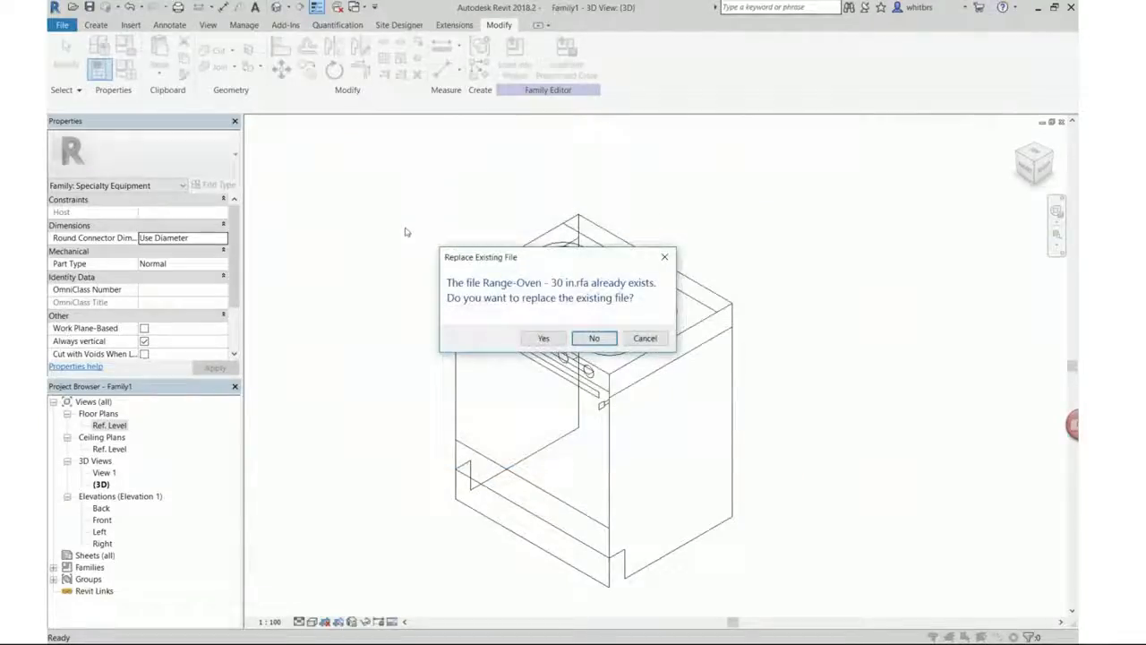
left_click(545, 340)
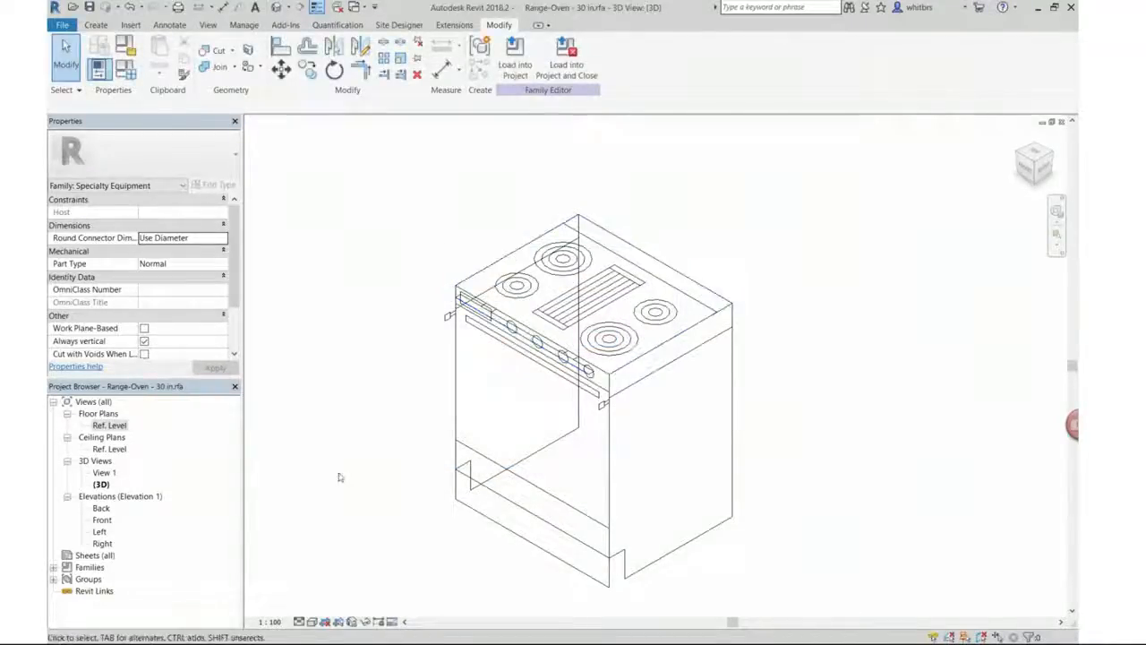
Step: Load the range-oven family into the House Plan project and place one against the Dining/Kitchen window wall in the Level 0 GA plan
left_click(514, 61)
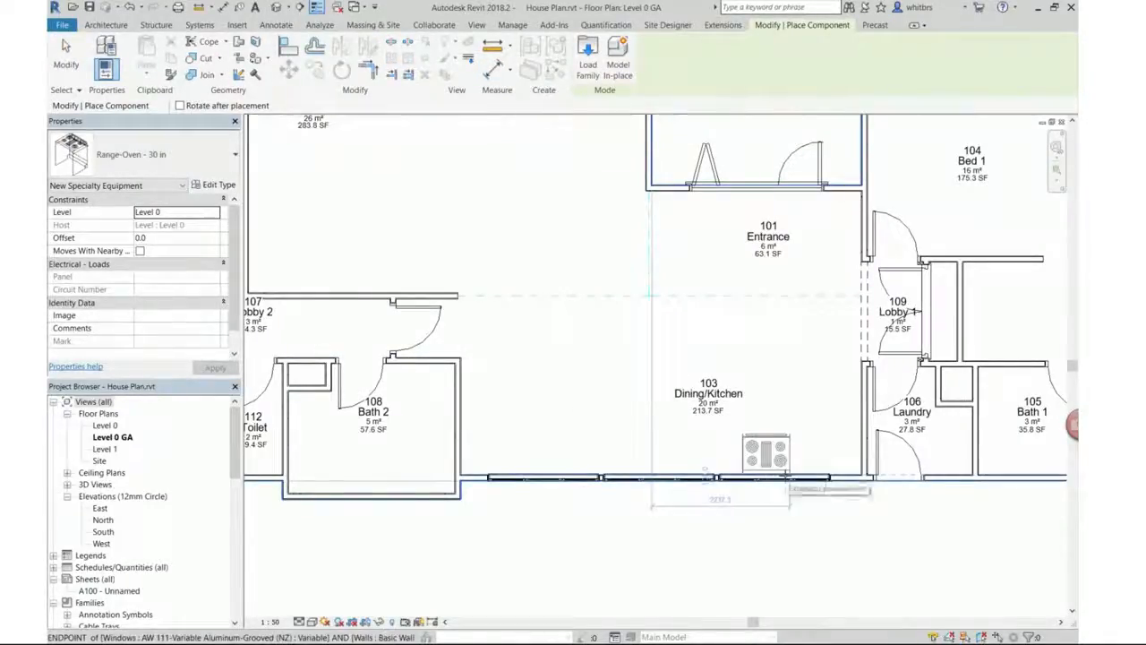
left_click(754, 473)
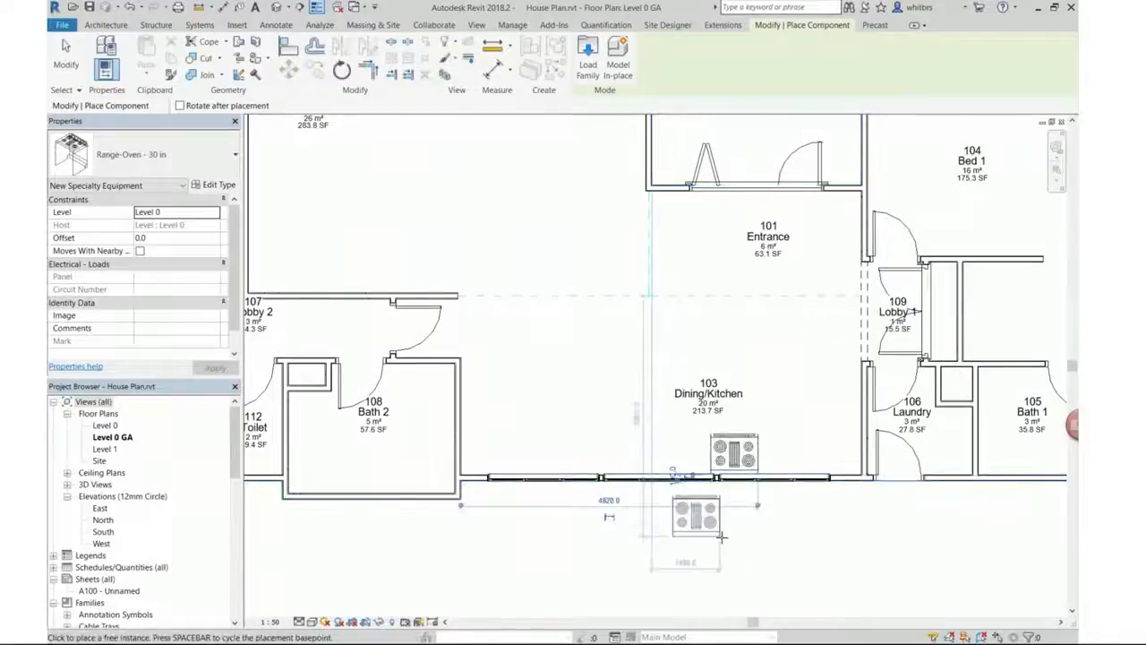
left_click(65, 56)
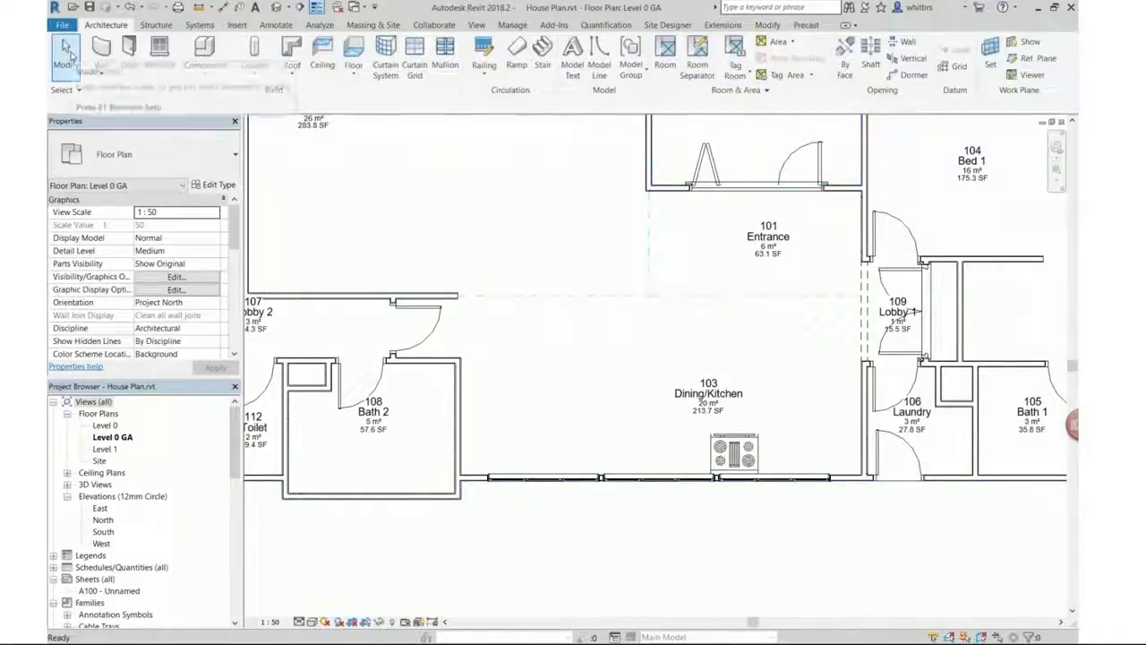
Step: Cut a section across the Dining/Kitchen from Laundry to Bath 2, facing the window wall, and check the range's front in it
left_click(301, 8)
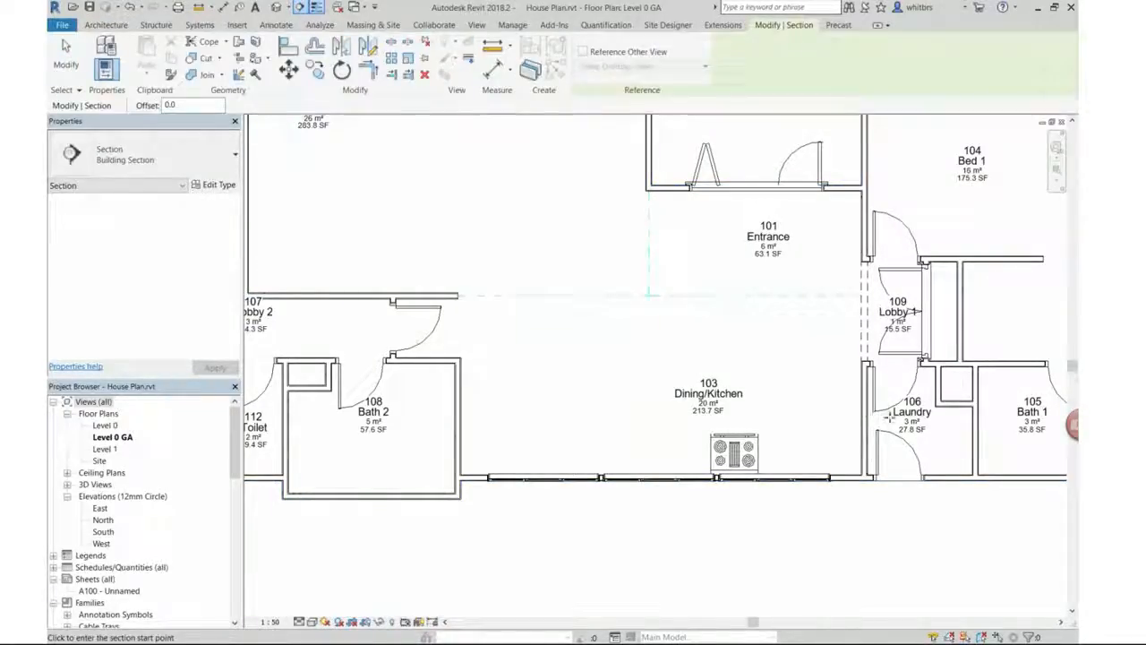
left_click(889, 397)
left_click(428, 394)
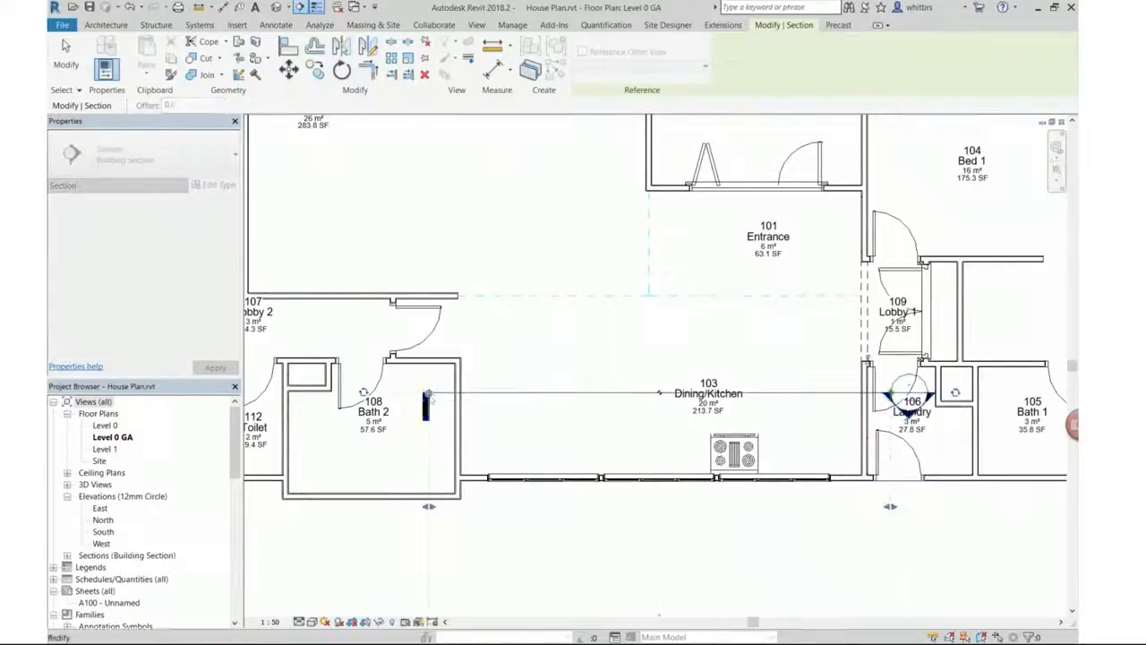
left_click(362, 569)
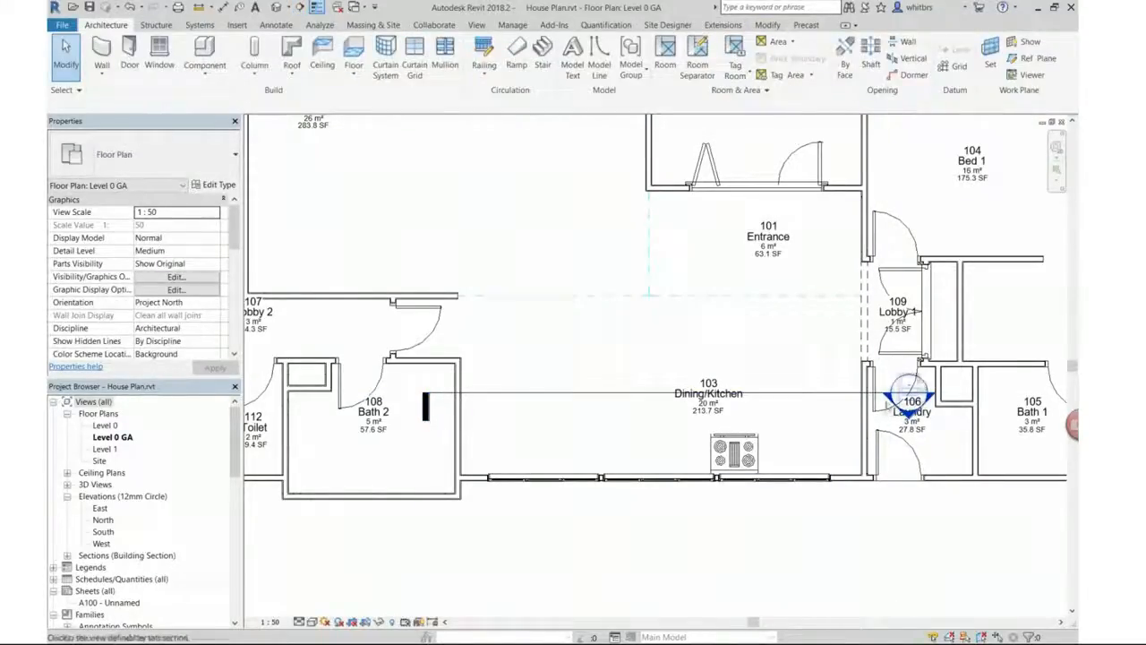
double_click(891, 402)
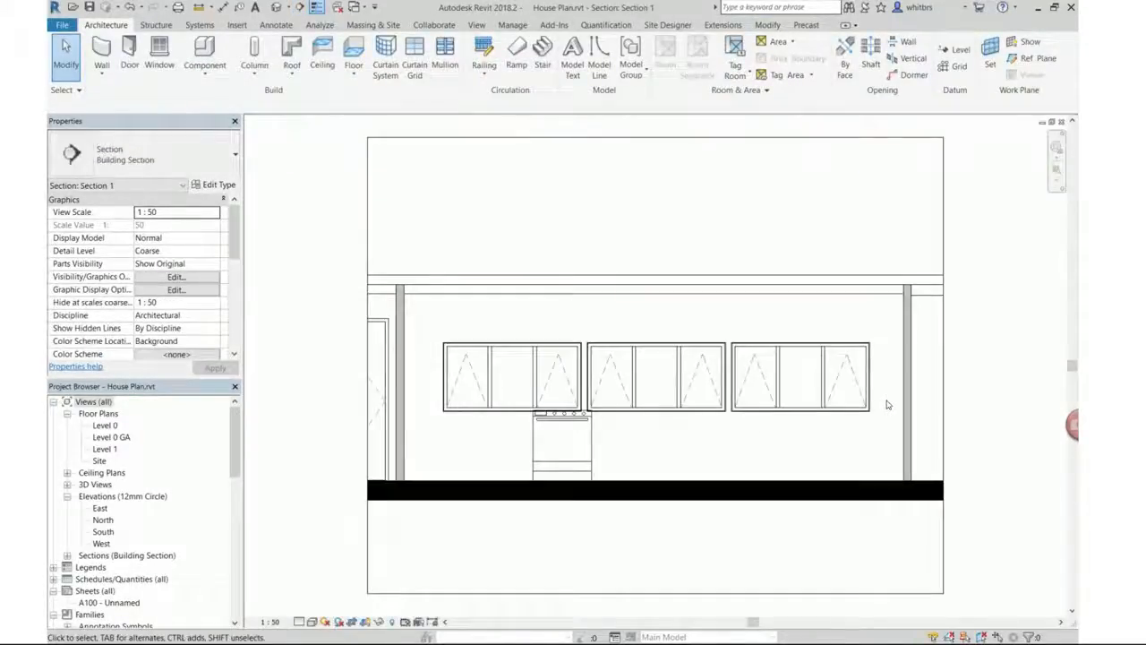
left_click(1062, 122)
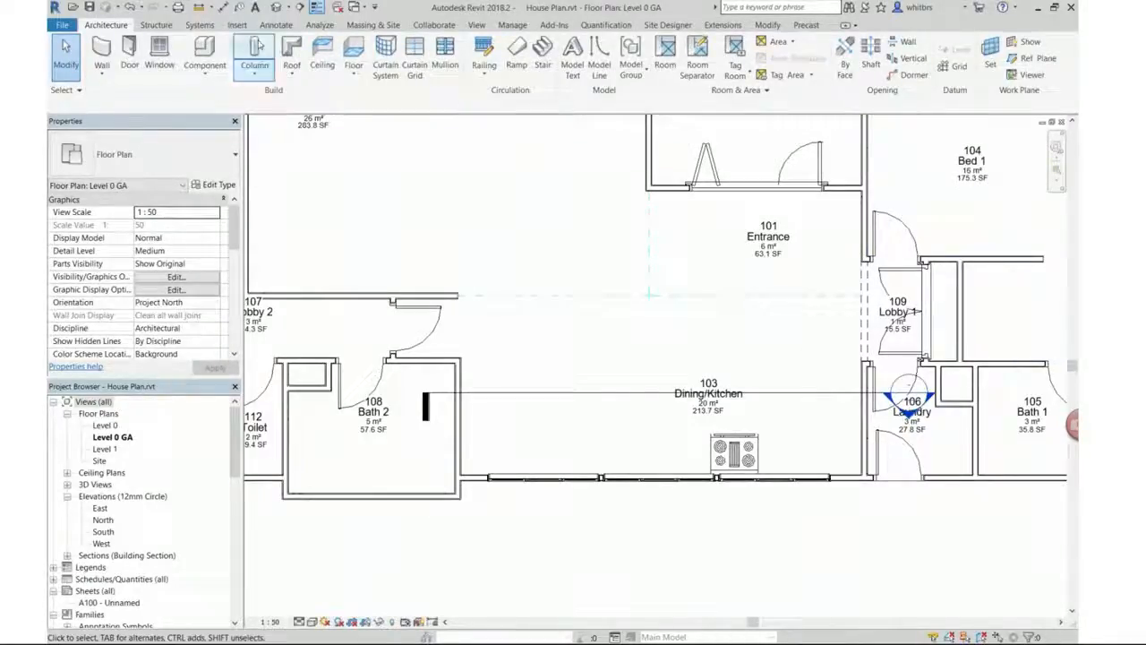
Step: Cut a second section through the Dining/Kitchen and its window wall, facing the range's side, and inspect the range in it
left_click(306, 7)
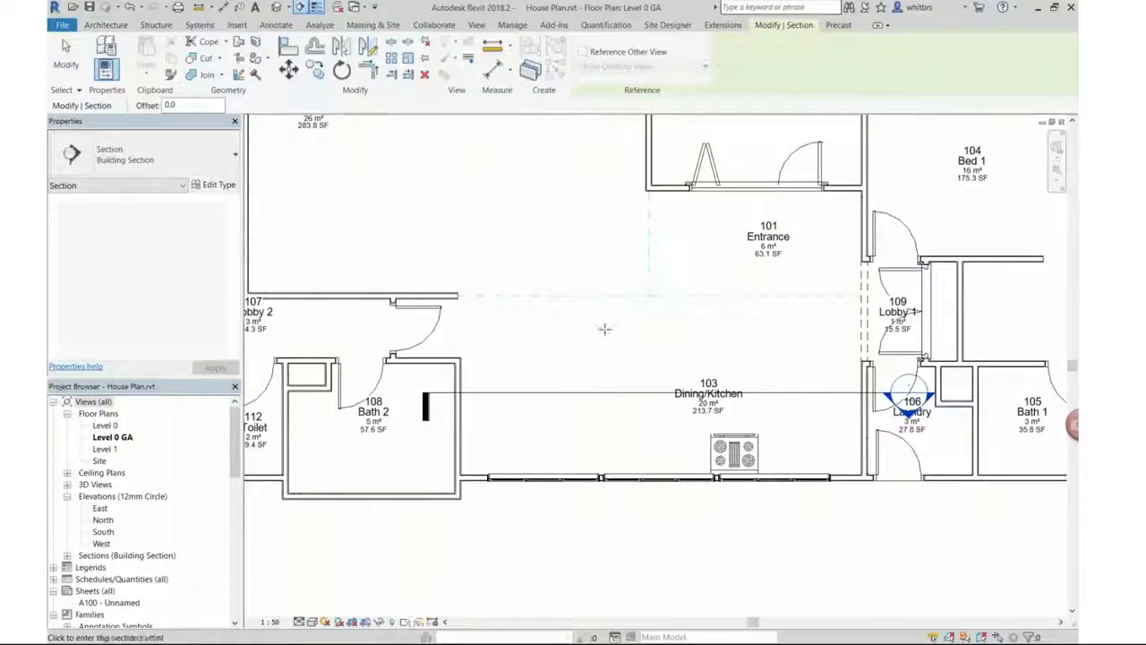
left_click(605, 294)
left_click(607, 544)
key("Escape")
key("Escape")
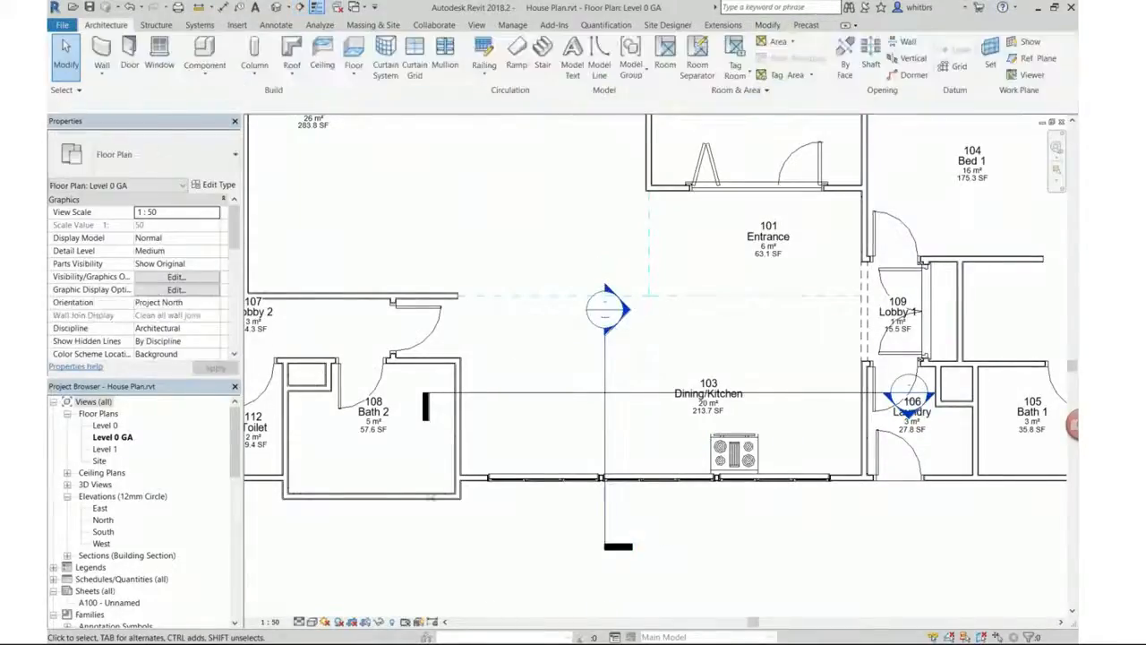
double_click(609, 308)
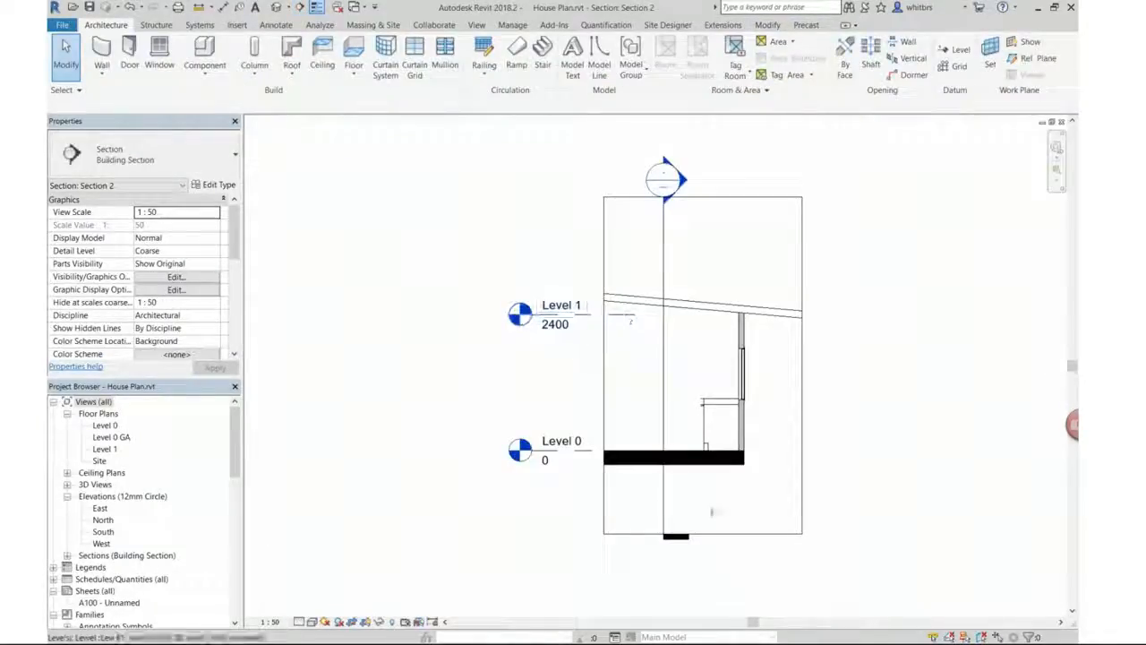
scroll(749, 442, "up", 4)
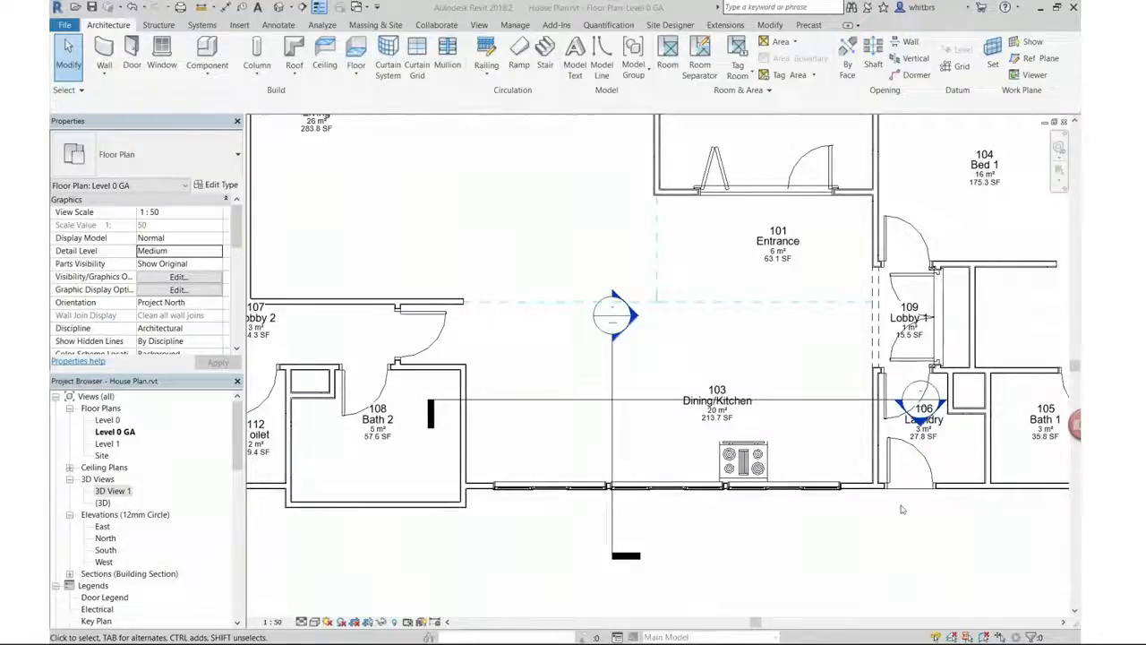
Step: Check the placed range in the plan and in 3D View 1, and open its family for editing
scroll(763, 488, "up", 3)
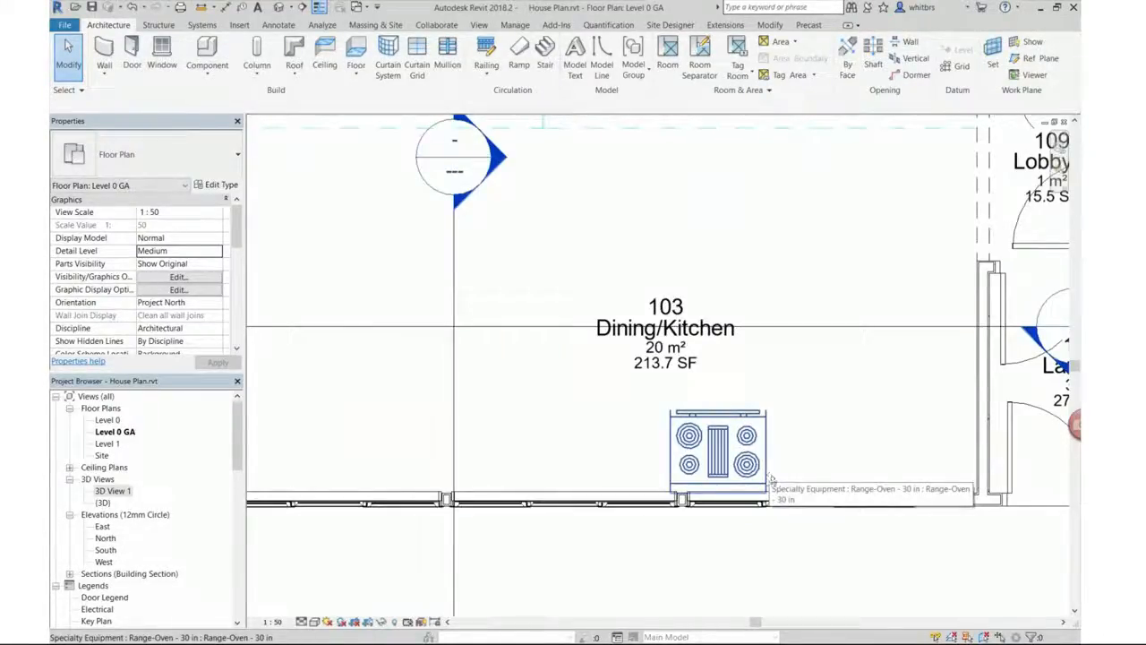
double_click(113, 492)
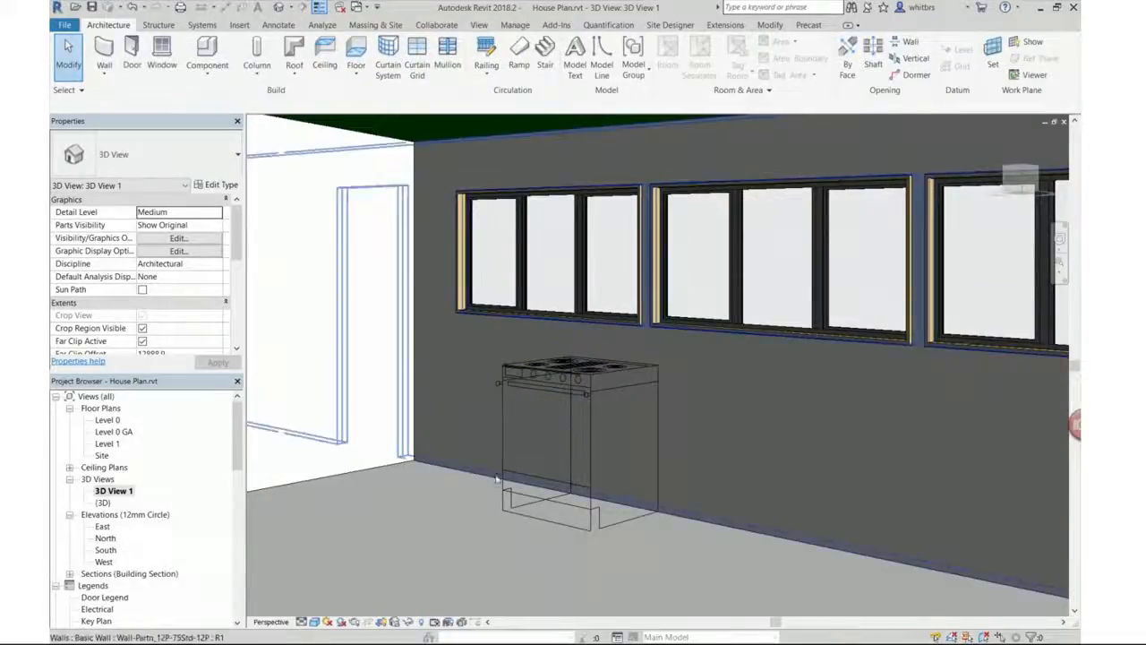
left_click(504, 511)
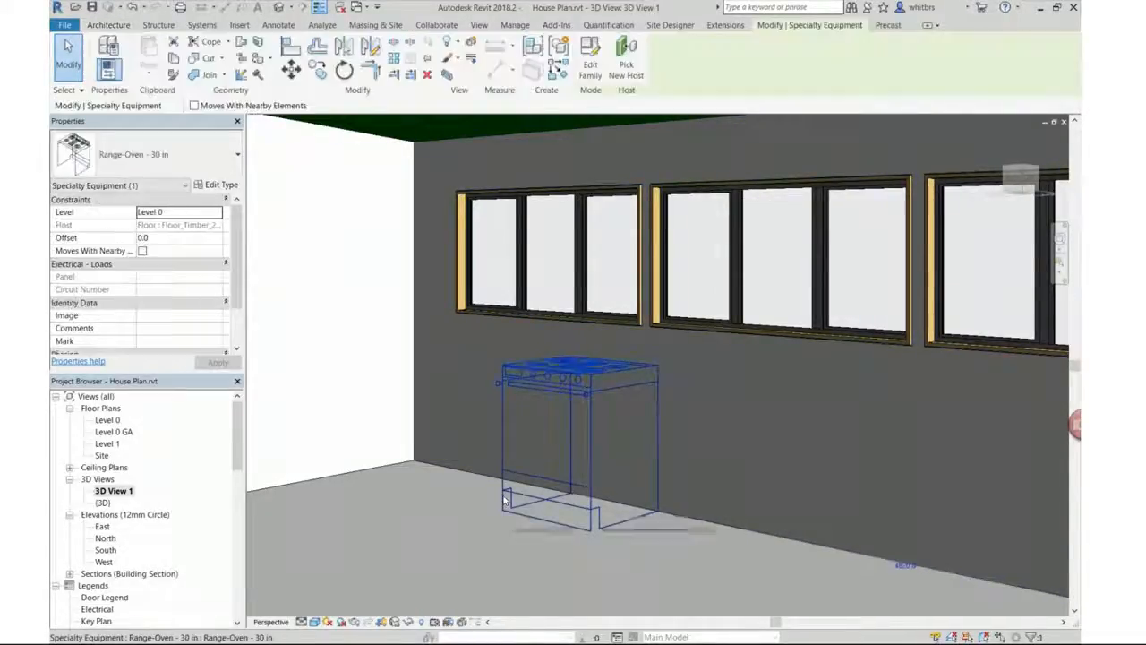
left_click(591, 61)
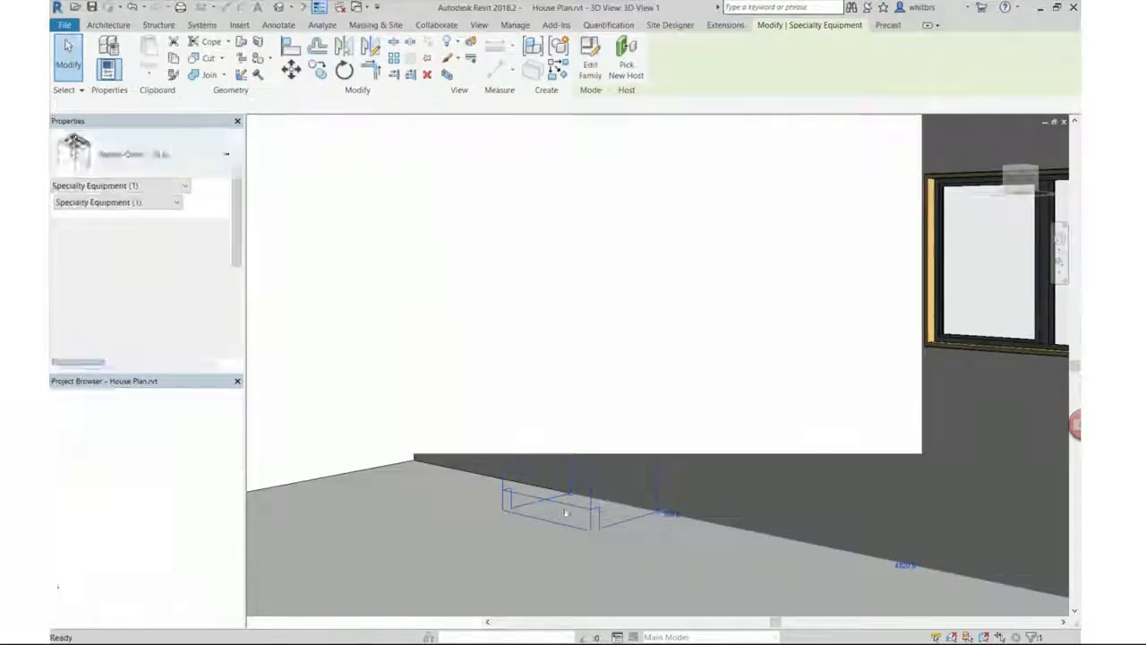
left_click(1036, 157)
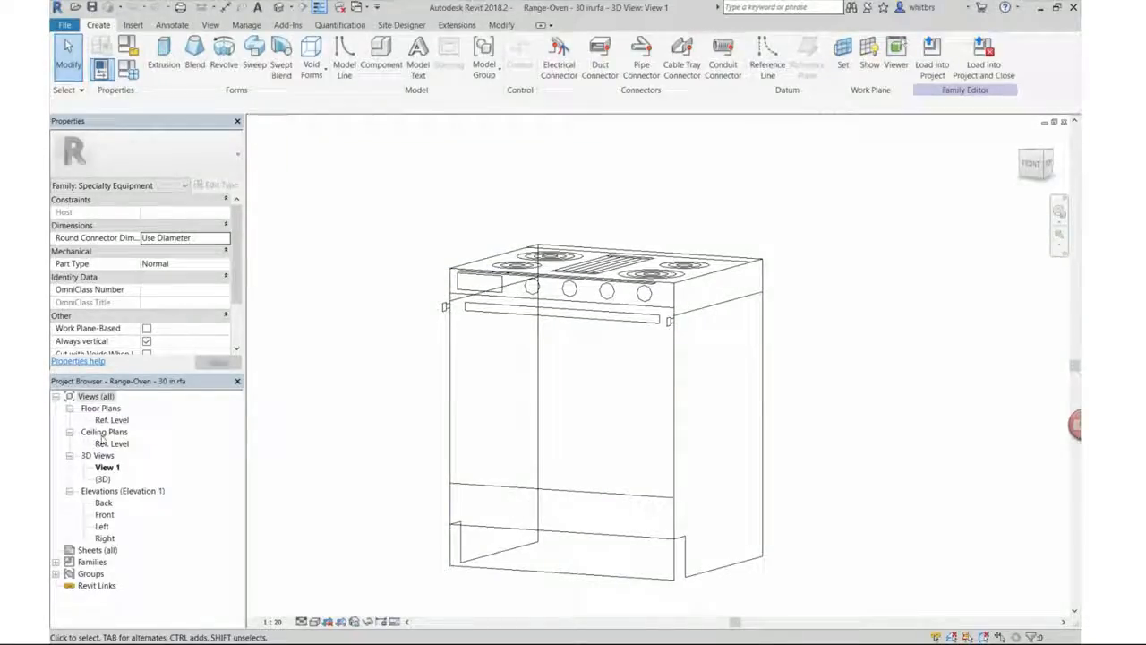
Step: In the Left elevation, create a solid extrusion from the oven side block's complete outline, picked as a chain of lines
double_click(103, 526)
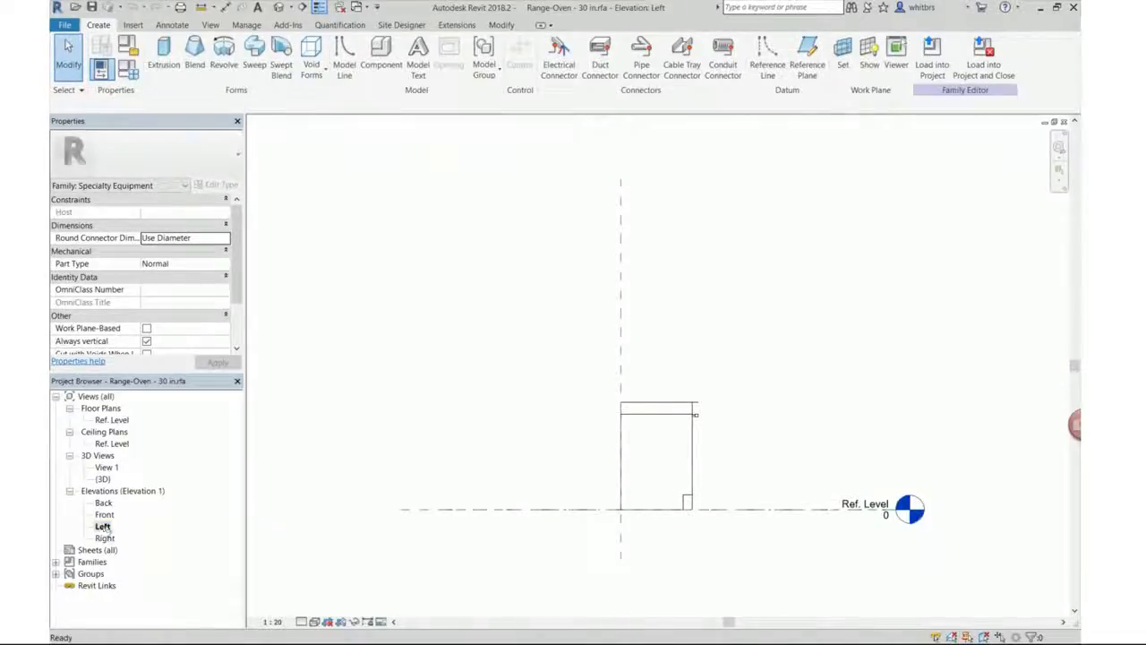
scroll(709, 524, "up", 3)
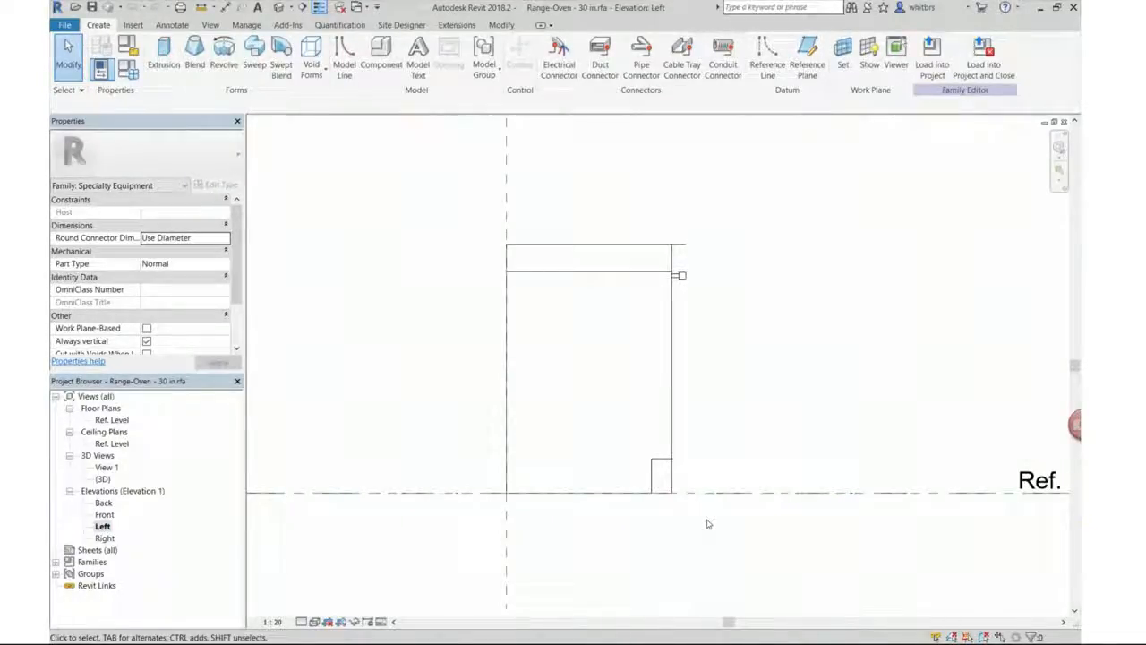
left_click(164, 51)
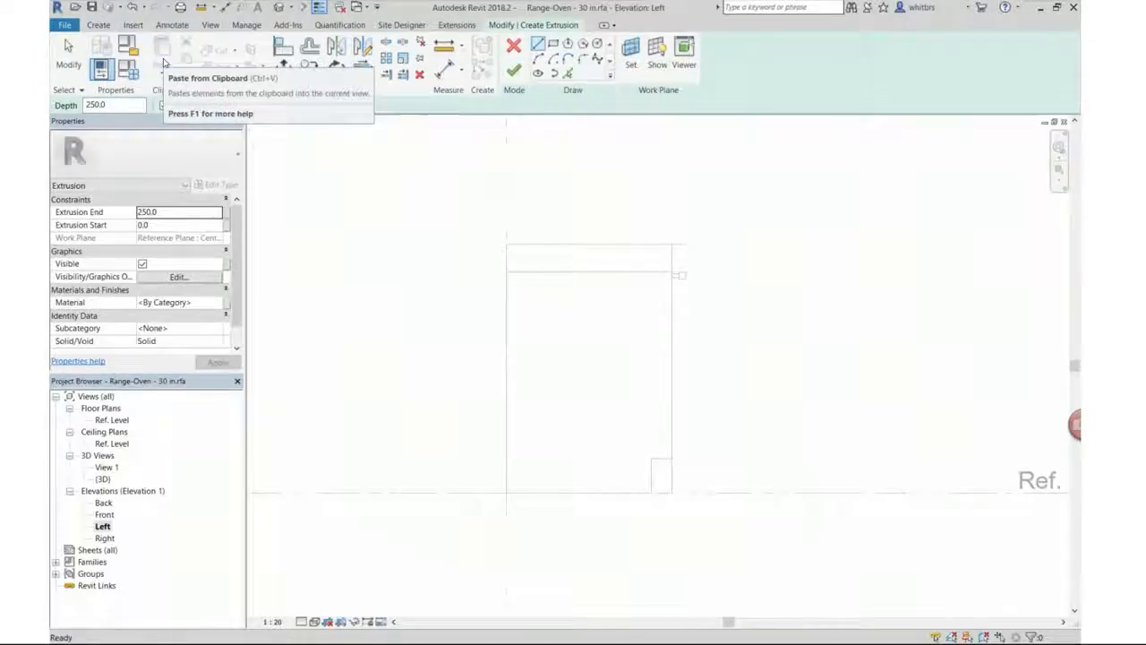
left_click(568, 73)
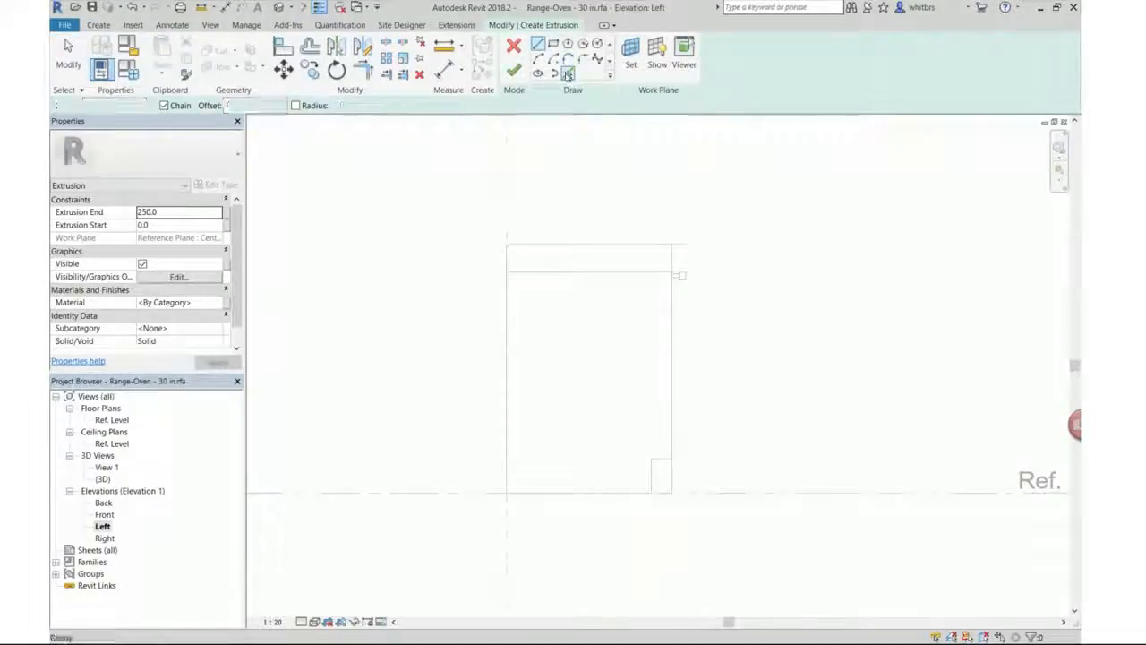
key("Tab")
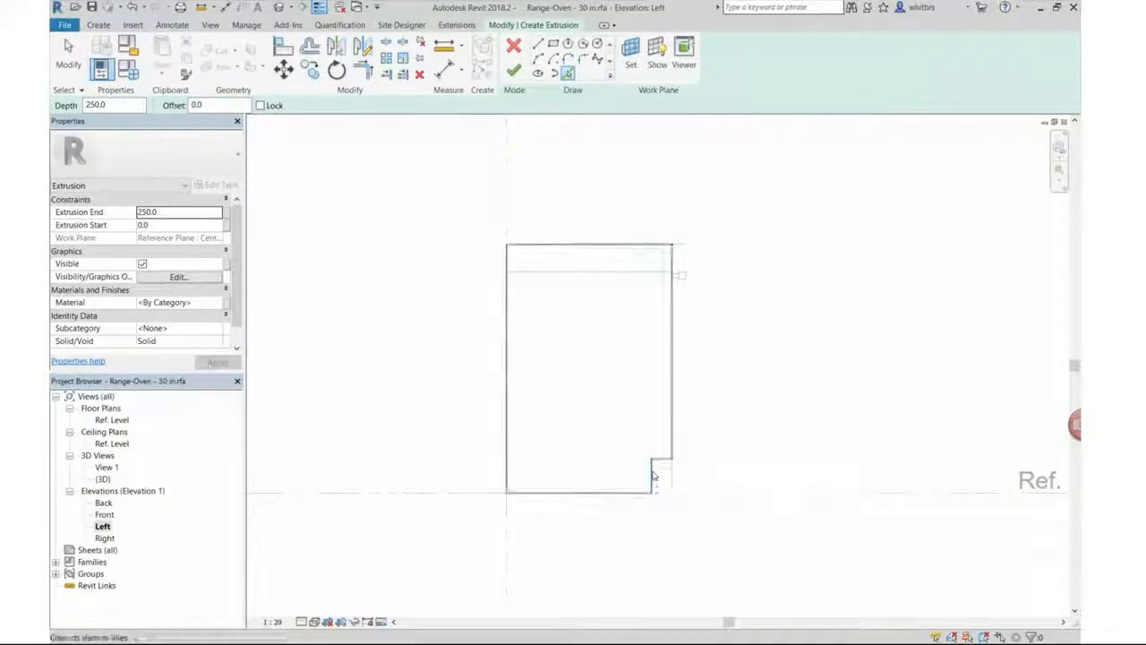
left_click(653, 475)
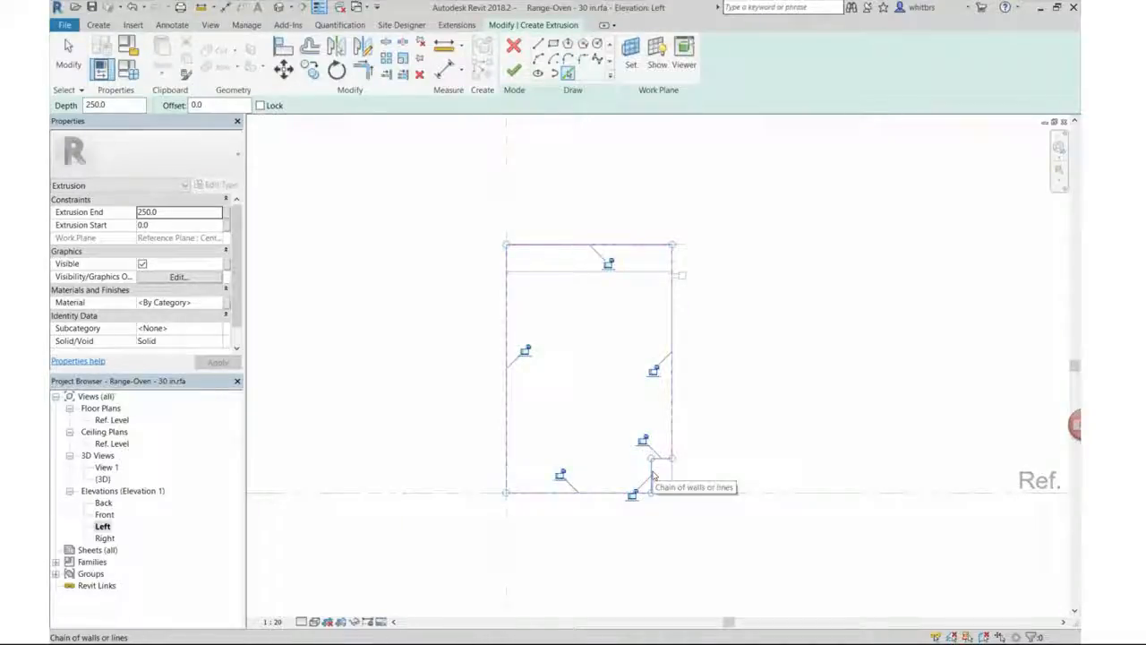
left_click(513, 69)
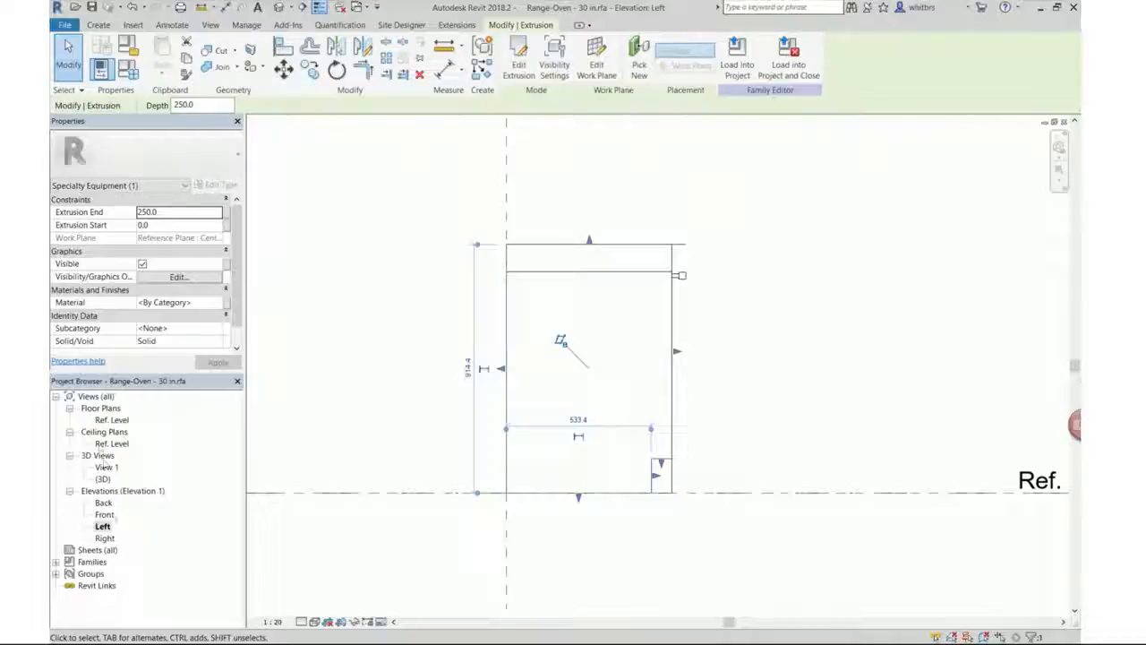
Step: Stretch the extrusion in the Front elevation to the range's right edge, 762 mm deep, and check it in 3D
double_click(104, 514)
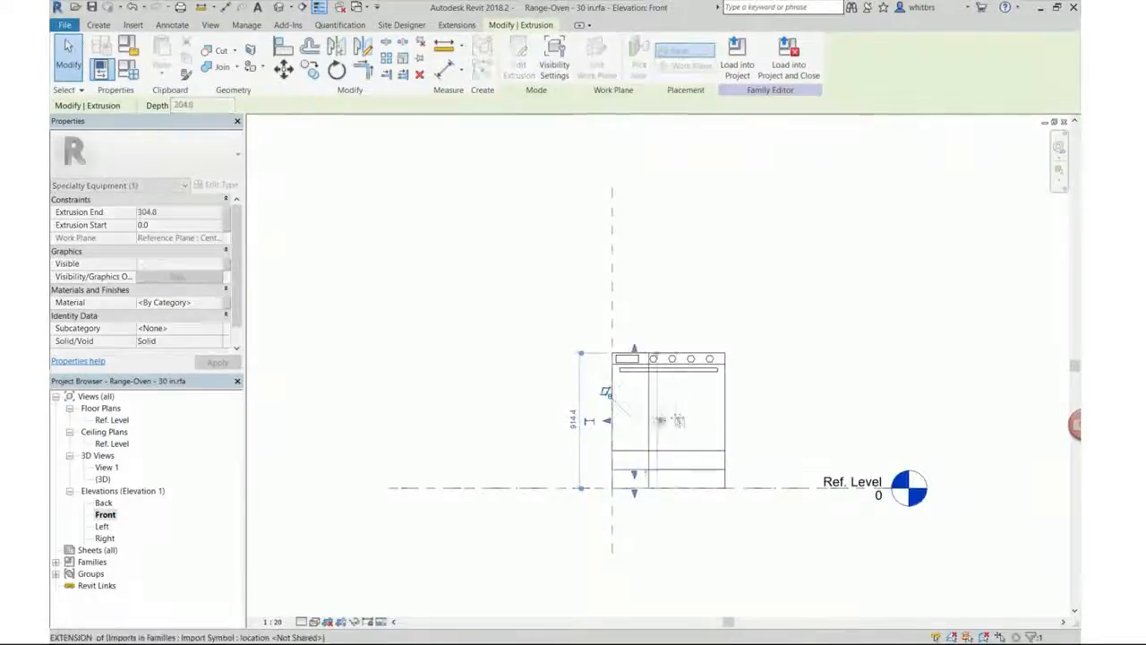
left_click_drag(677, 420, 726, 423)
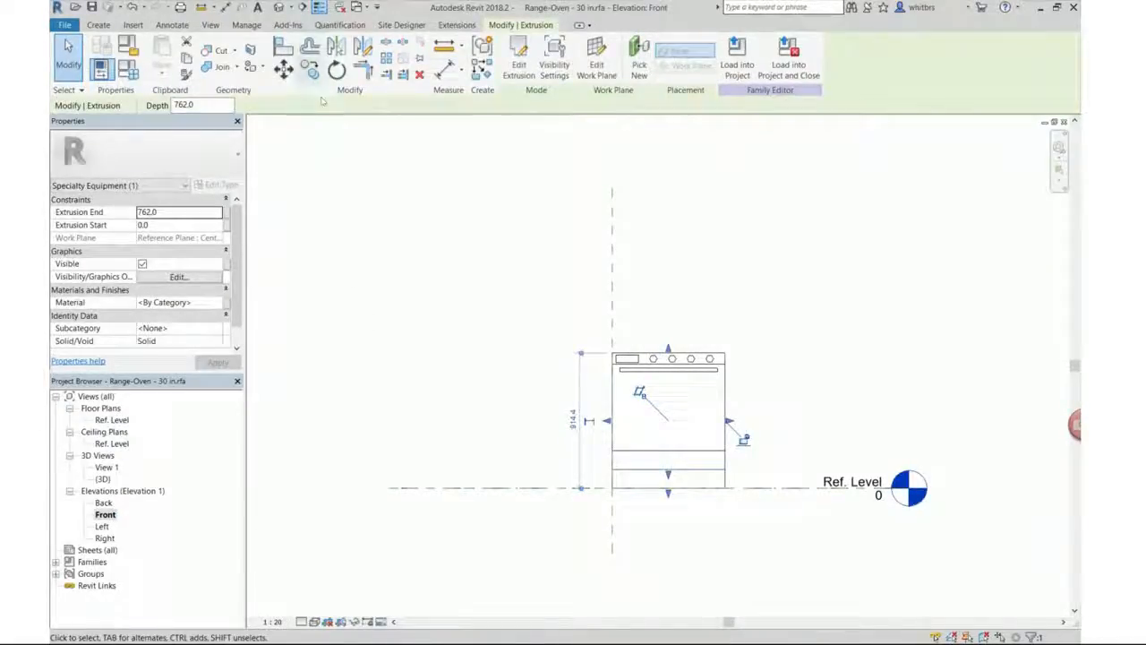
left_click(278, 7)
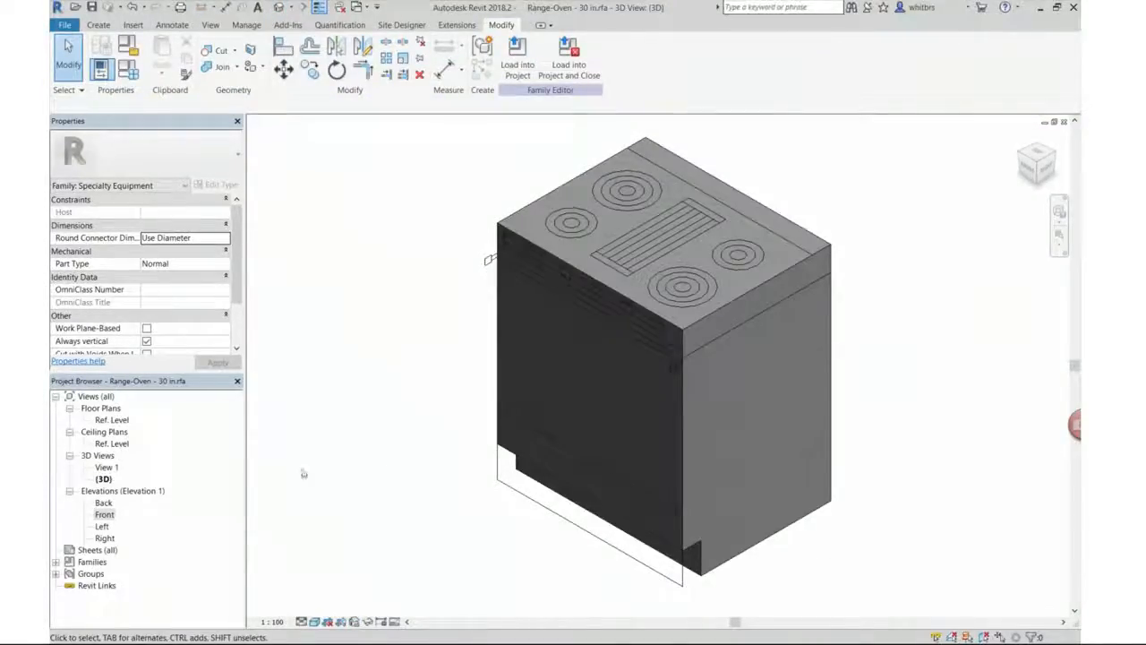
Step: Limit both side DWG imports of the range to Left/Right views and Fine detail level in their family visibility settings
left_click_drag(1037, 159, 1020, 145)
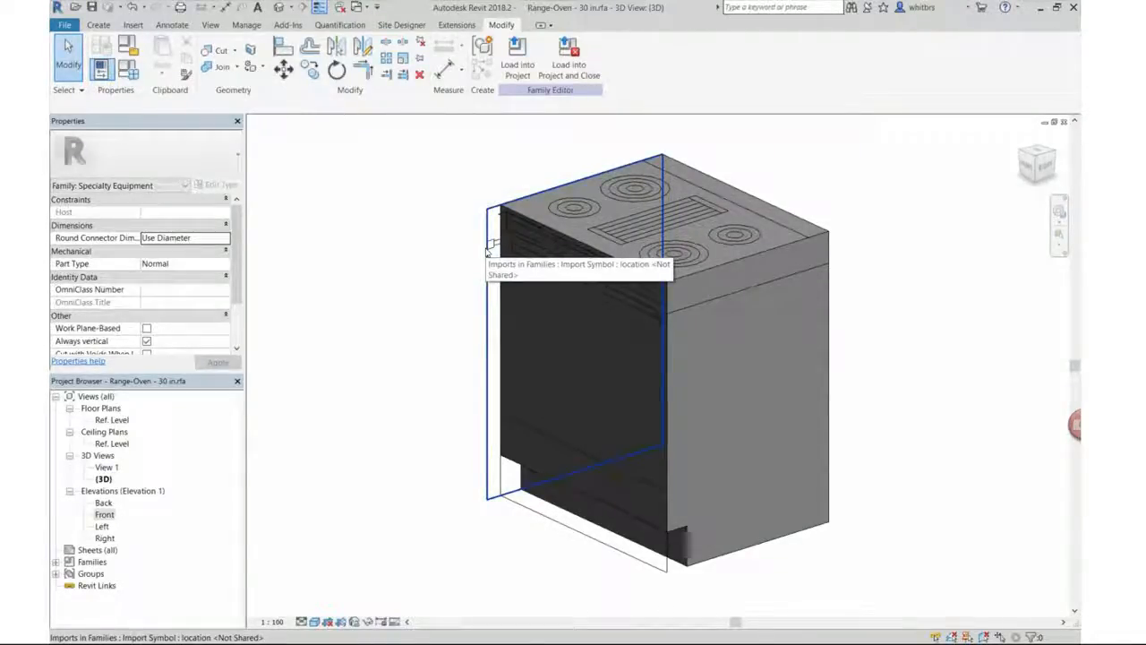
left_click(488, 248)
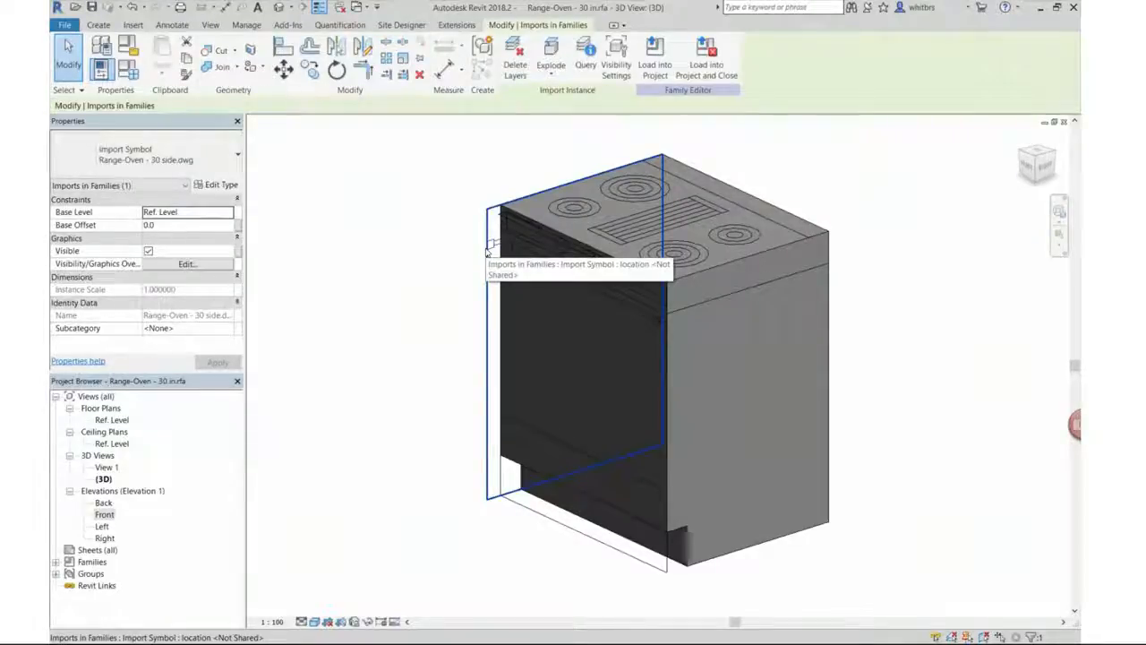
left_click(647, 332, "ctrl")
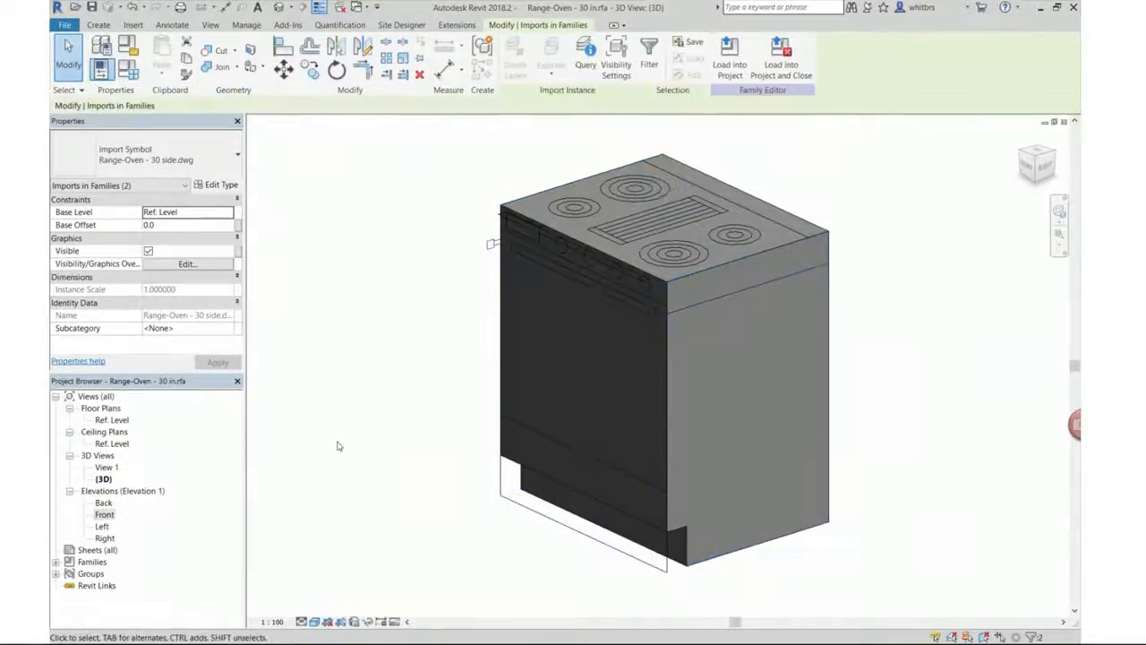
left_click(615, 67)
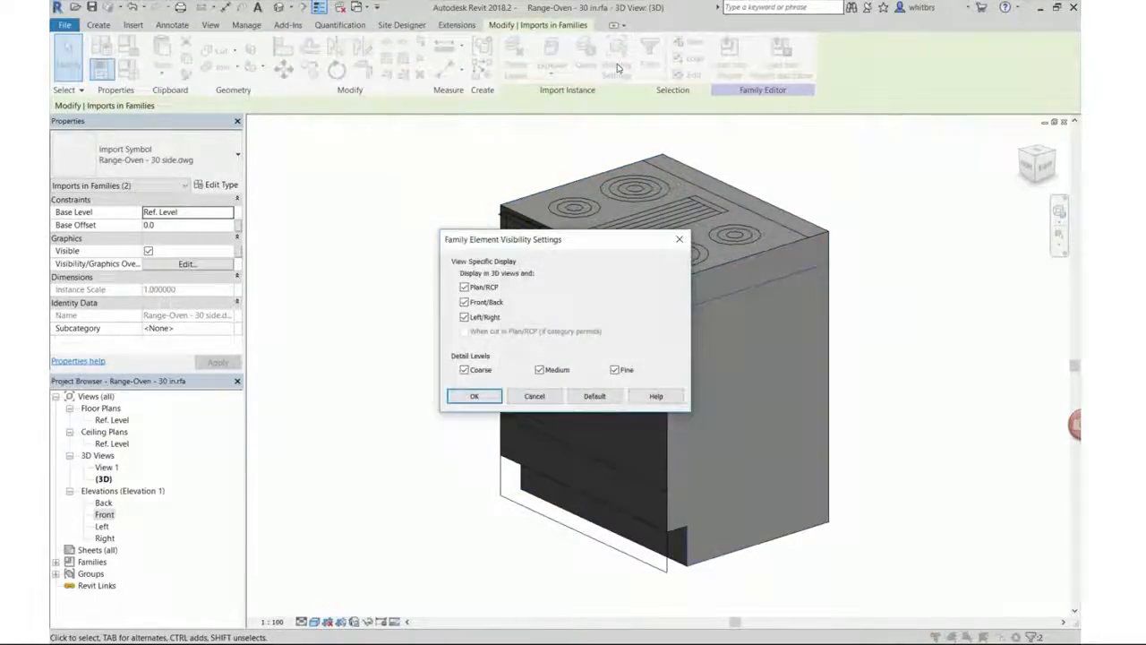
left_click(464, 302)
left_click(464, 286)
left_click(464, 369)
left_click(541, 371)
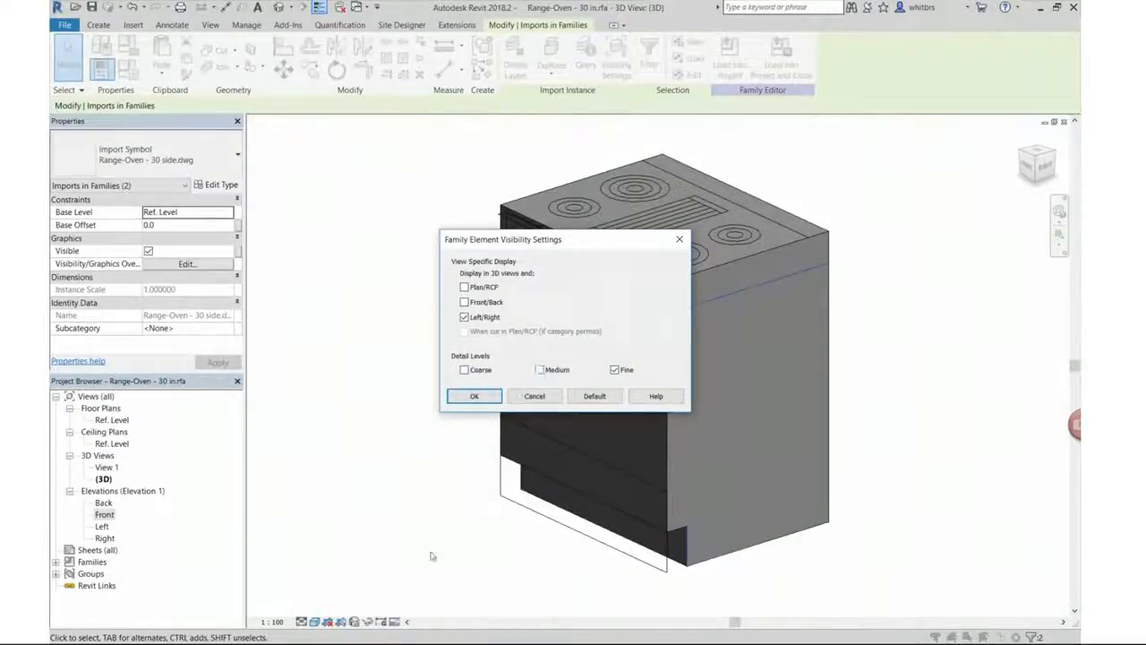
left_click(473, 396)
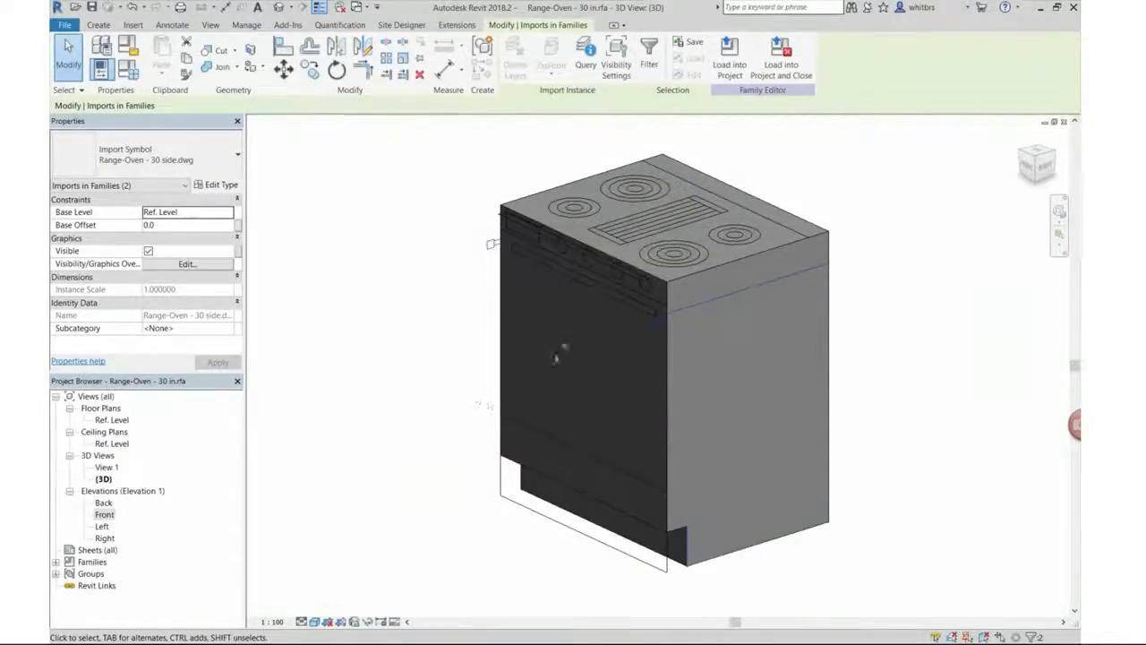
Step: Limit the front DWG import to Front/Back views and the Fine detail level only
left_click(612, 360)
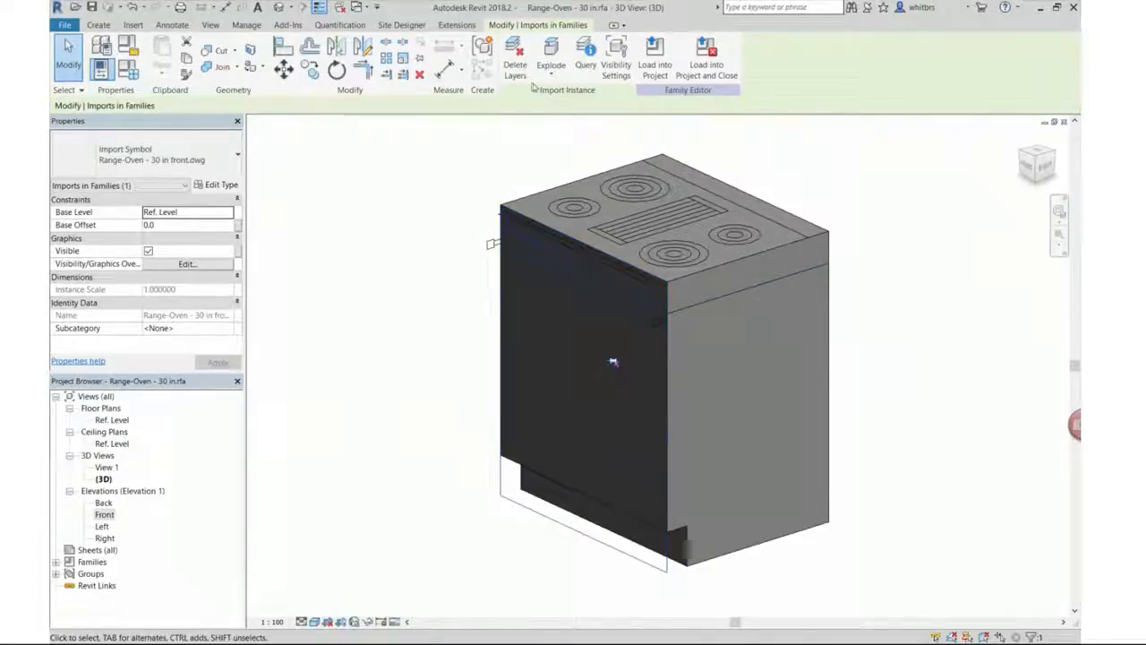
left_click(616, 58)
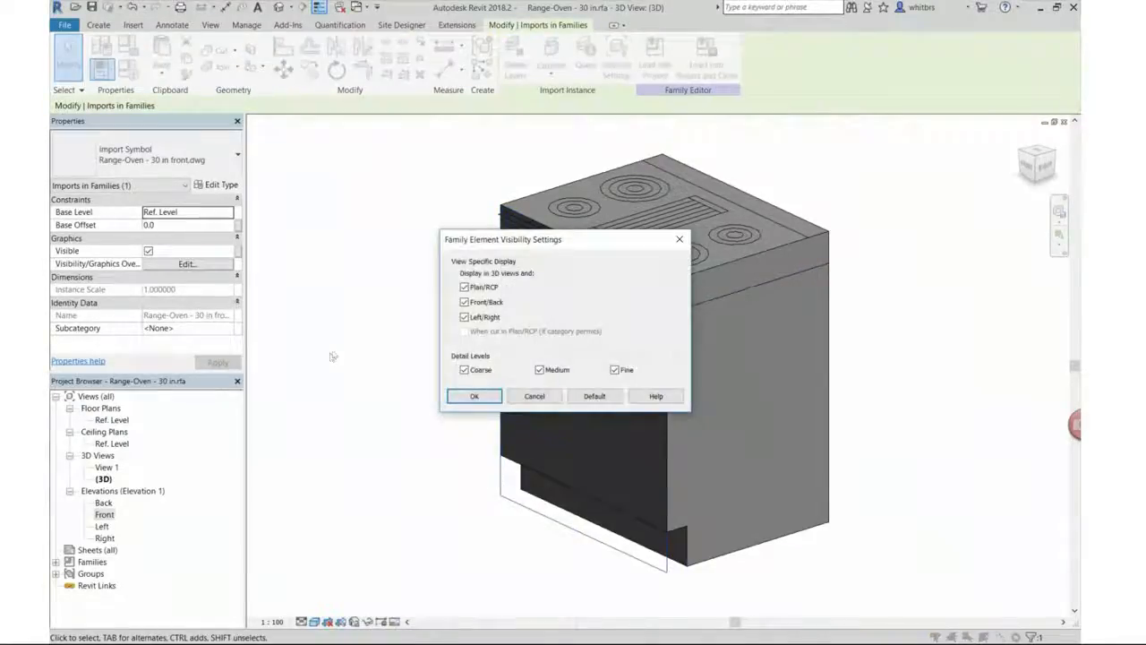
left_click(463, 287)
left_click(464, 317)
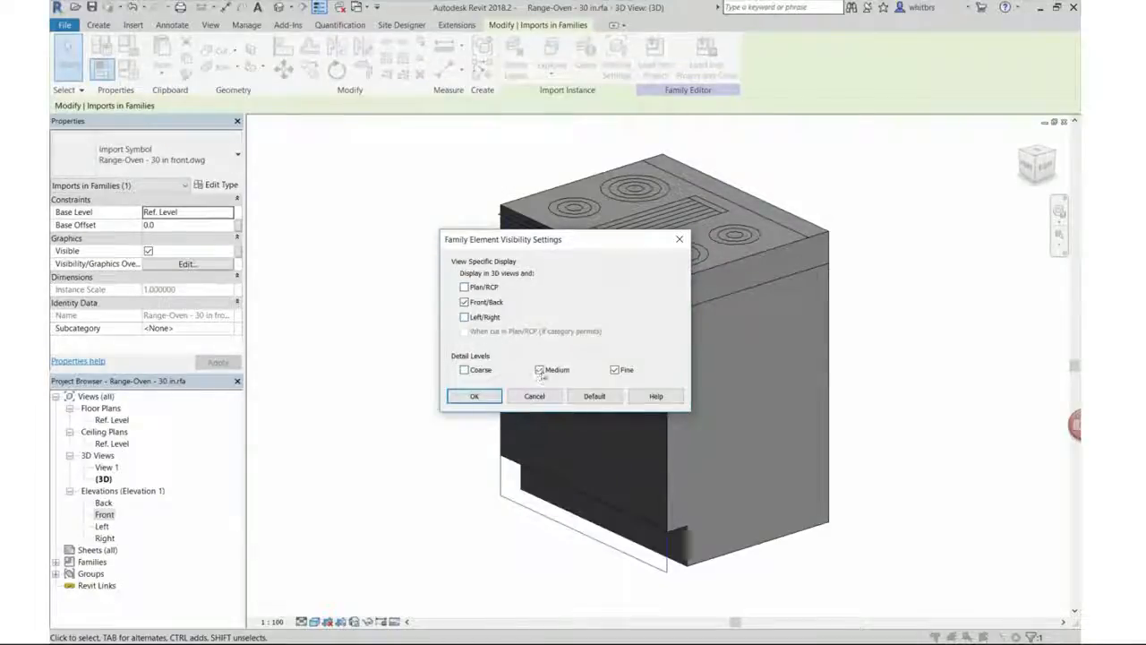
left_click(540, 370)
left_click(474, 396)
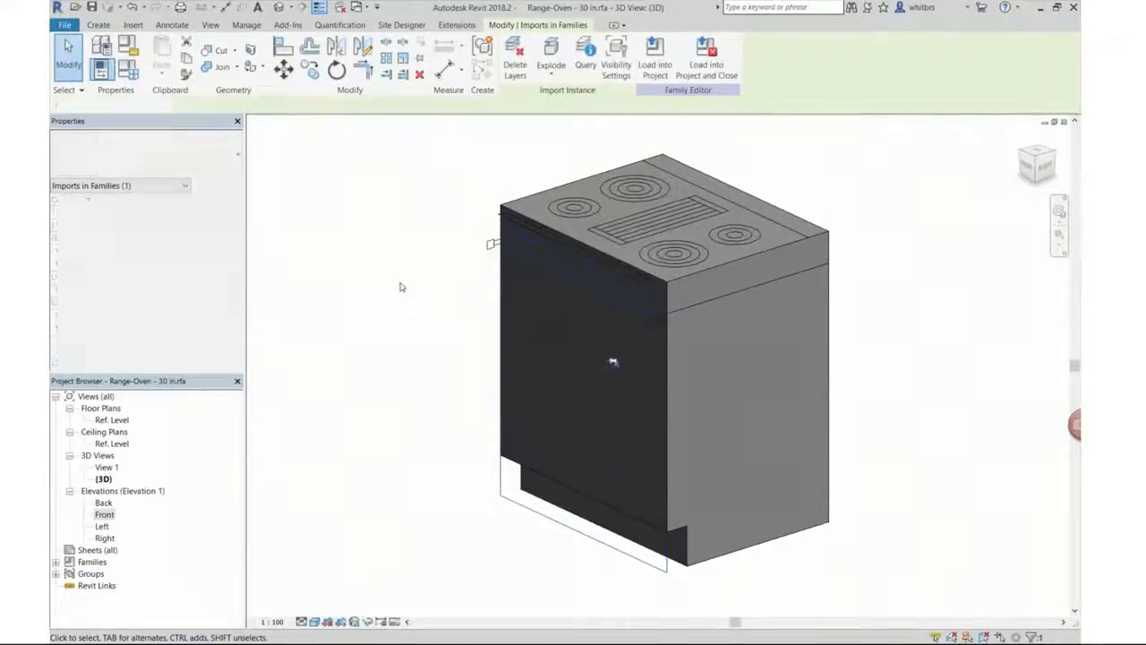
Step: Limit the top DWG import to Plan/RCP views at Medium and Fine detail levels
left_click(649, 219)
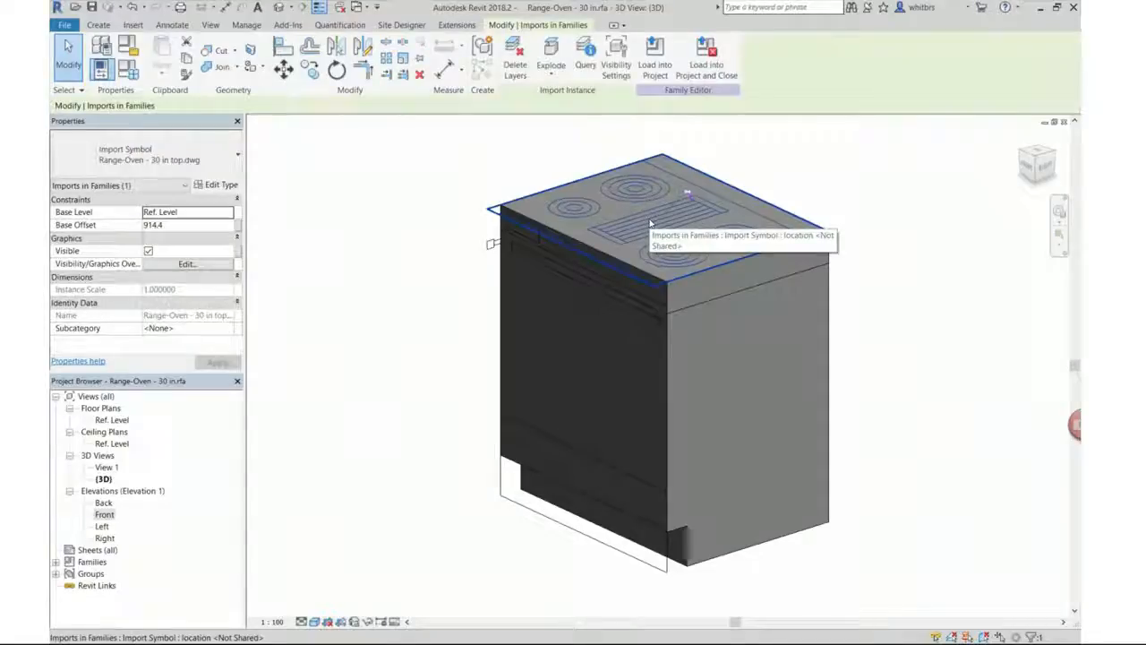
left_click(616, 59)
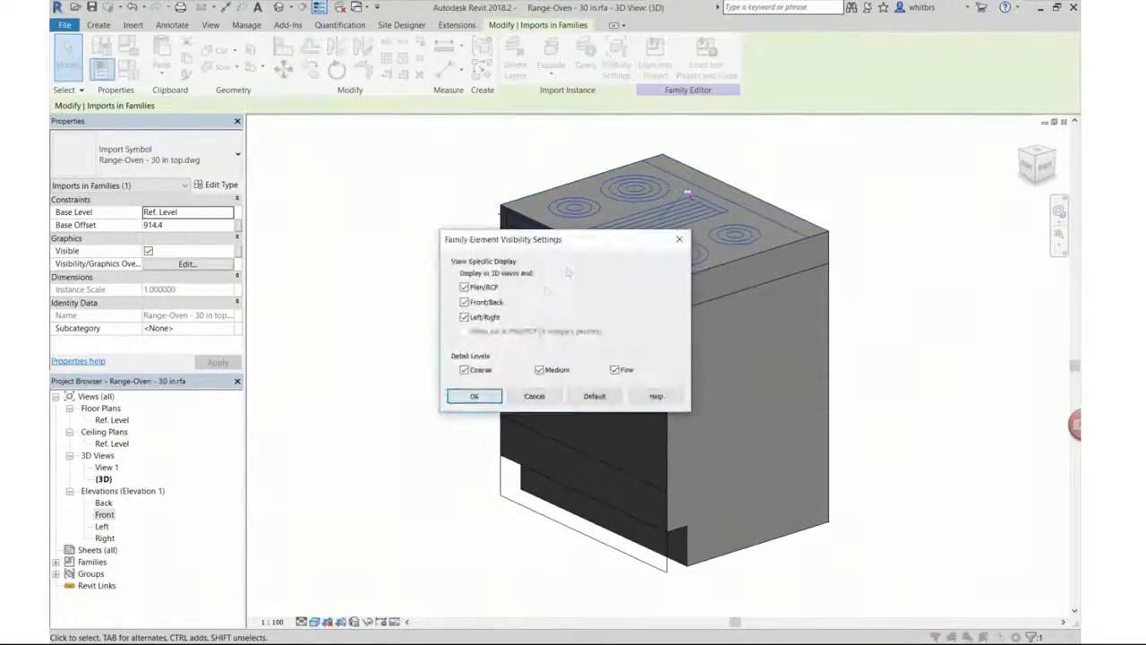
left_click(464, 301)
left_click(464, 317)
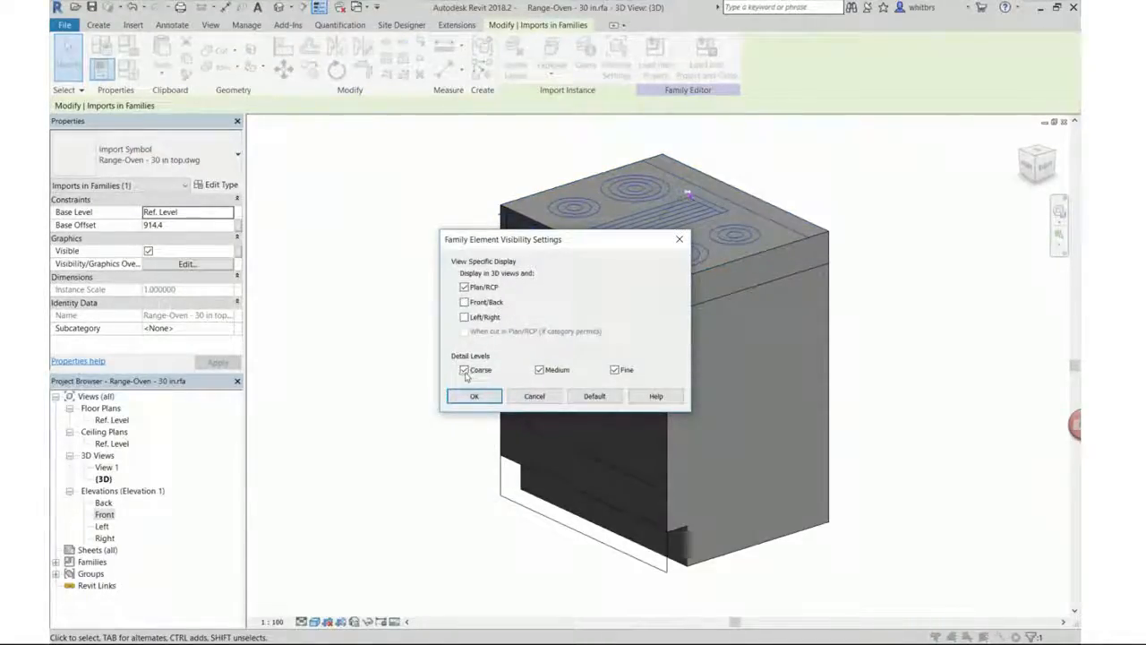
left_click(464, 370)
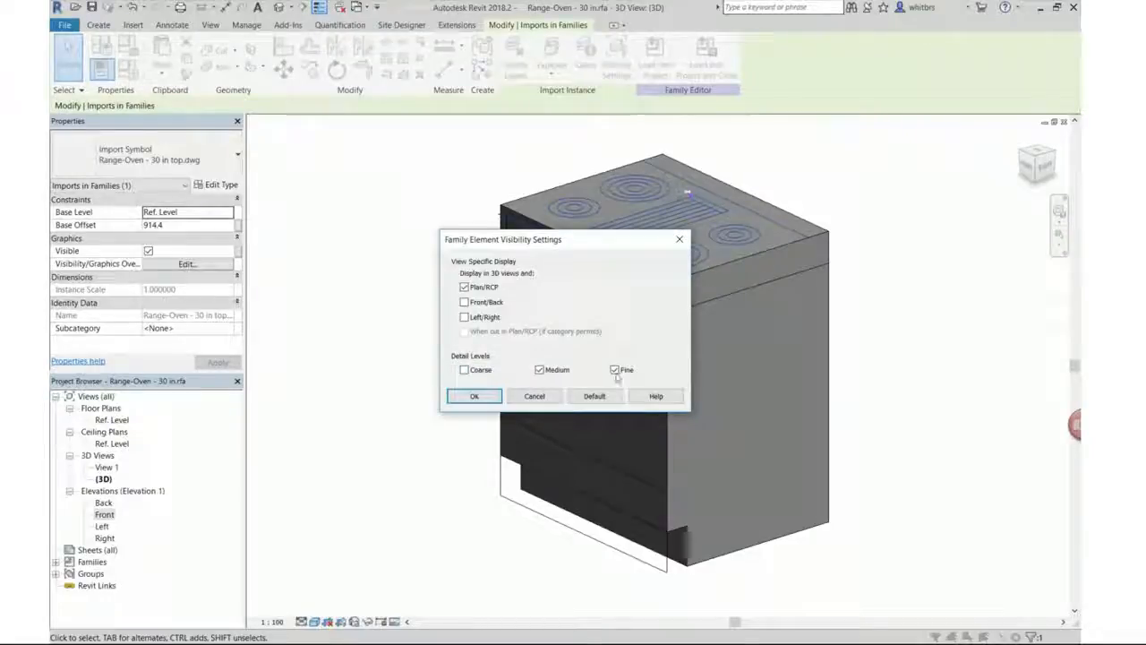
left_click(473, 396)
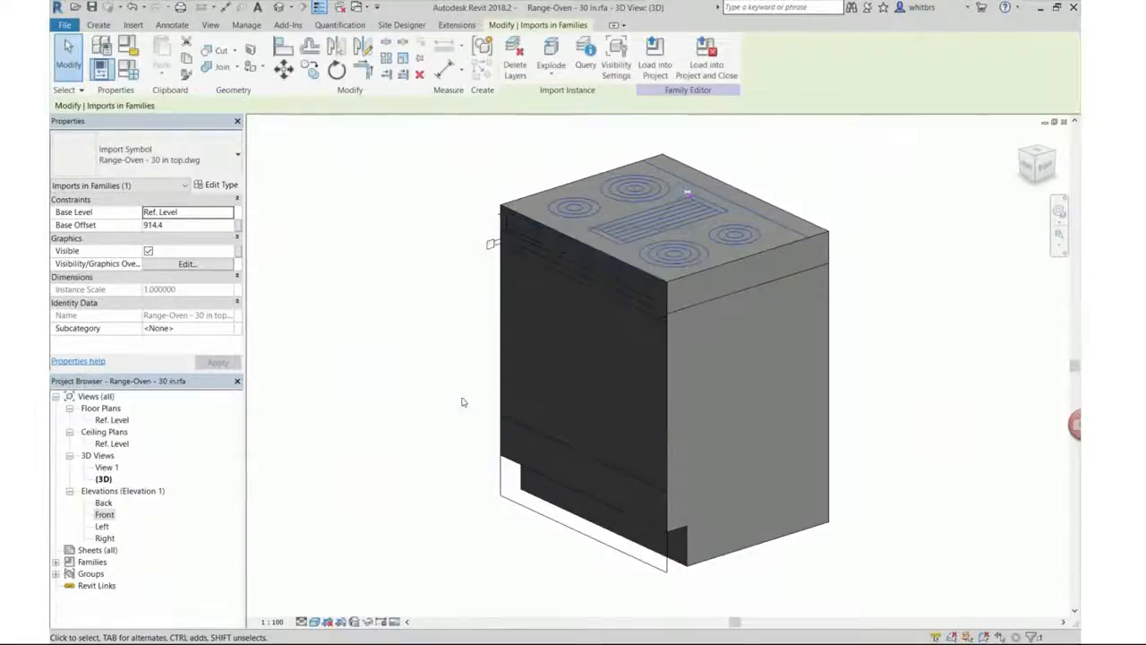
left_click(903, 583)
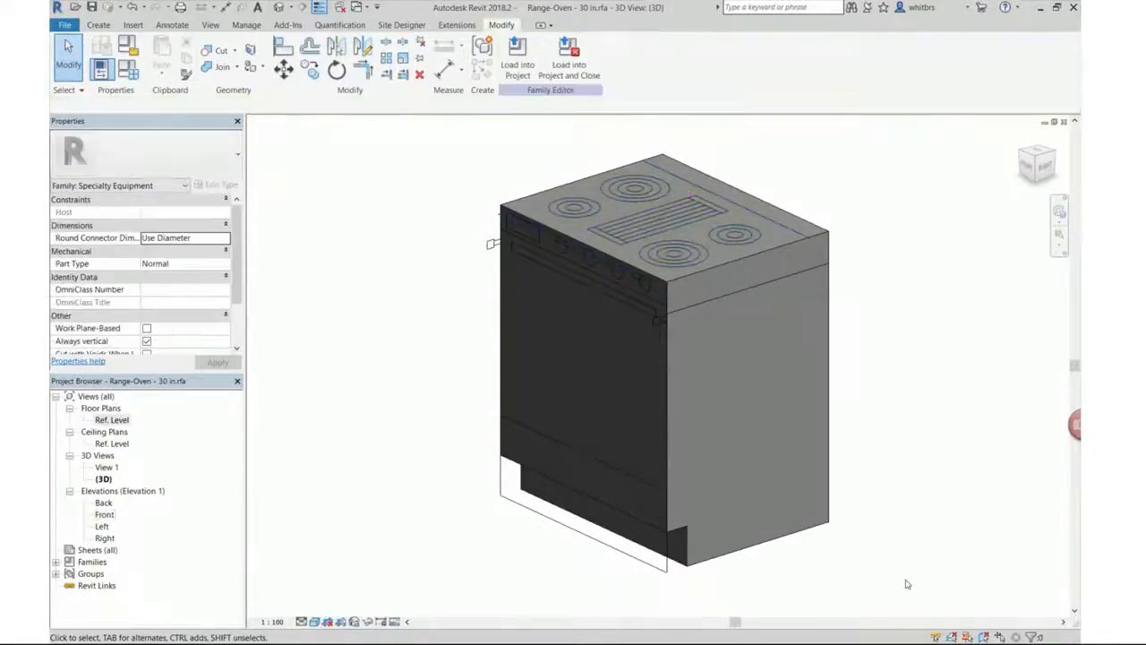
Step: Load the edited range-oven family back into the house project and close the family
left_click(568, 56)
left_click(543, 339)
left_click(539, 337)
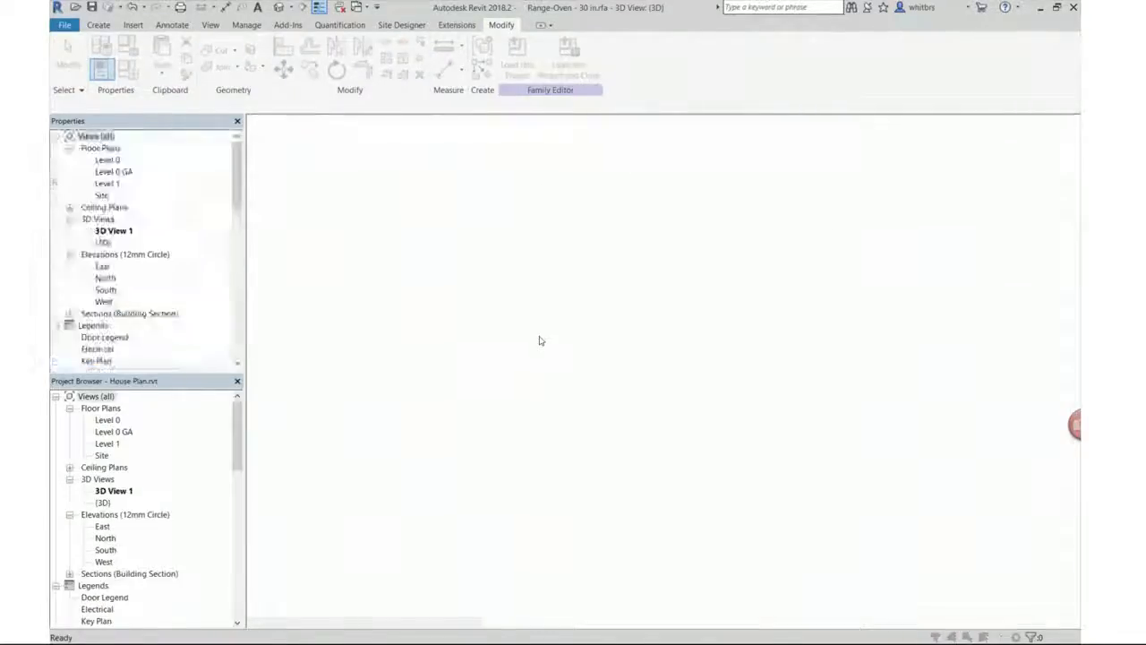
left_click(533, 331)
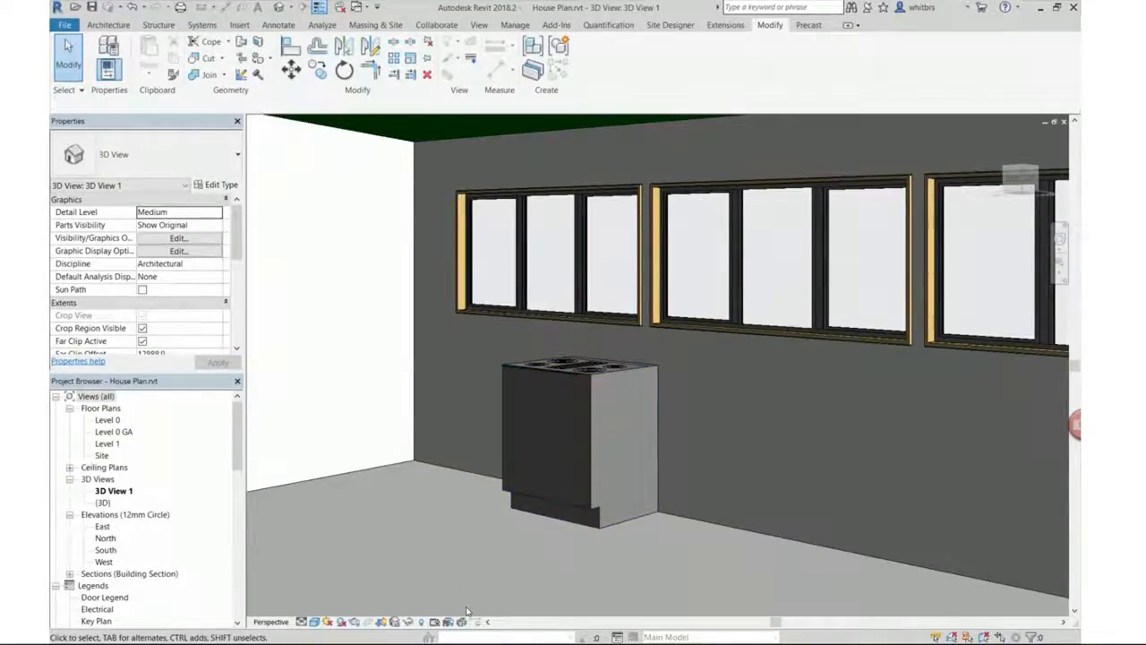
Step: Preview 3D View 1 at Coarse and Medium detail, set it to Fine, and check the range in the Level 0 GA plan
left_click(301, 622)
left_click(318, 581)
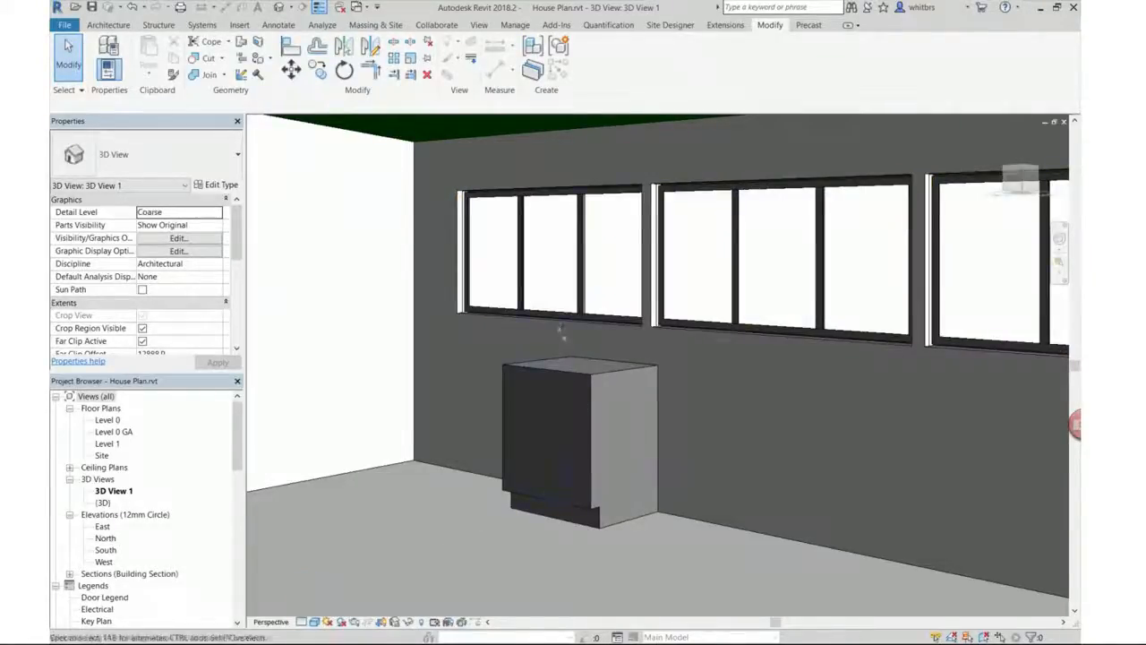
left_click(301, 622)
left_click(324, 593)
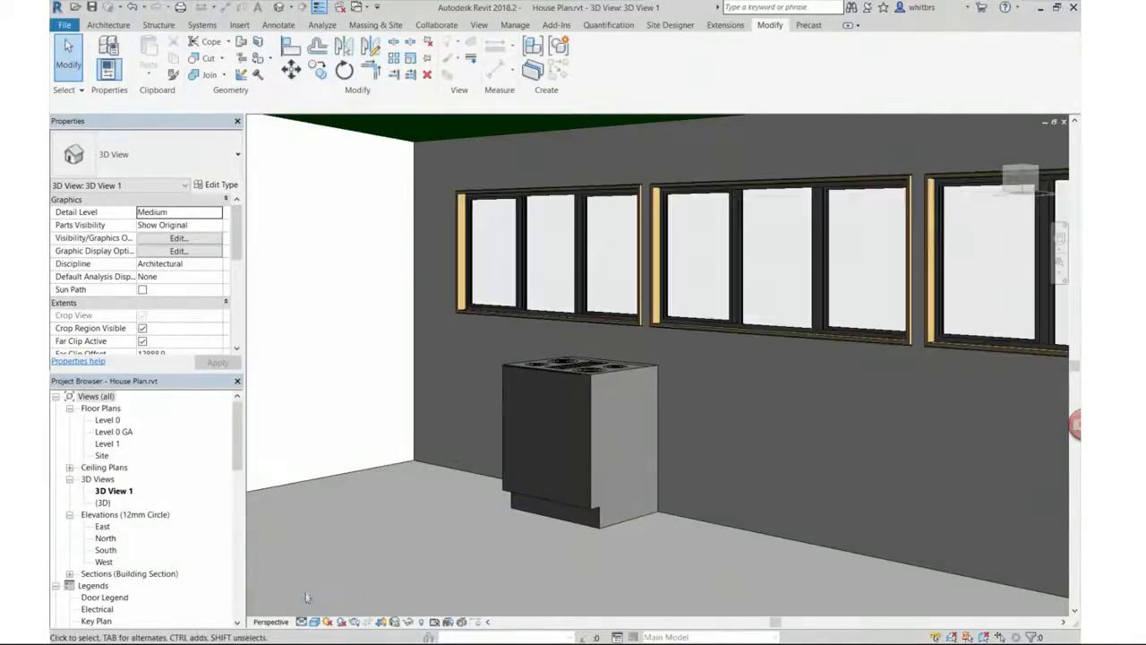
left_click(300, 622)
left_click(309, 608)
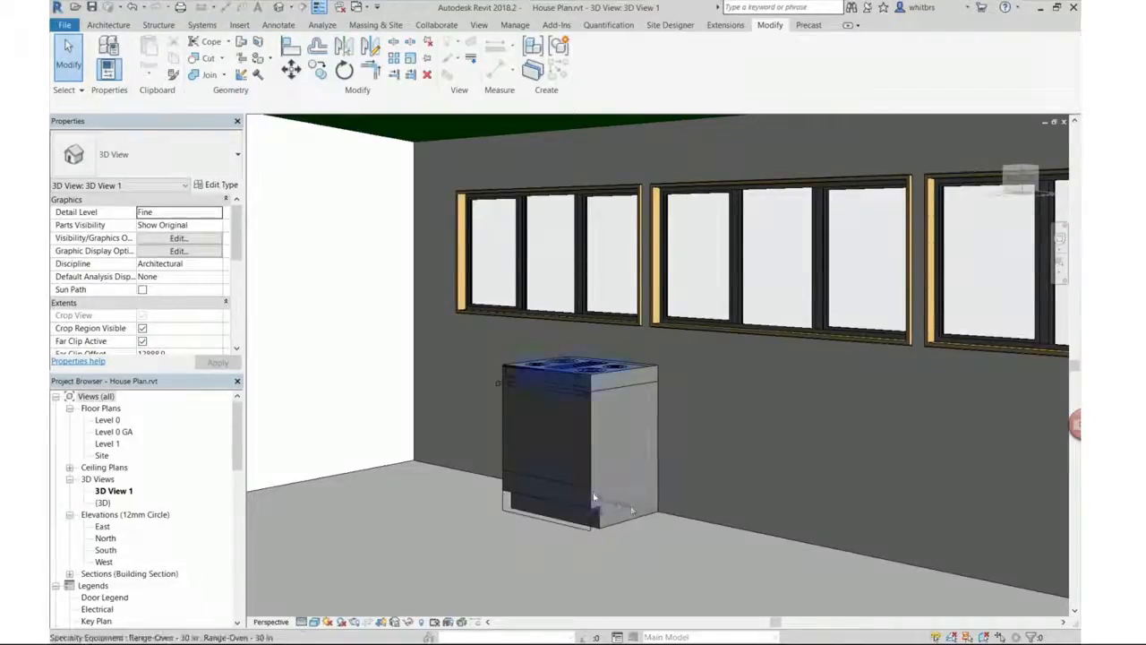
scroll(595, 505, "up", 3)
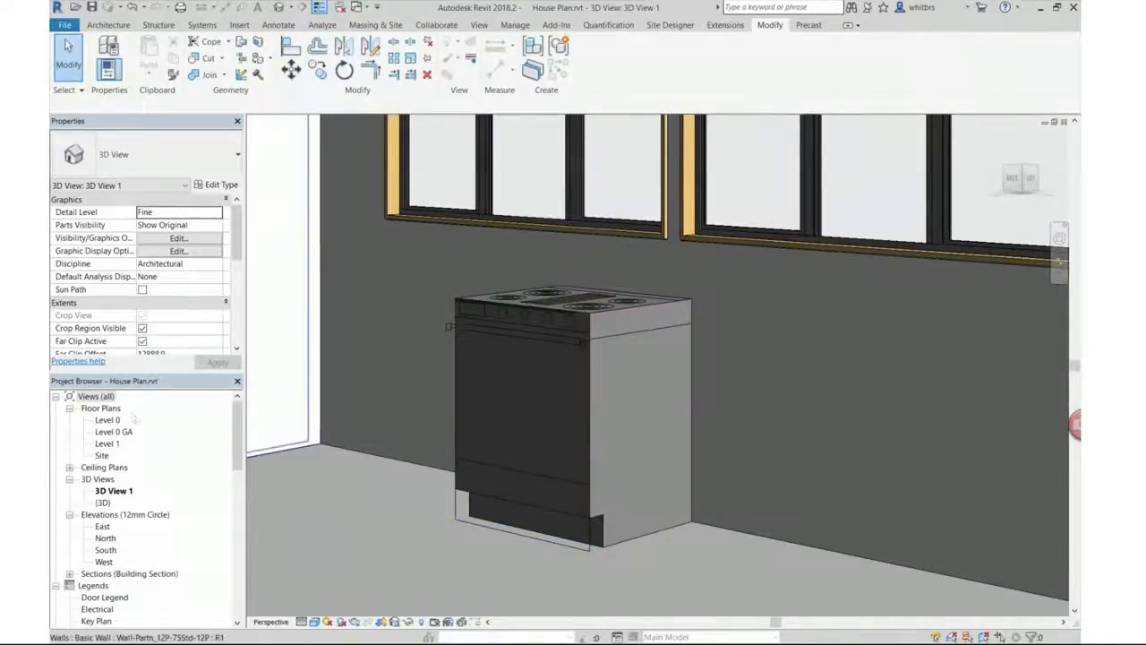
double_click(104, 433)
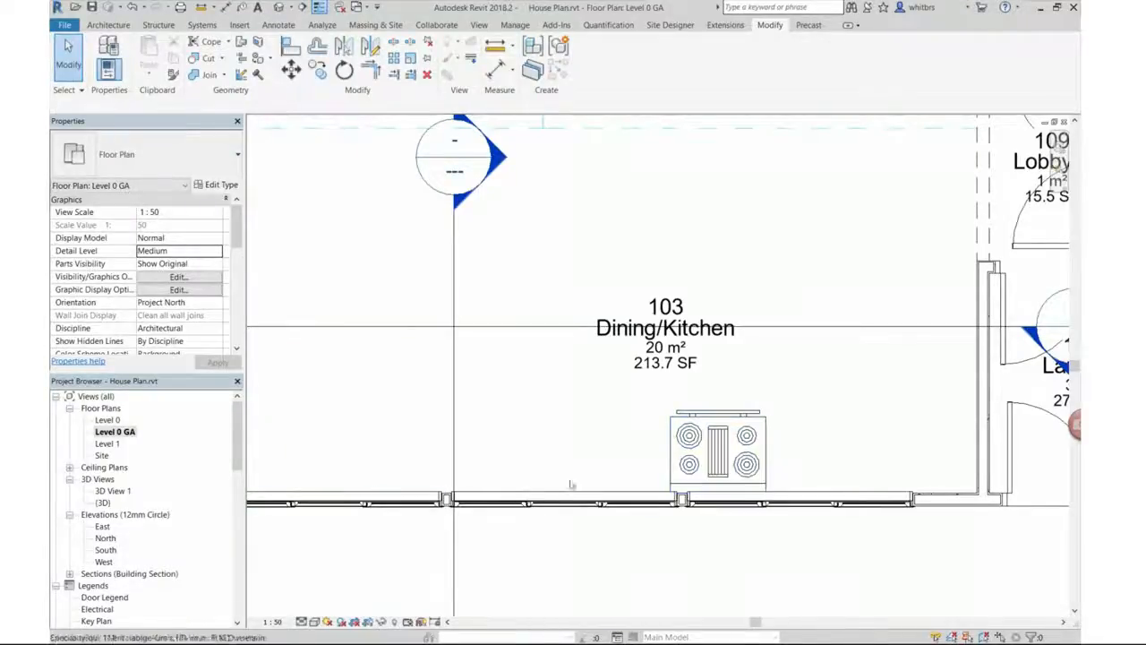
Step: In 3D View 1, turn off the visibility of the Detail layer under Imports in Families
double_click(100, 493)
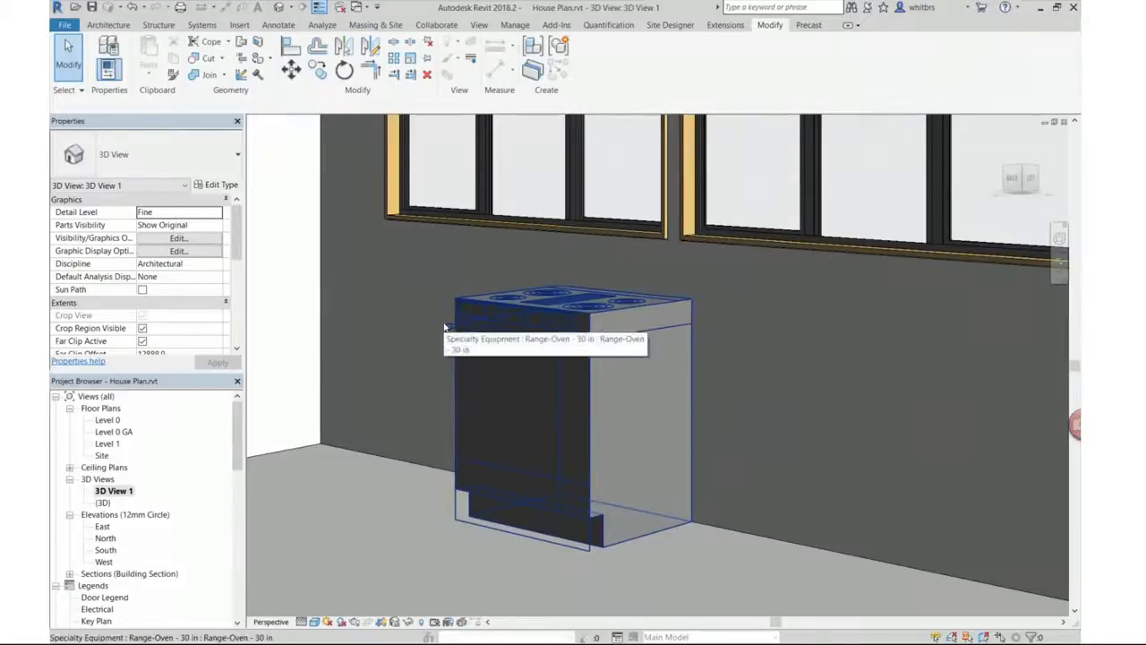
key("v")
key("g")
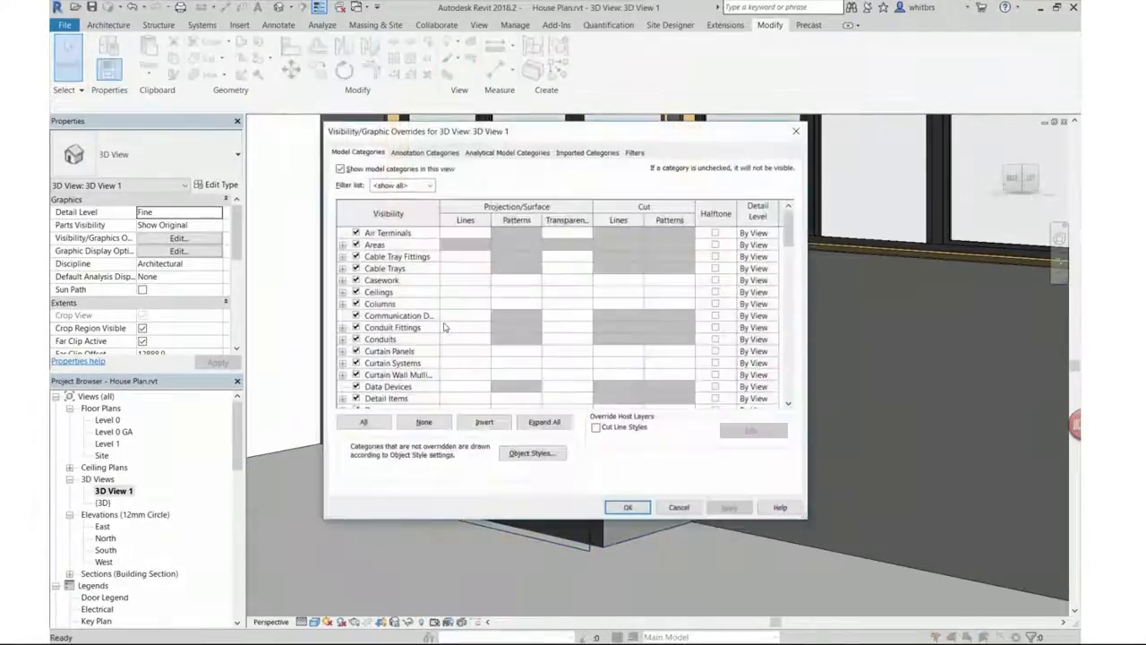
left_click(572, 153)
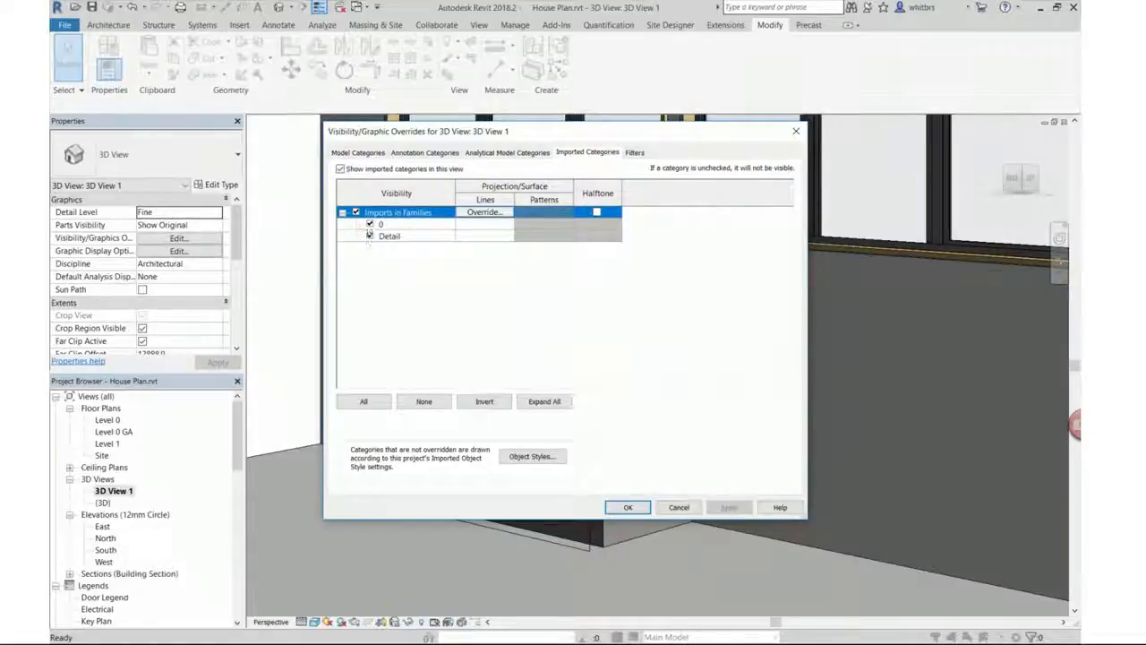
left_click(368, 235)
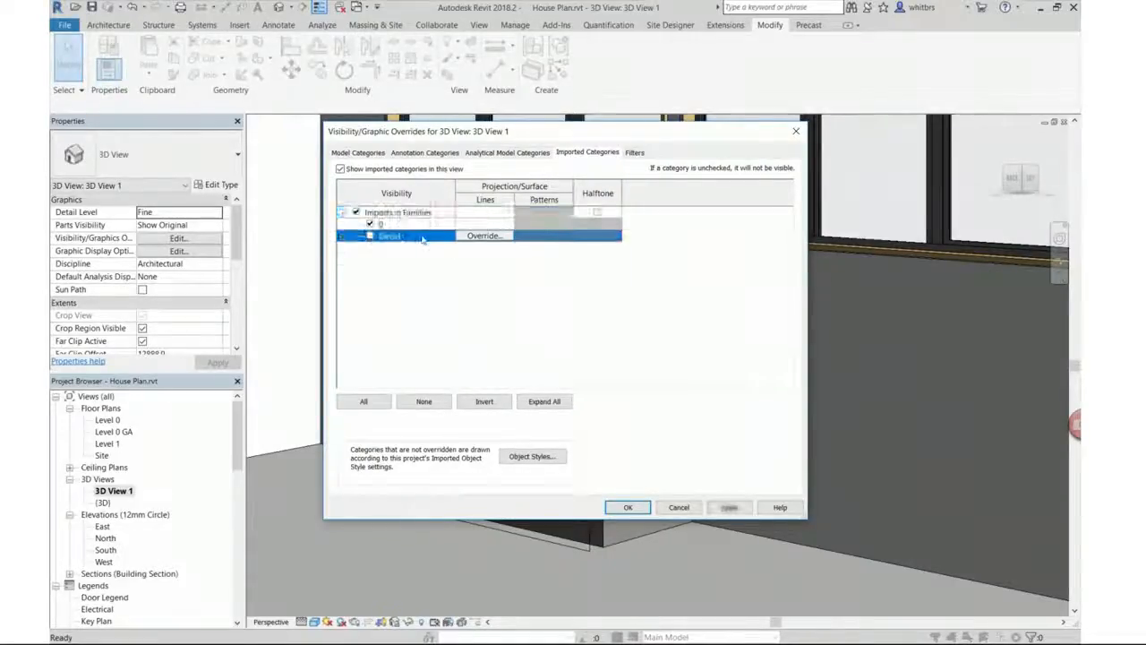
left_click(616, 507)
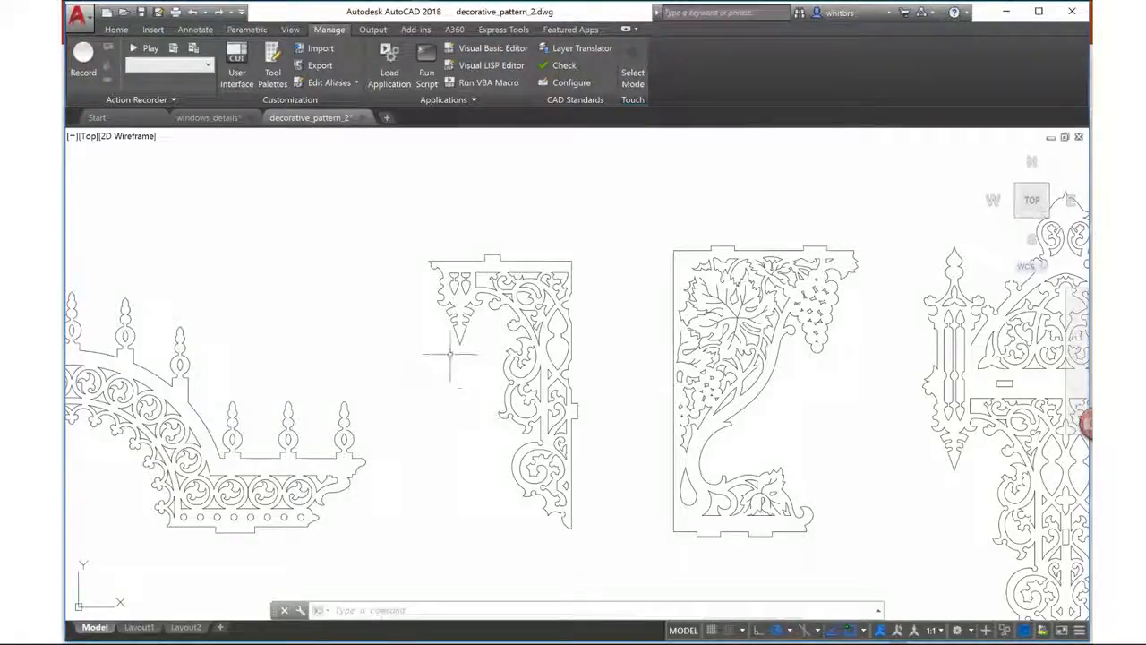
Step: Switch to AutoCAD's decorative pattern drawing and run -WBLOCK with Cornice detail.dwg as the output file, replacing the existing one
type("WBLOCK")
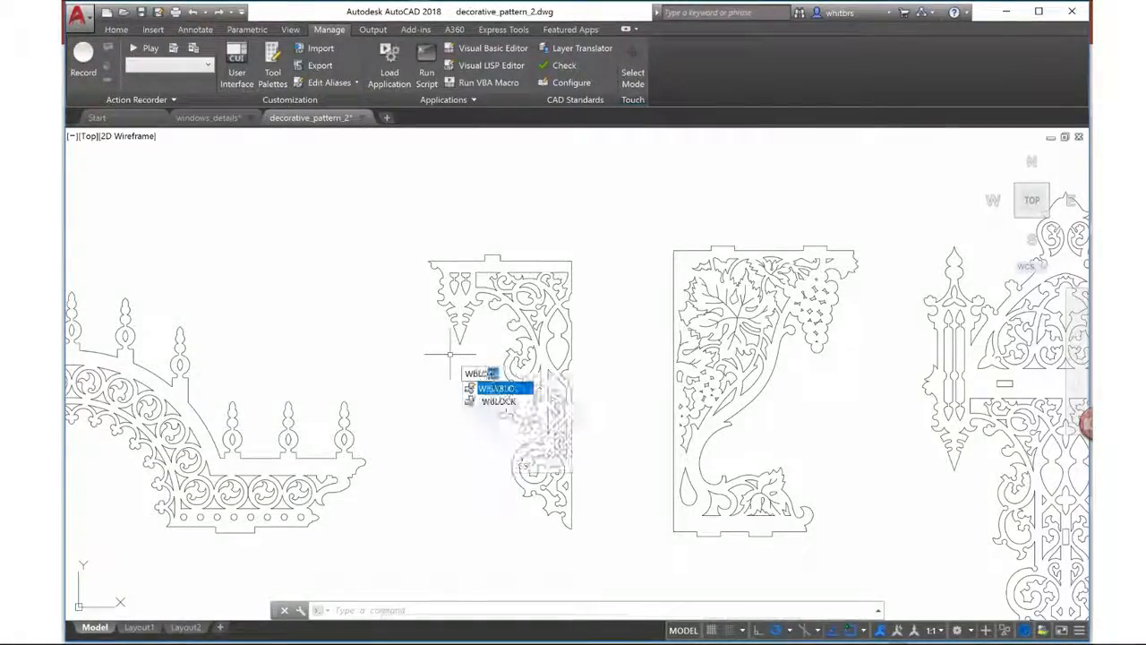
key("Down")
key("Return")
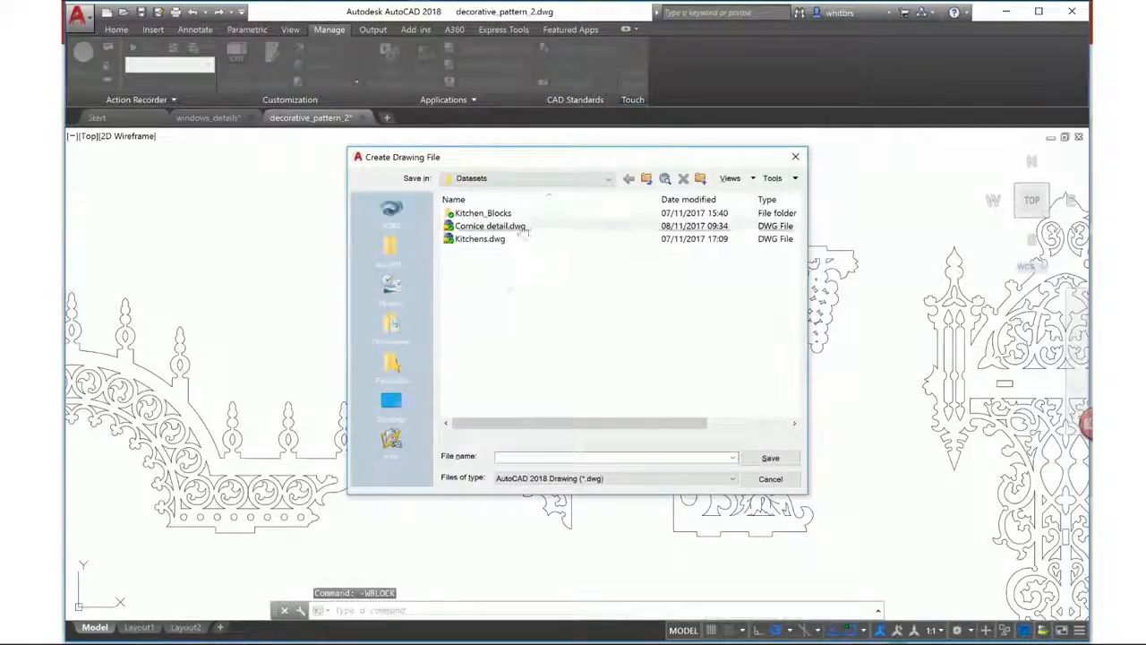
double_click(525, 227)
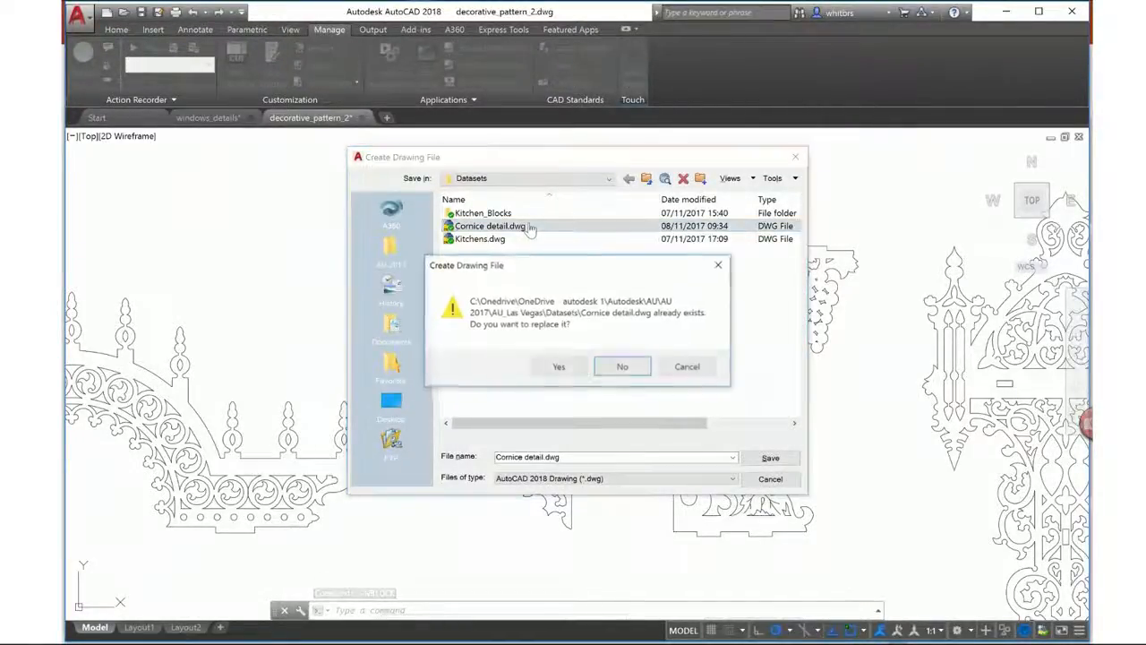
left_click(555, 366)
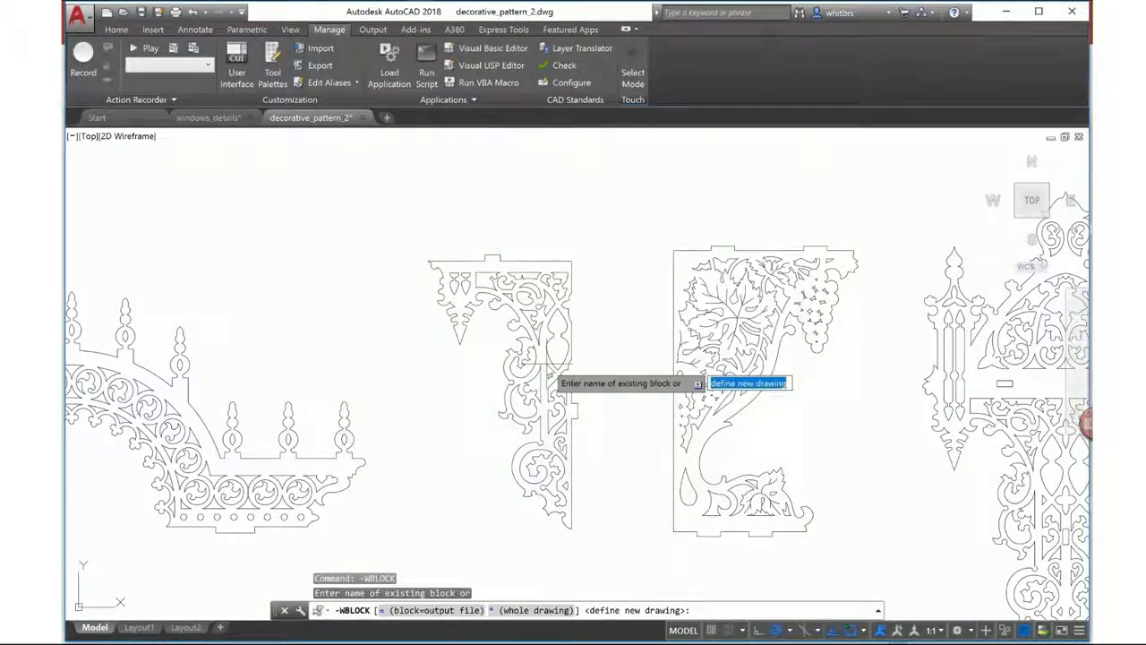
Step: Define the new drawing from the whole small scrollwork bracket, with its top-right corner as the insertion base point
key("Return")
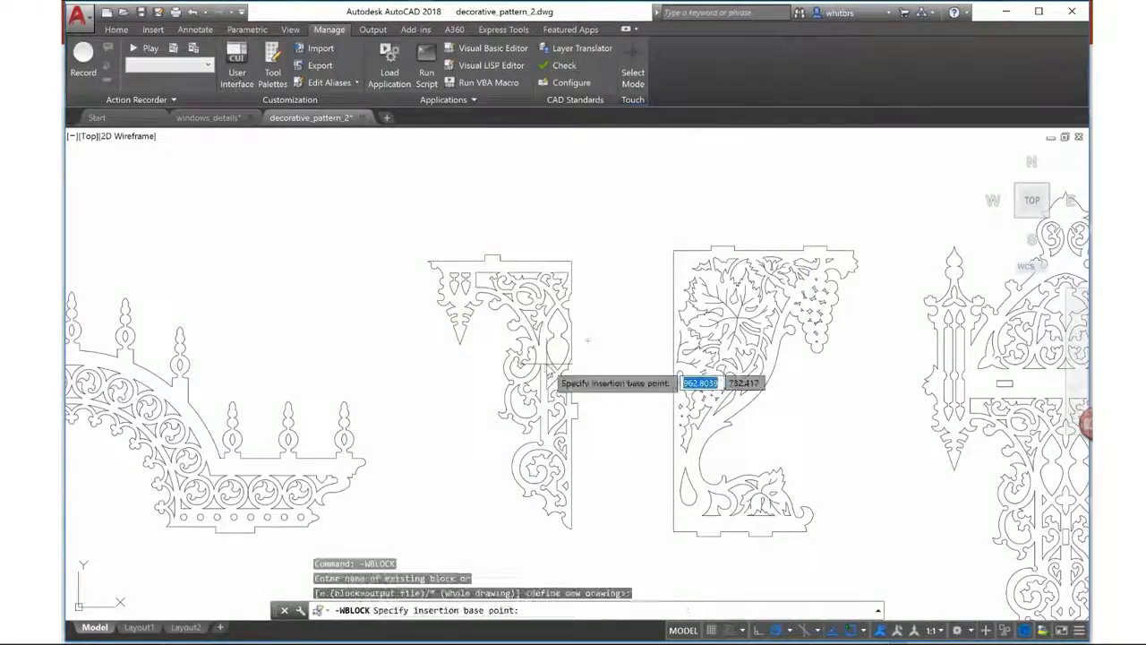
left_click(571, 260)
left_click(599, 228)
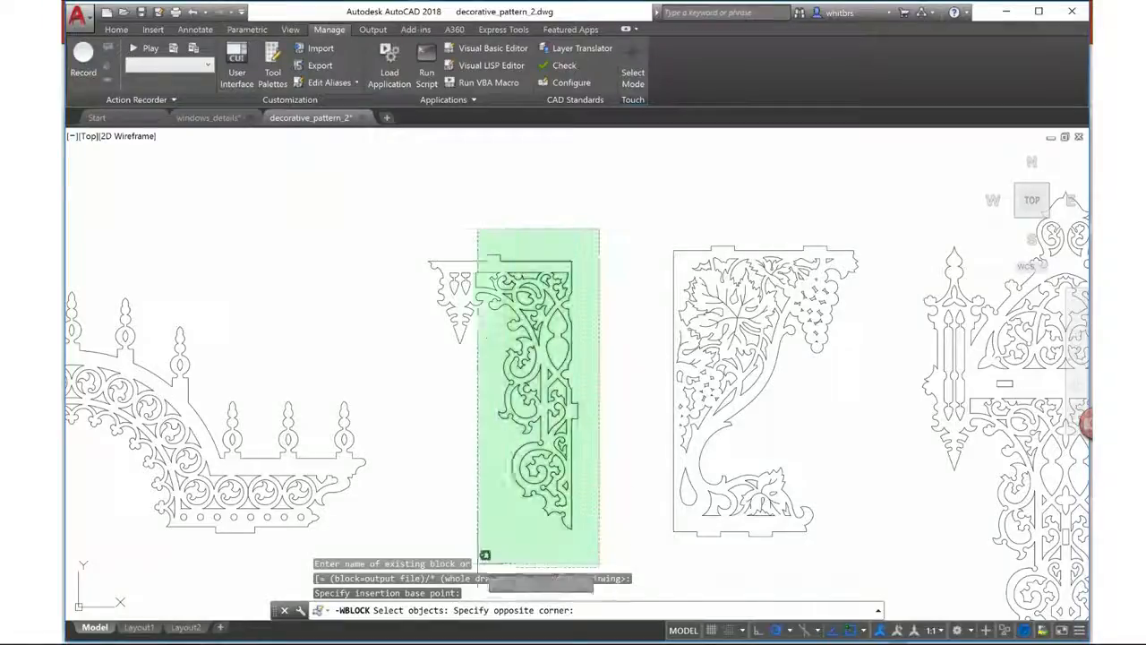
left_click(426, 553)
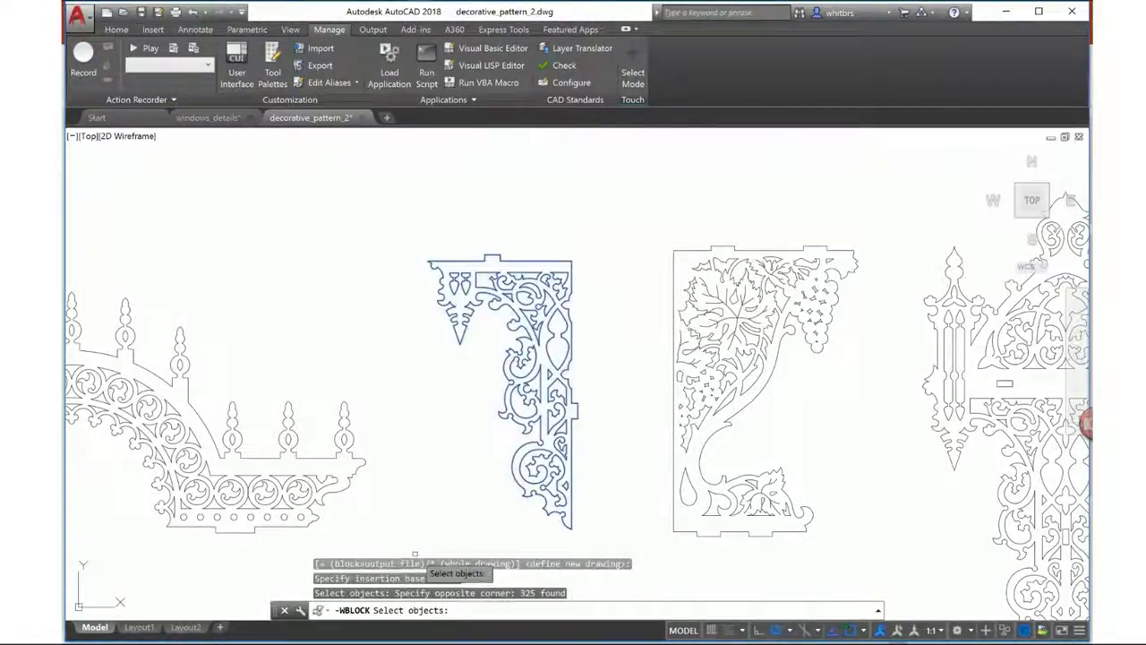
key("Return")
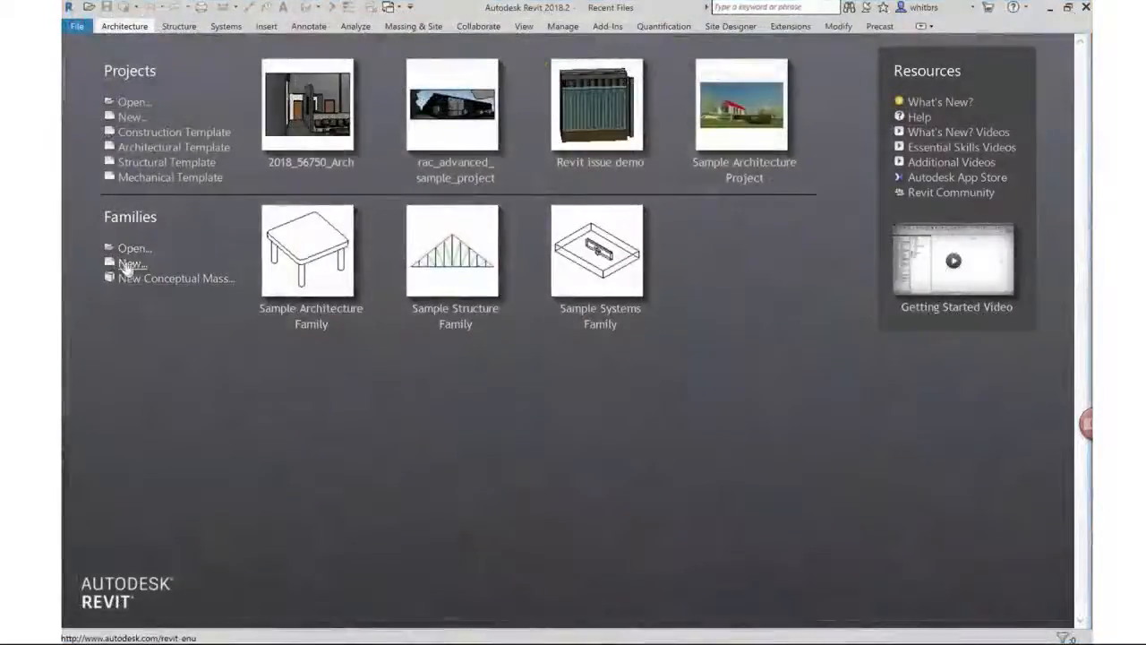
Step: Switch to Revit and create a new family from the Metric Generic Model.rft template
left_click(126, 264)
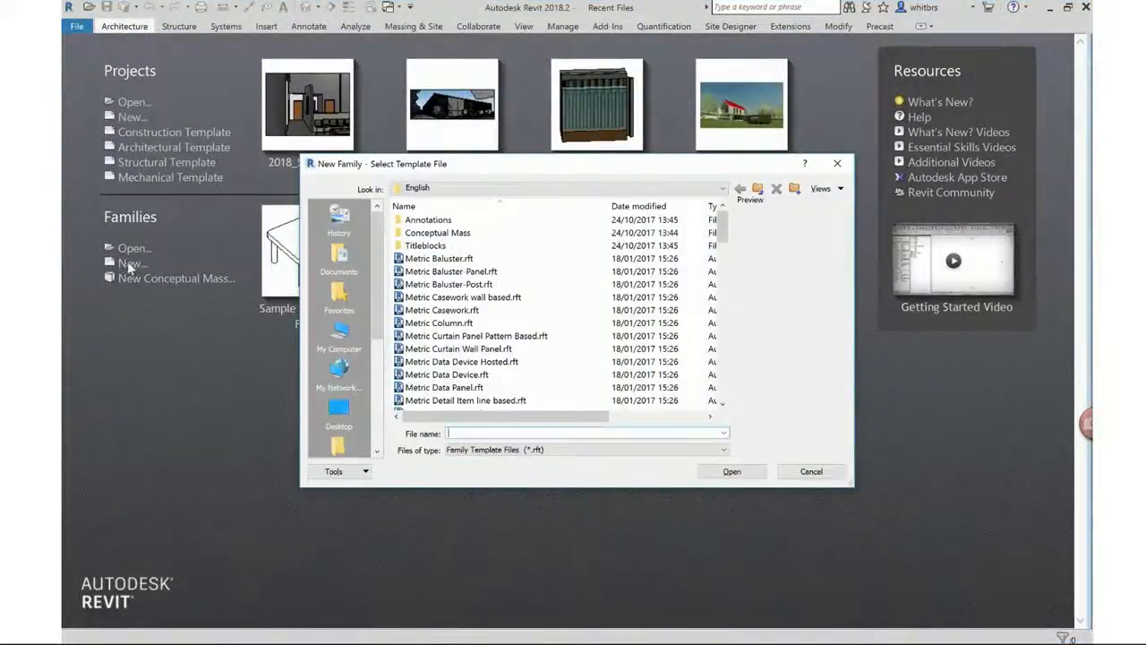
left_click_drag(722, 227, 721, 291)
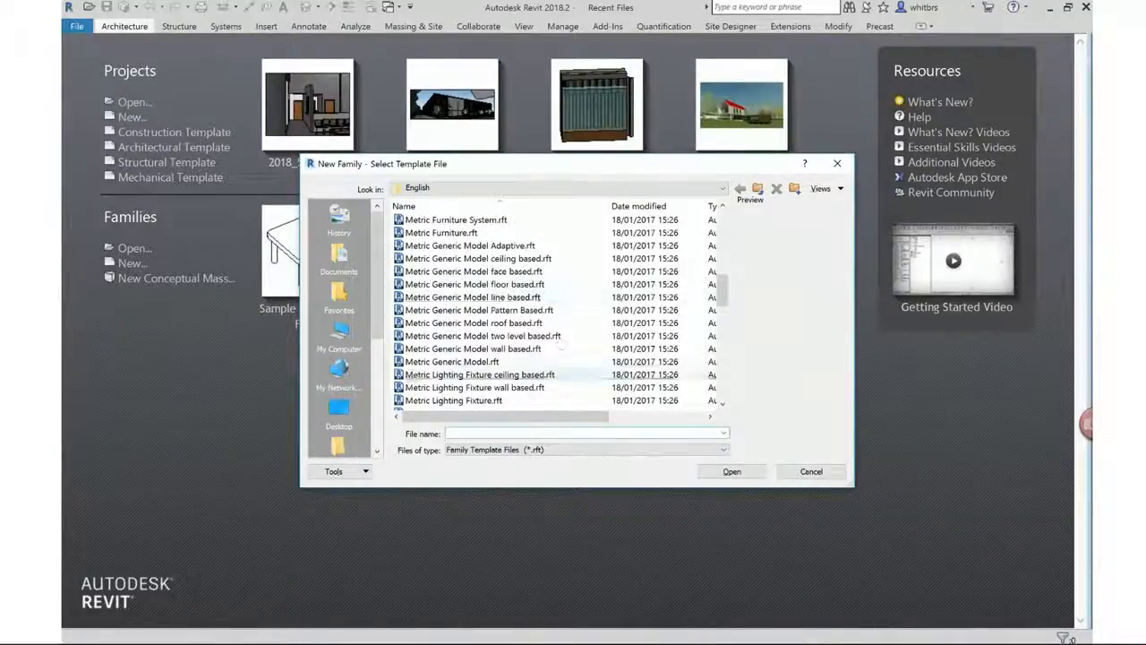
double_click(448, 362)
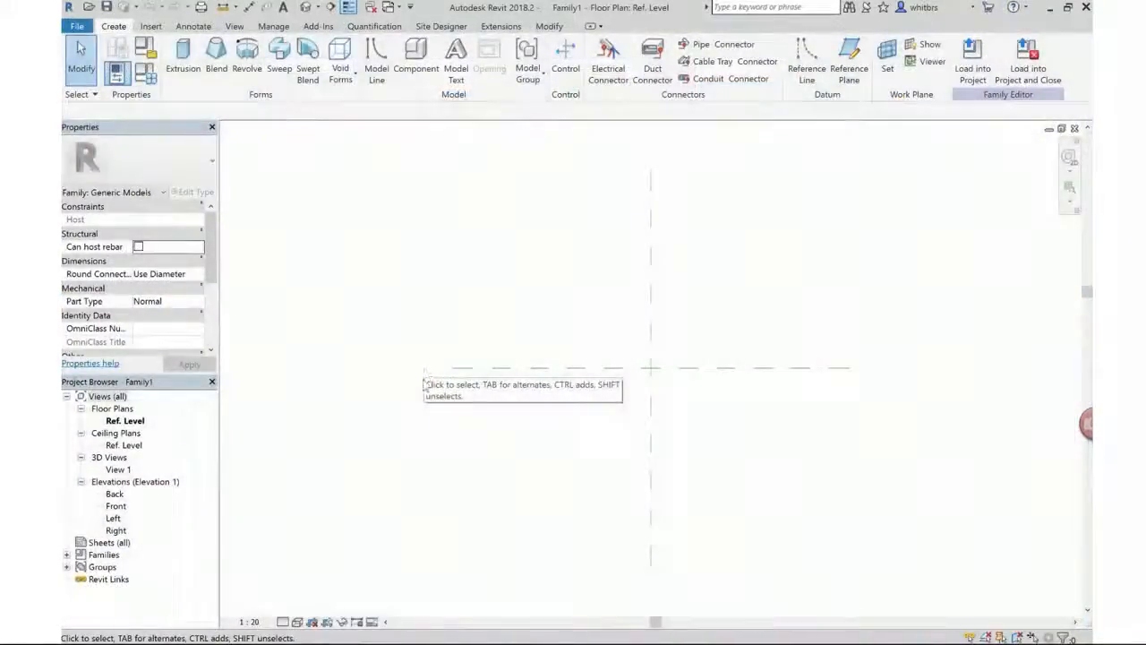
Step: Open the Front elevation fitted to the window and accept Reference Plane : Center (Front/Back) as the work plane
left_click(115, 507)
double_click(116, 506)
right_click(412, 448)
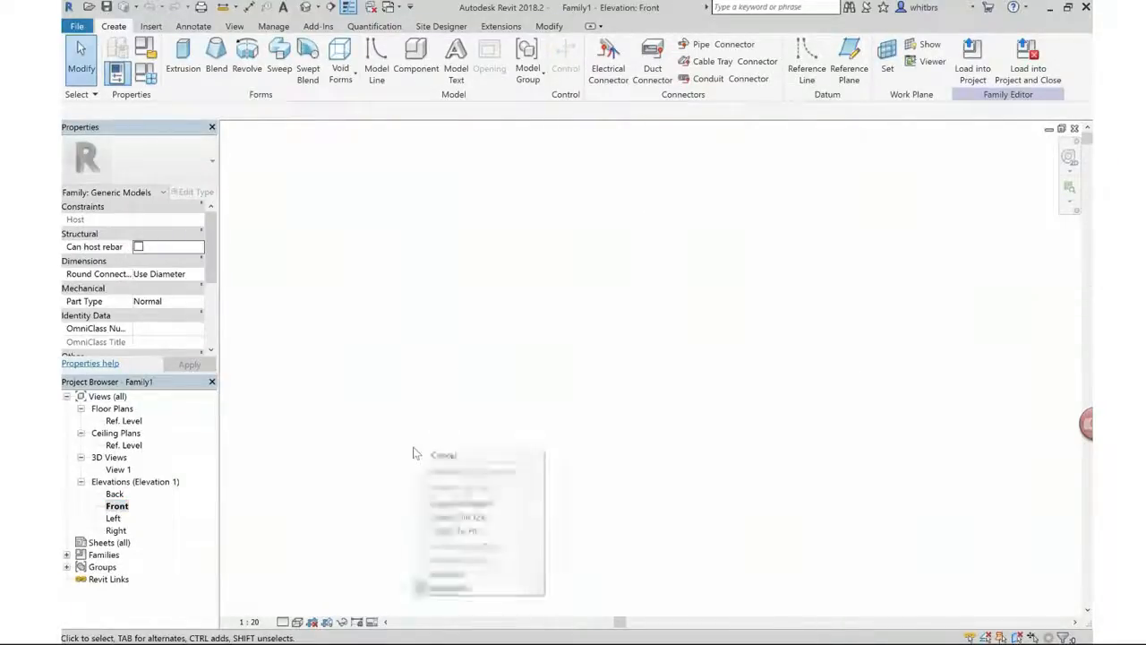
left_click(441, 531)
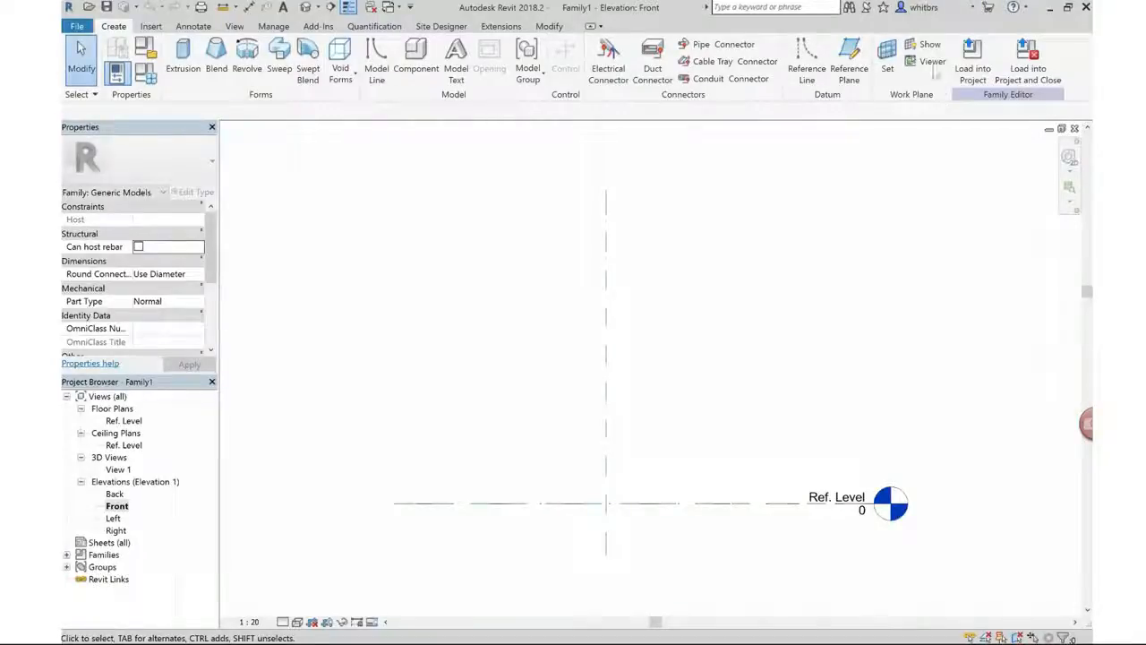
left_click(887, 55)
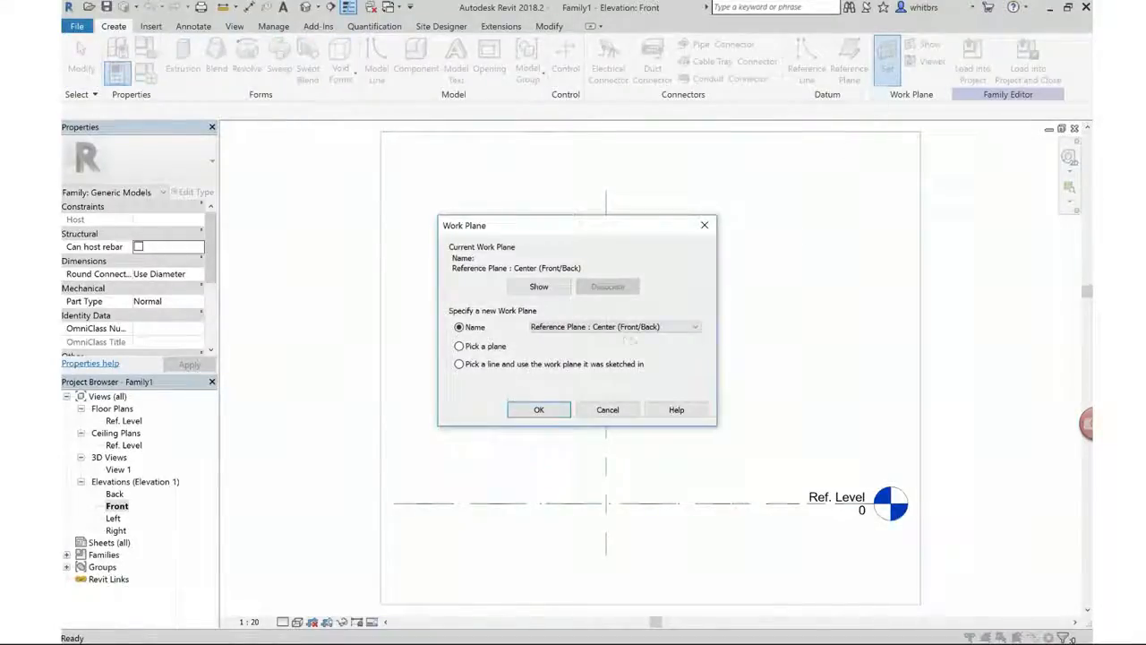
left_click(528, 411)
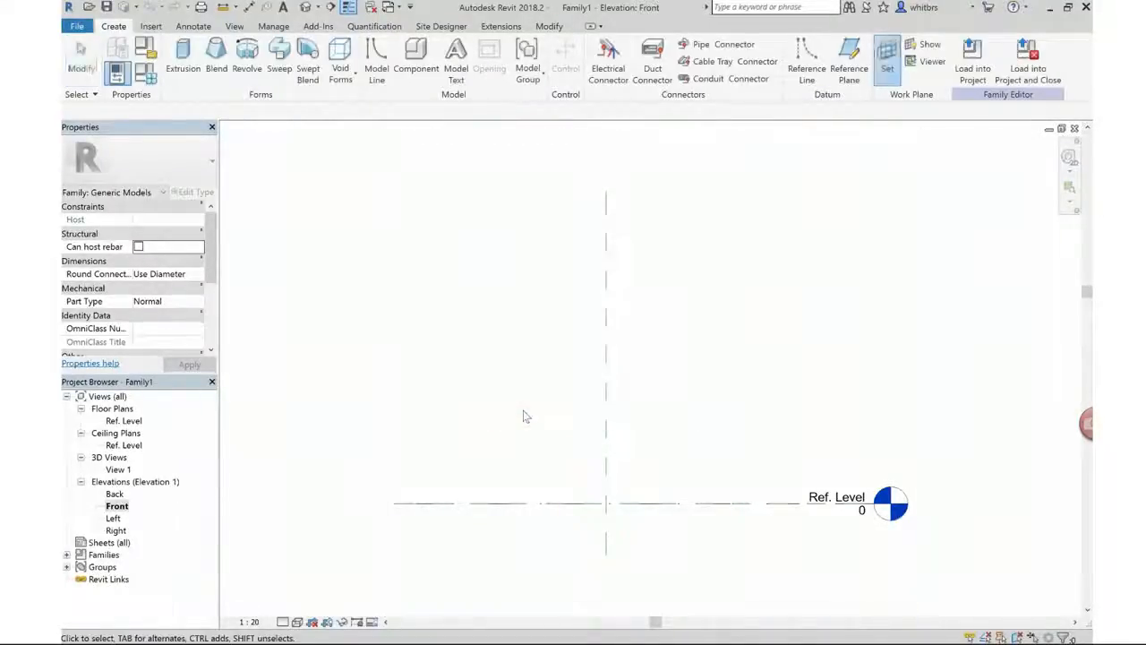
Step: Start an Extrusion sketch and import Cornice detail.dwg from Datasets into it in Black and White, with off-axis line correction turned off
left_click(183, 68)
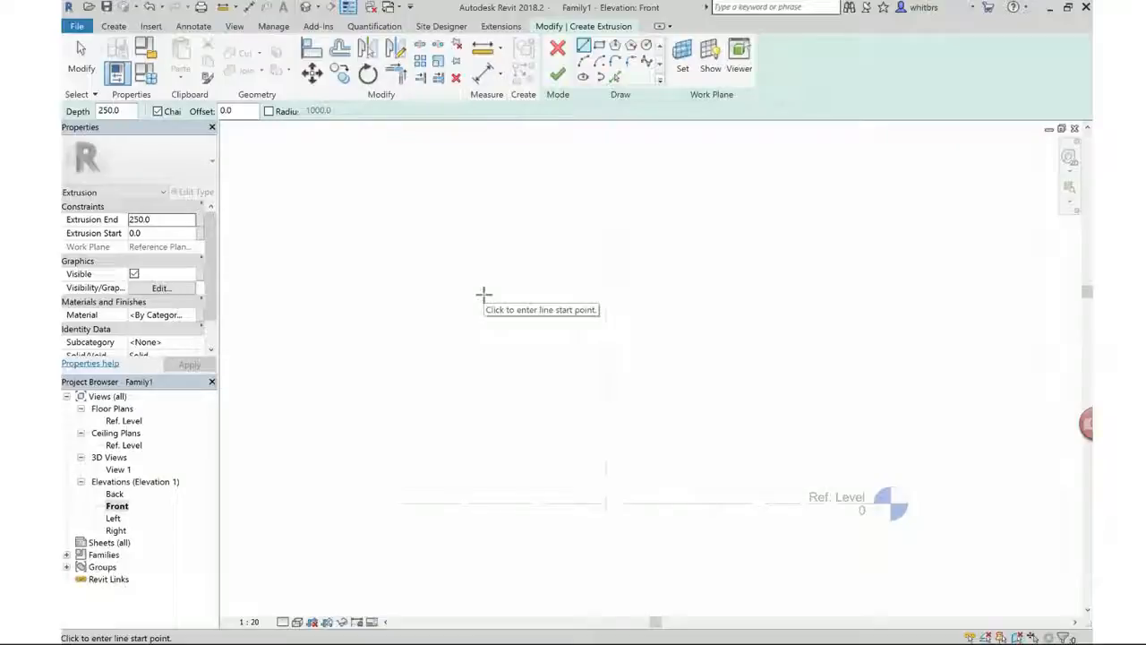
left_click(149, 27)
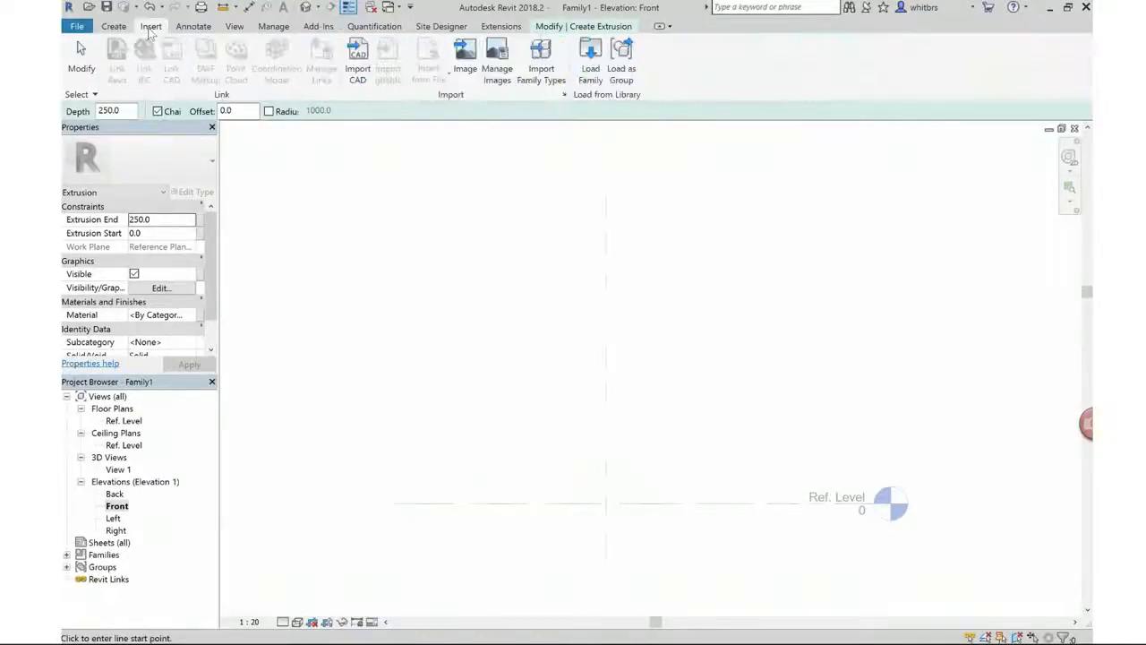
left_click(358, 81)
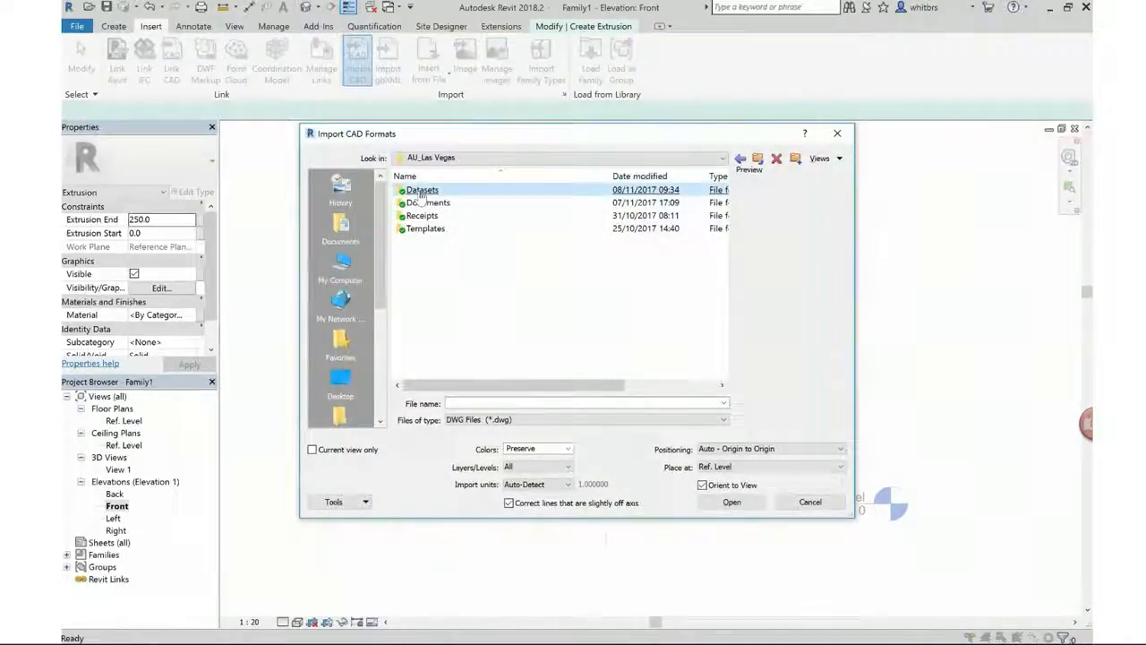
double_click(420, 192)
left_click(421, 203)
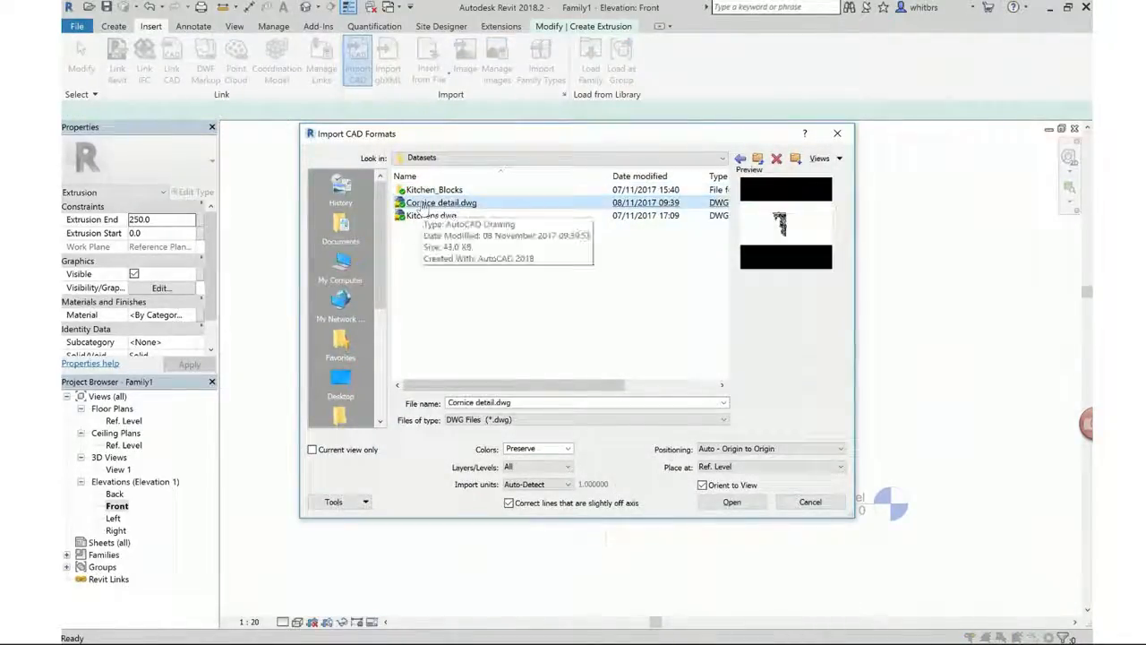
left_click(542, 448)
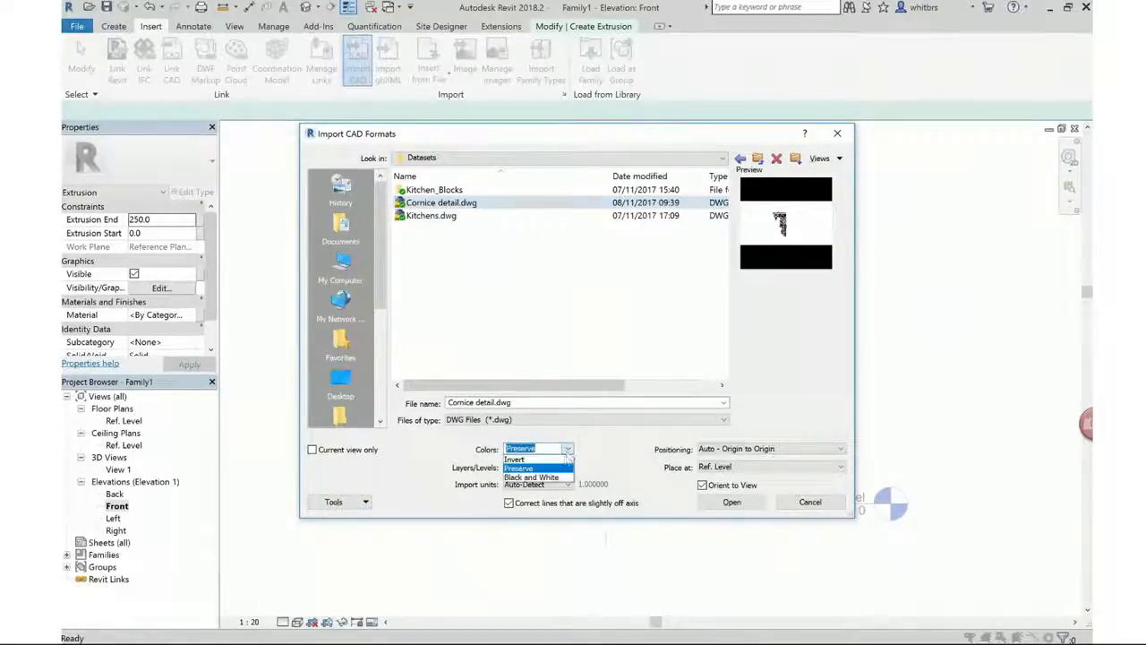
left_click(548, 475)
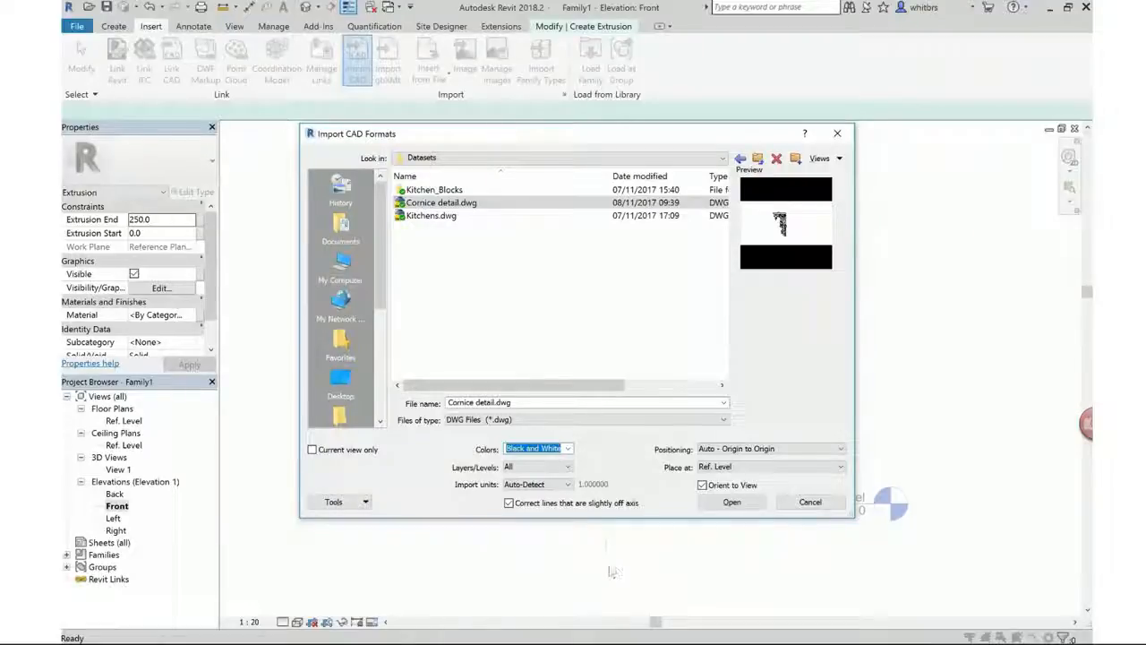
left_click(509, 502)
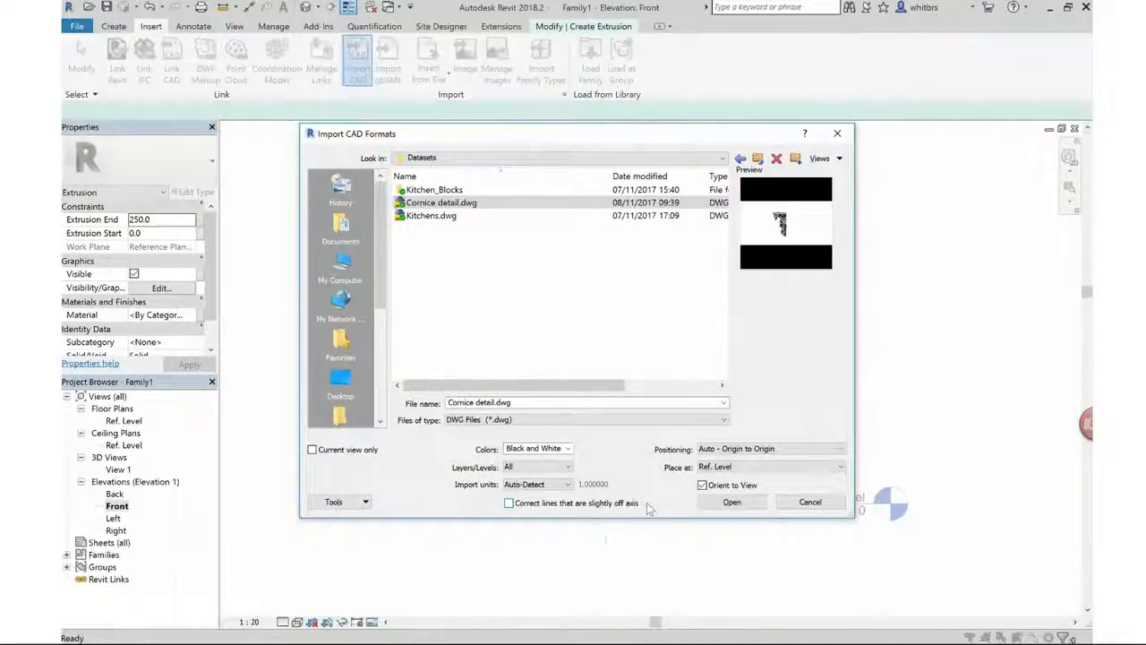
left_click(730, 501)
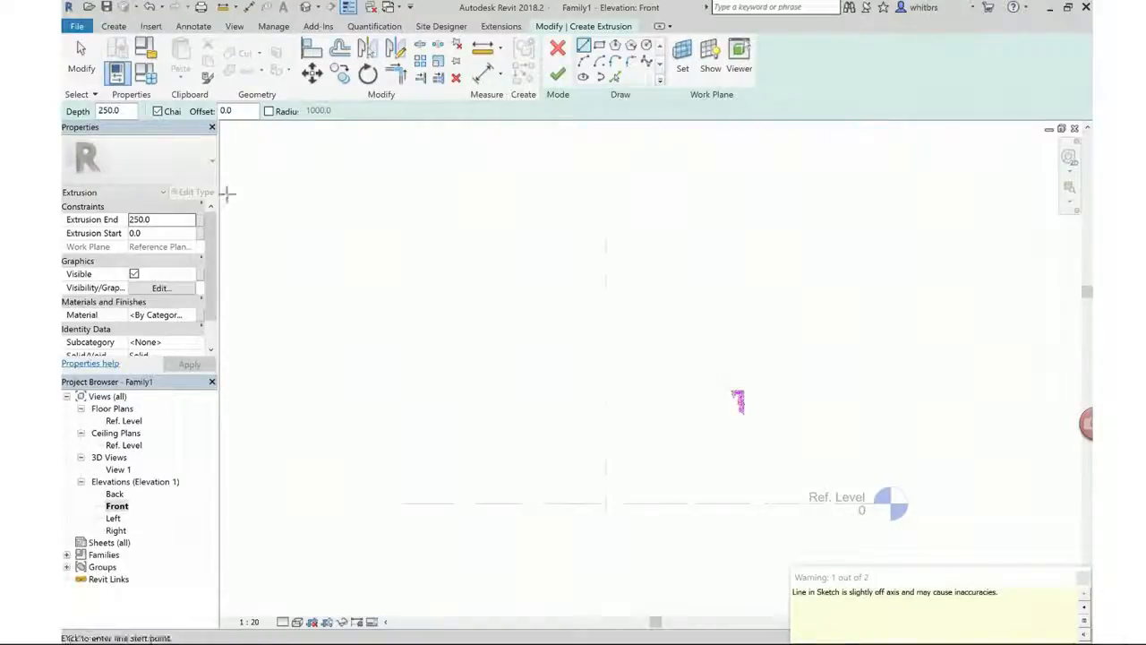
Step: Move all the imported bracket sketch lines close to the intersection of the vertical reference plane and the Ref. Level
left_click(81, 55)
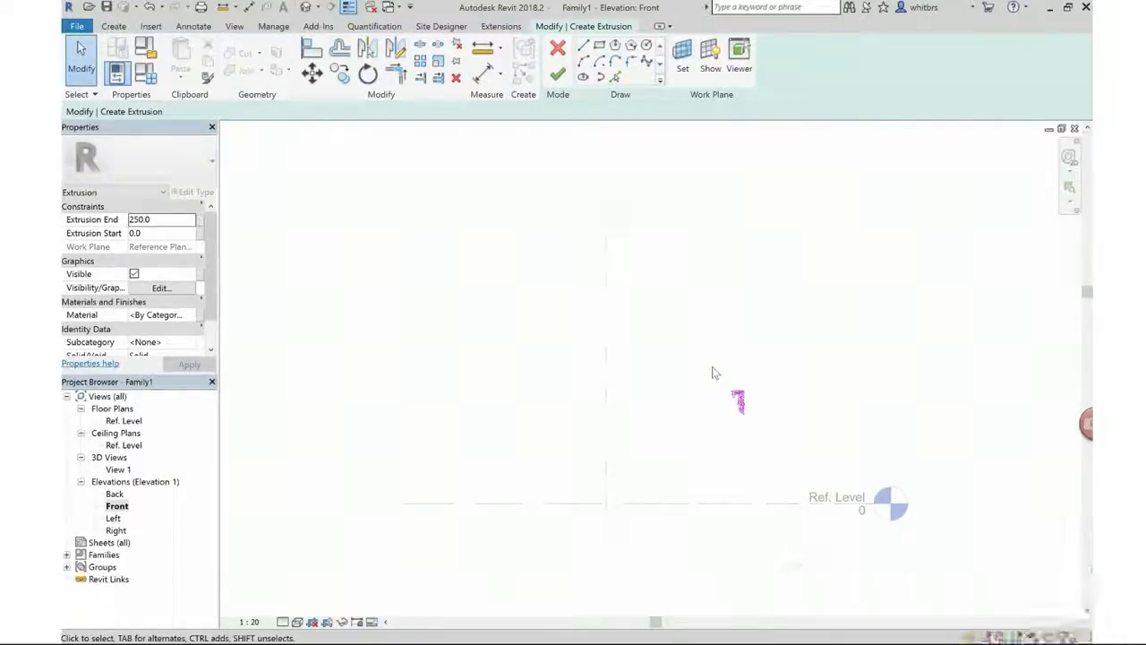
left_click_drag(714, 373, 765, 448)
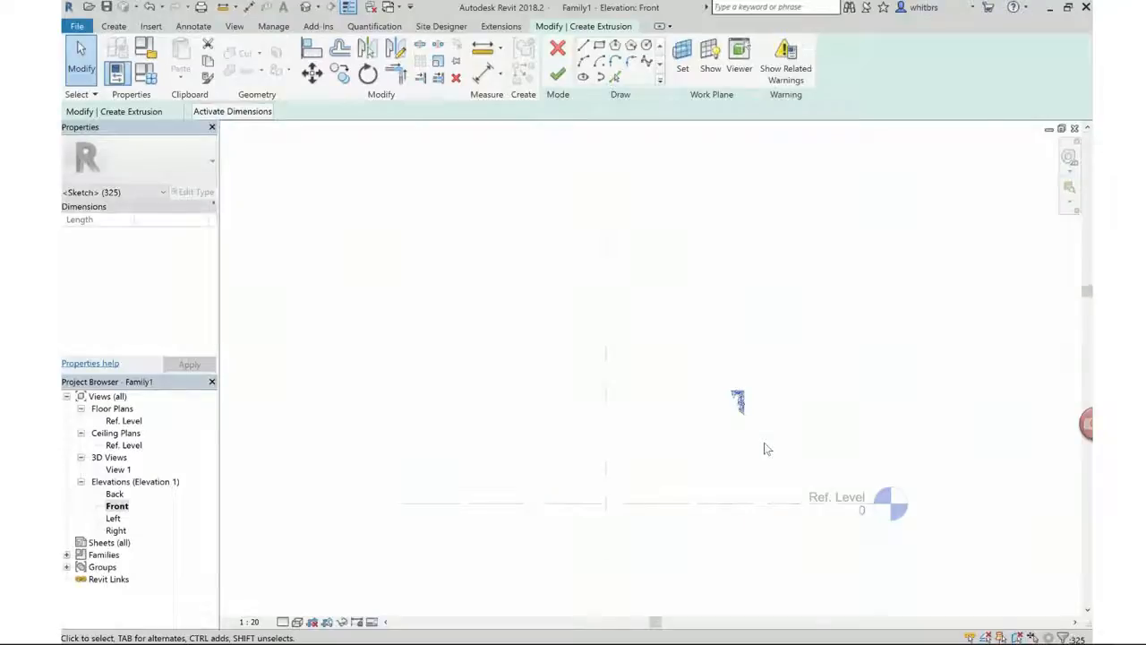
key("m")
key("v")
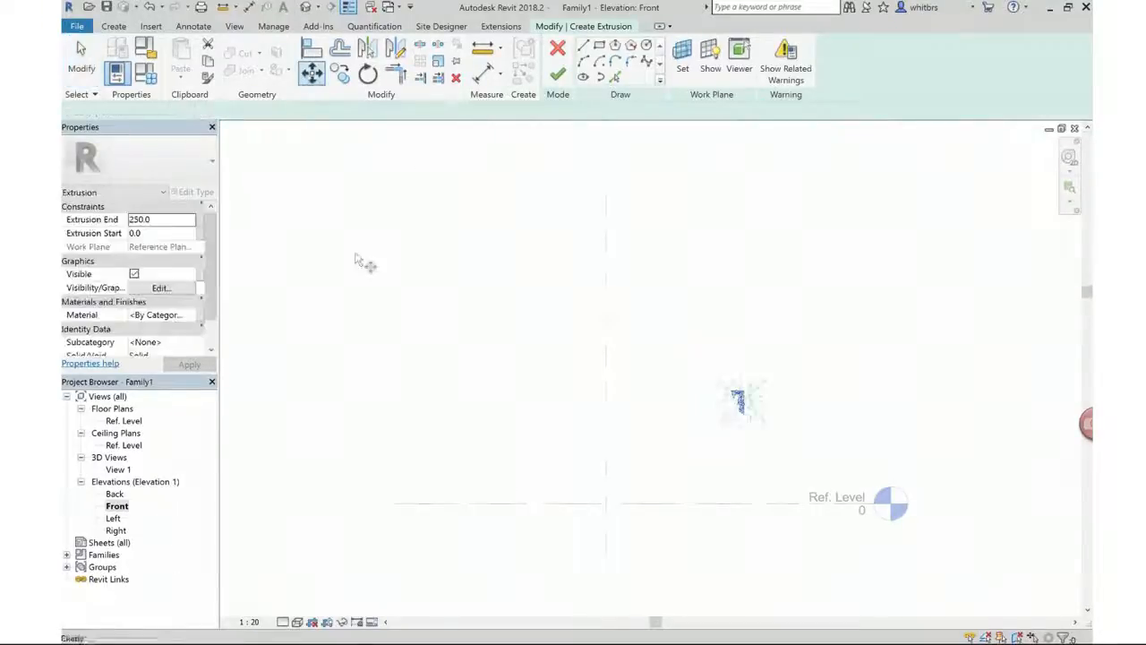
left_click(742, 394)
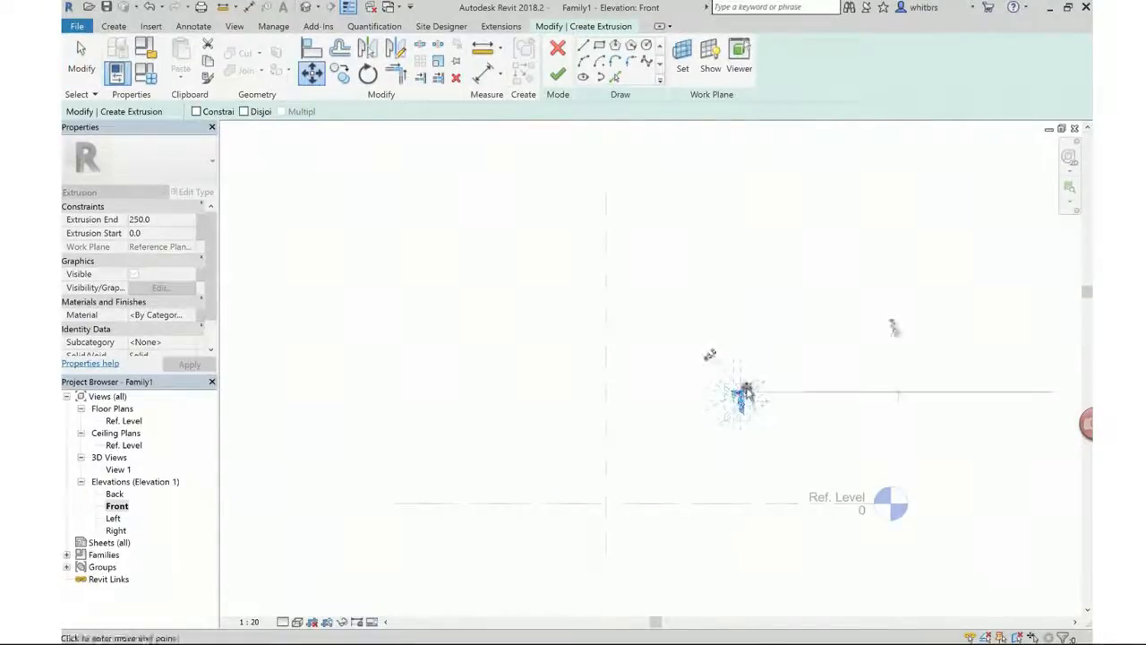
left_click(591, 483)
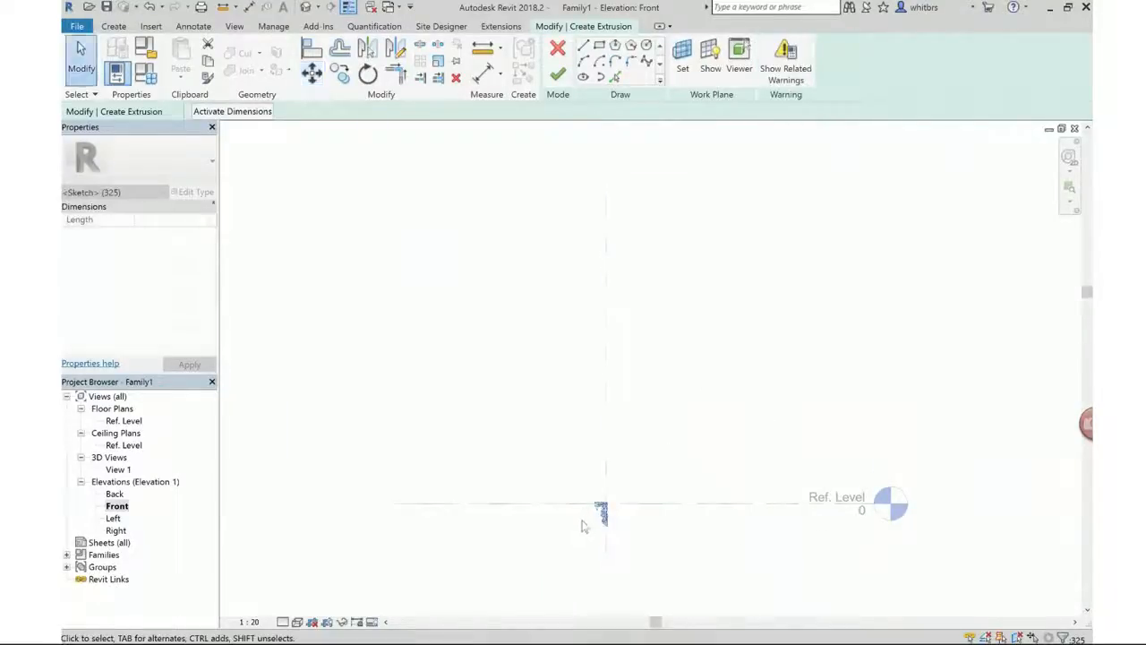
Step: Move the whole bracket sketch again so its top-right corner sits exactly on the intersection of the reference planes
scroll(641, 475, "up", 3)
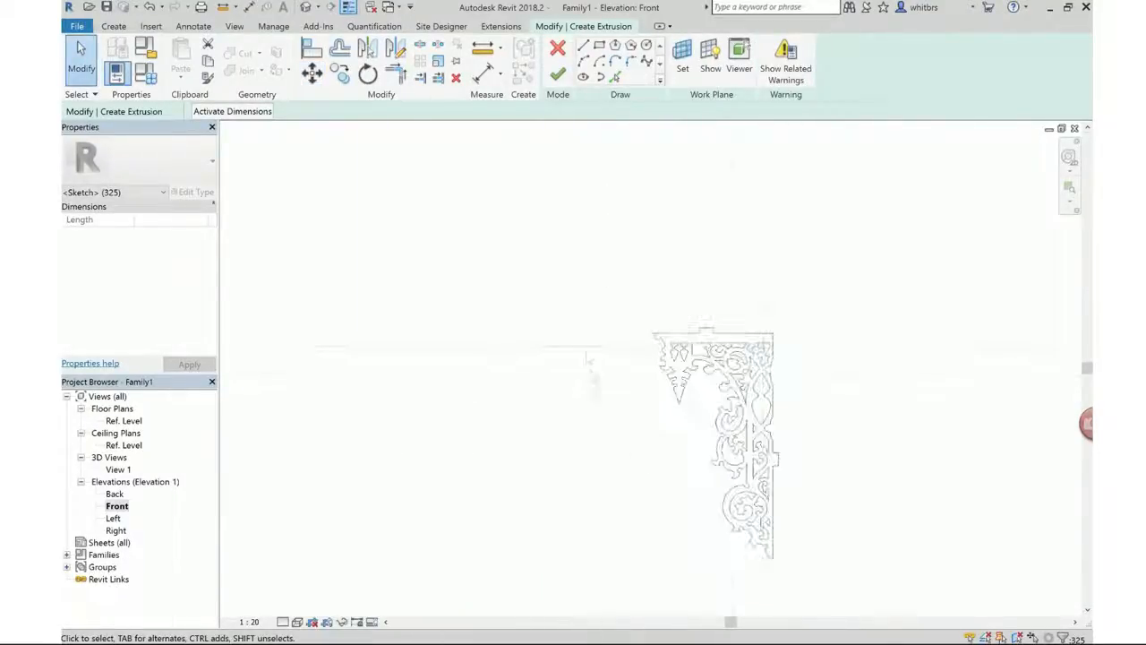
scroll(586, 287, "down", 1)
mouse_move(586, 292)
left_mouse_down()
mouse_move(686, 360)
mouse_move(773, 545)
left_mouse_up()
left_click(312, 74)
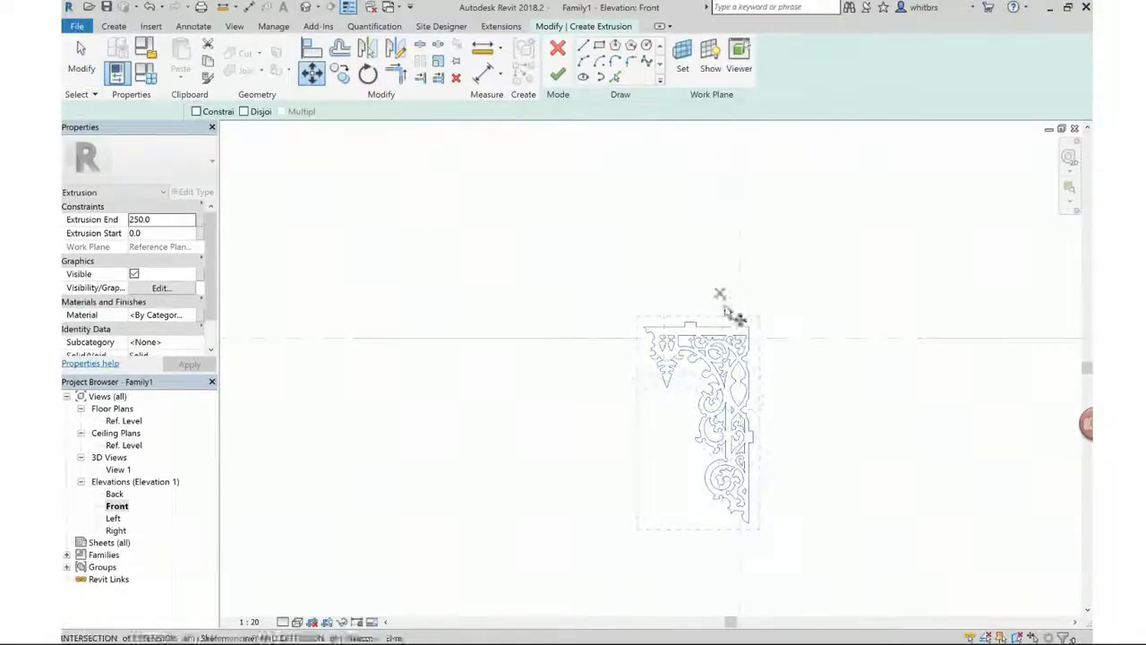
scroll(724, 367, "up", 5)
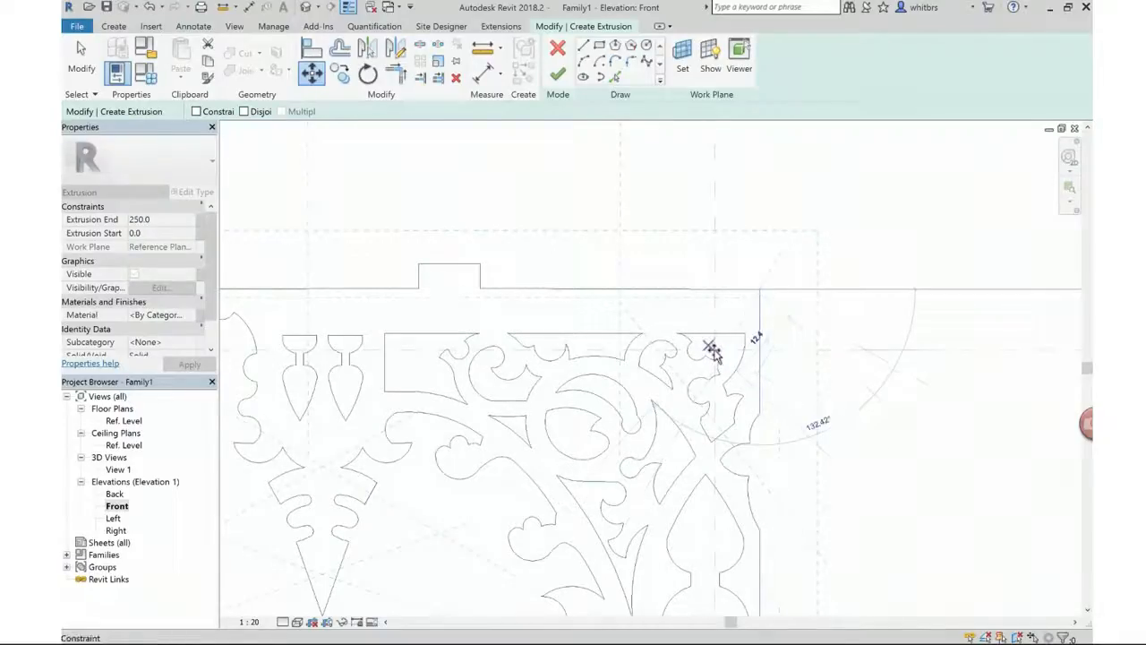
left_click(715, 349)
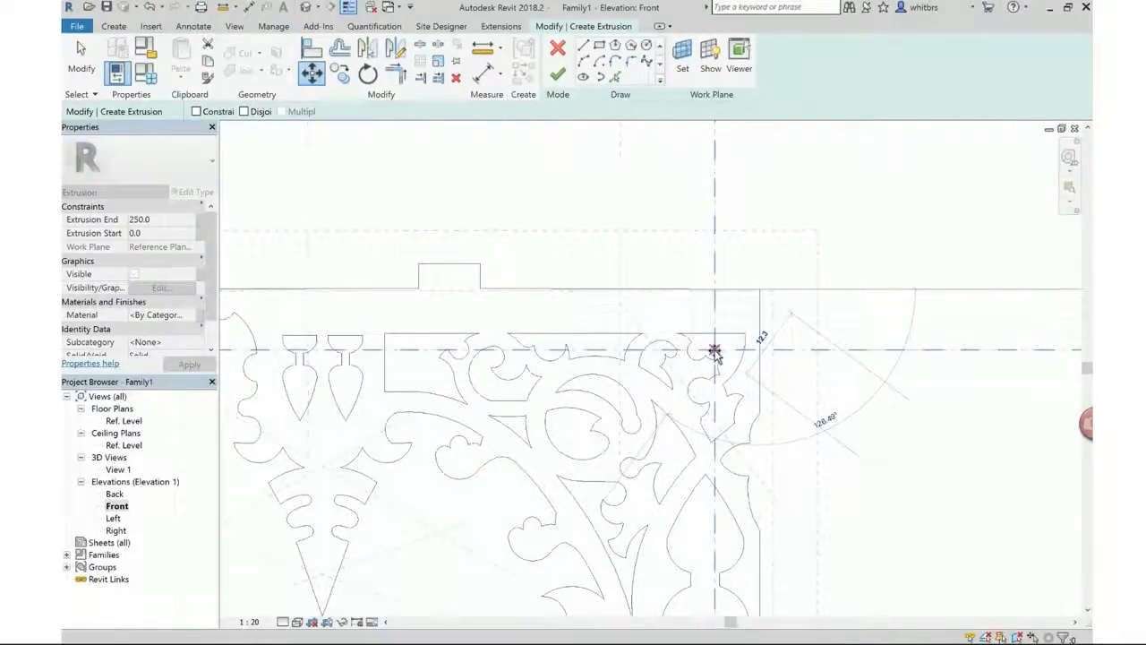
left_click(716, 347)
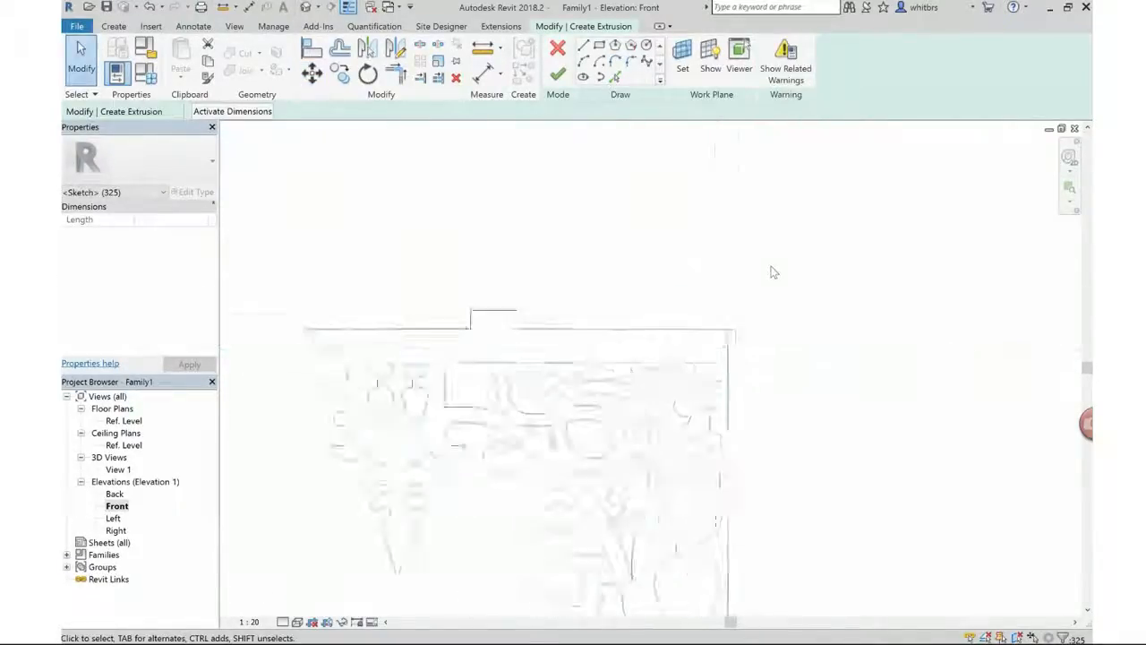
scroll(748, 255, "down", 3)
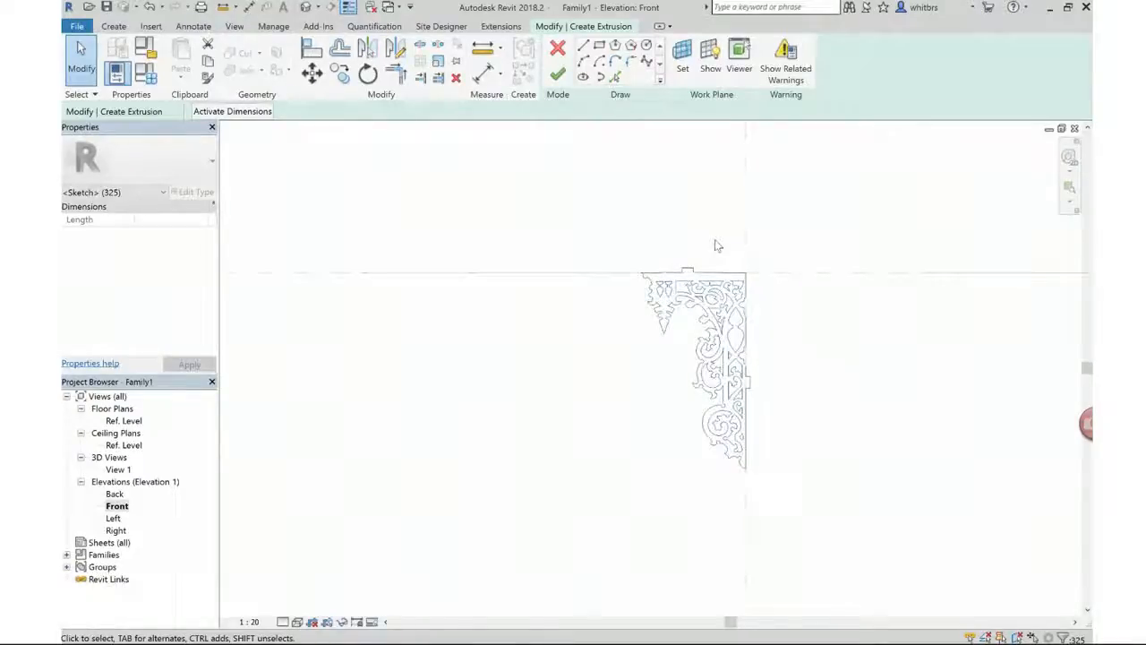
Step: Set the Extrusion End to 10 and try to finish the bracket extrusion, returning to the sketch
left_click(635, 240)
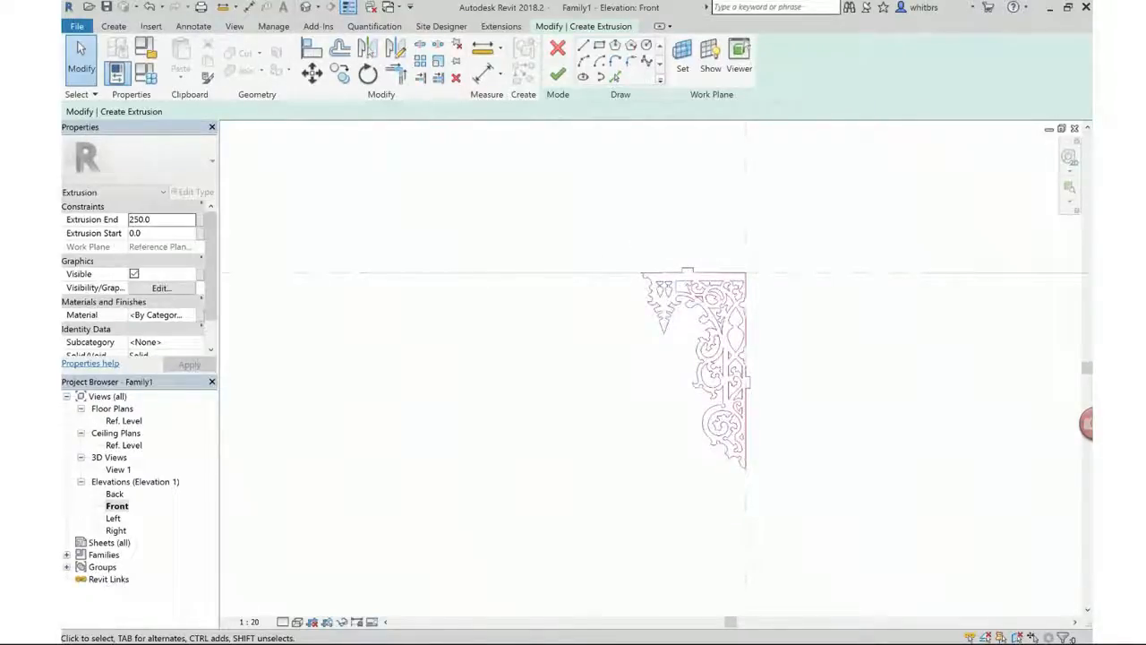
left_click(175, 224)
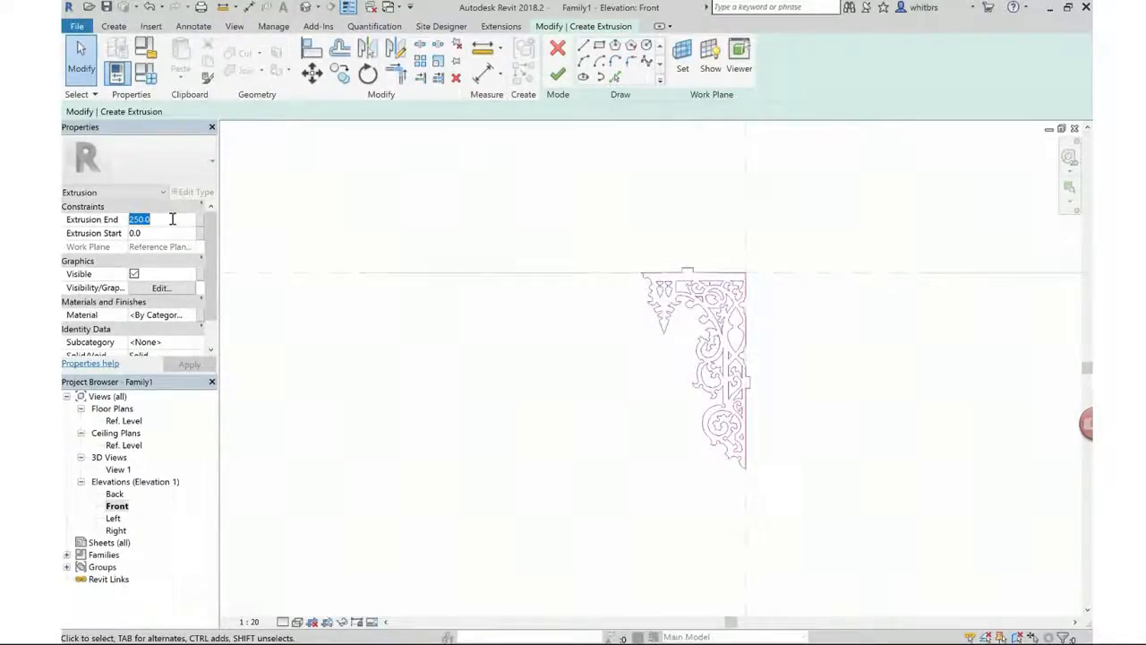
type("10.0")
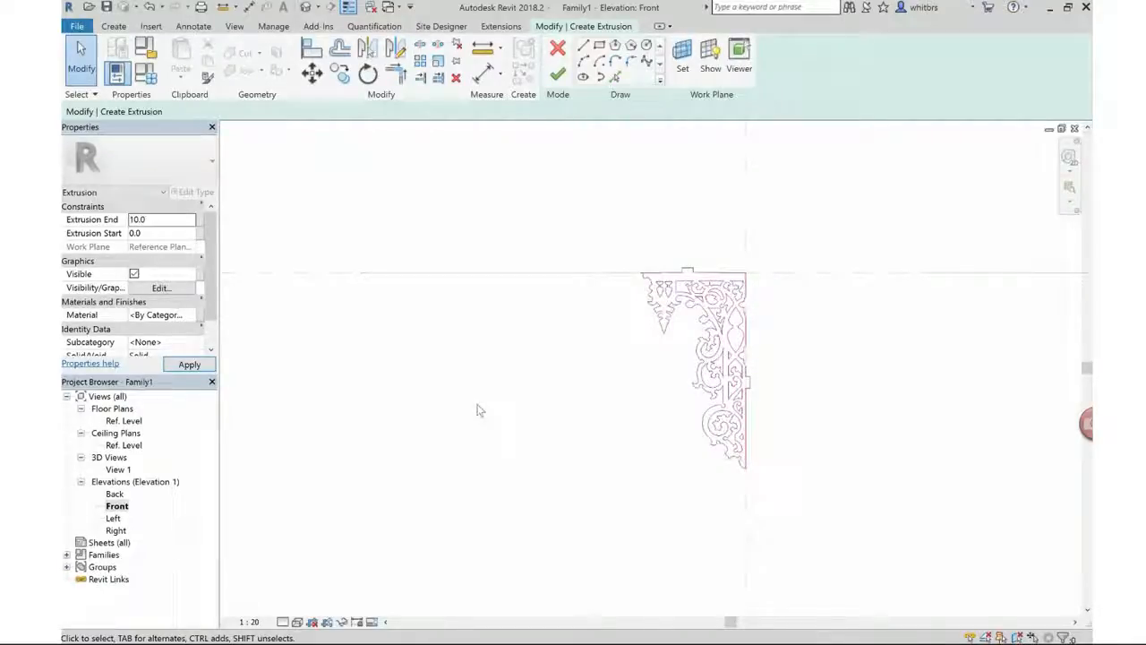
left_click(558, 75)
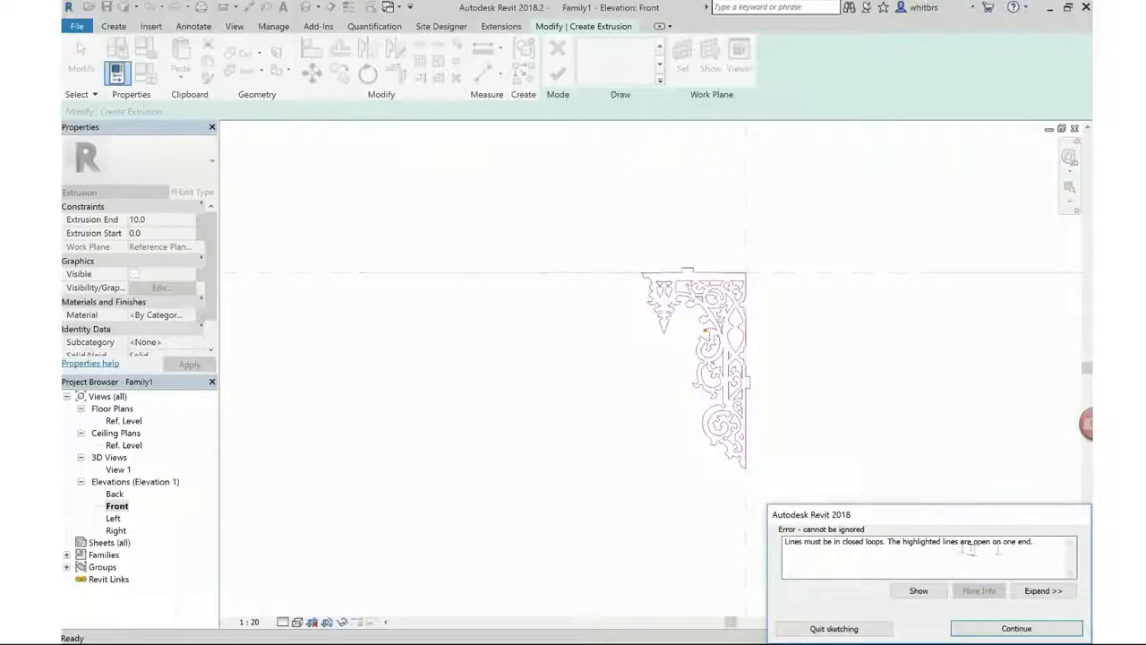
left_click(991, 629)
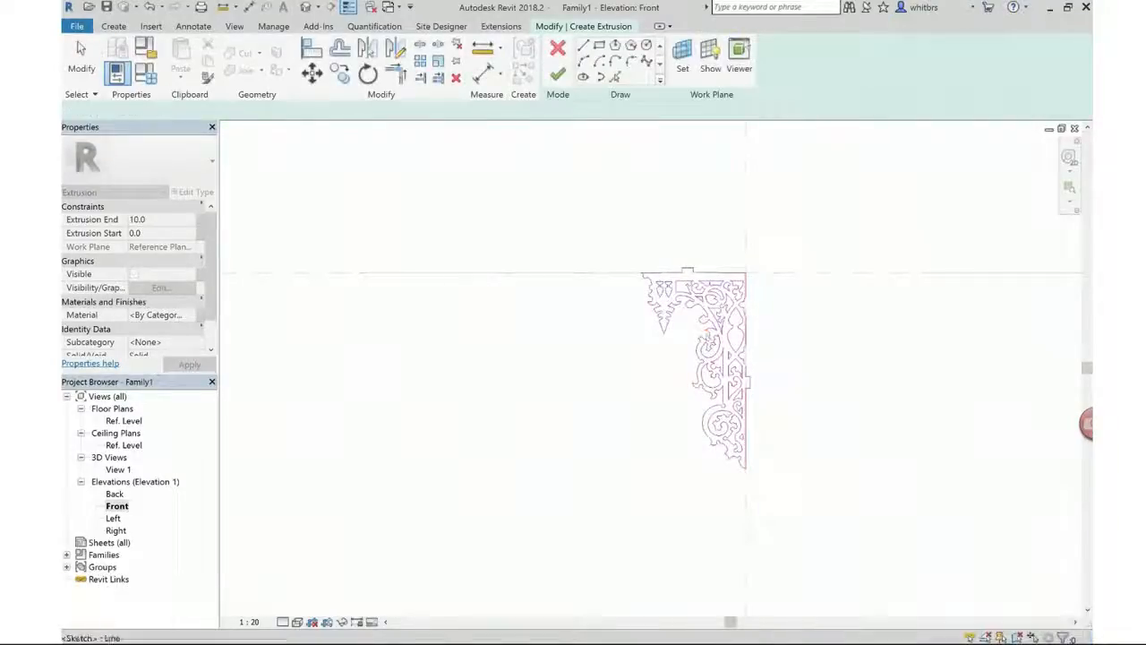
Step: Trim the overrunning line end at the scroll's leaf tip so the two bracket sketch lines meet in a clean corner
scroll(716, 343, "up", 5)
scroll(716, 342, "up", 8)
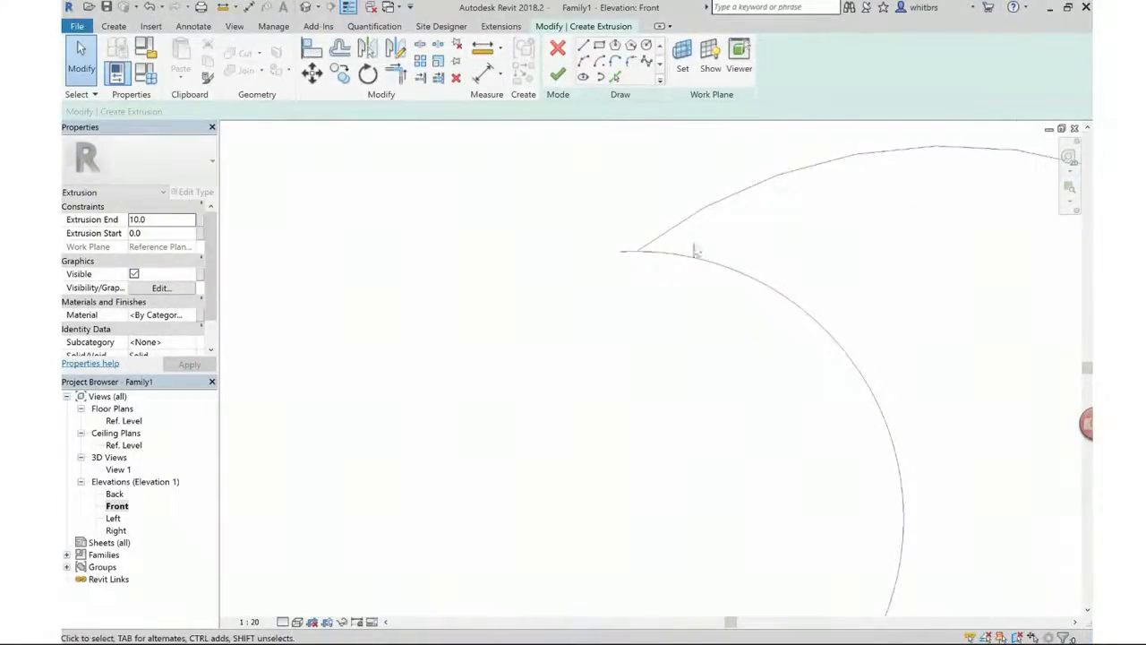
left_click(395, 74)
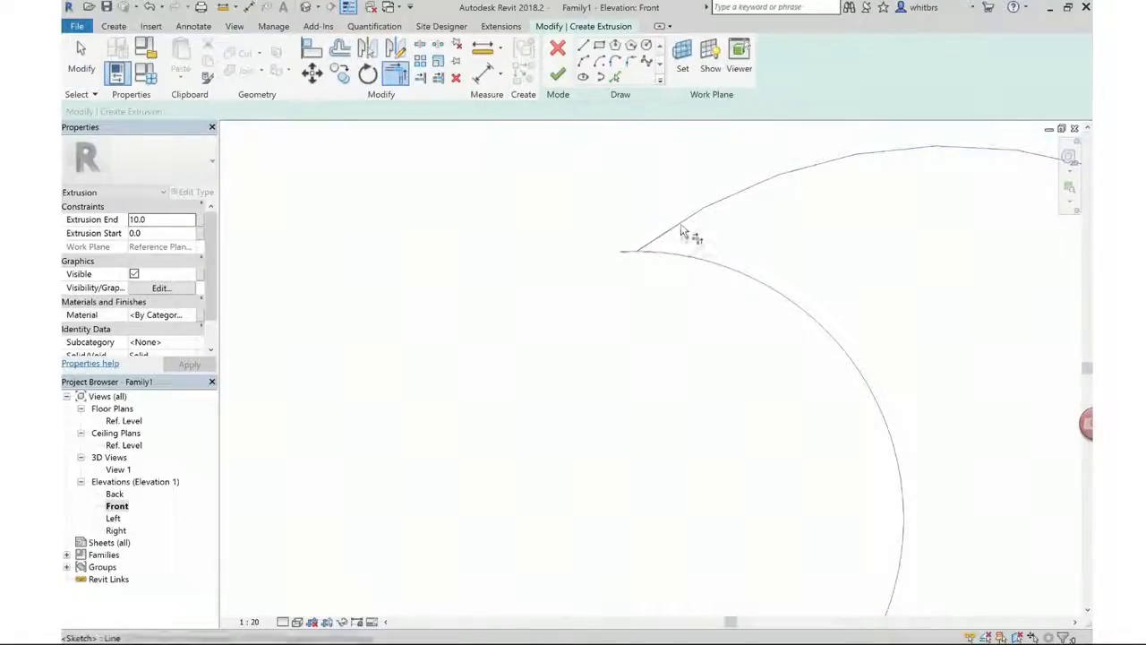
scroll(684, 264, "down", 10)
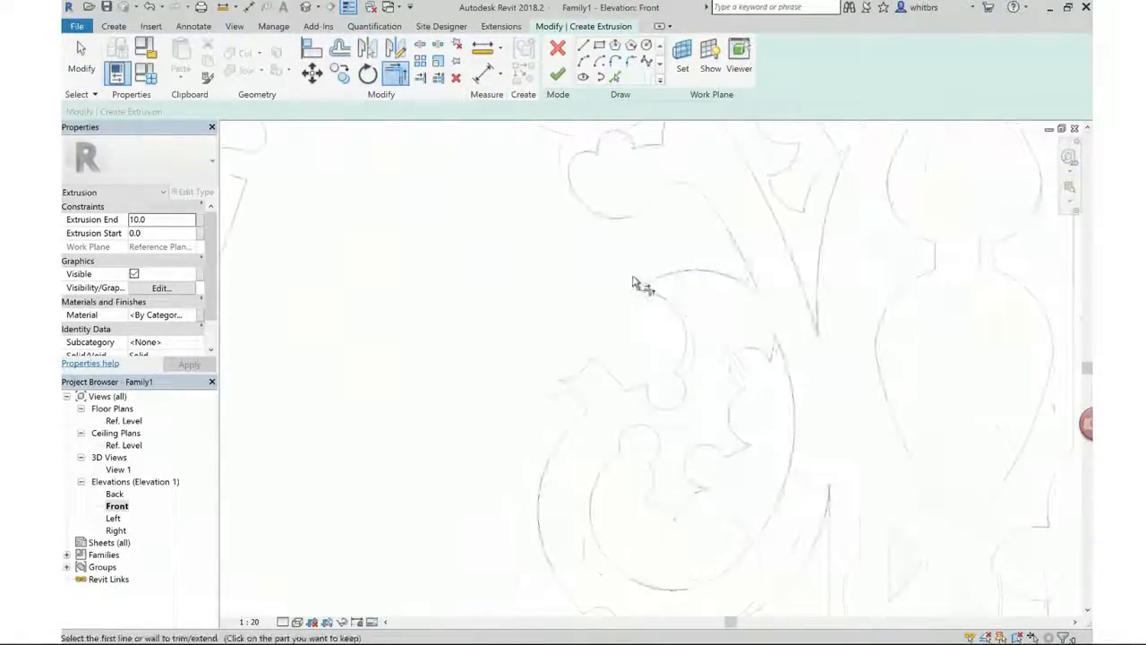
scroll(613, 293, "down", 8)
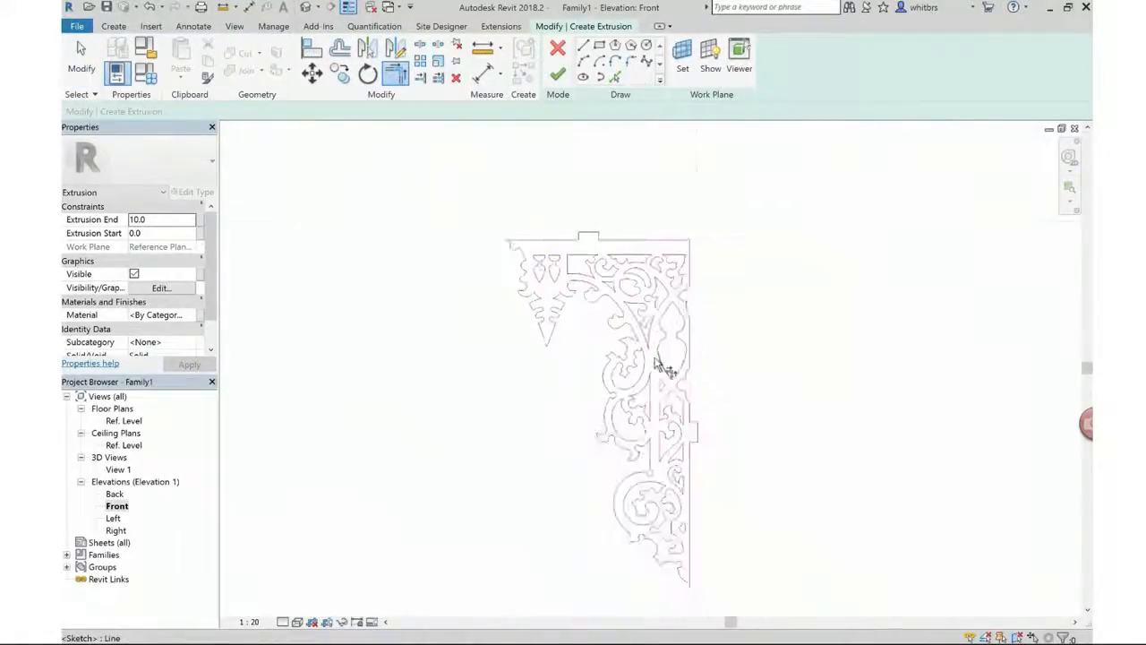
Step: Finish the bracket extrusion and inspect the solid in the default 3D view, turned towards its front face
left_click(556, 75)
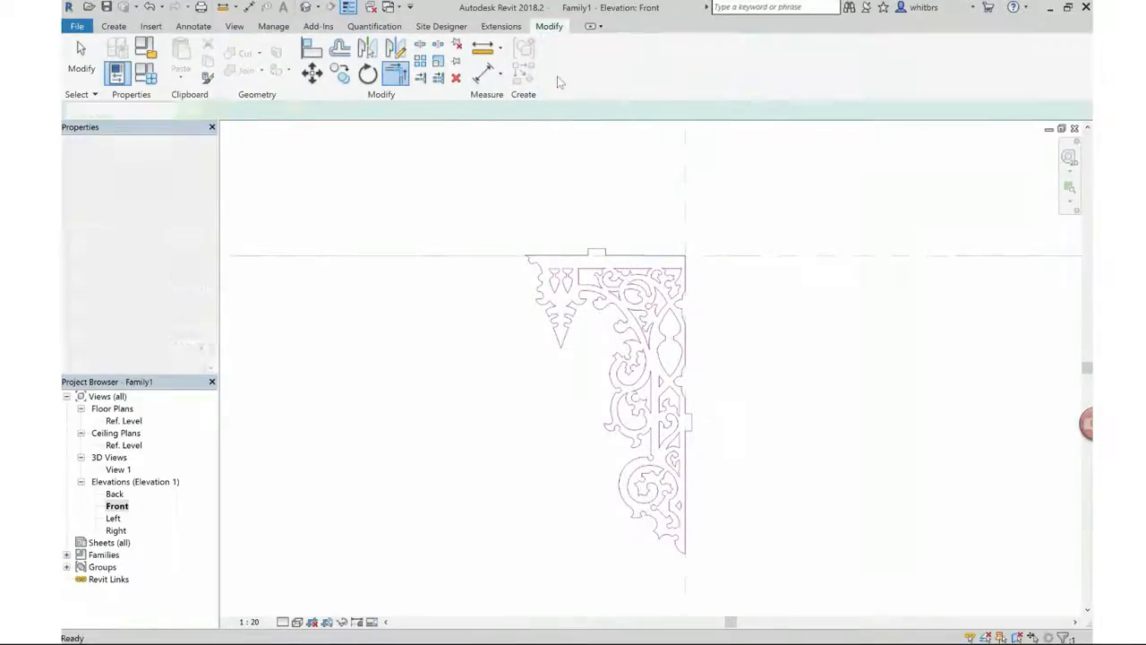
key("Escape")
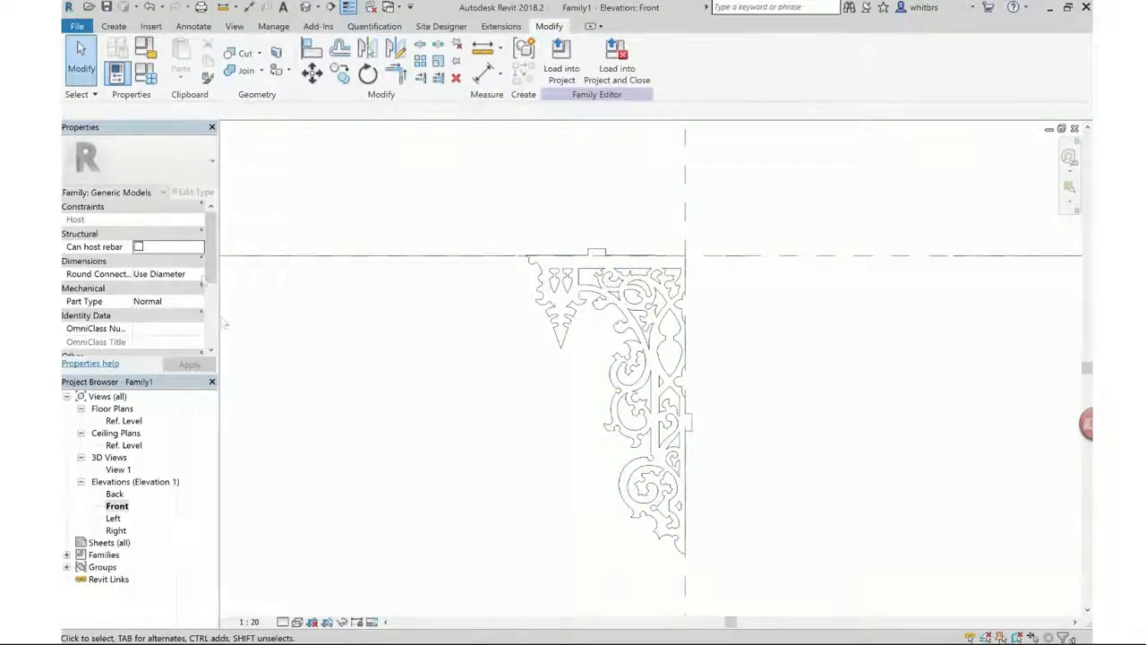
left_click(305, 7)
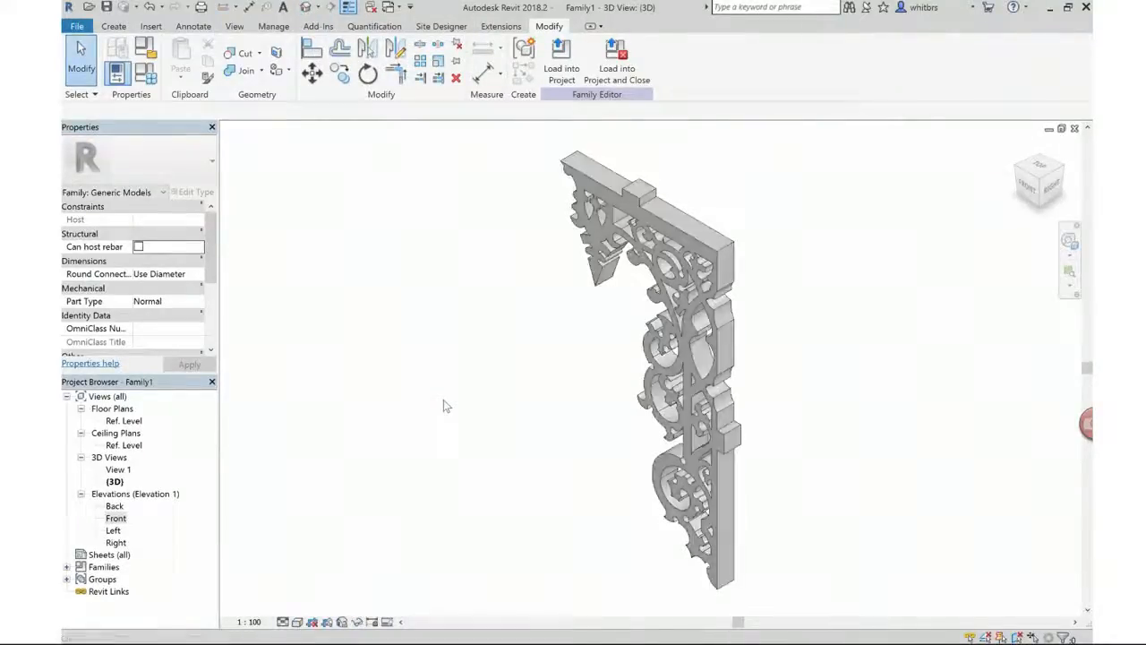
mouse_move(1031, 183)
left_mouse_down()
mouse_move(1074, 149)
mouse_move(1022, 193)
left_mouse_up()
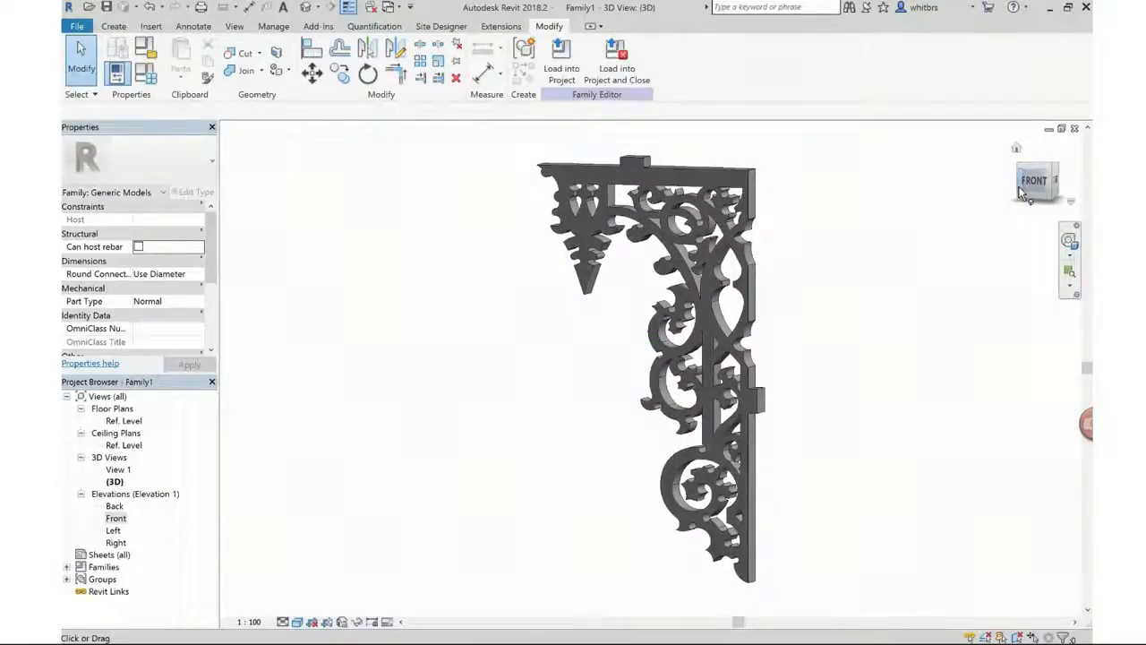
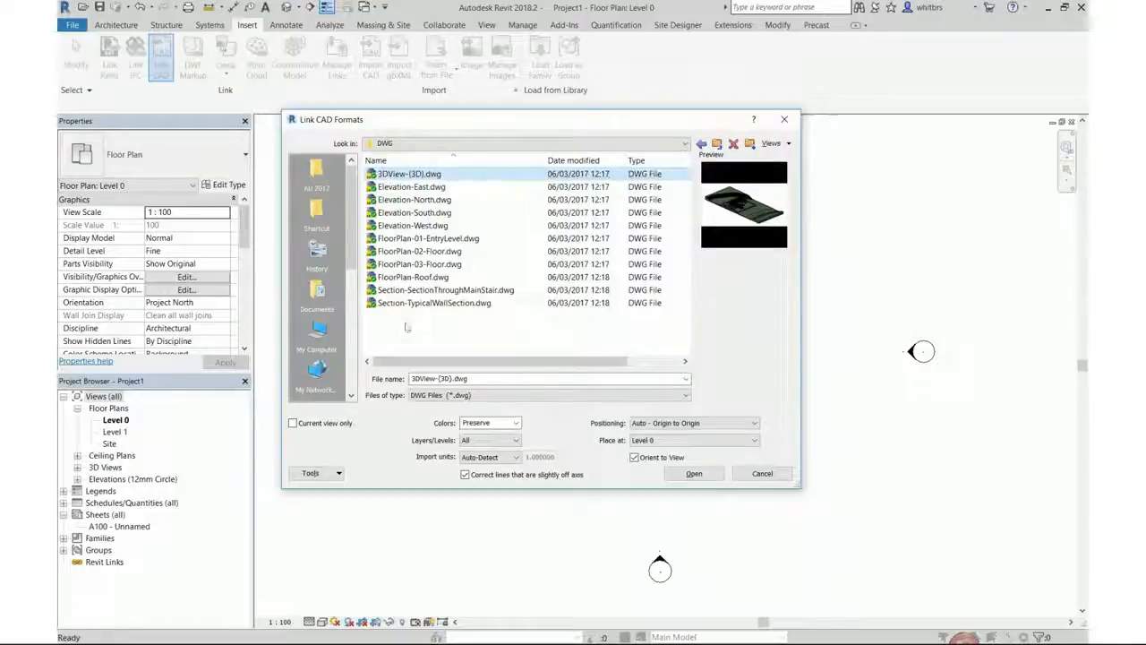
Step: Link FloorPlan-01-EntryLevel.dwg into Level 0 in Black and White, with off-axis line correction turned off, and fit it in the view
left_click(406, 327)
left_click(419, 240)
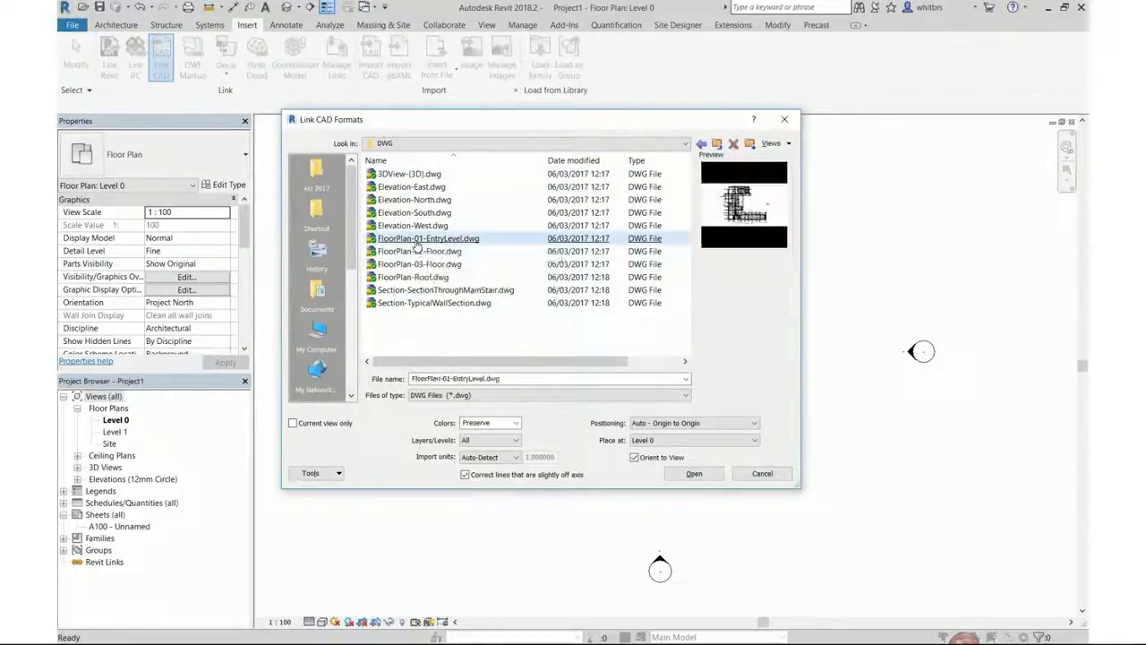
left_click(515, 423)
left_click(487, 451)
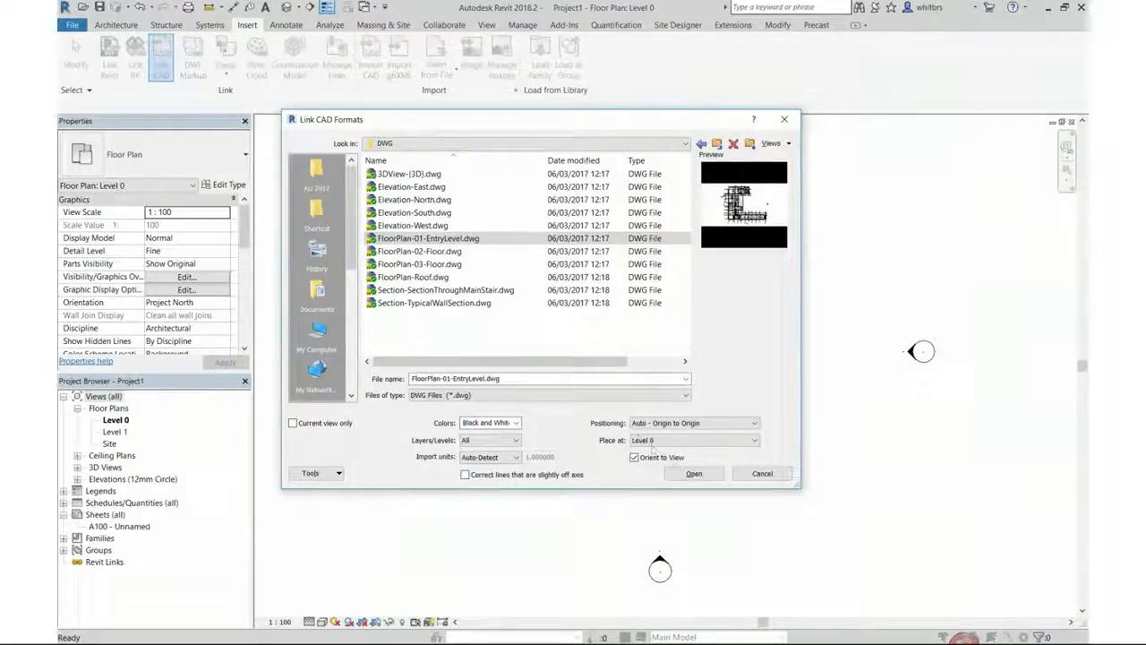
left_click(693, 474)
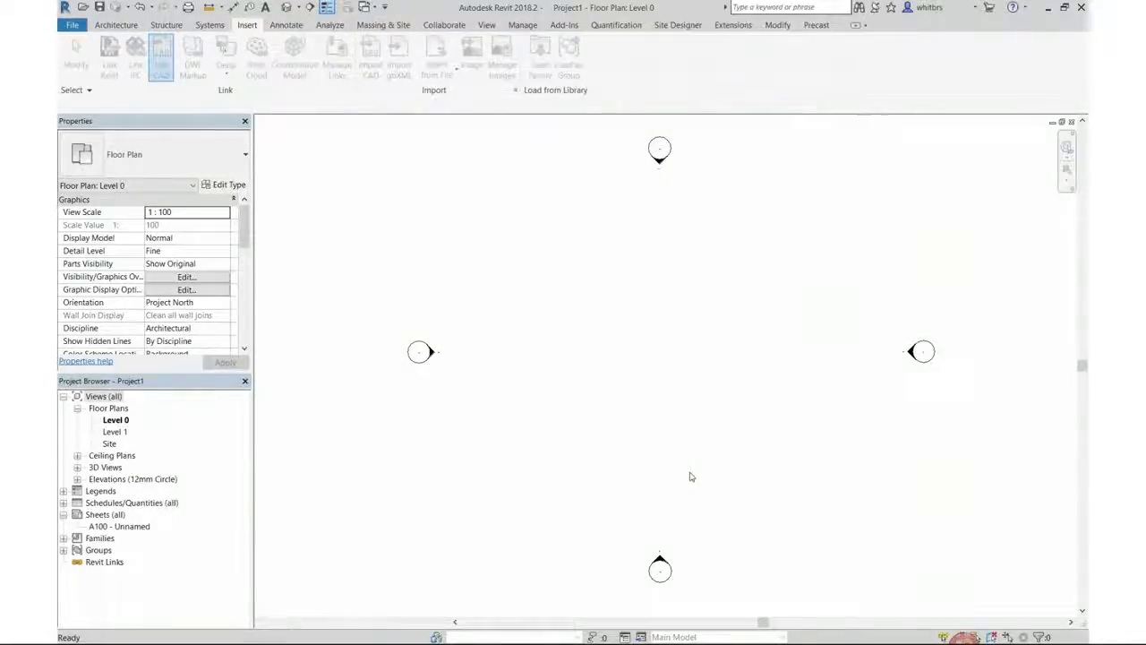
right_click(360, 425)
left_click(407, 534)
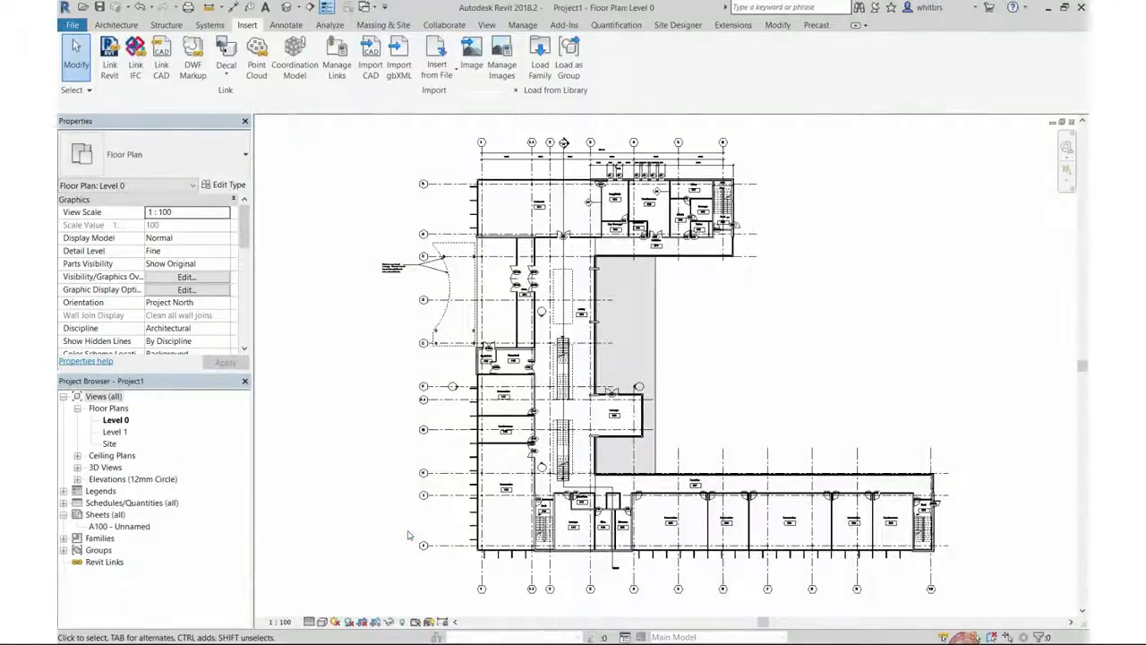
Step: Create grid 1 by picking the matching vertical grid line of the linked entry-level plan
scroll(434, 555, "up", 2)
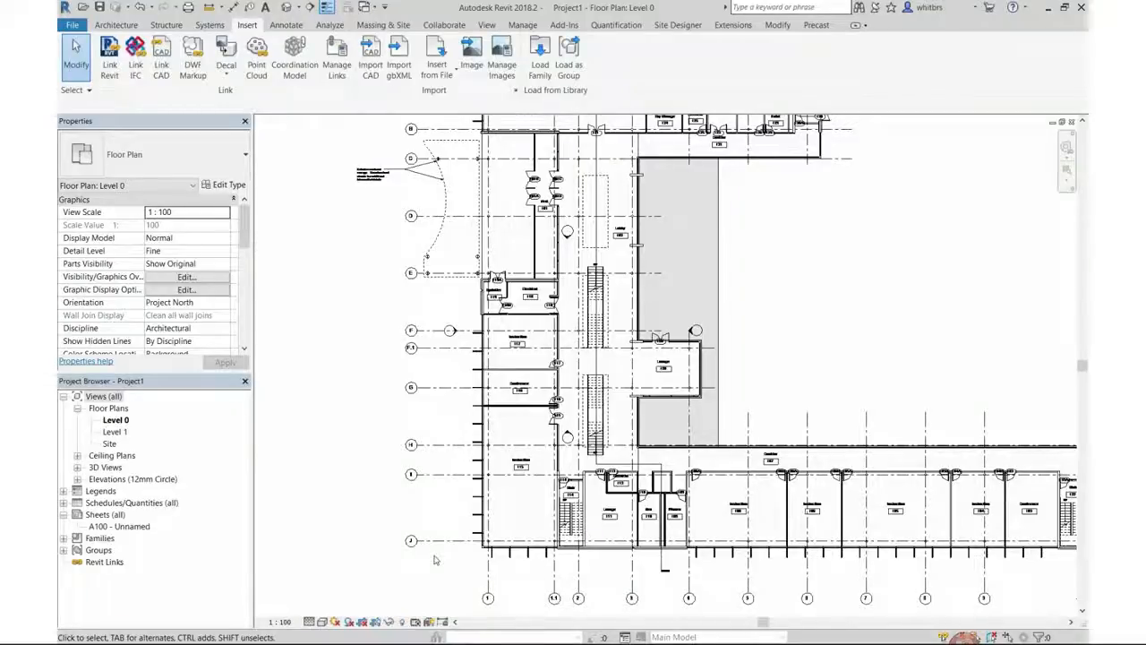
scroll(434, 559, "down", 2)
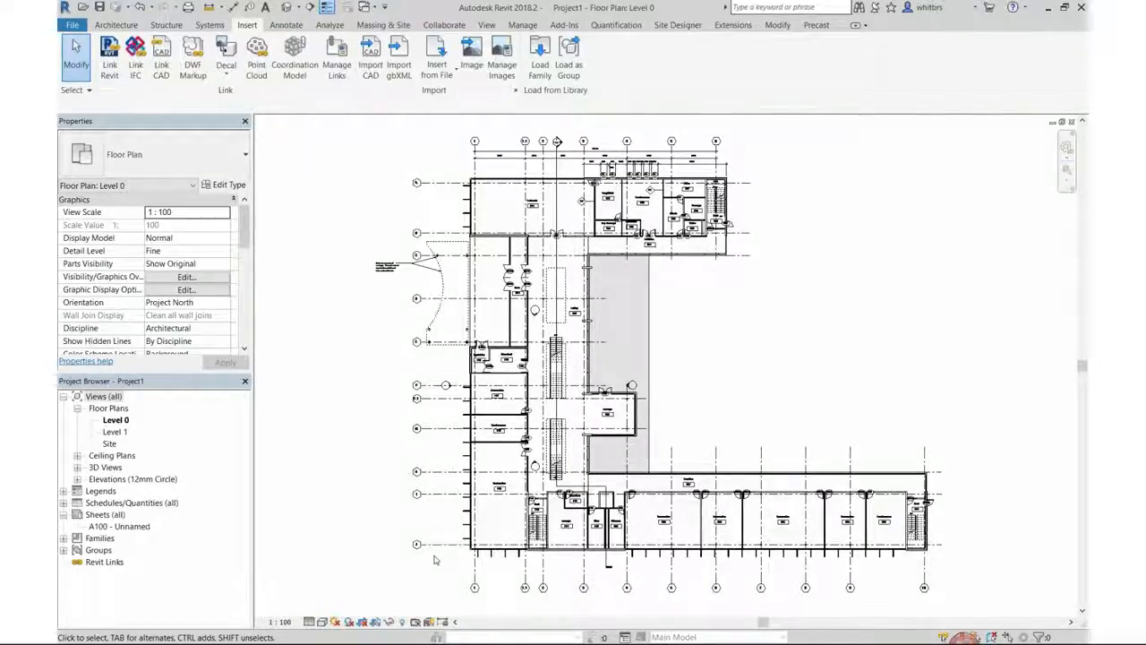
left_click(100, 26)
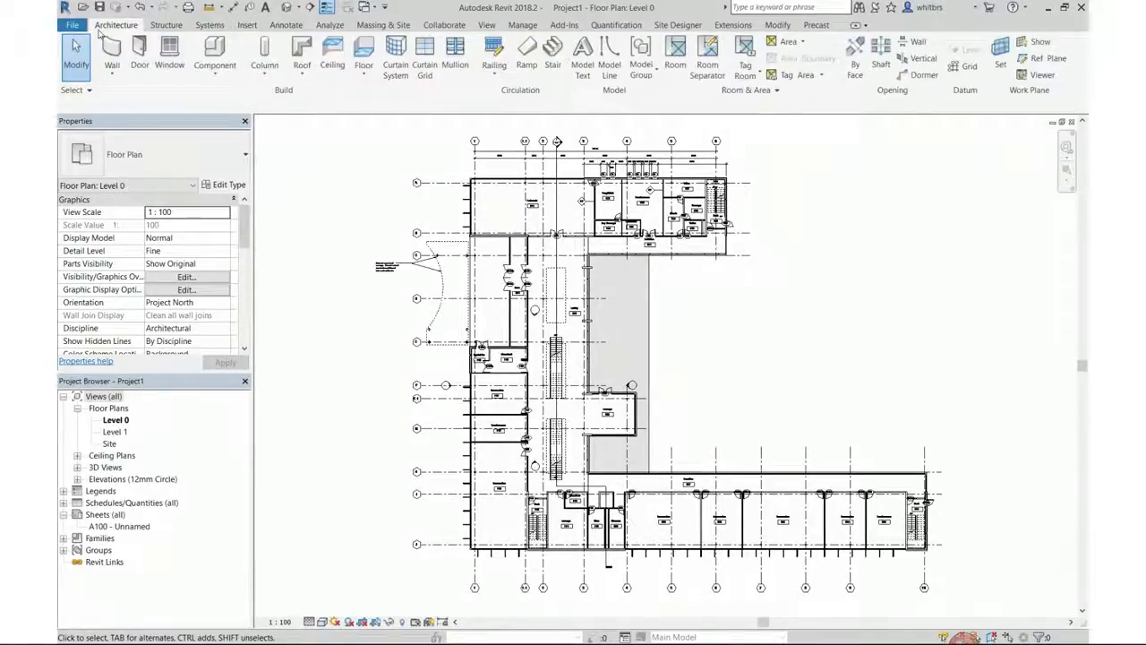
left_click(966, 68)
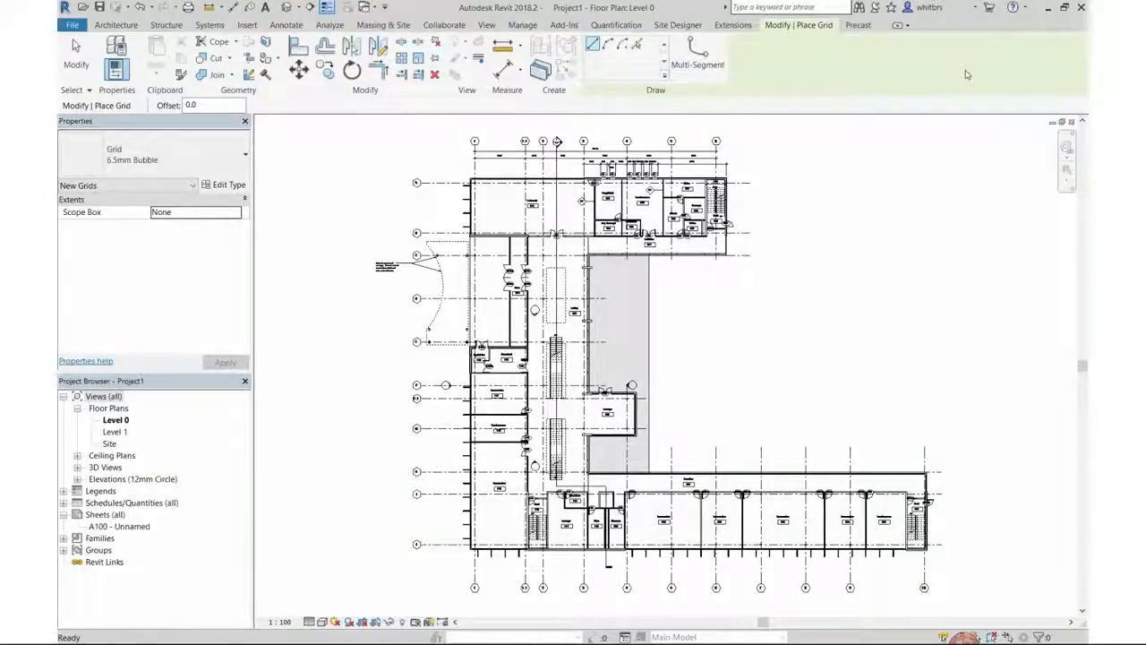
left_click(636, 44)
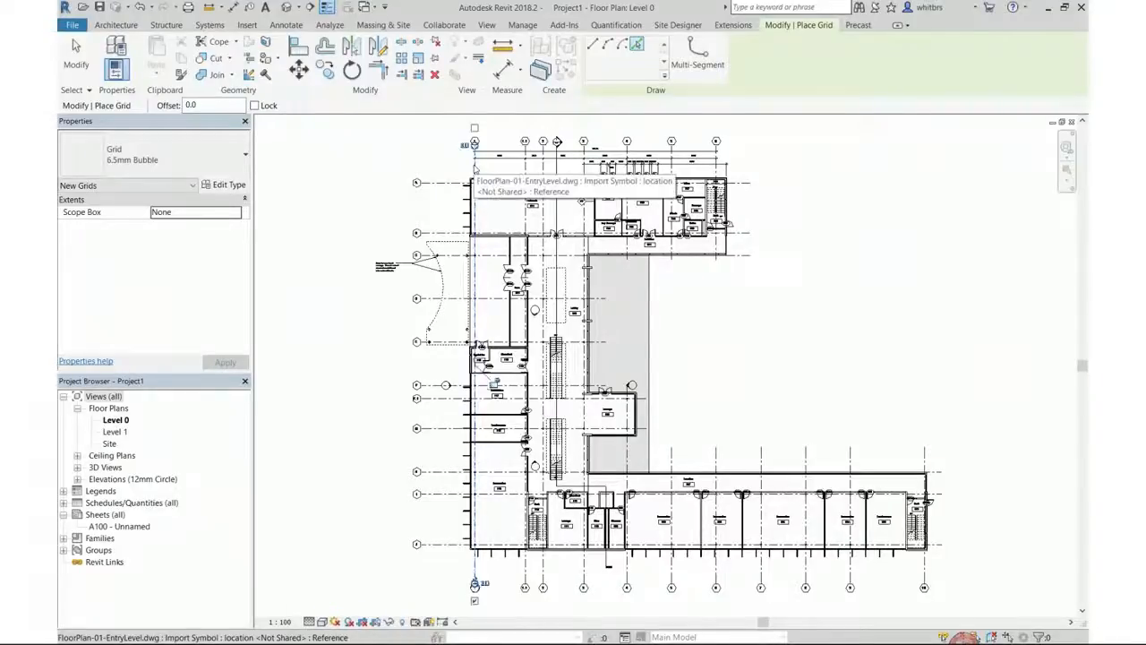
scroll(473, 603, "up", 5)
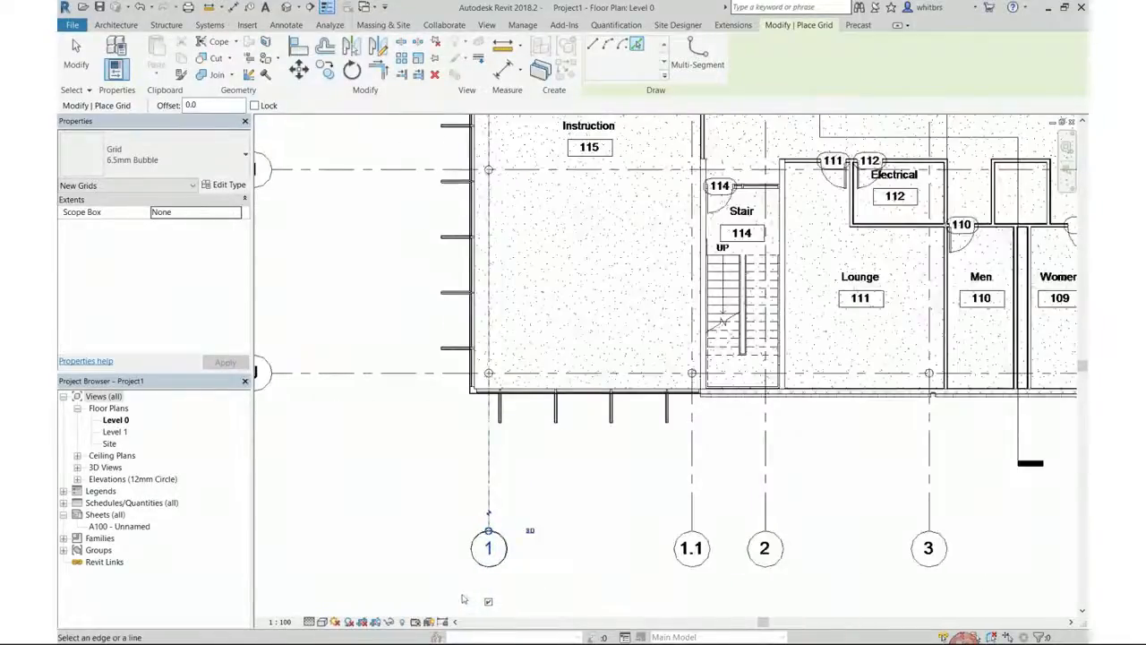
scroll(484, 586, "down", 6)
Step: Create grids 2 to 10 in order by picking the linked plan's whole-numbered vertical grid lines, skipping the intermediate line 1.1
left_click(505, 566)
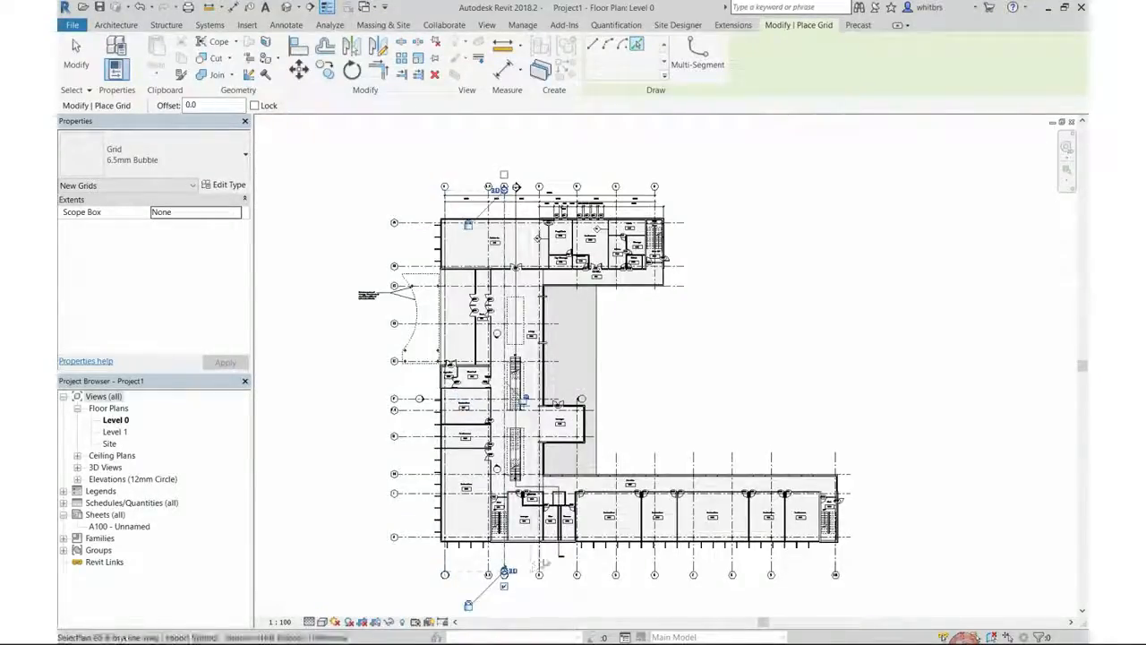
left_click(540, 565)
left_click(577, 566)
left_click(617, 564)
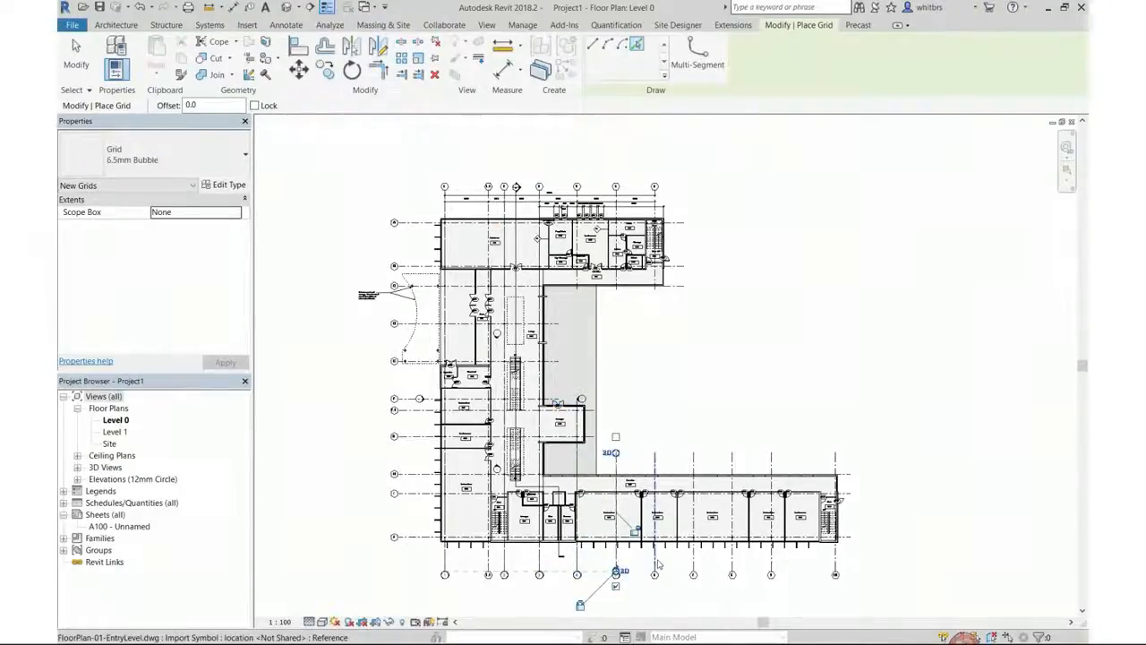
left_click(655, 564)
left_click(694, 564)
left_click(733, 565)
left_click(771, 530)
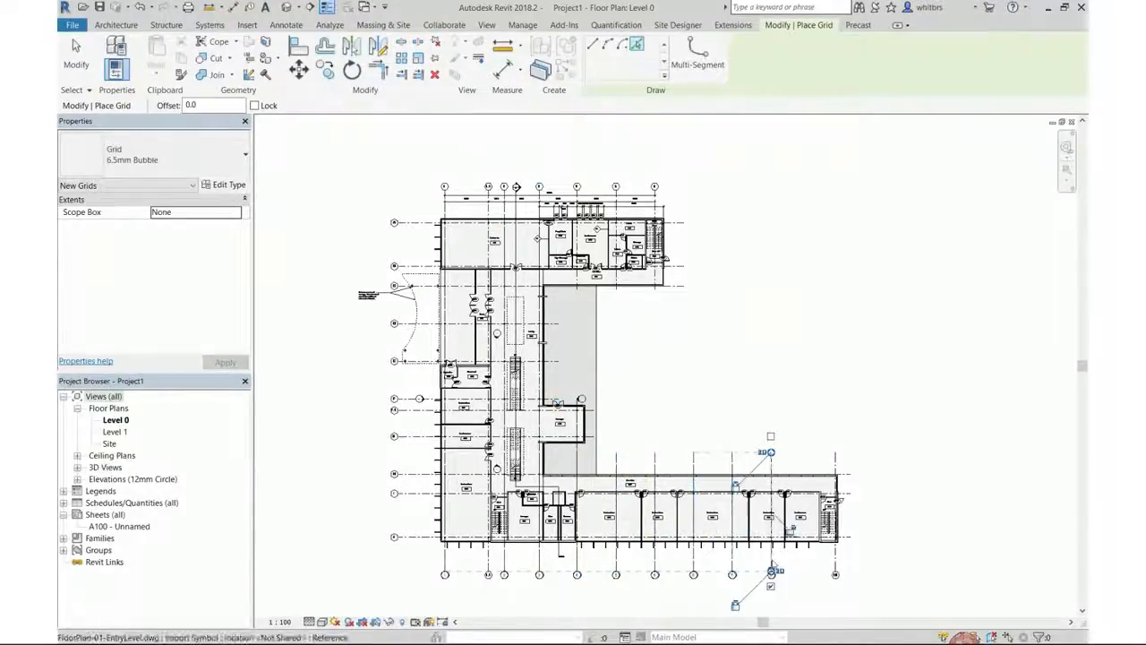
left_click(835, 530)
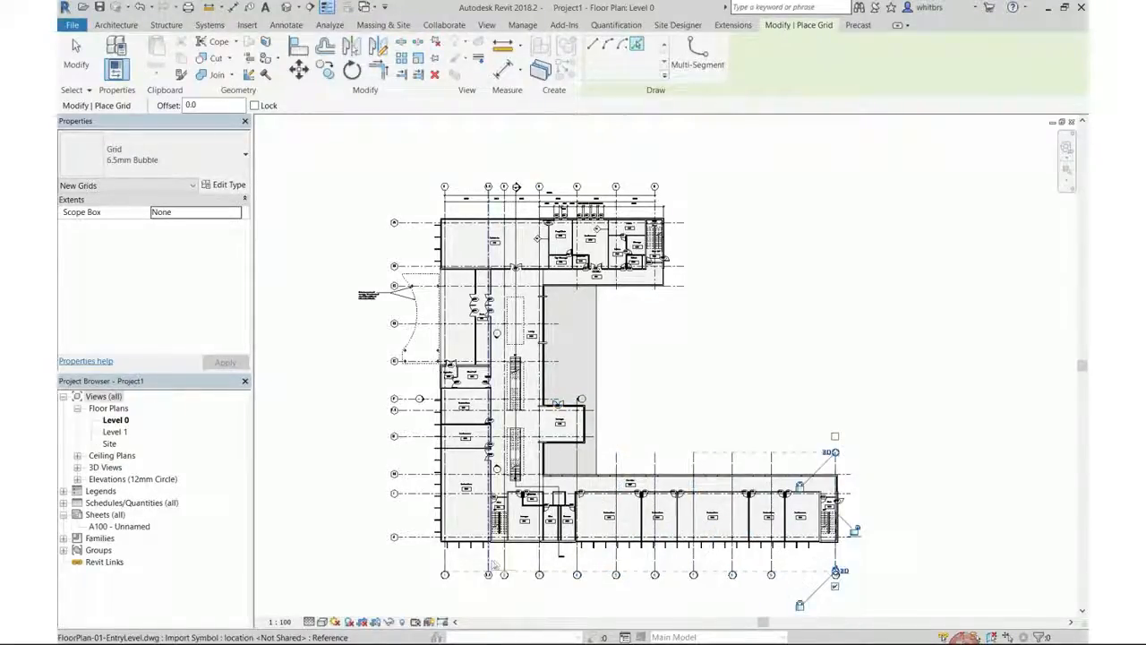
Step: Add a grid on the skipped vertical line between 1 and 2 and rename it 1.1
scroll(491, 568, "up", 8)
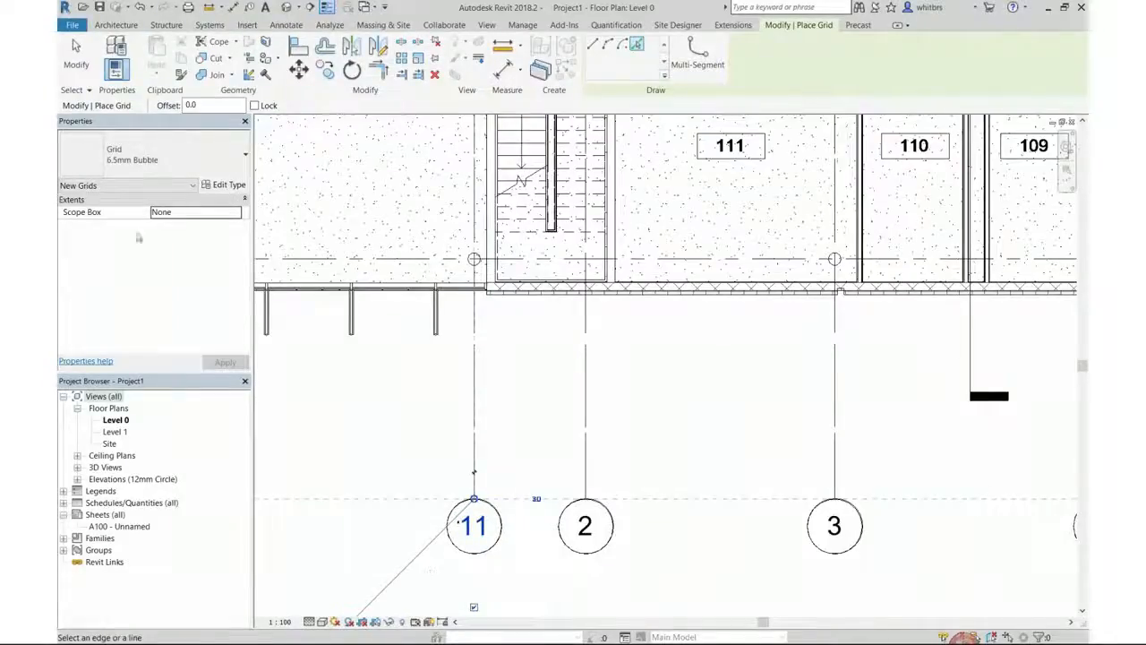
left_click(76, 54)
left_click(474, 526)
left_click(473, 526)
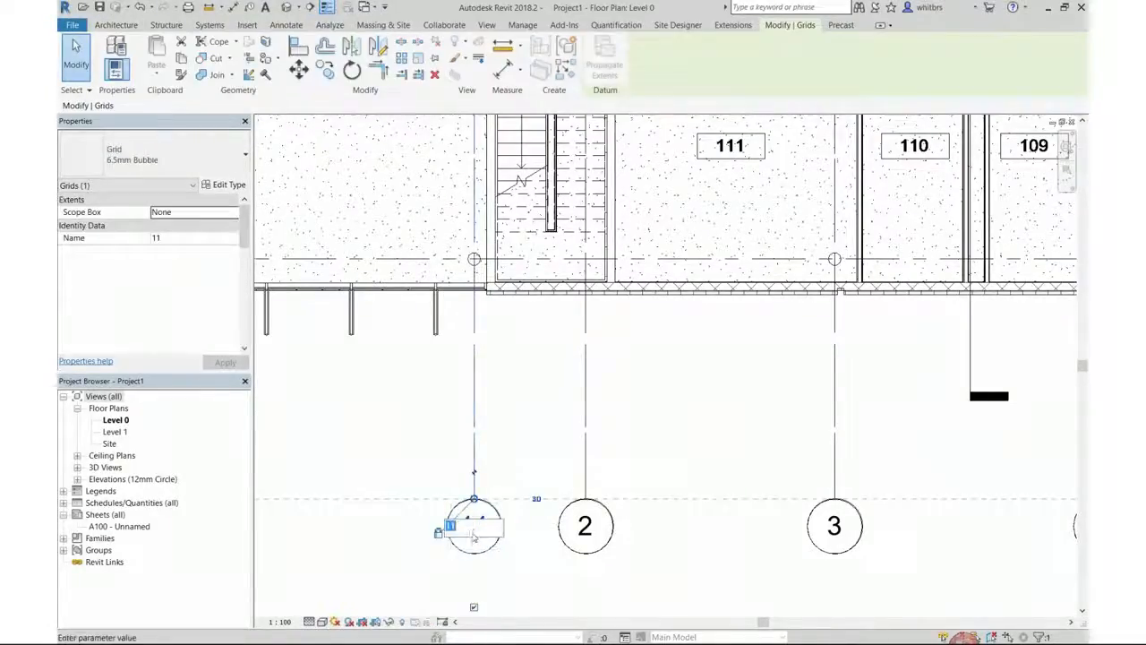
type("1.1")
key("Return")
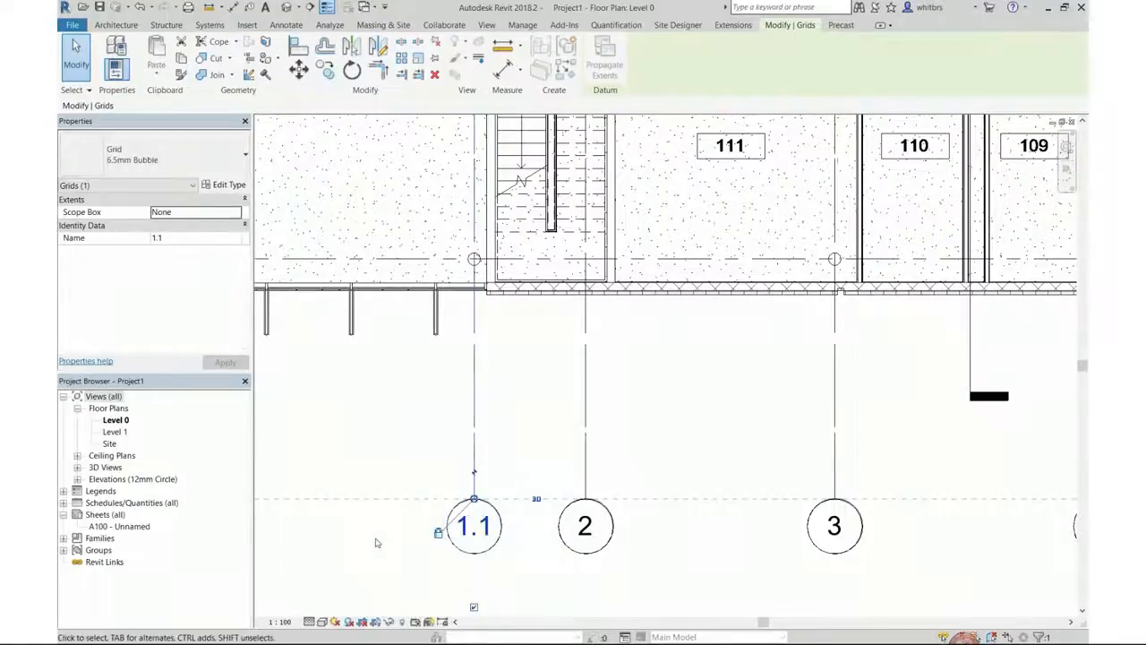
Step: Create a horizontal grid by picking the linked plan's uppermost lettered grid line and name it A
scroll(520, 556, "down", 5)
scroll(520, 556, "down", 2)
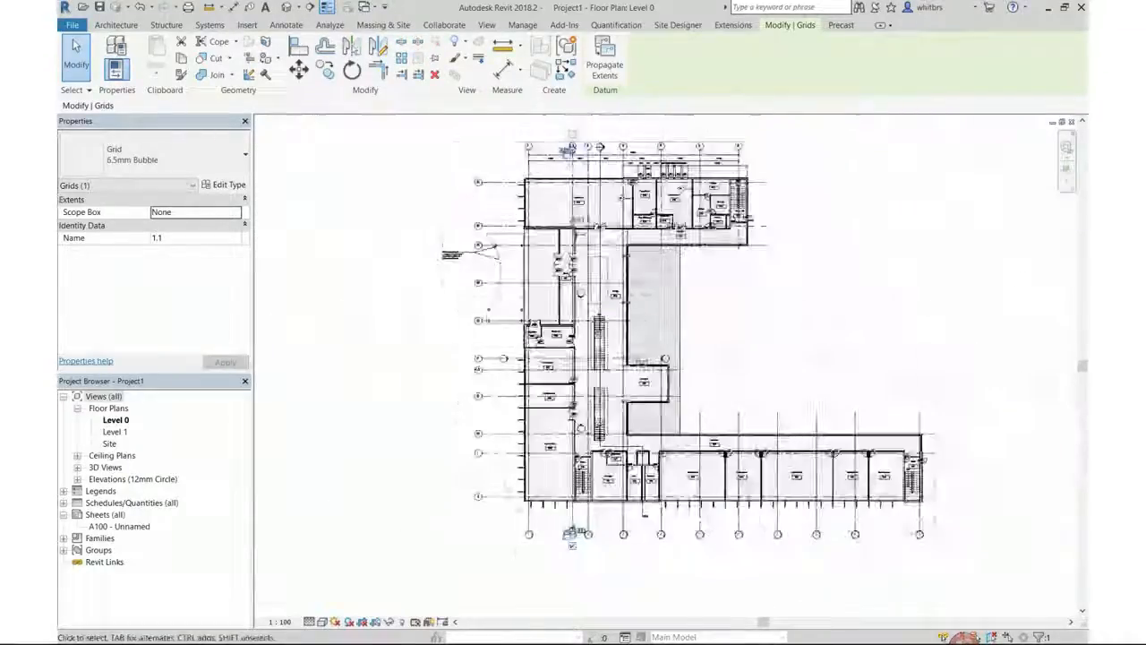
scroll(593, 285, "up", 1)
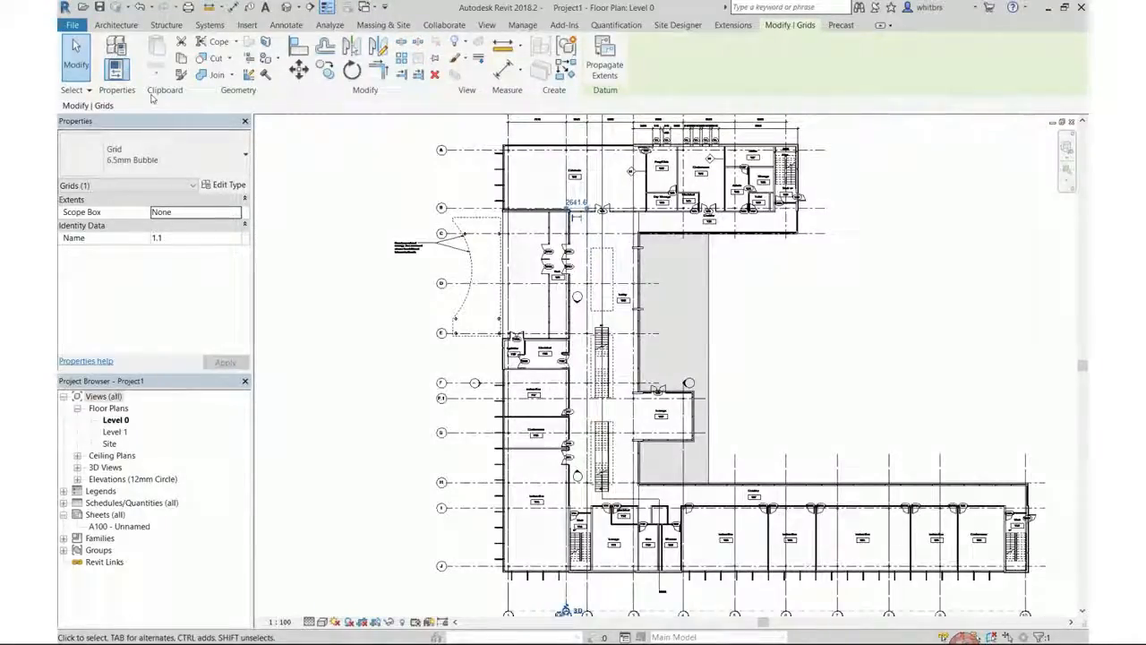
left_click(112, 25)
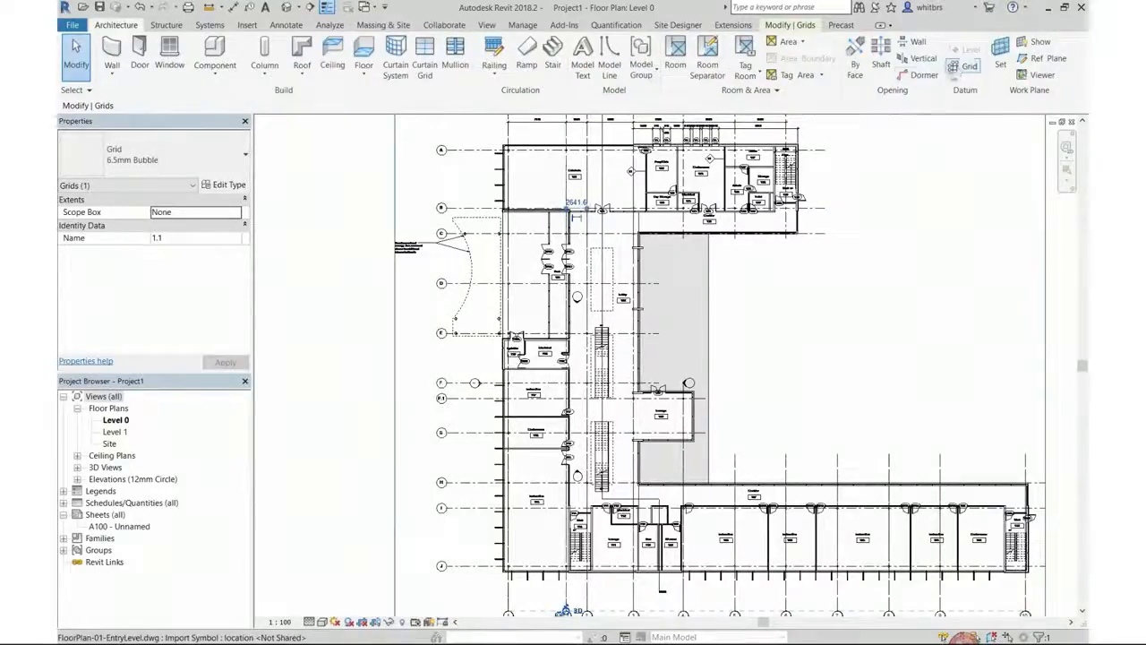
left_click(953, 79)
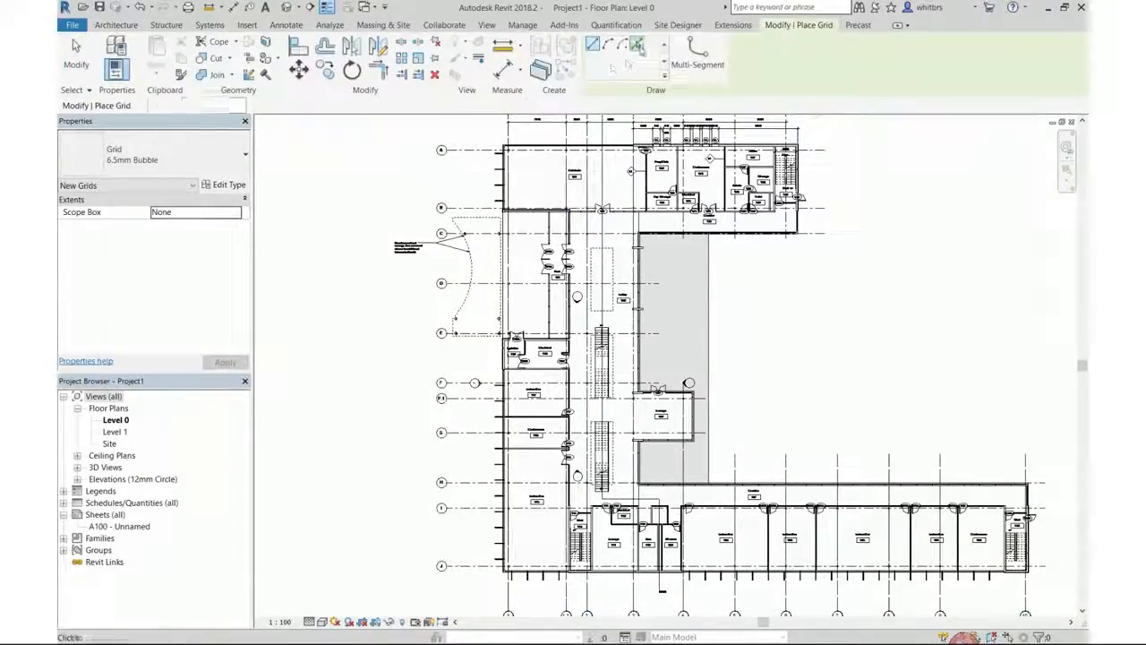
scroll(443, 150, "up", 4)
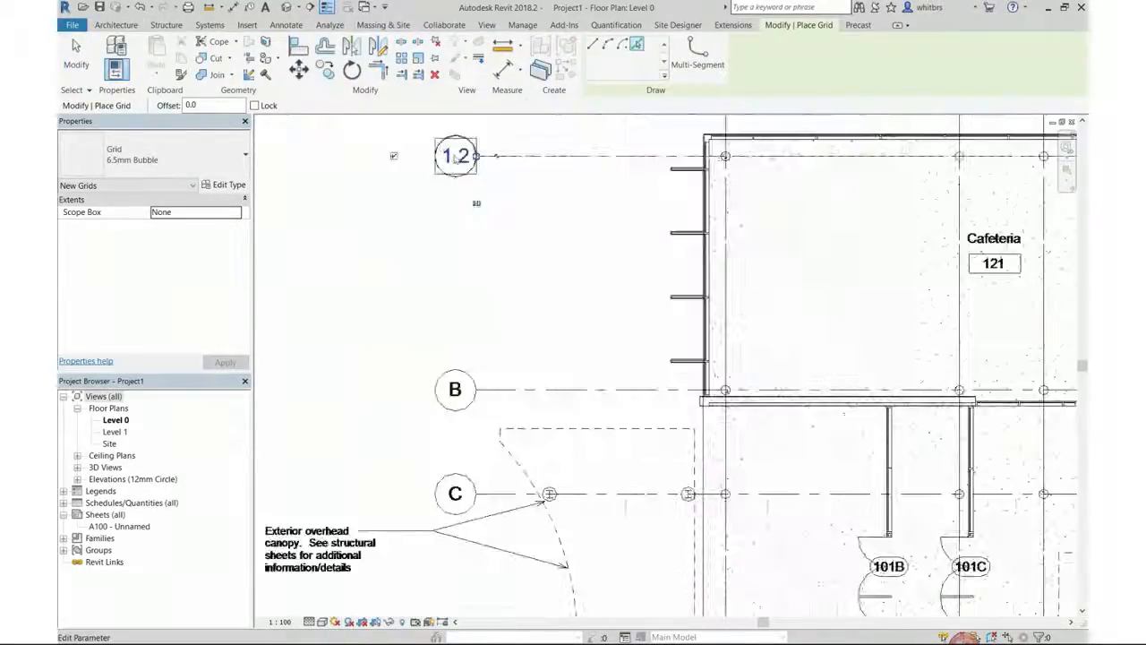
left_click(457, 158)
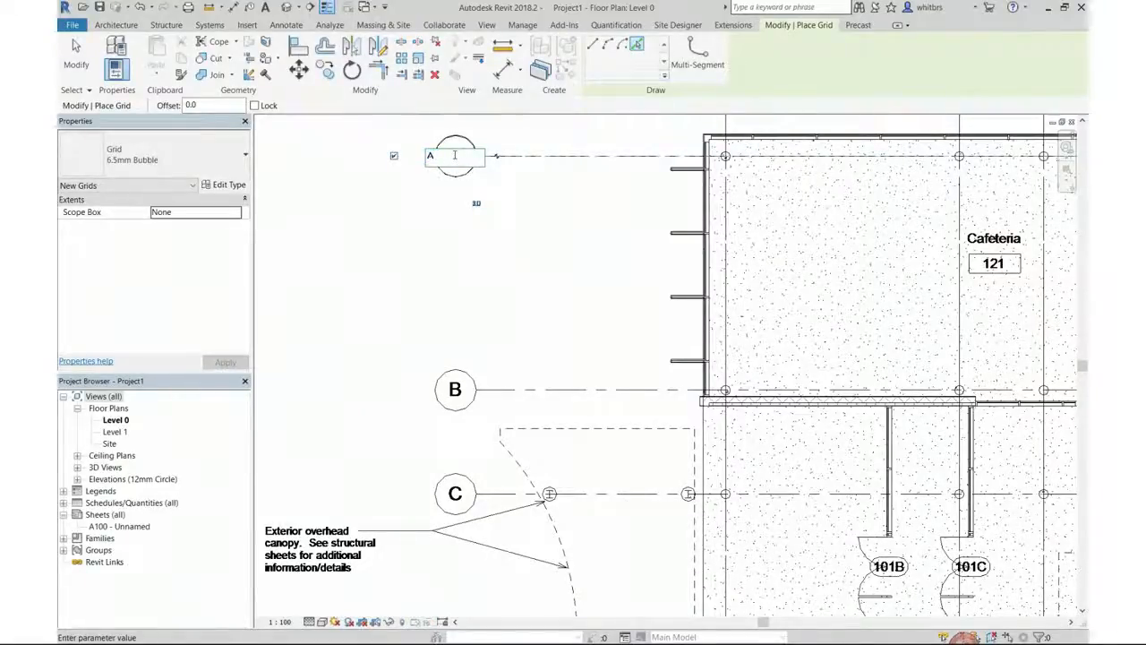
type("A")
key("Return")
Step: Create the lettered grids B to J in order by picking the linked plan's horizontal grid lines, skipping the intermediate line F.1
scroll(757, 175, "down", 5)
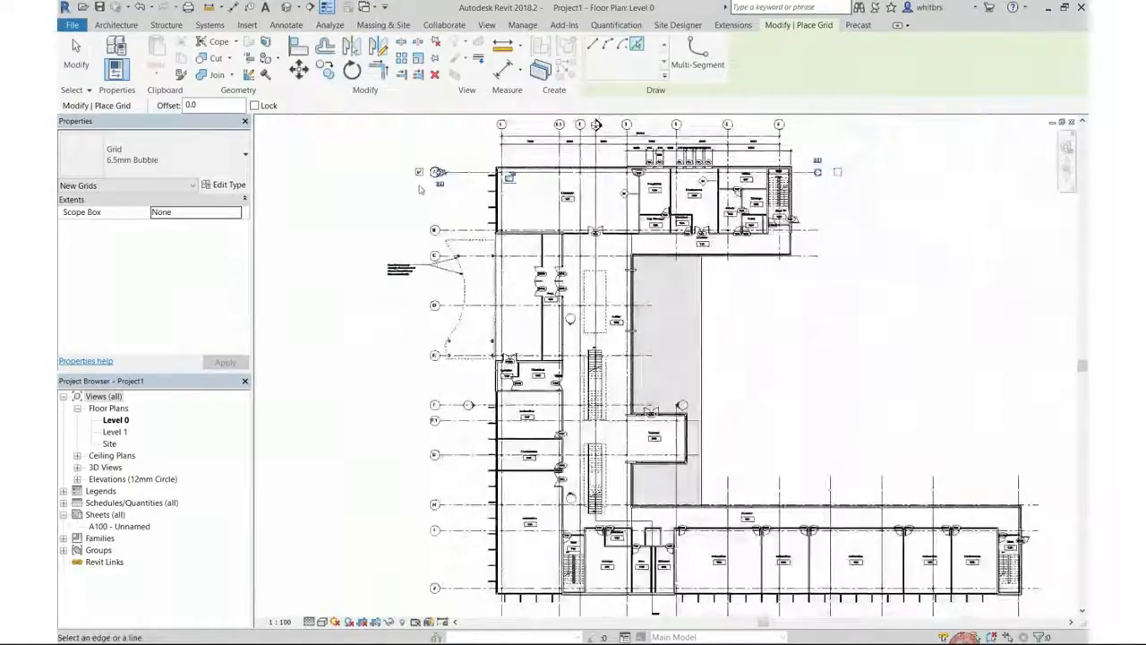
left_click(473, 256)
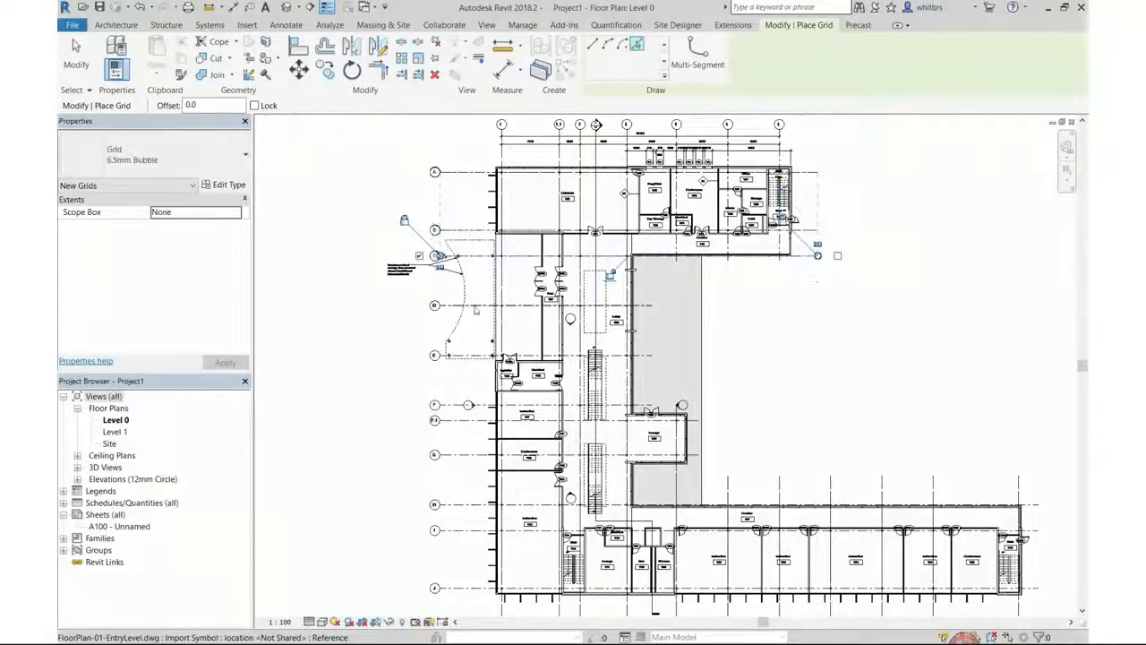
left_click(472, 307)
left_click(456, 355)
left_click(450, 405)
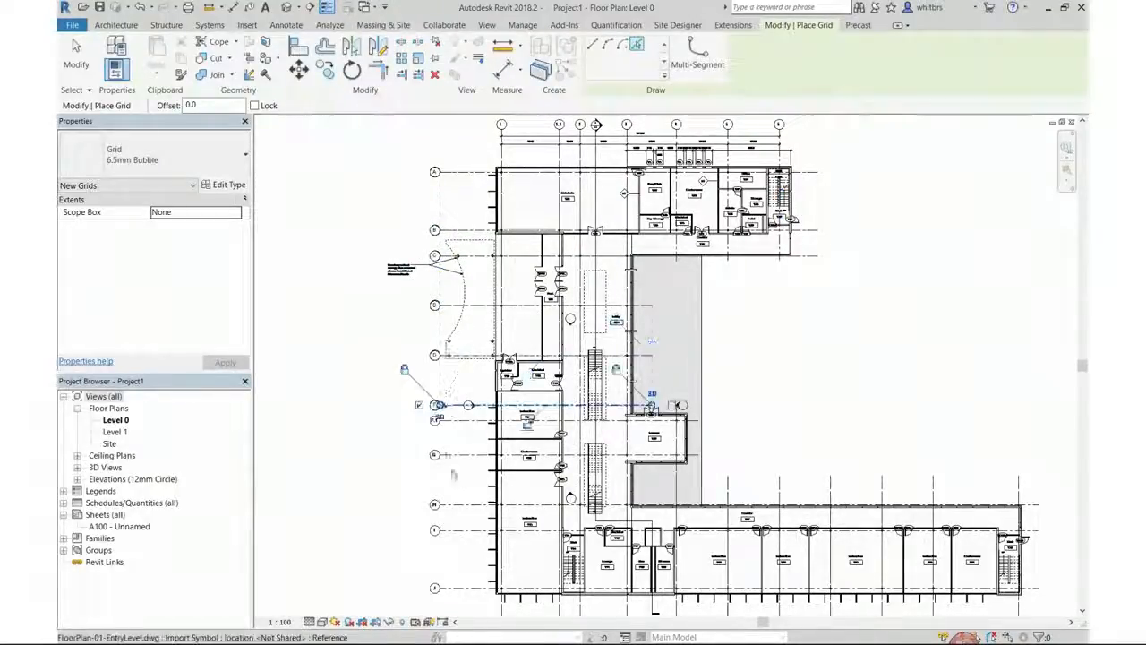
left_click(455, 455)
left_click(465, 504)
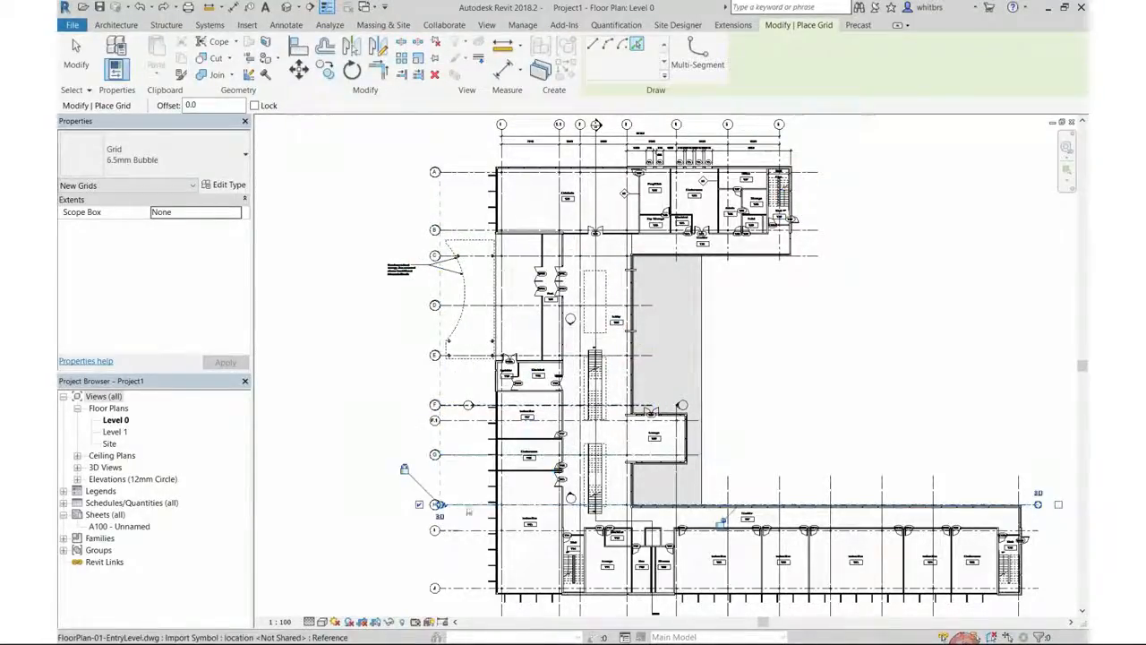
left_click(462, 530)
left_click(463, 588)
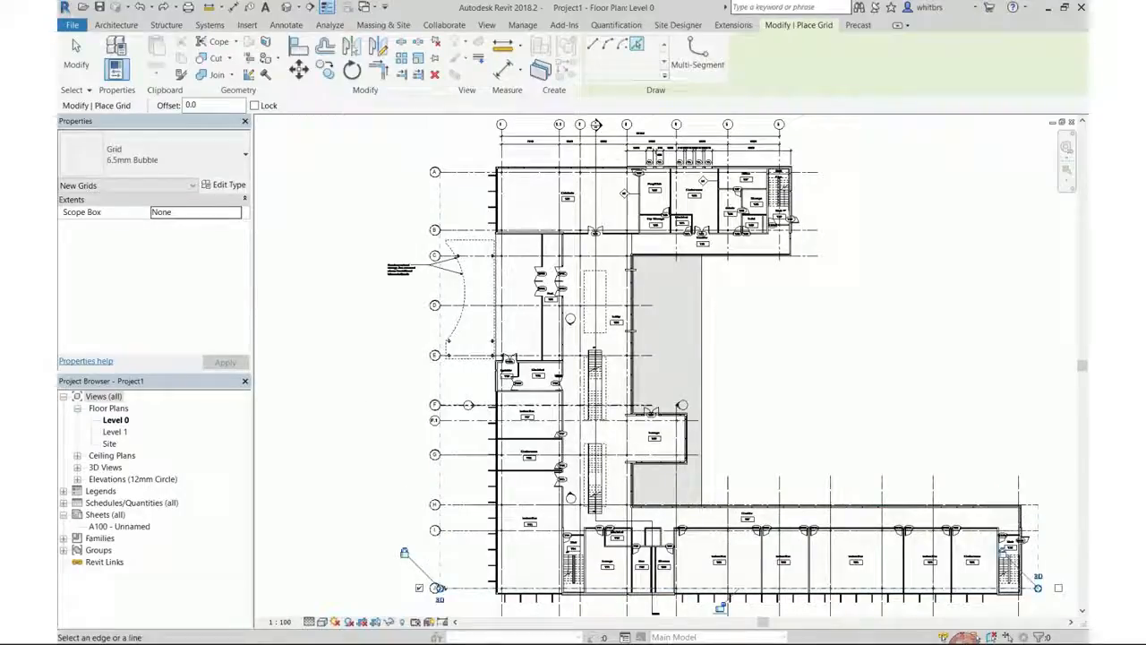
Step: Add a grid on the skipped horizontal line between F and G and rename it F.1
left_click(460, 421)
scroll(433, 420, "up", 5)
left_click(443, 422)
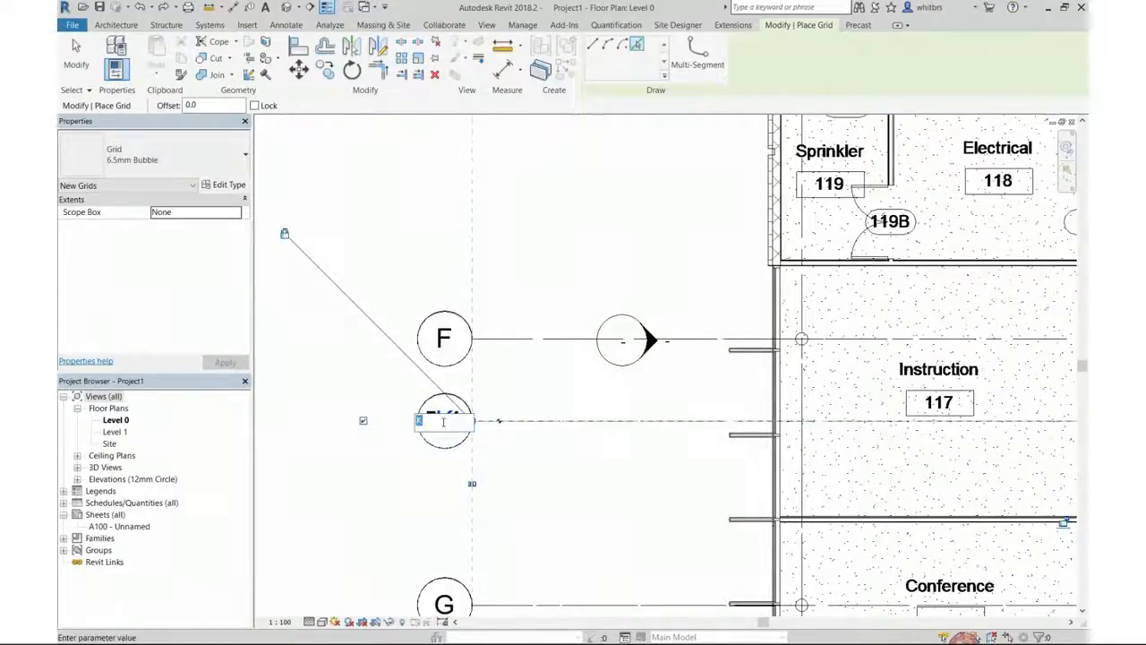
type("F.1")
key("Return")
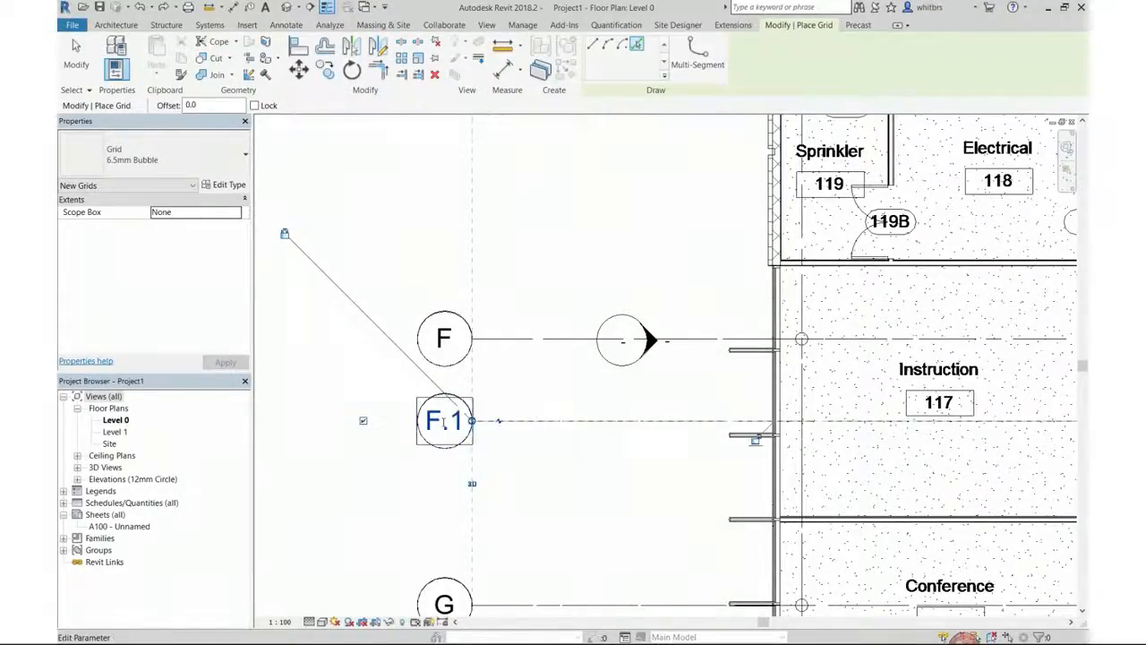
scroll(445, 423, "down", 6)
scroll(447, 427, "down", 2)
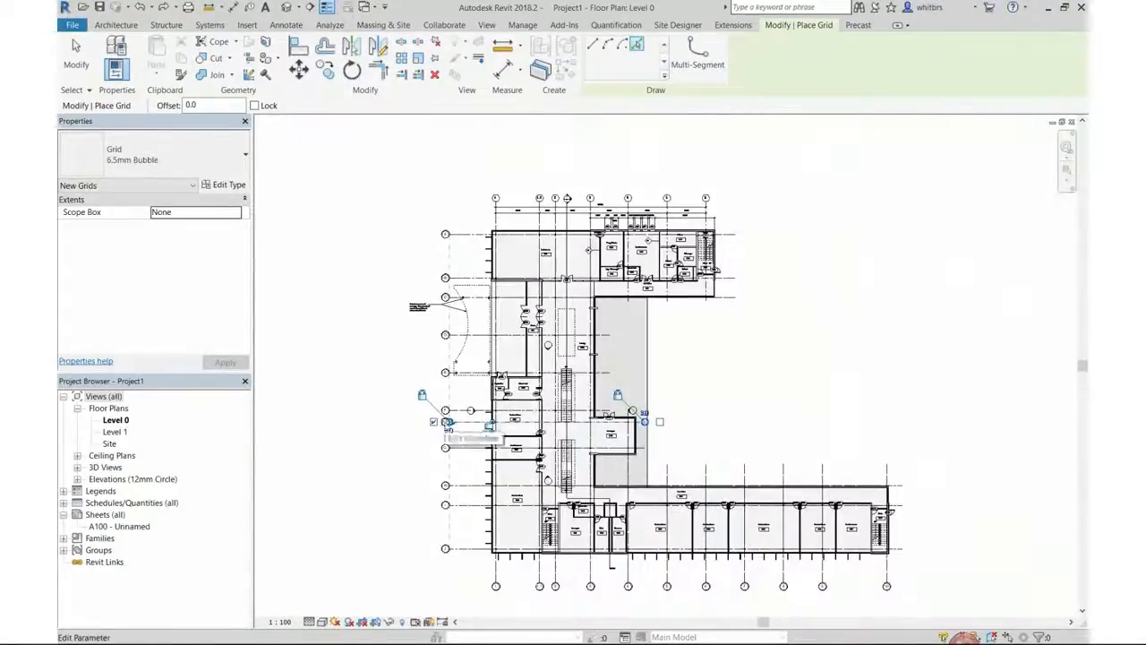
key("Escape")
key("Escape")
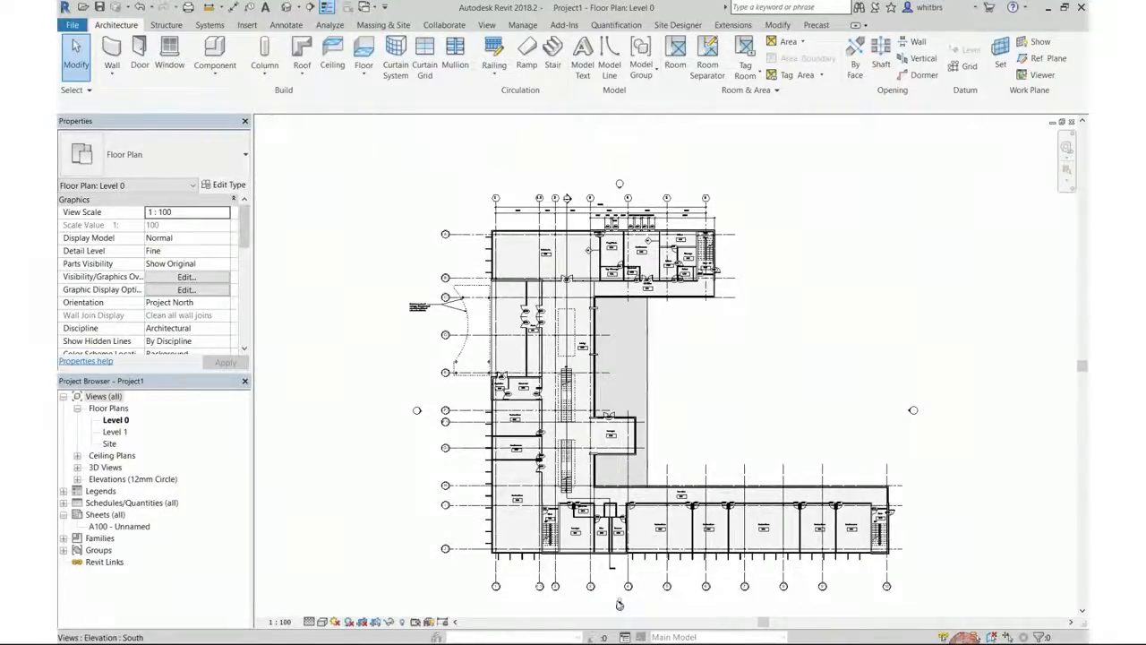
Step: Open the South elevation and raise the upper ends of the numbered grids well above the linked plan's line
double_click(618, 605)
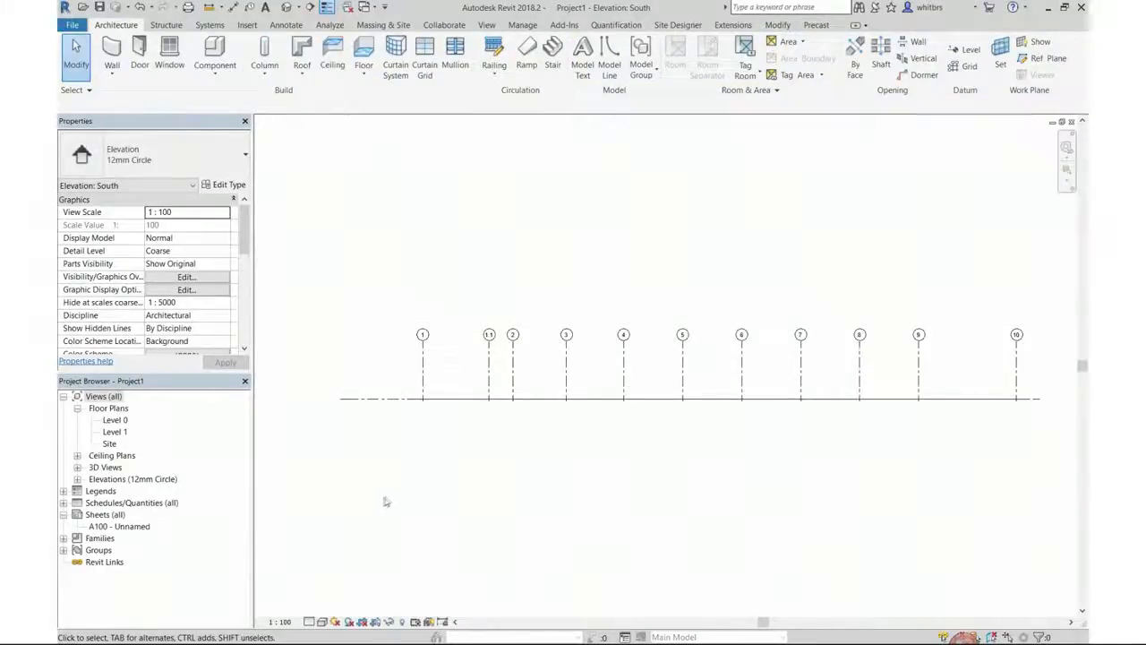
left_click(412, 383)
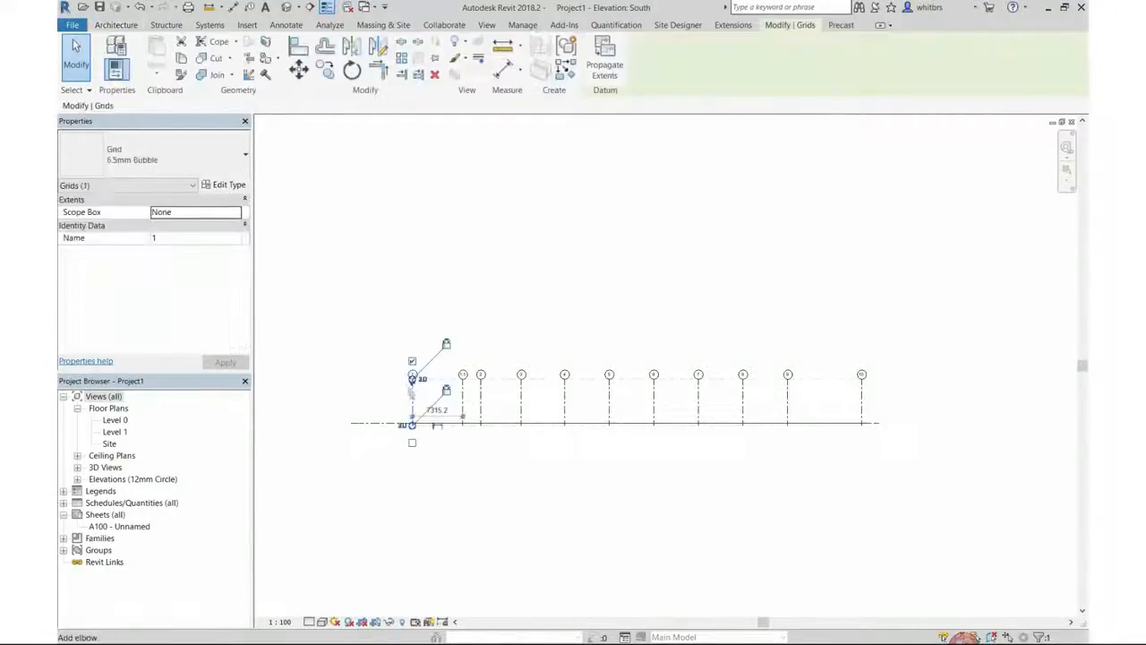
scroll(412, 385, "up", 3)
left_click_drag(412, 384, 413, 154)
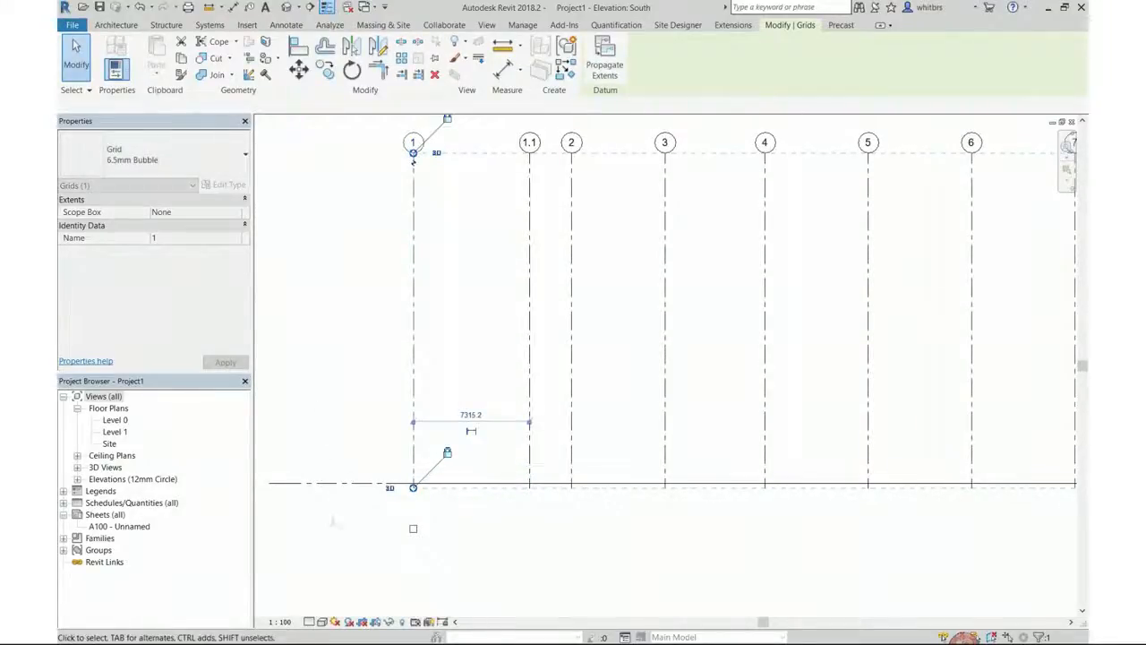
scroll(333, 539, "down", 3)
scroll(432, 504, "down", 2)
key("Escape")
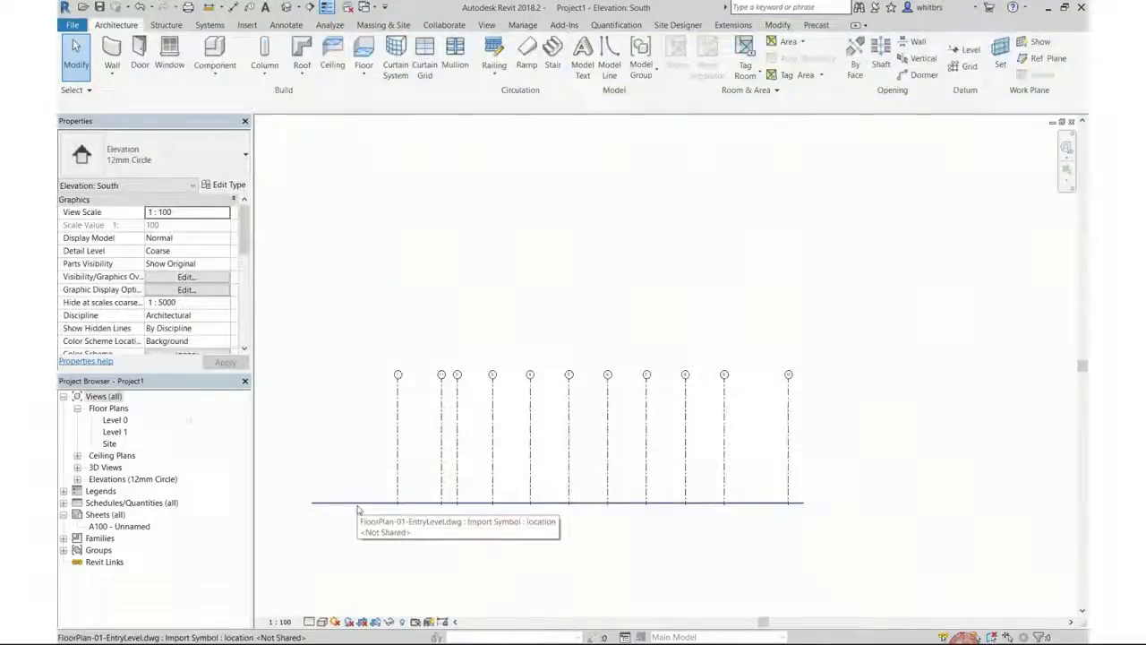
Step: Link the CAD file Elevation-South.dwg into the South elevation
left_click(250, 27)
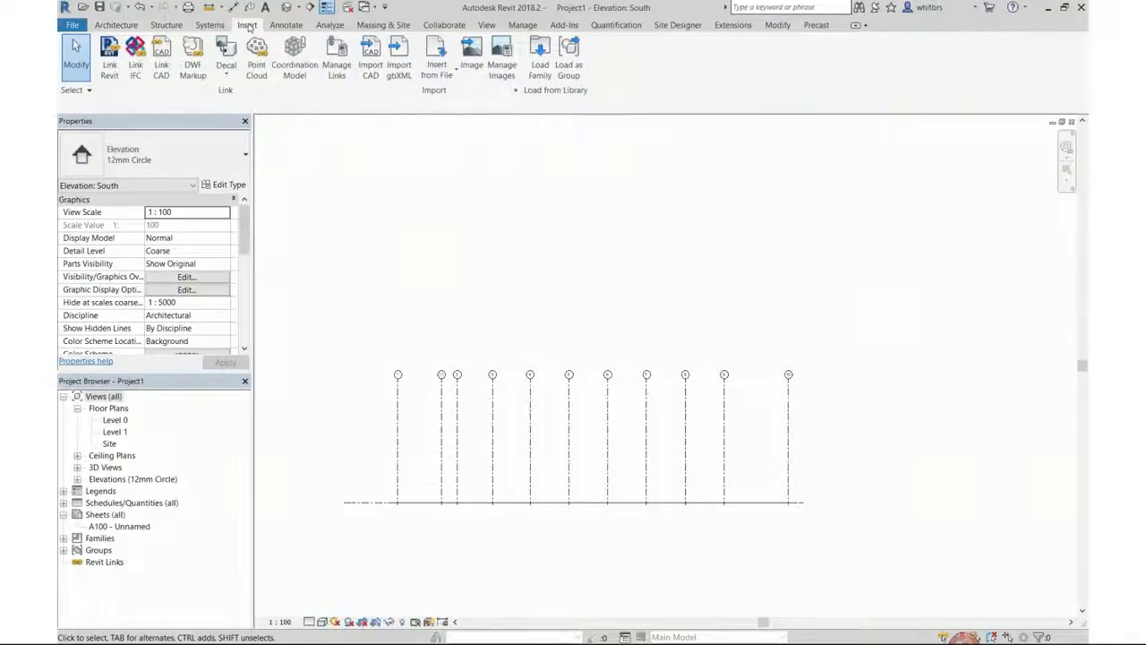
left_click(160, 59)
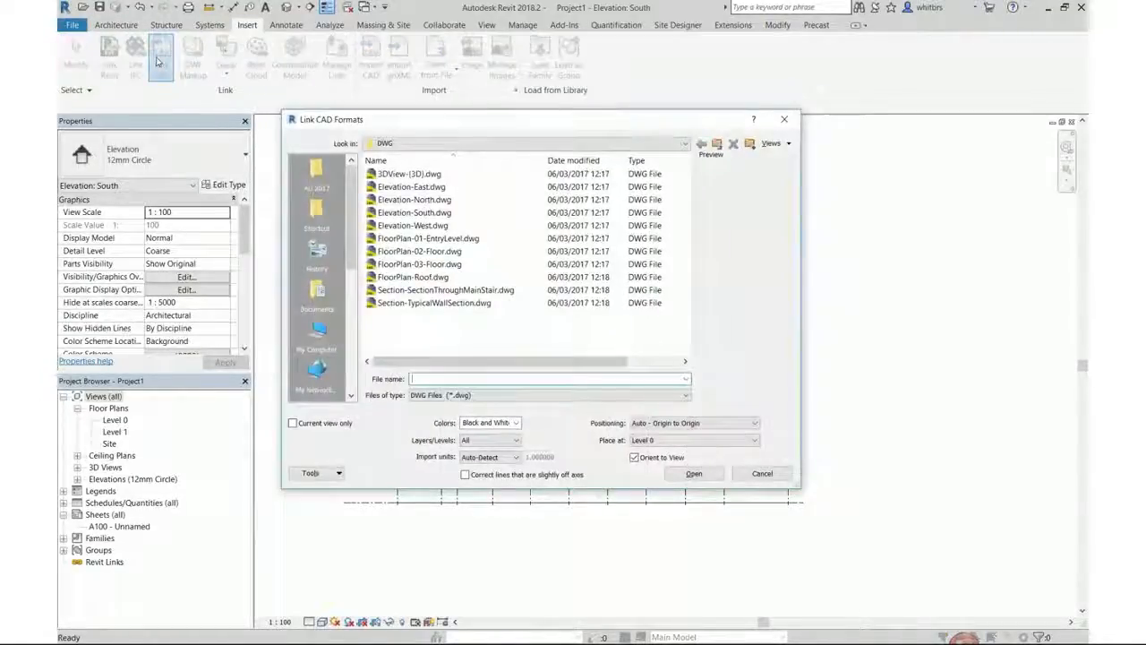
double_click(389, 214)
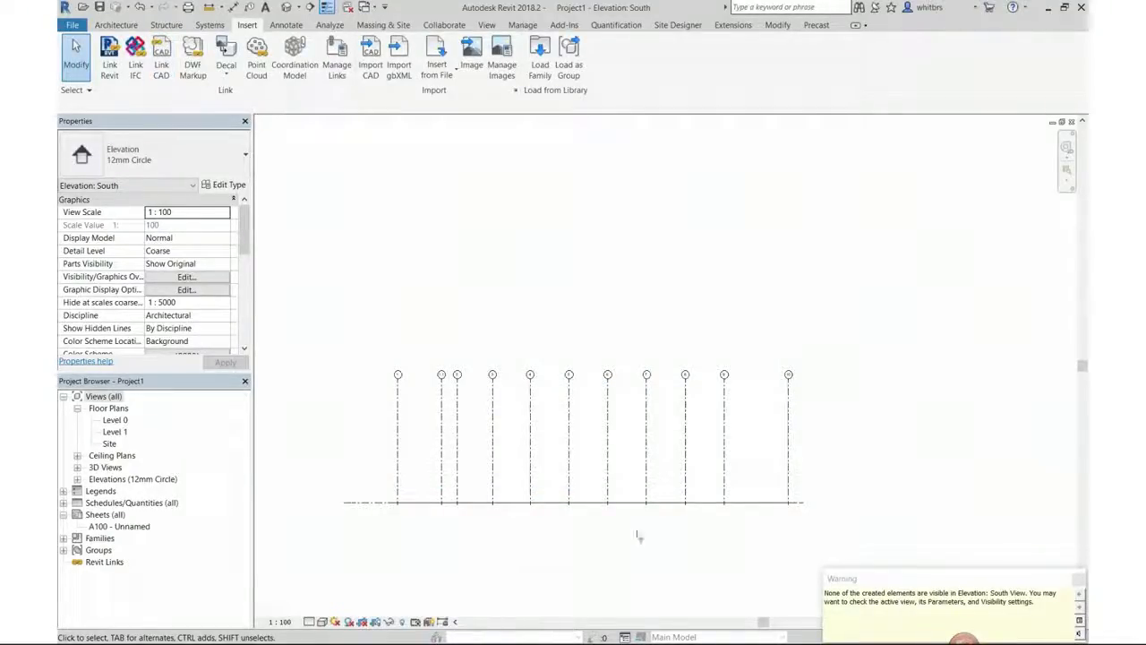
scroll(639, 535, "down", 1)
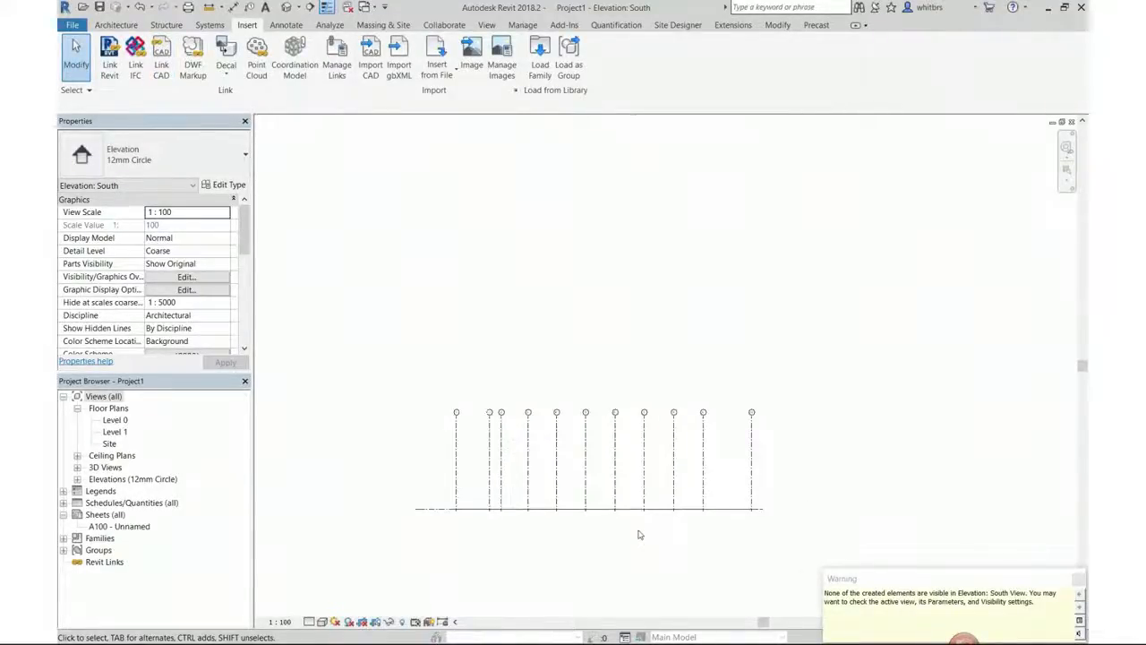
Step: Examine in the Level 0 plan where the linked south elevation lies relative to the South elevation marker's view extents
double_click(113, 420)
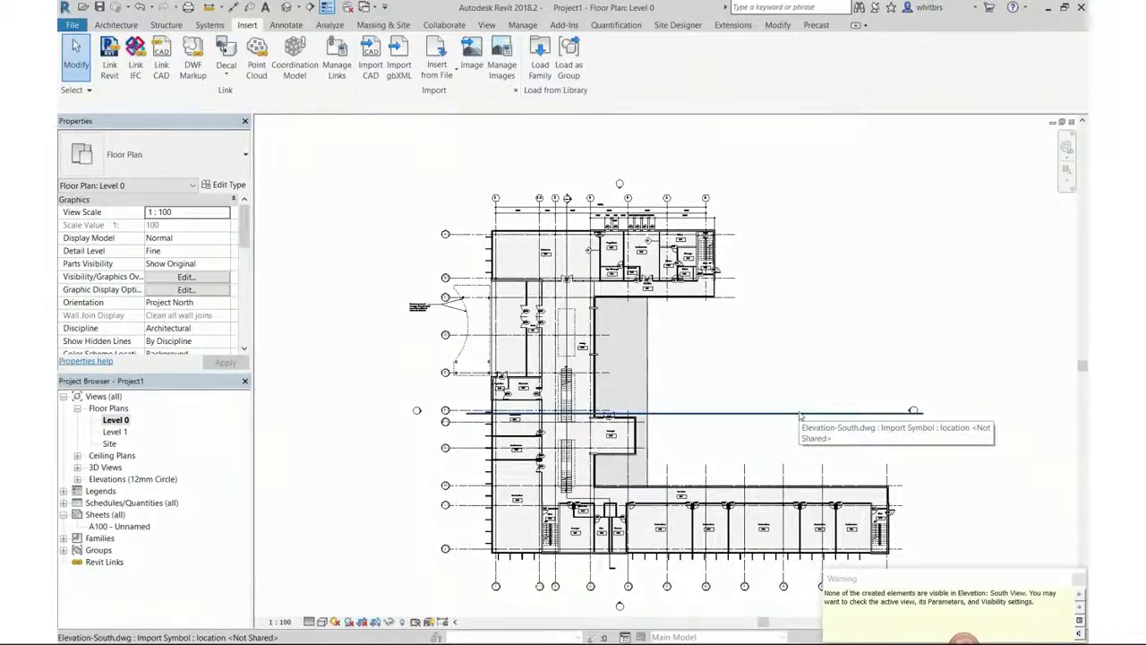
left_click(800, 414)
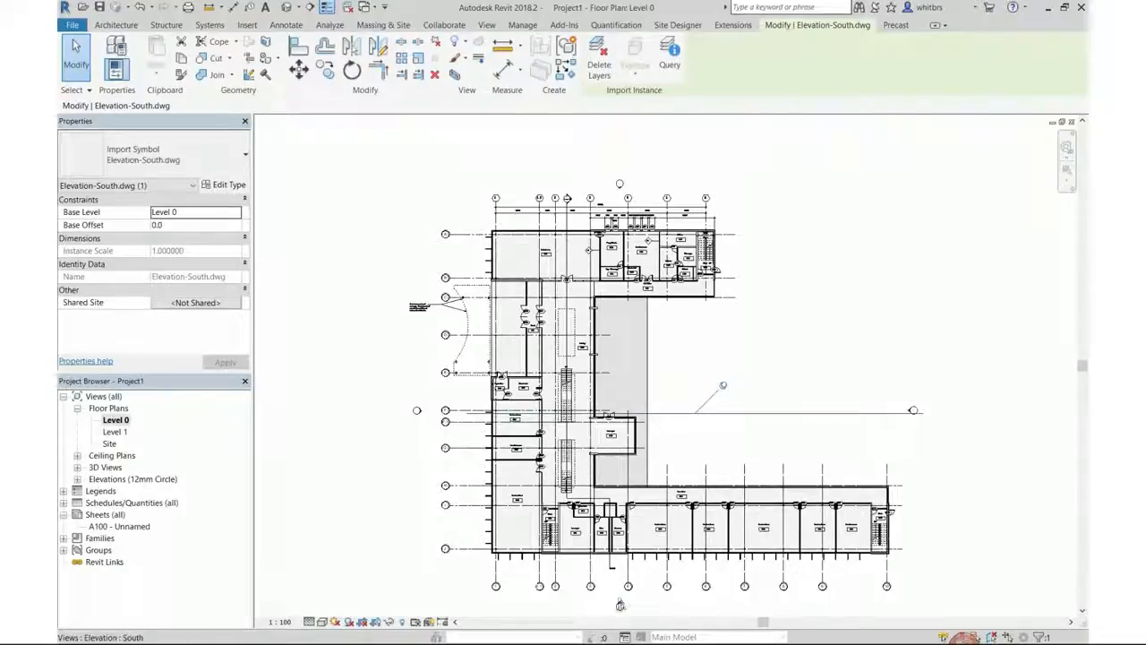
scroll(620, 606, "up", 3)
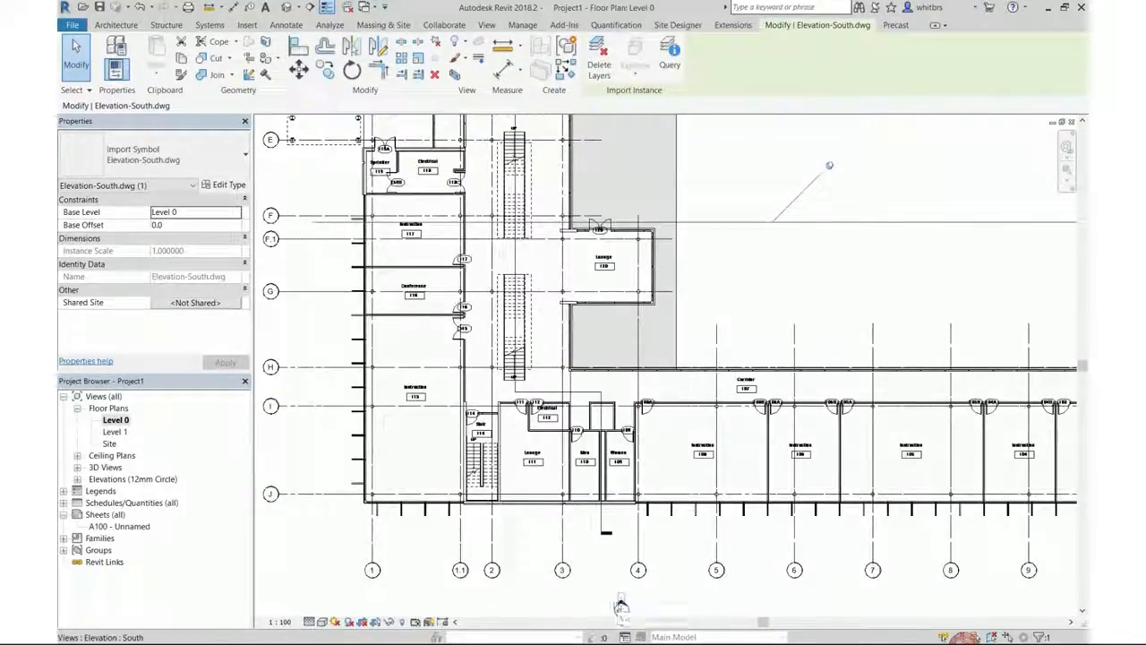
left_click(621, 608)
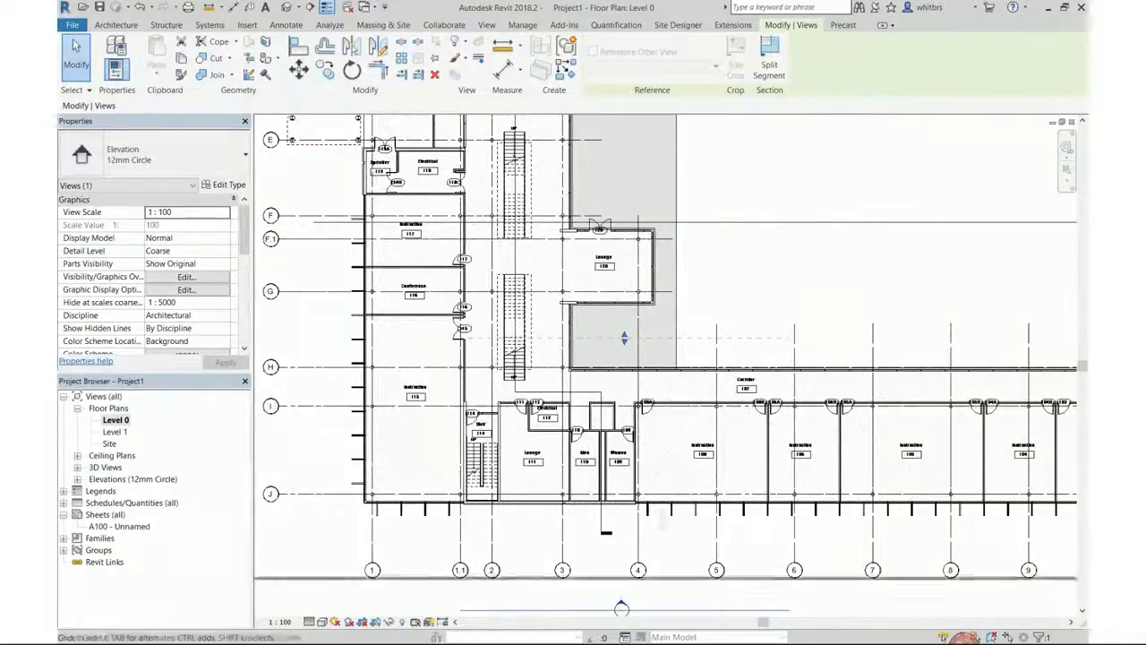
scroll(436, 517, "down", 2)
Step: Align the linked Elevation-South.dwg with the outer face of the plan's south wall below Lounge 111
left_click(703, 291)
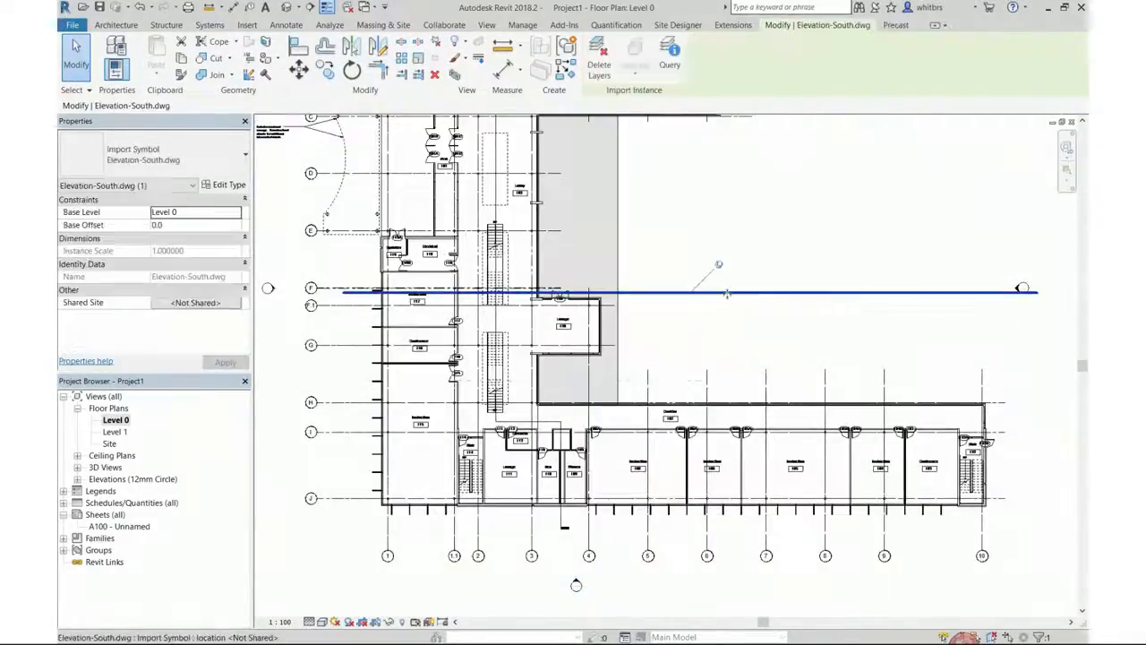
left_click(299, 47)
scroll(479, 519, "up", 5)
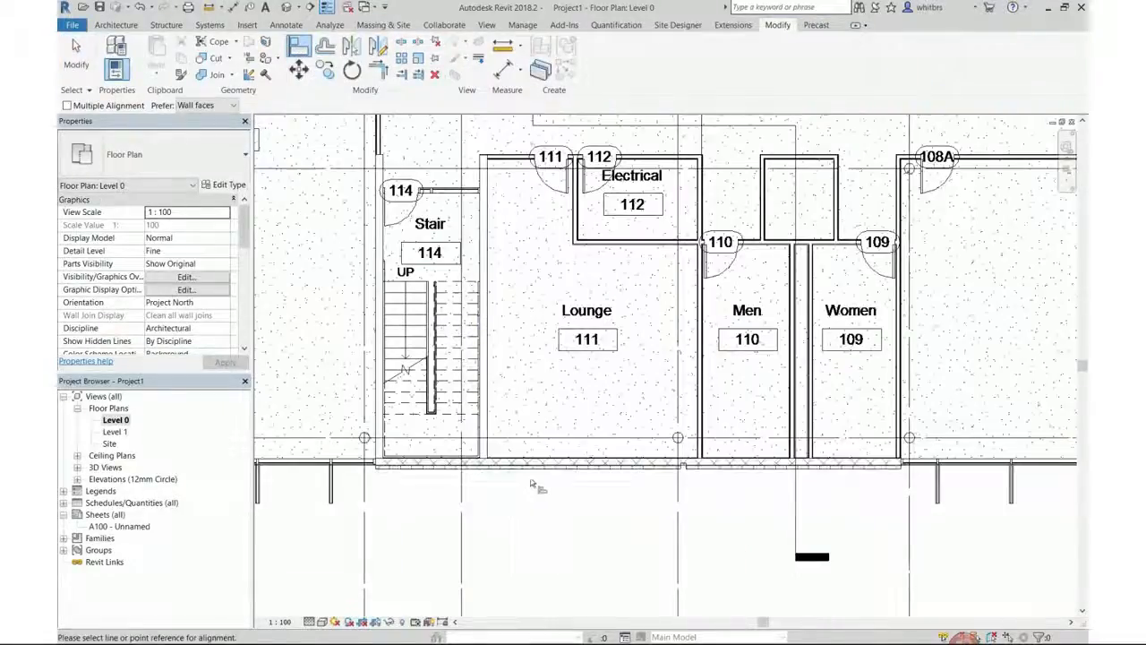
left_click(529, 477)
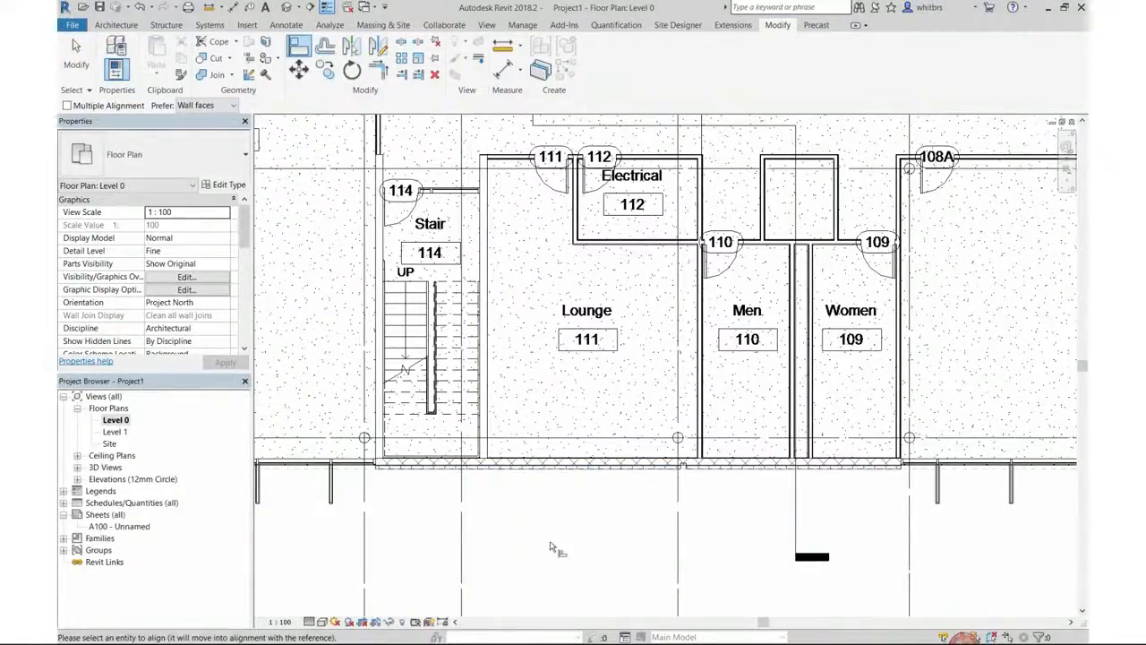
scroll(573, 541, "down", 2)
scroll(574, 536, "down", 4)
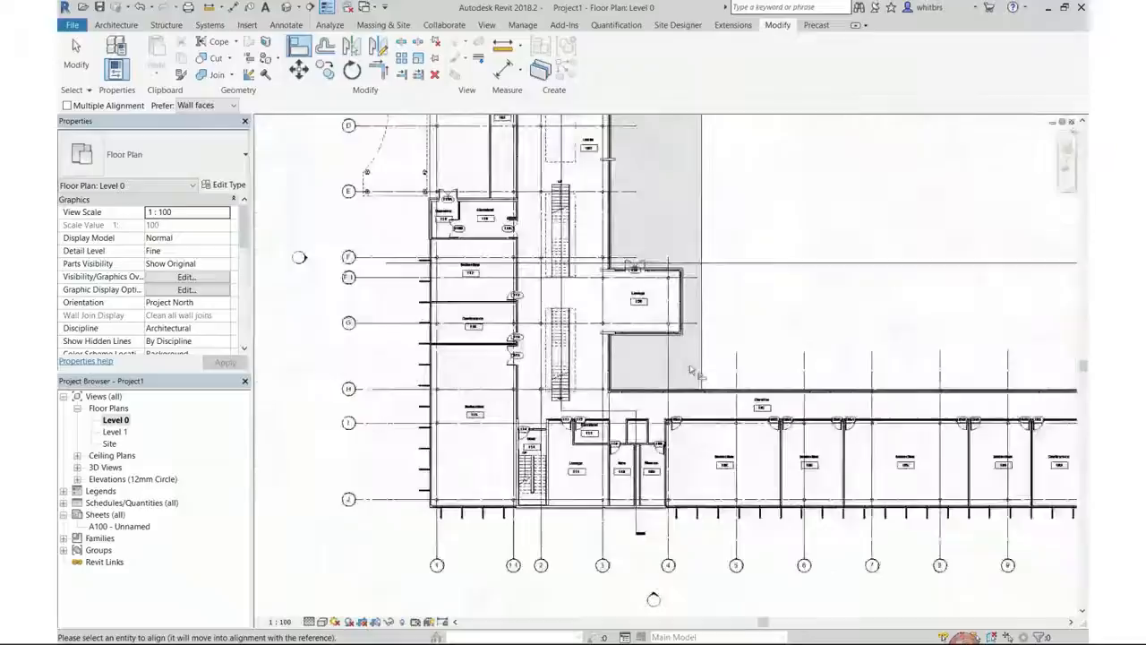
left_click(743, 267)
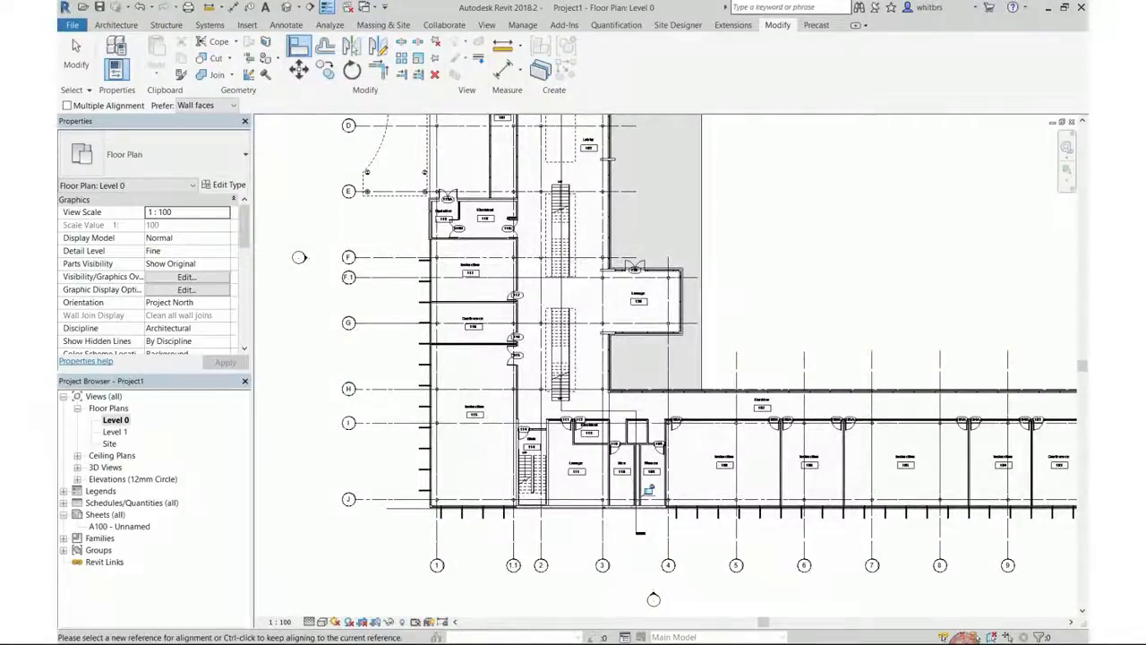
key("Escape")
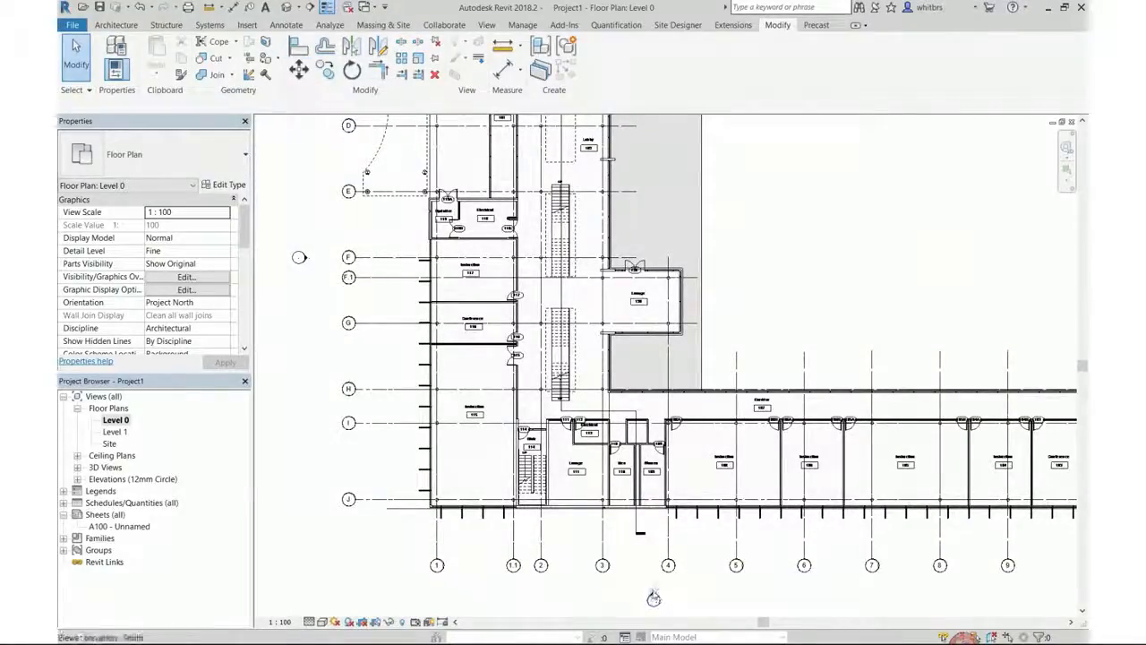
Step: Return to the South elevation and set its Far Clipping to No clip
left_click(654, 598)
scroll(654, 523, "up", 3)
left_click(77, 478)
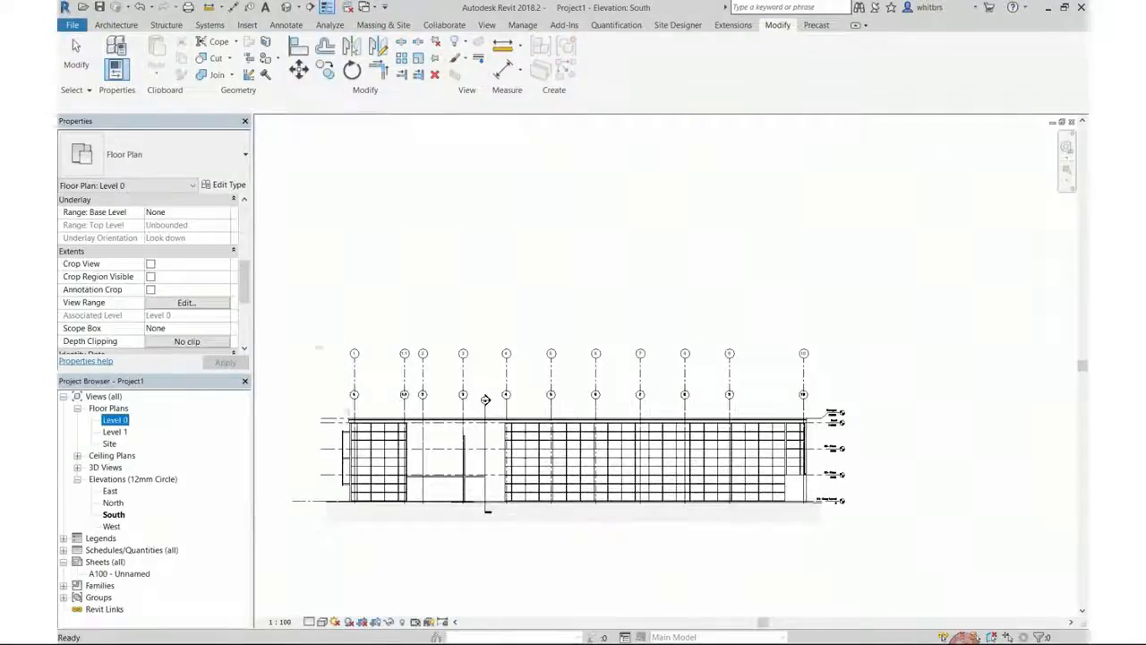
left_click(328, 514)
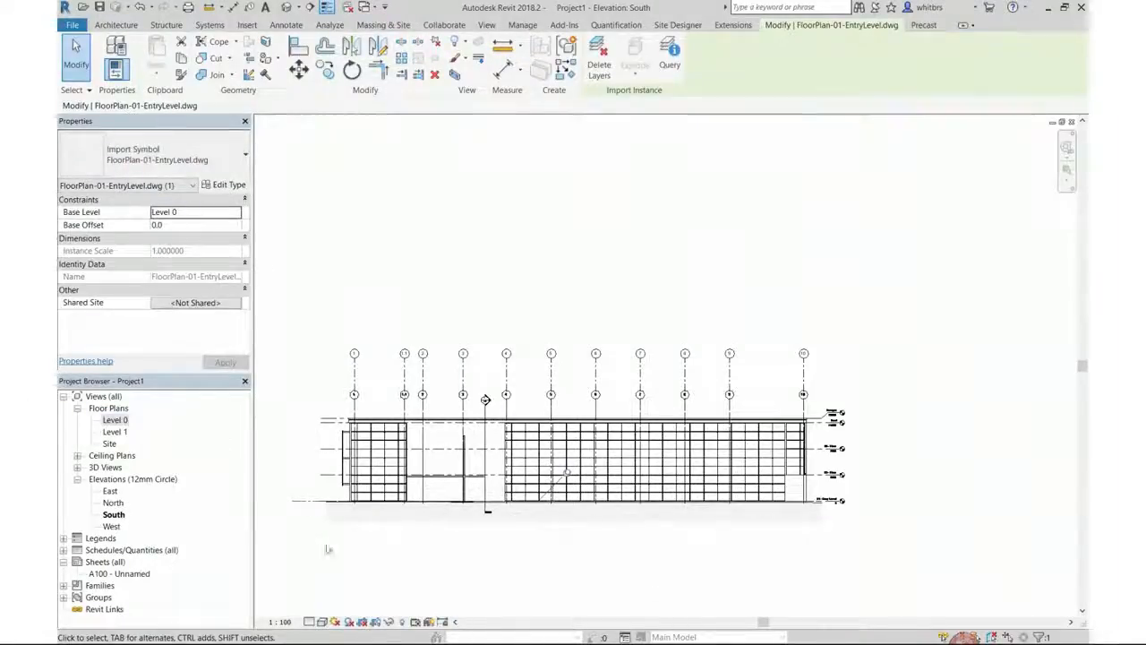
left_click(328, 548)
left_click_drag(240, 225, 240, 257)
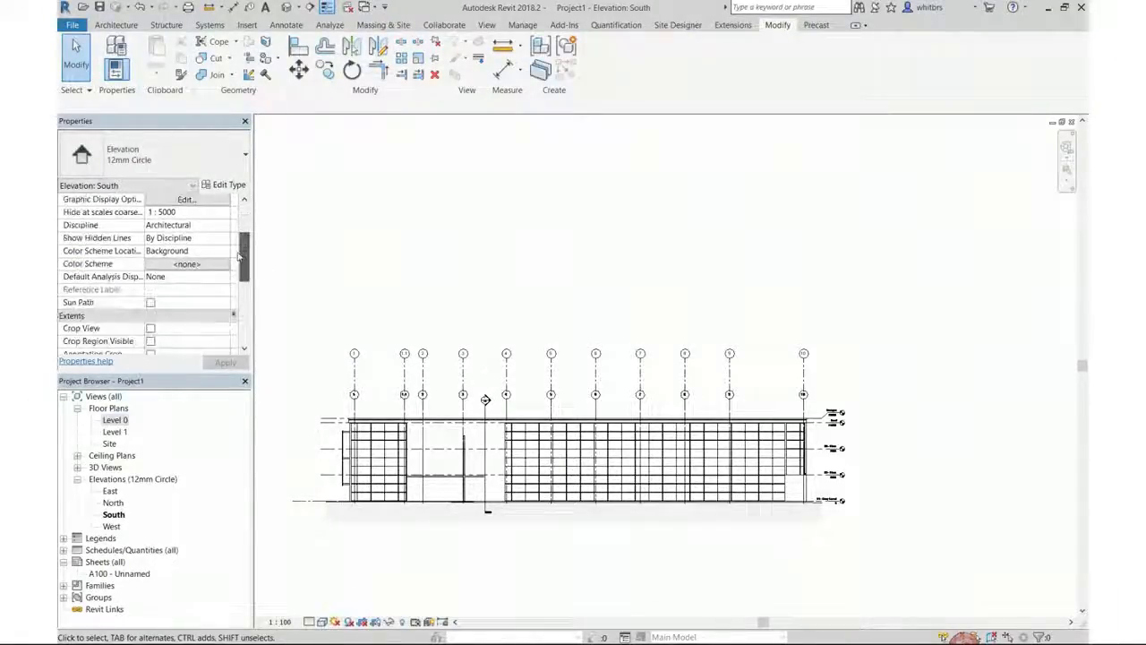
scroll(152, 266, "down", 3)
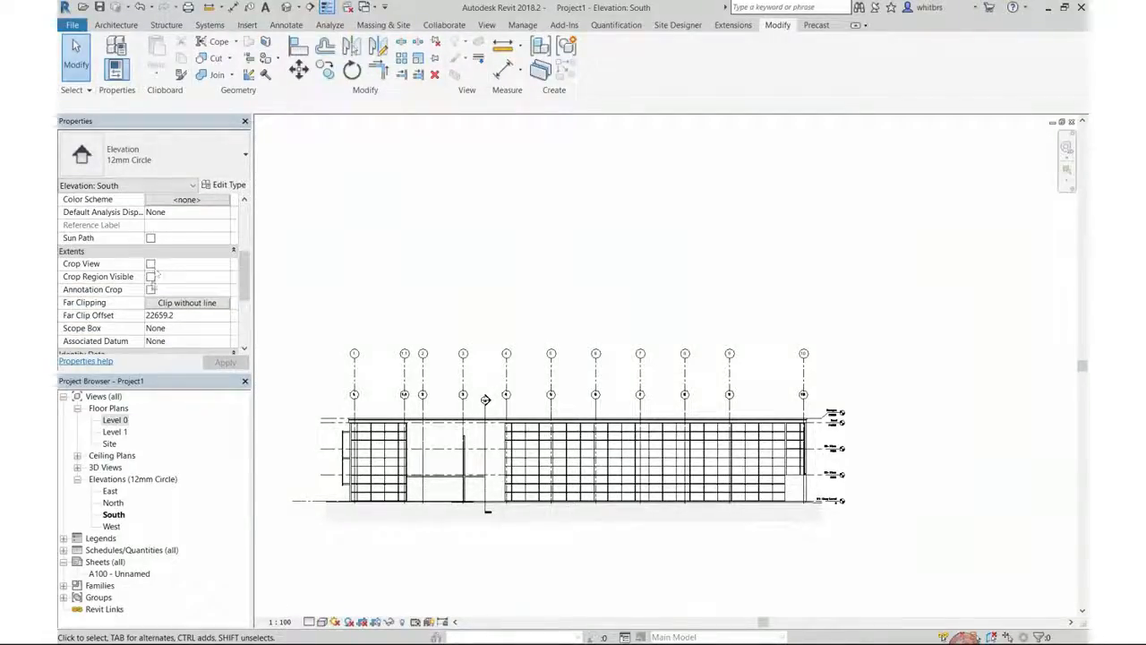
left_click(178, 303)
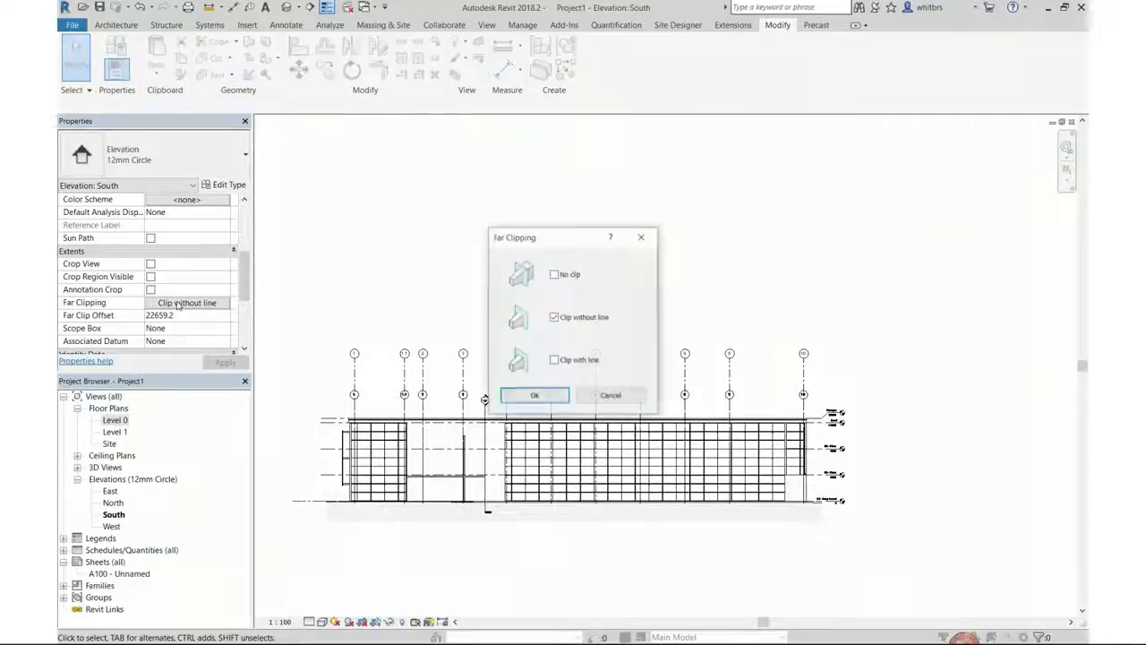
left_click(535, 395)
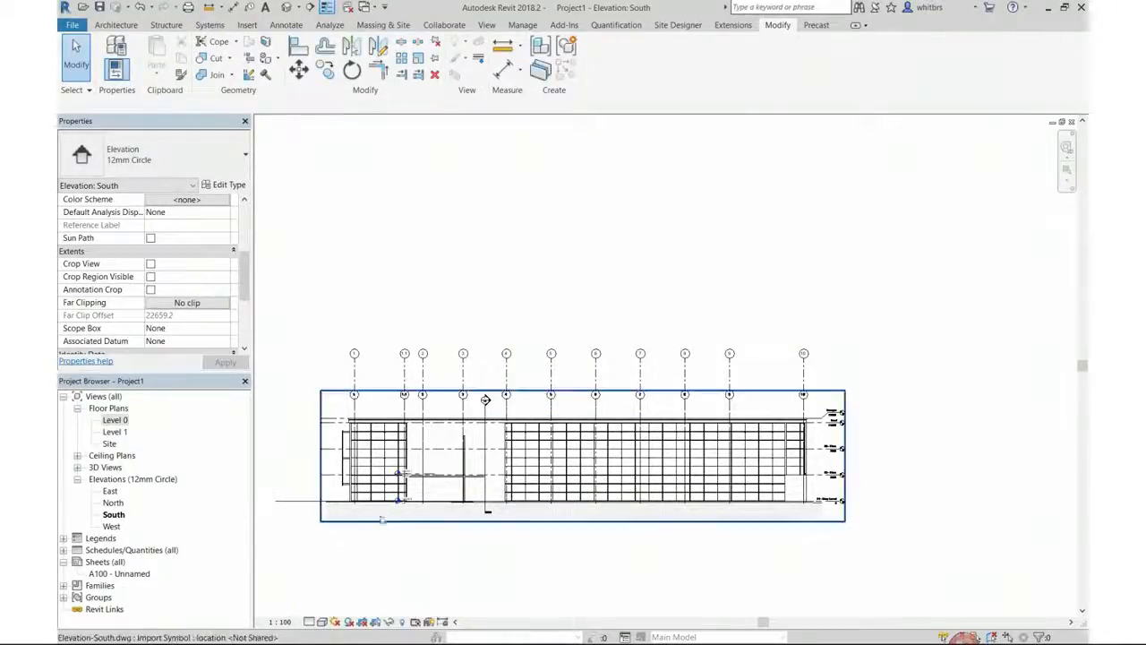
Step: Delete Level 1 together with its corresponding plan view from the South elevation
scroll(484, 399, "up", 5)
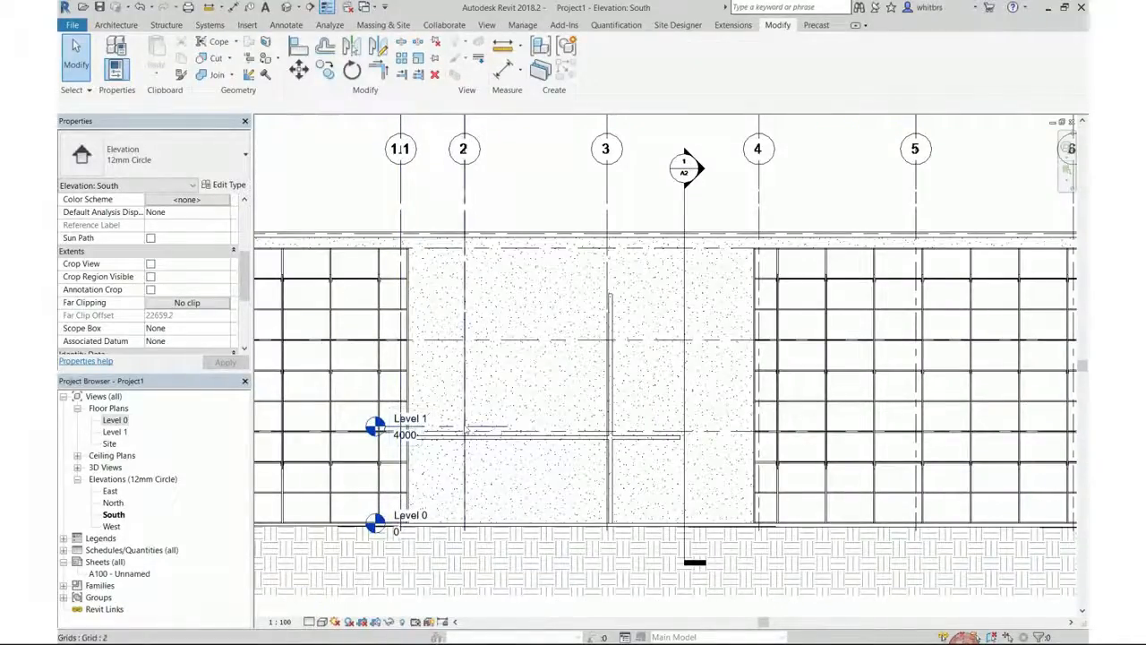
left_click(484, 429)
key("Delete")
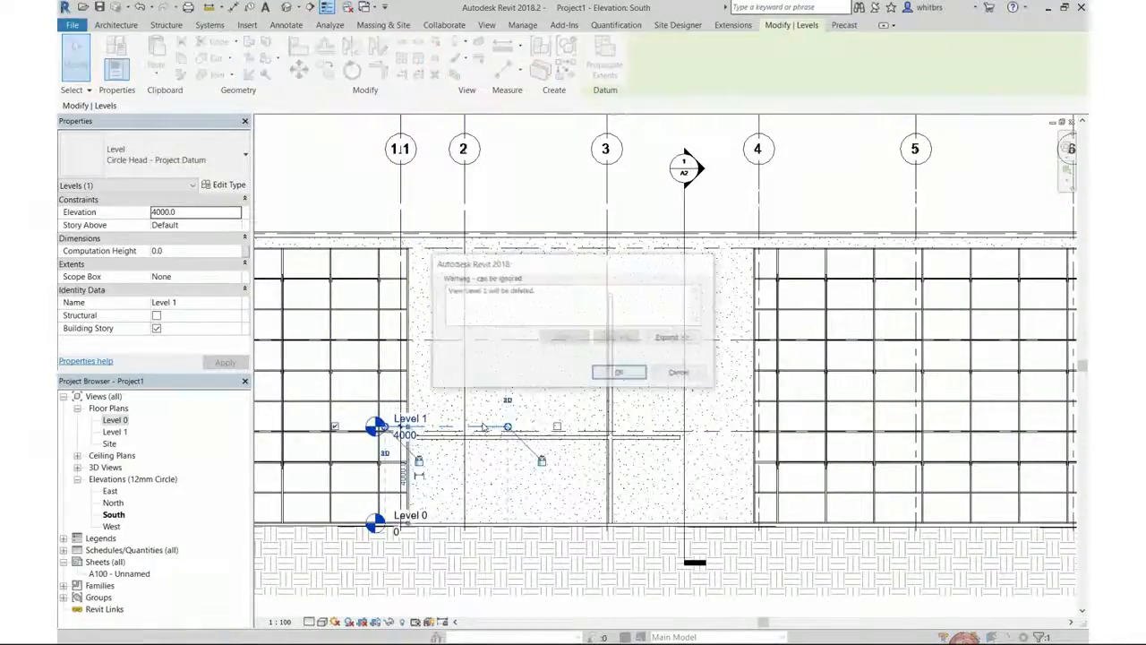
key("Return")
Step: Maximize the 3D extents of Level 0 so its line spans the full linked south elevation
left_click(483, 523)
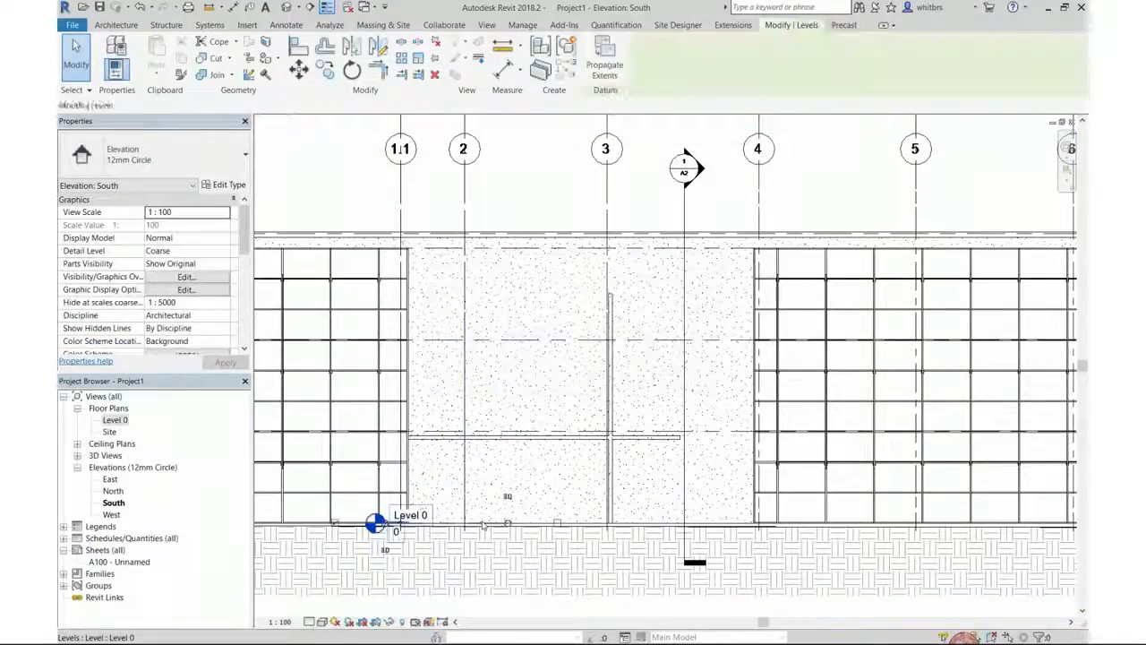
scroll(483, 526, "down", 5)
right_click(484, 528)
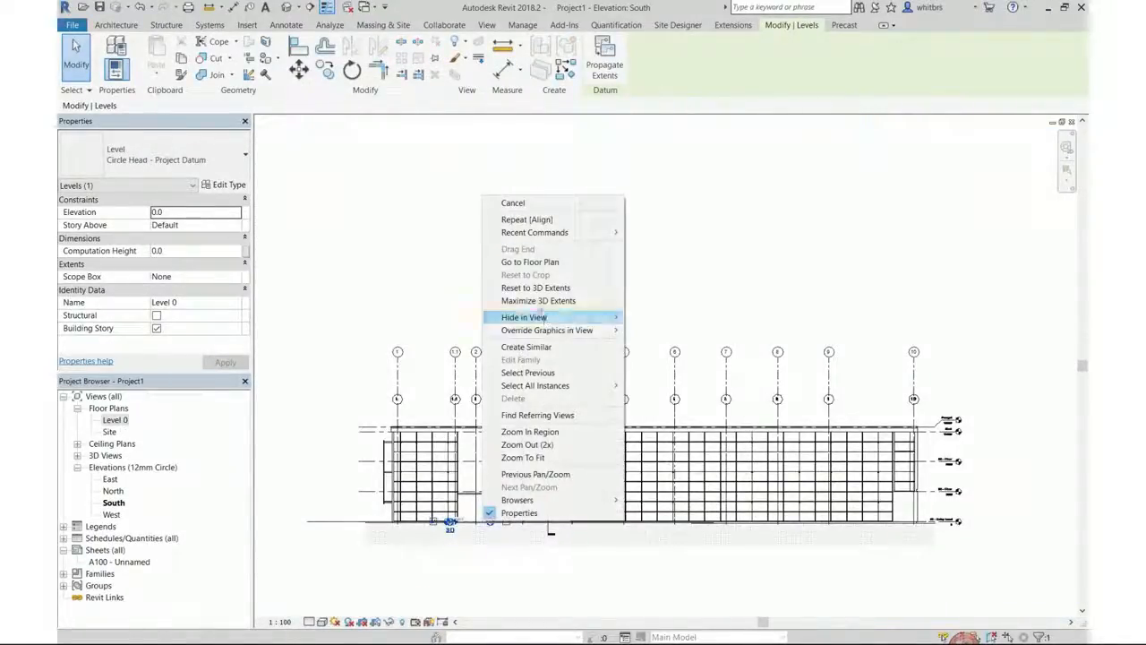
left_click(537, 301)
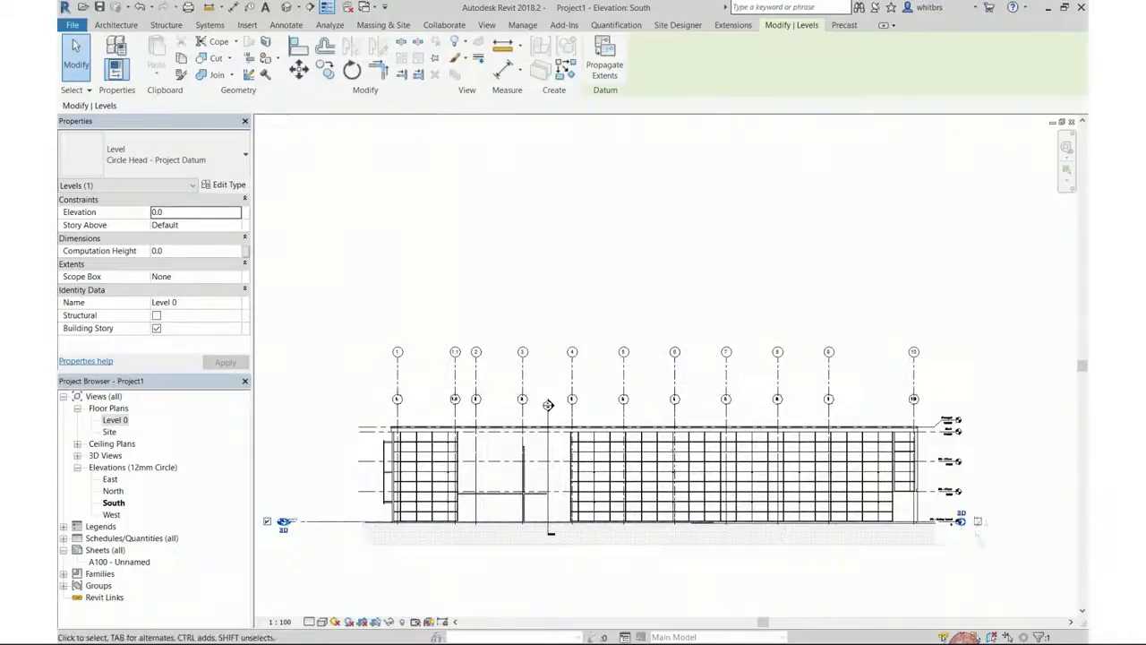
Step: Rename Level 0 as "01 - Entry Level" and rename its corresponding views to match
scroll(976, 521, "up", 5)
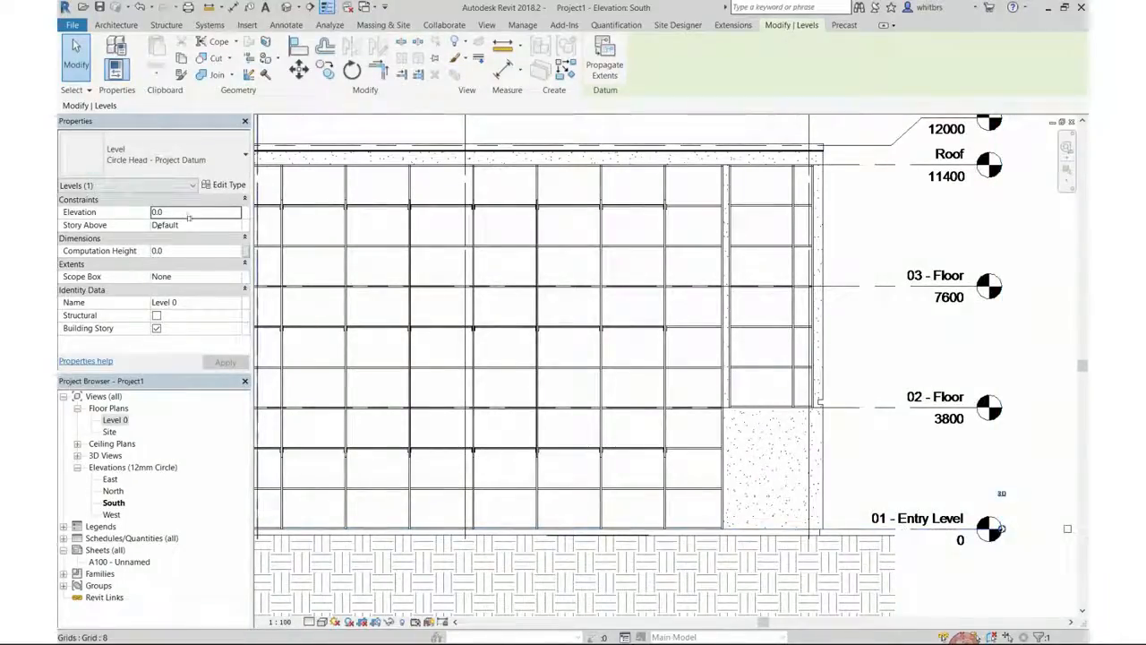
left_click(216, 305)
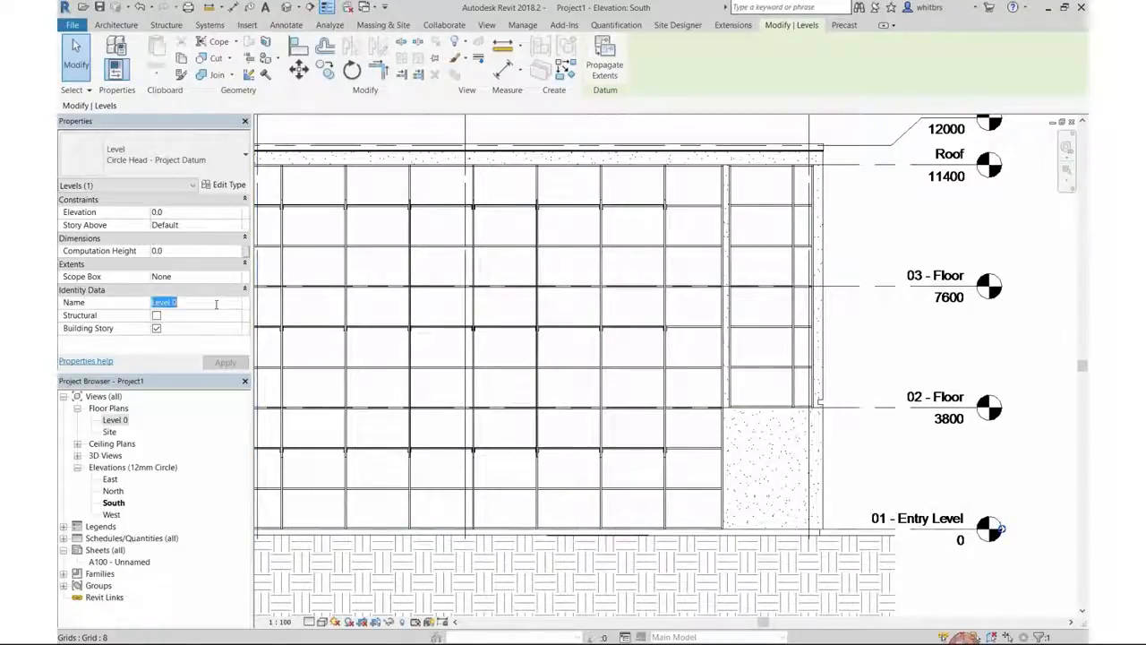
type("01 - Ent")
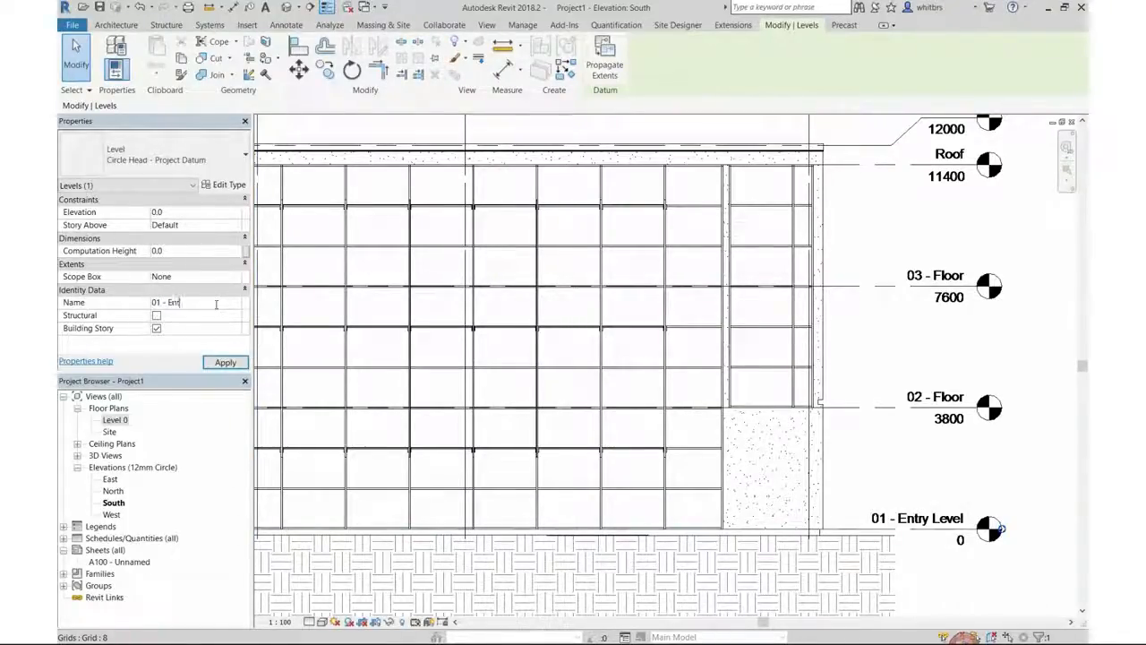
type("ry Level")
key("Return")
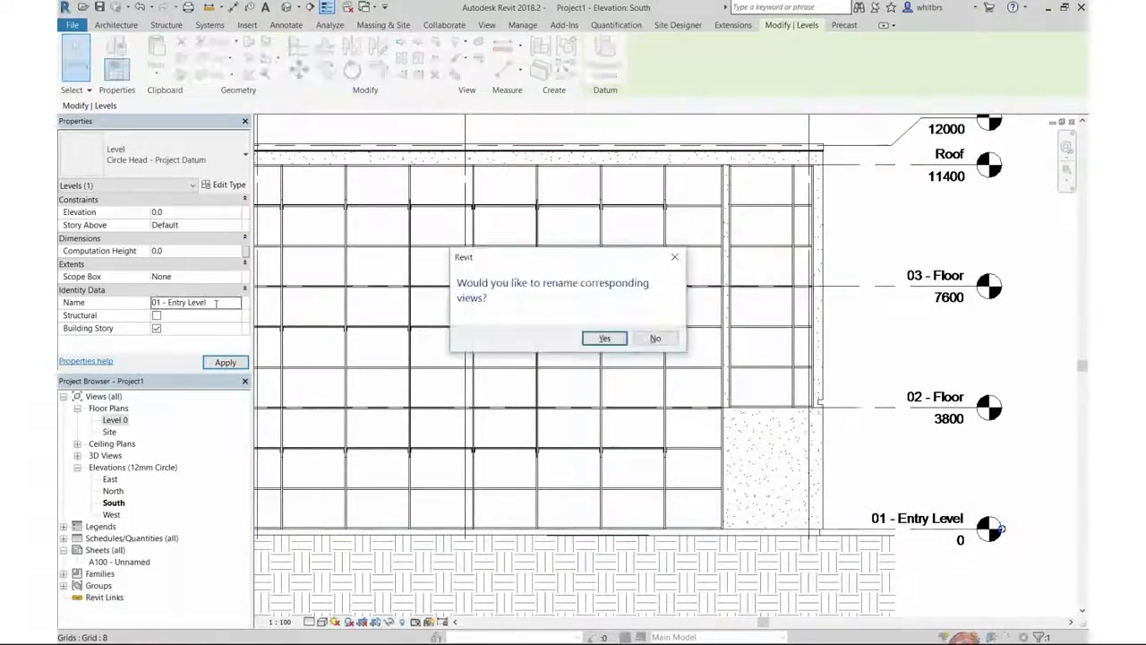
key("Return")
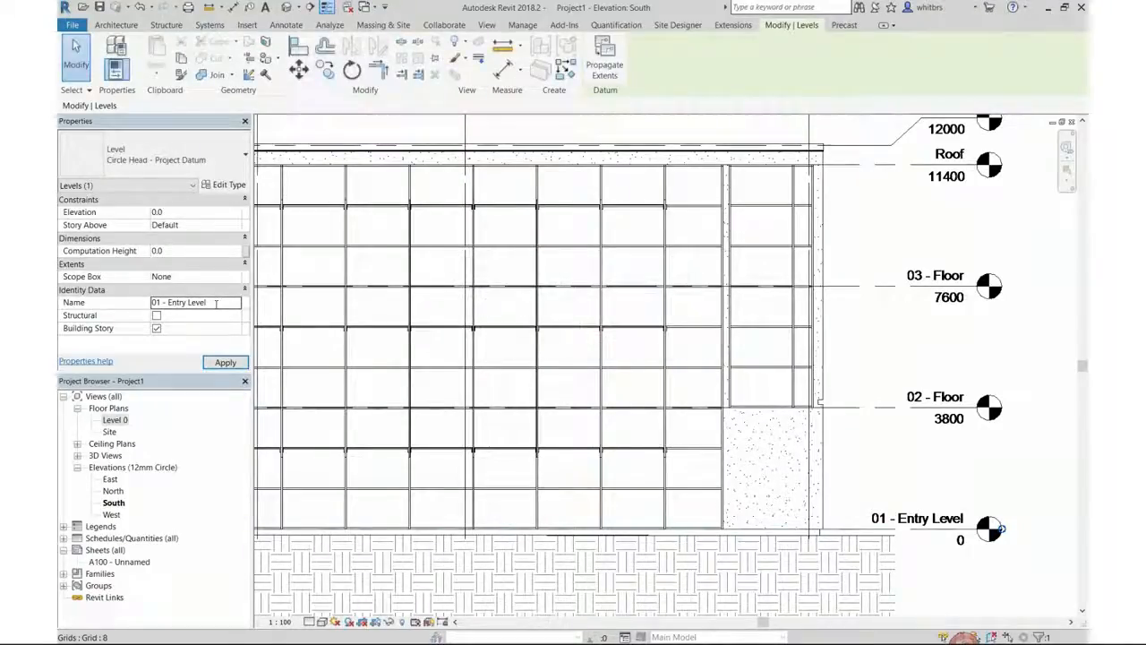
Step: Create four levels by picking the linked drawing's 02 - Floor, 03 - Floor, Roof and Parapet level lines
scroll(1001, 529, "down", 3)
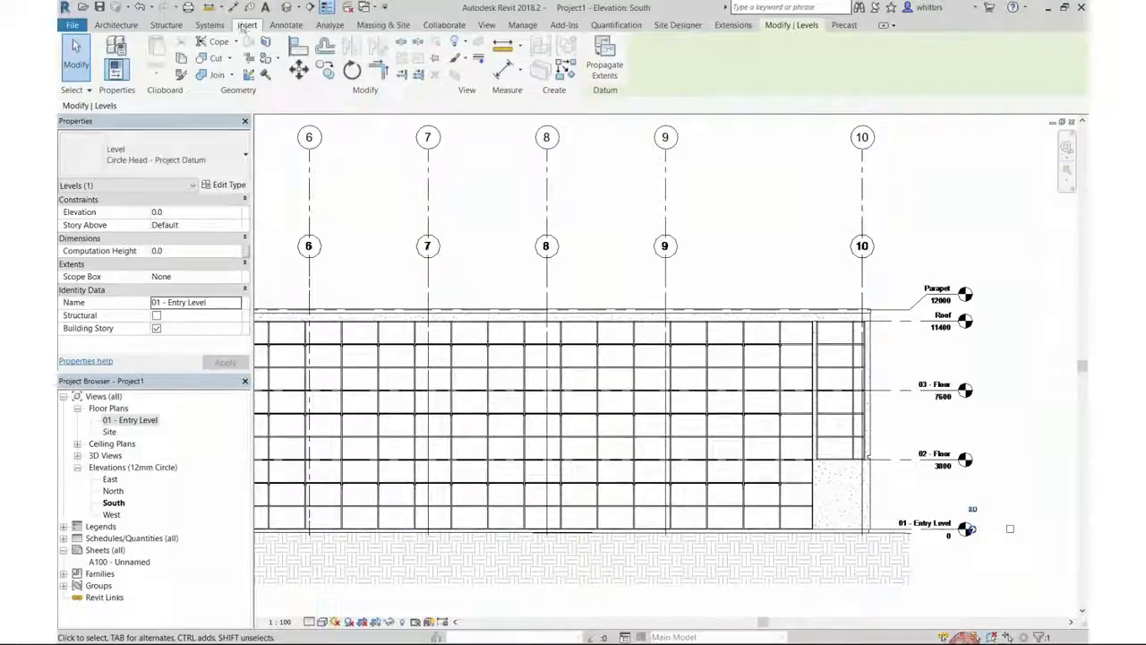
left_click(117, 25)
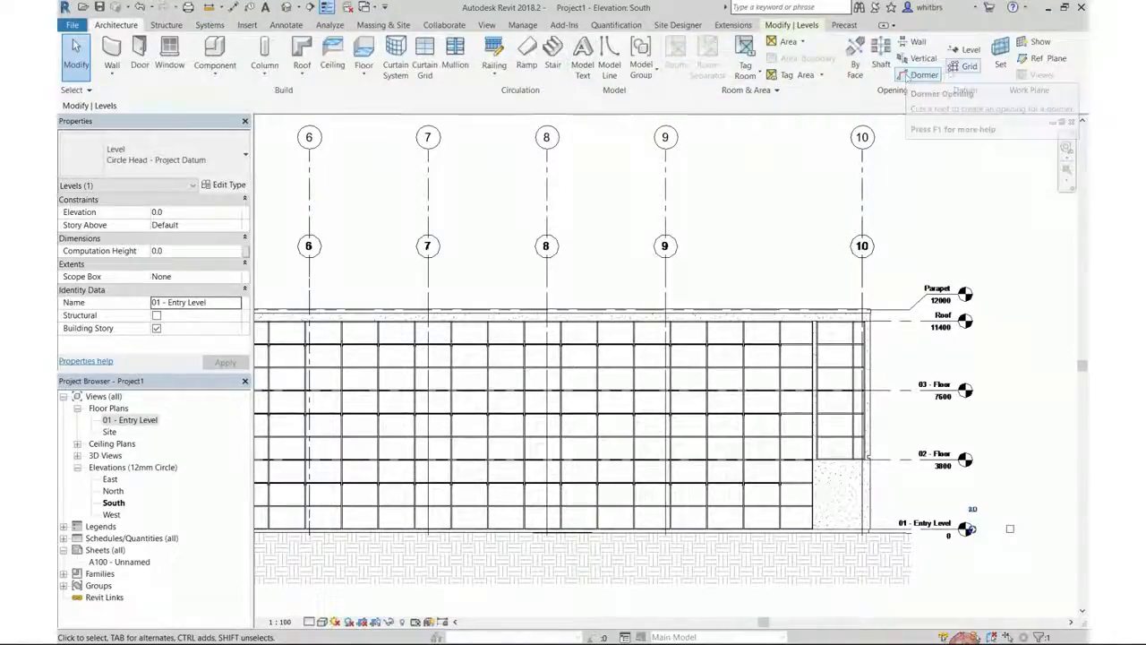
left_click(970, 49)
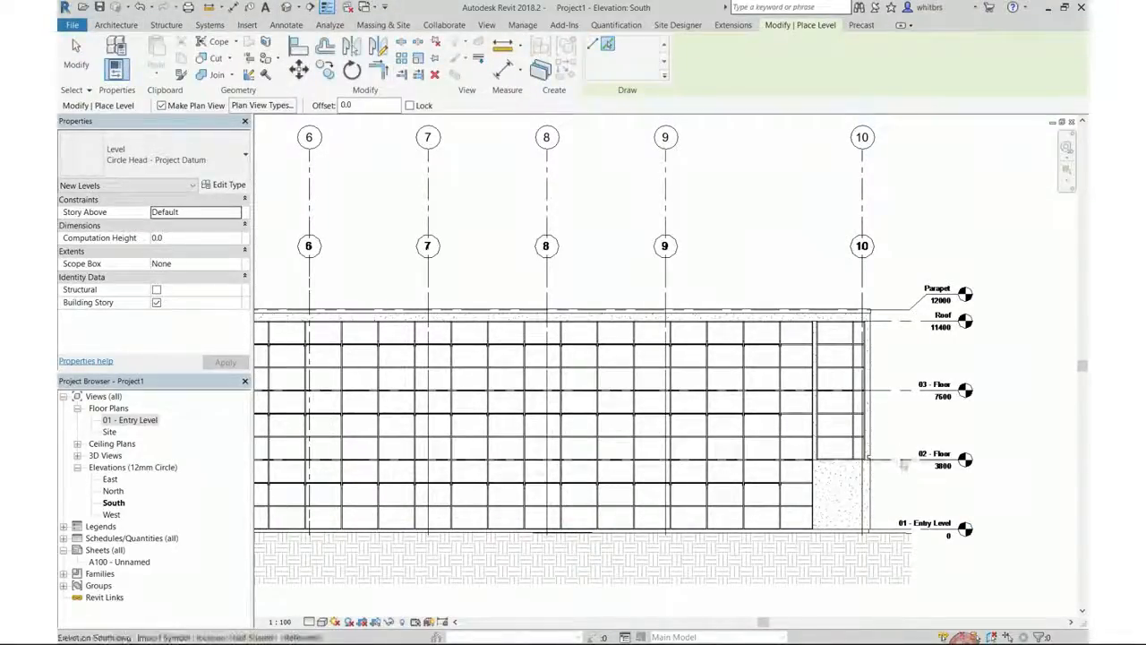
left_click(900, 460)
left_click(896, 392)
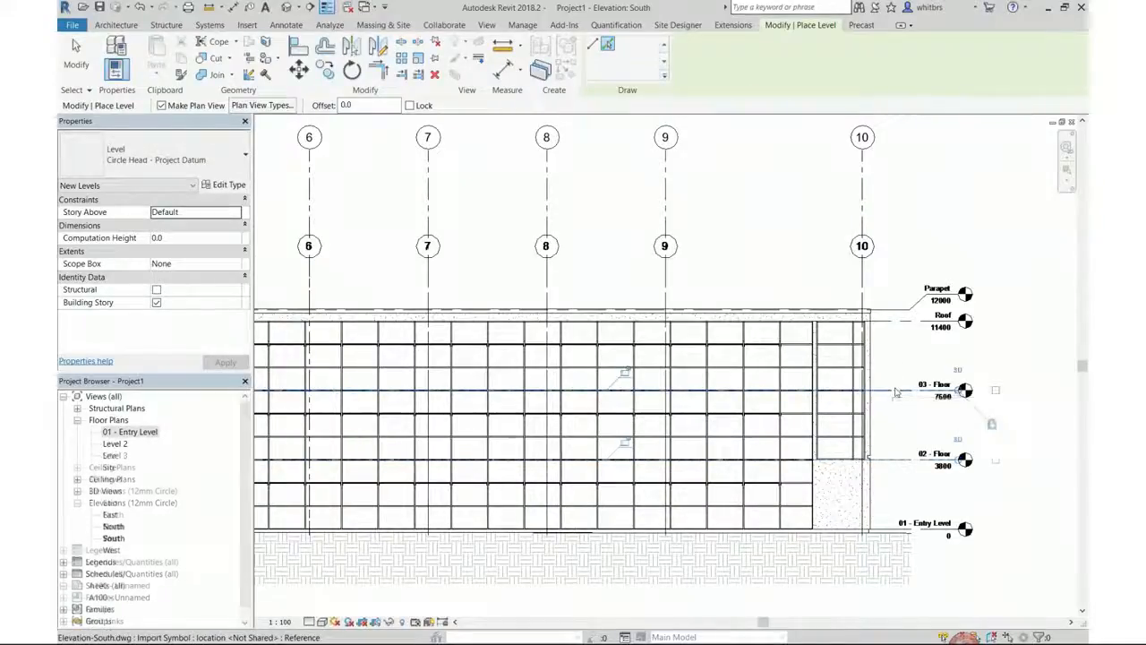
left_click(889, 318)
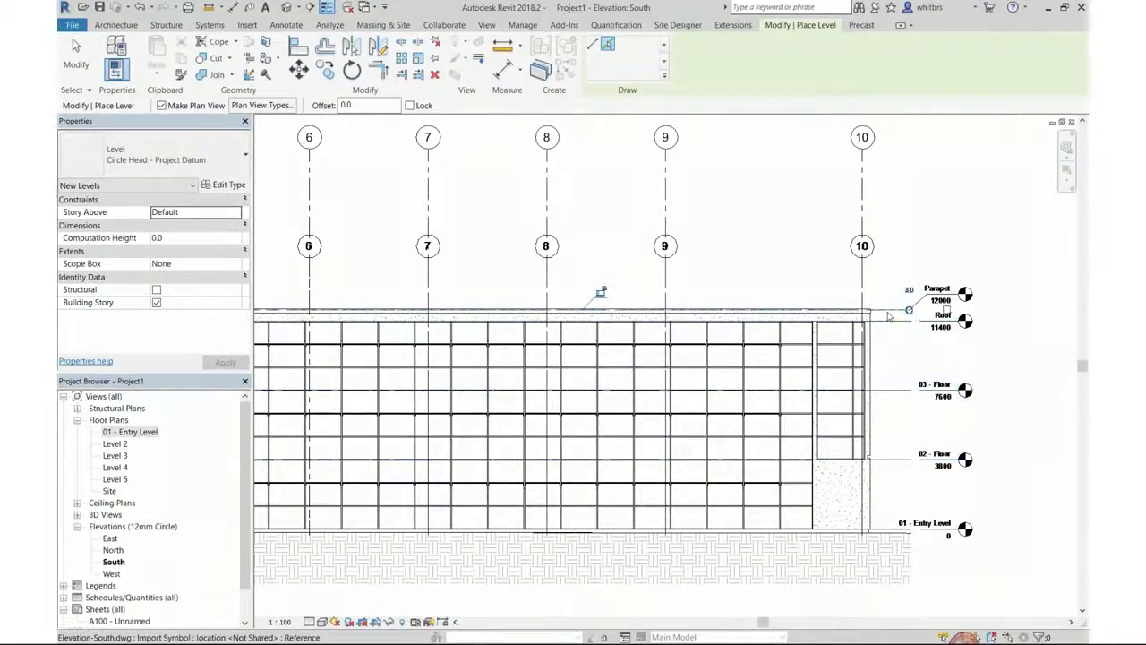
left_click(908, 310)
key("Escape")
key("Escape")
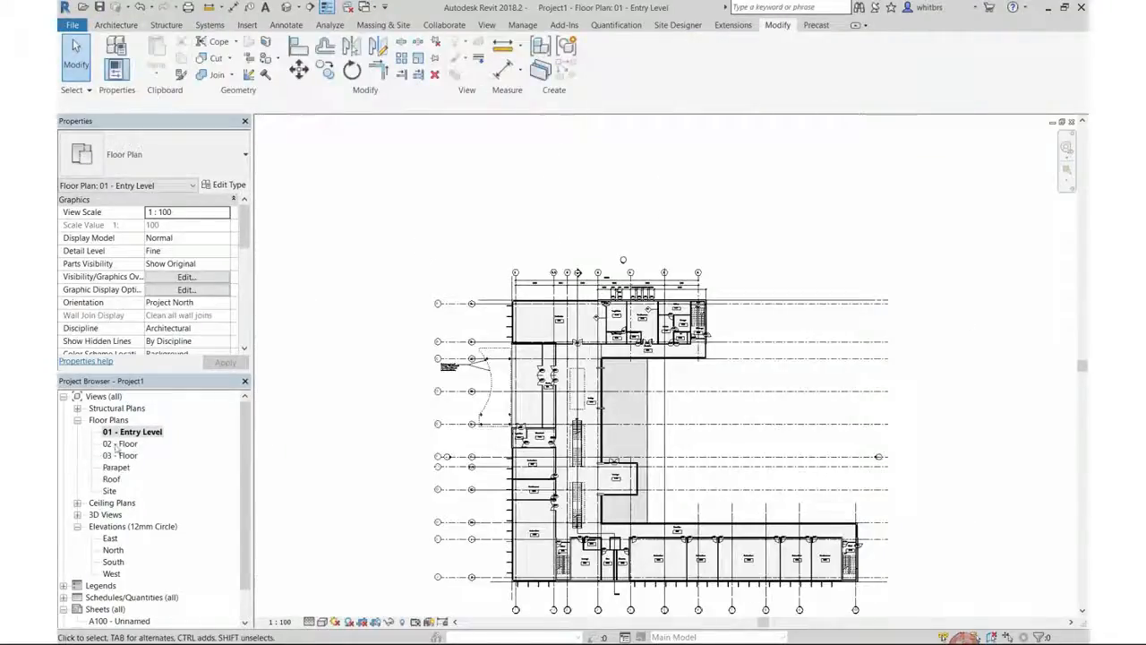
Step: In the 02 - Floor plan, filter the selection to the East, North, South and West elevation DWG links and hide those elements in the view
double_click(119, 444)
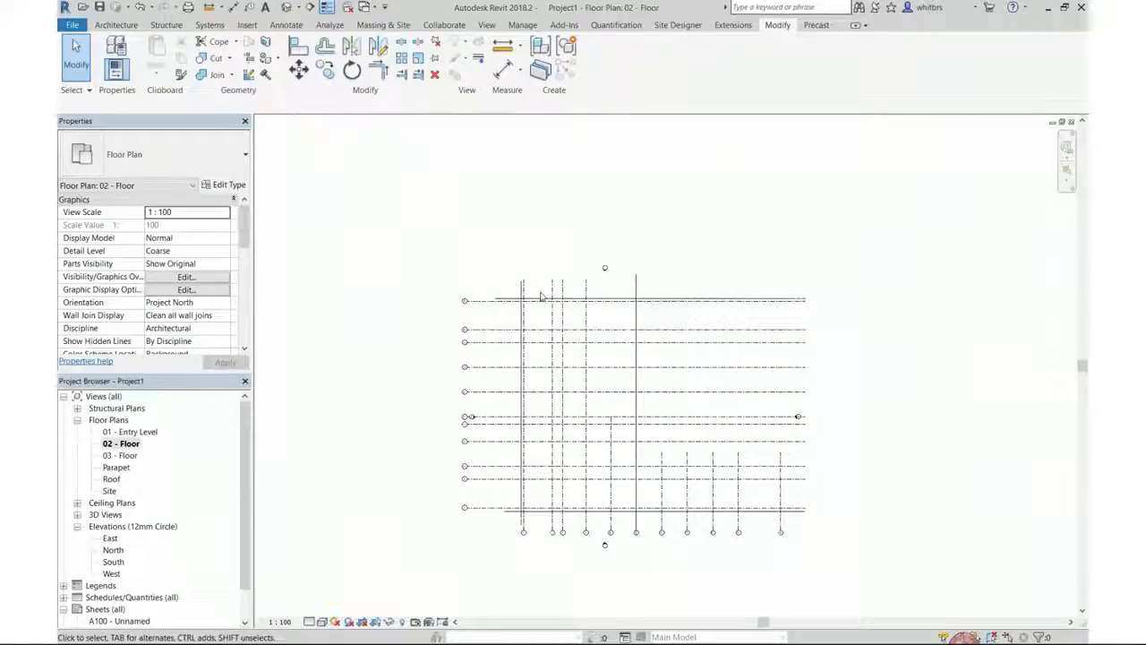
left_click_drag(482, 255, 850, 564)
left_click(597, 56)
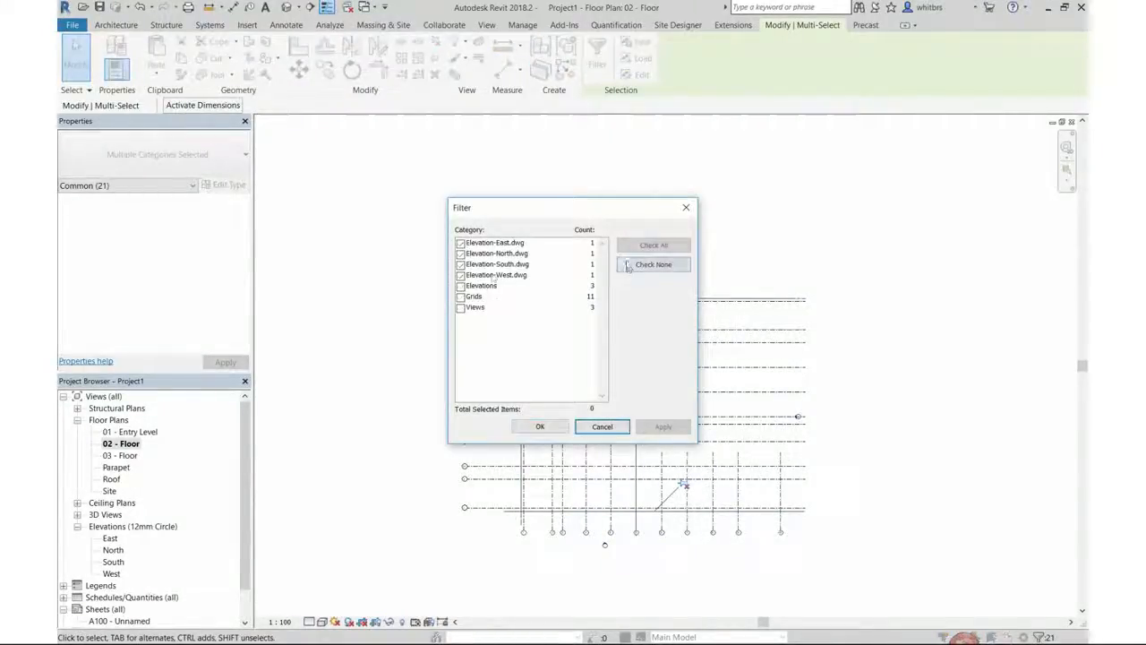
left_click(652, 264)
left_click(460, 275)
left_click(460, 264)
left_click(460, 253)
left_click(461, 243)
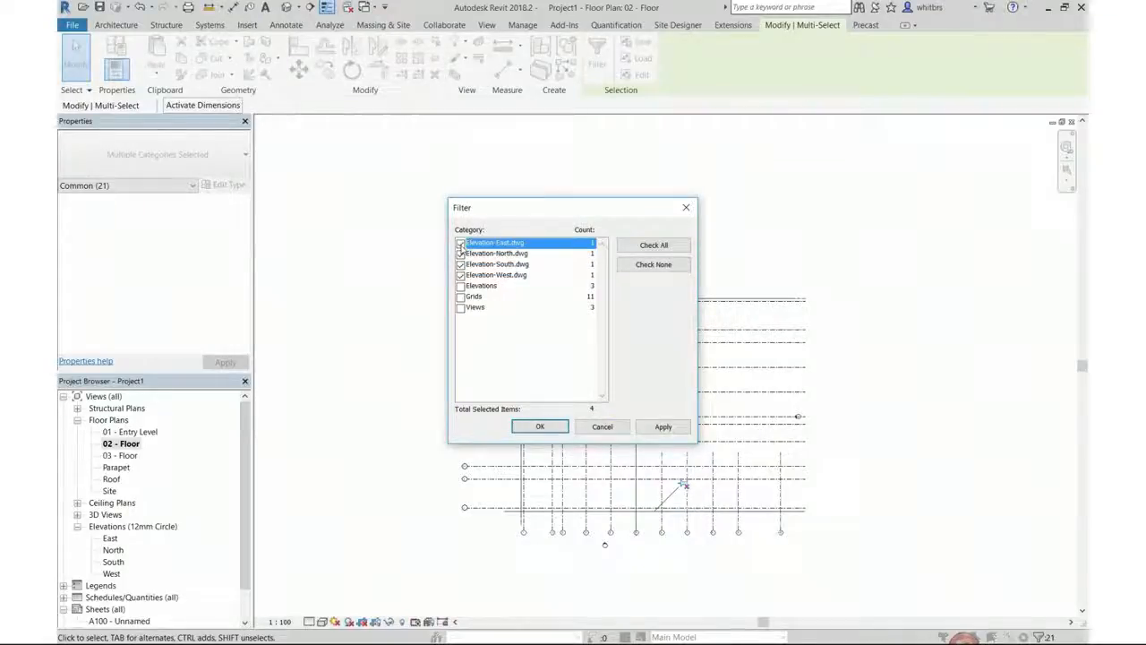
left_click(538, 426)
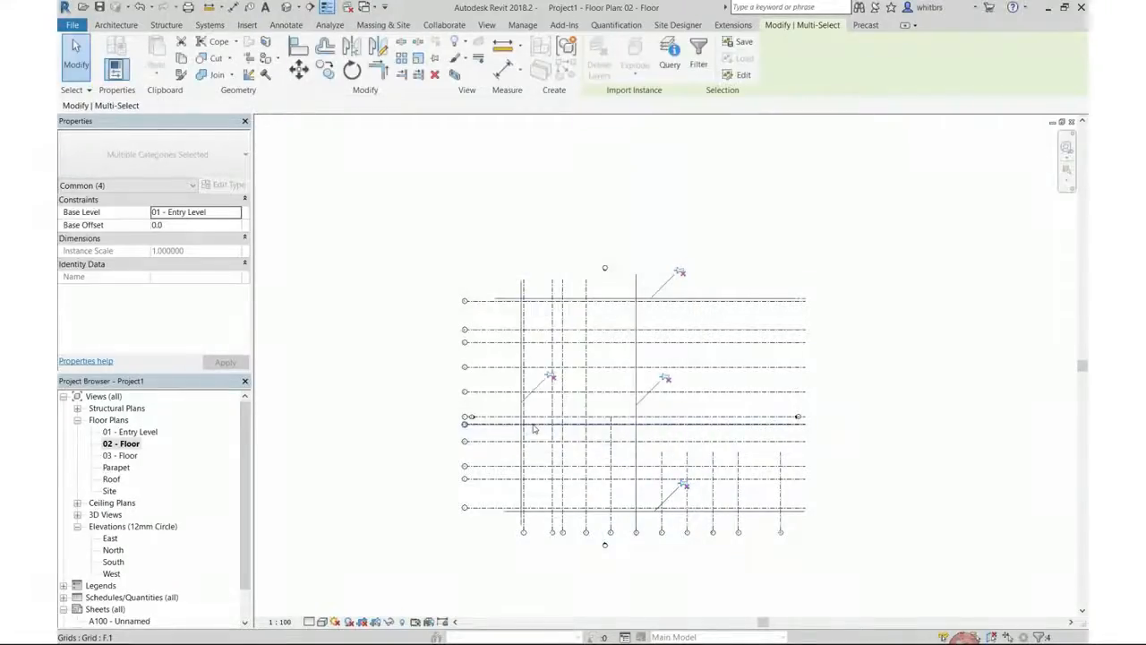
right_click(525, 378)
mouse_move(587, 426)
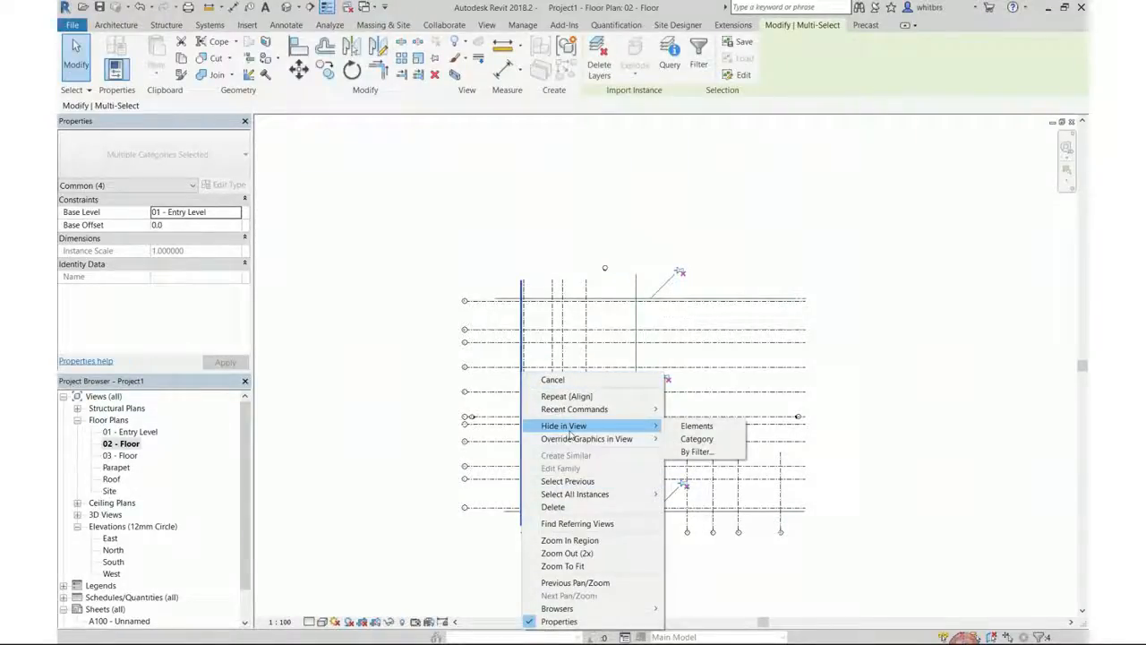
left_click(696, 426)
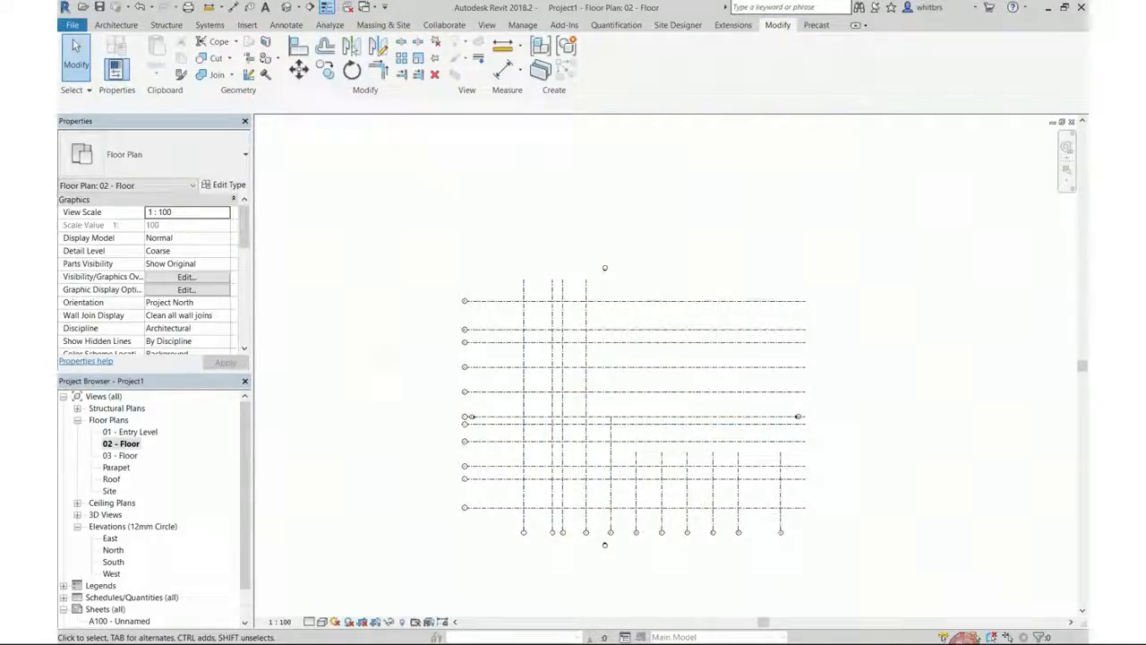
Step: Link the CAD file FloorPlan-02-Floor.dwg into the 02 - Floor plan
left_click(246, 24)
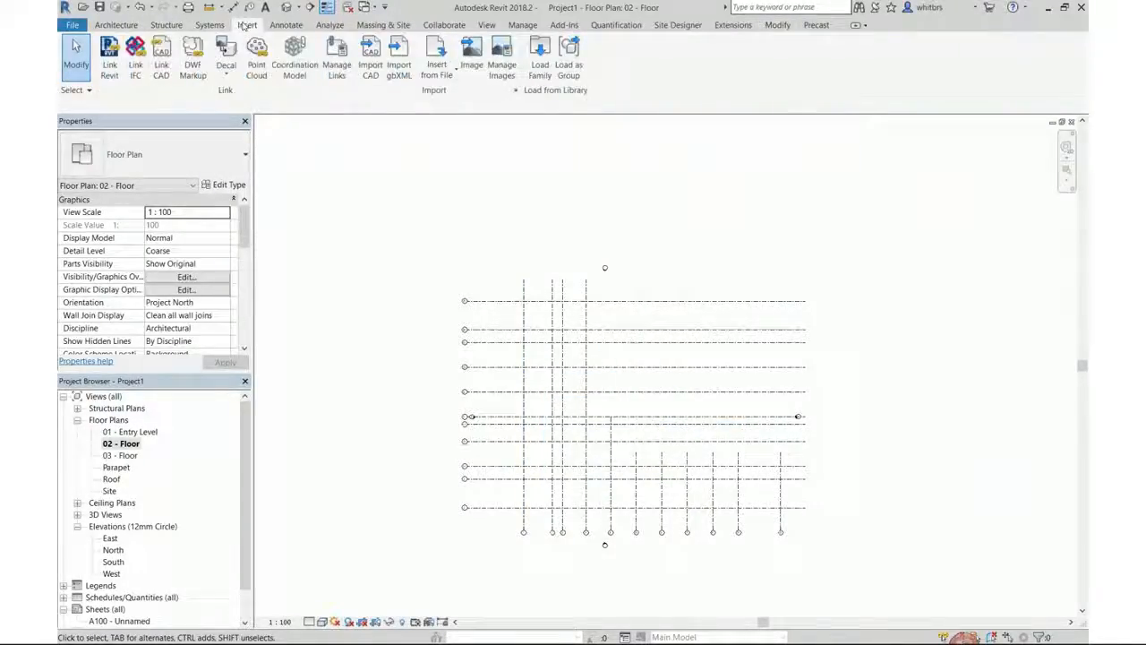
left_click(160, 67)
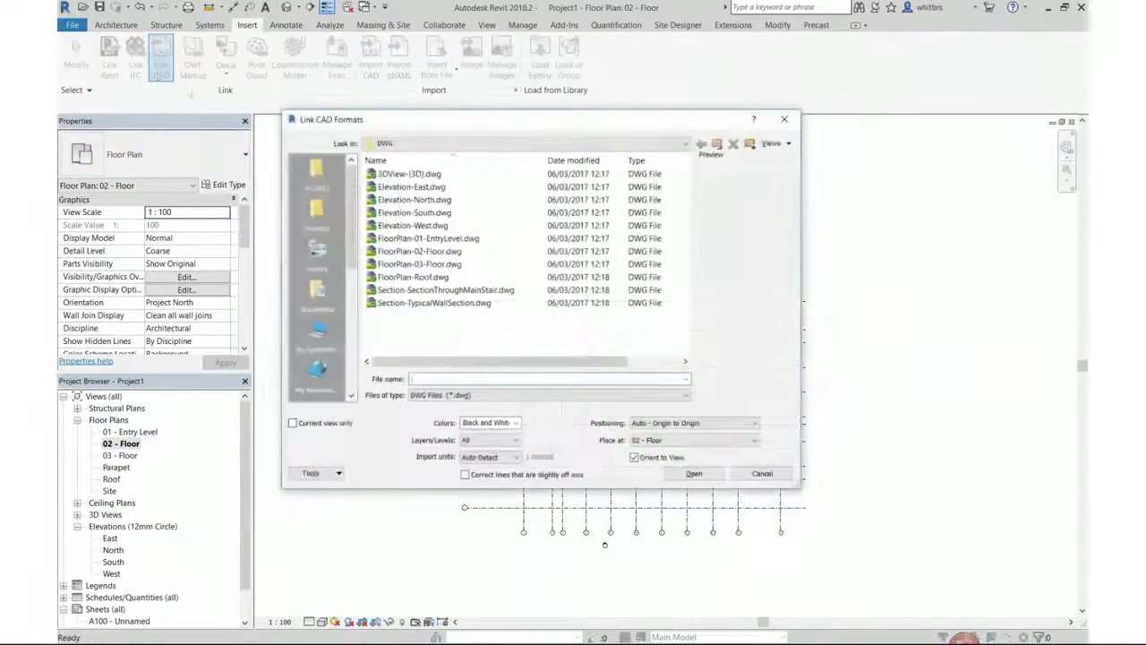
double_click(427, 252)
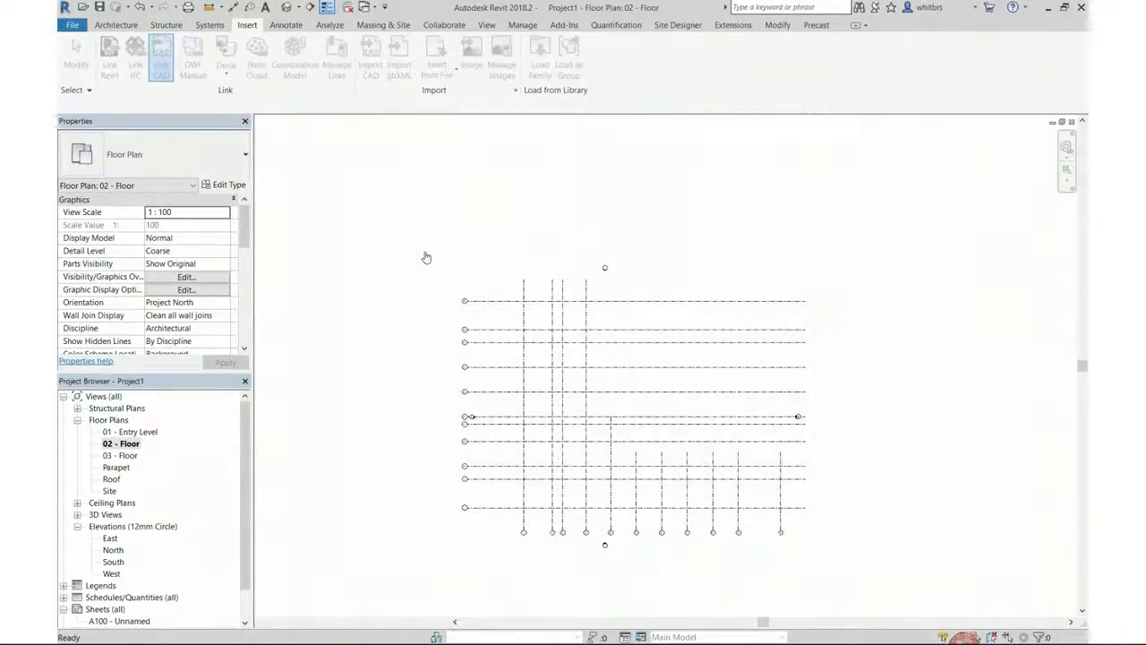
Step: Open the 03 - Floor plan and link the CAD file FloorPlan-03-Floor.dwg into it
left_click(119, 454)
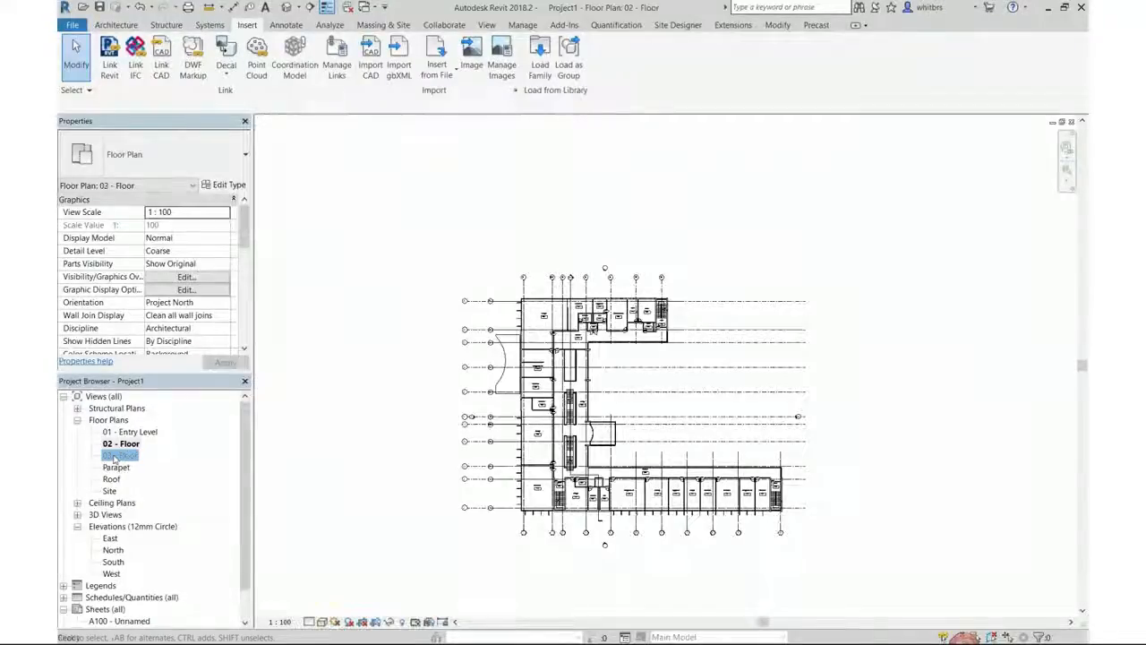
double_click(116, 456)
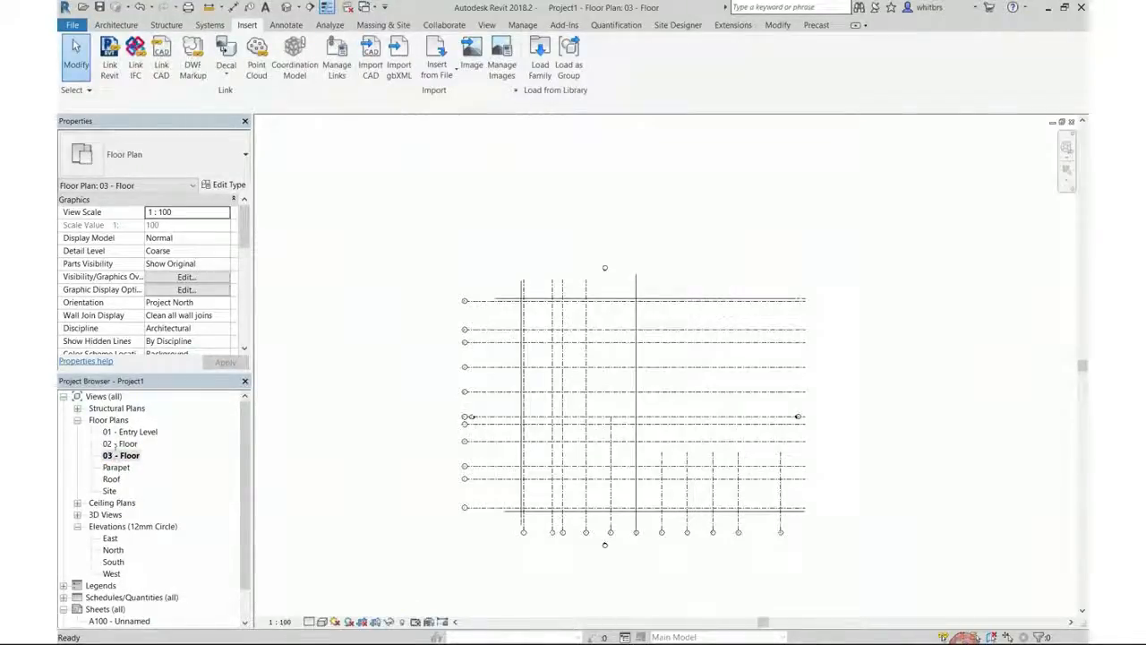
left_click(162, 63)
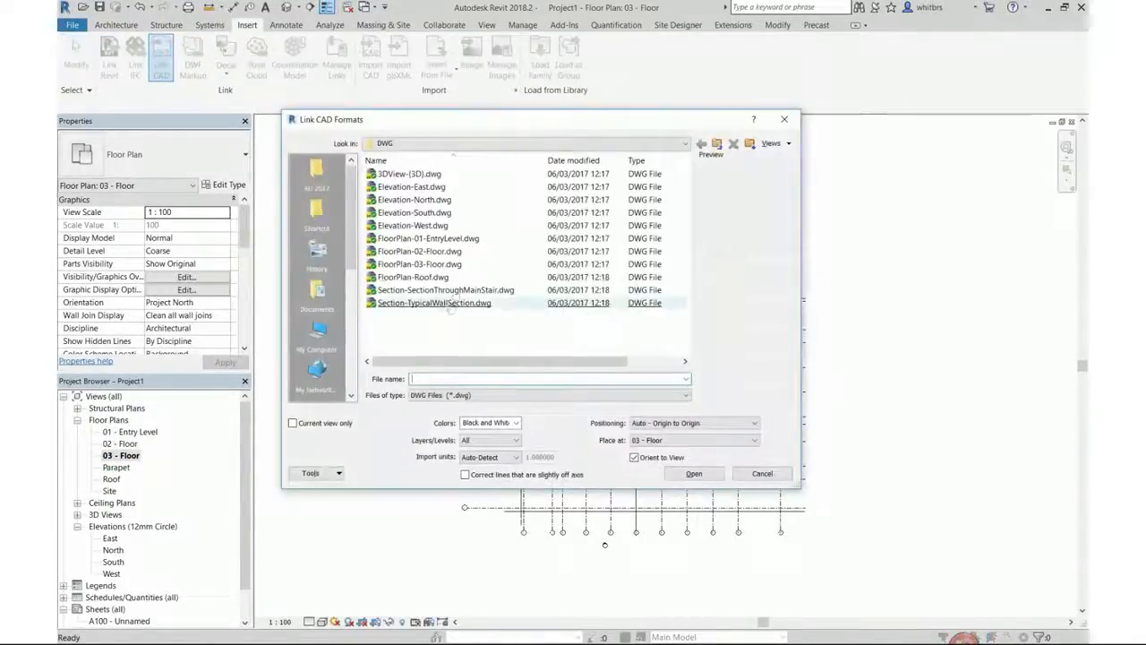
double_click(428, 264)
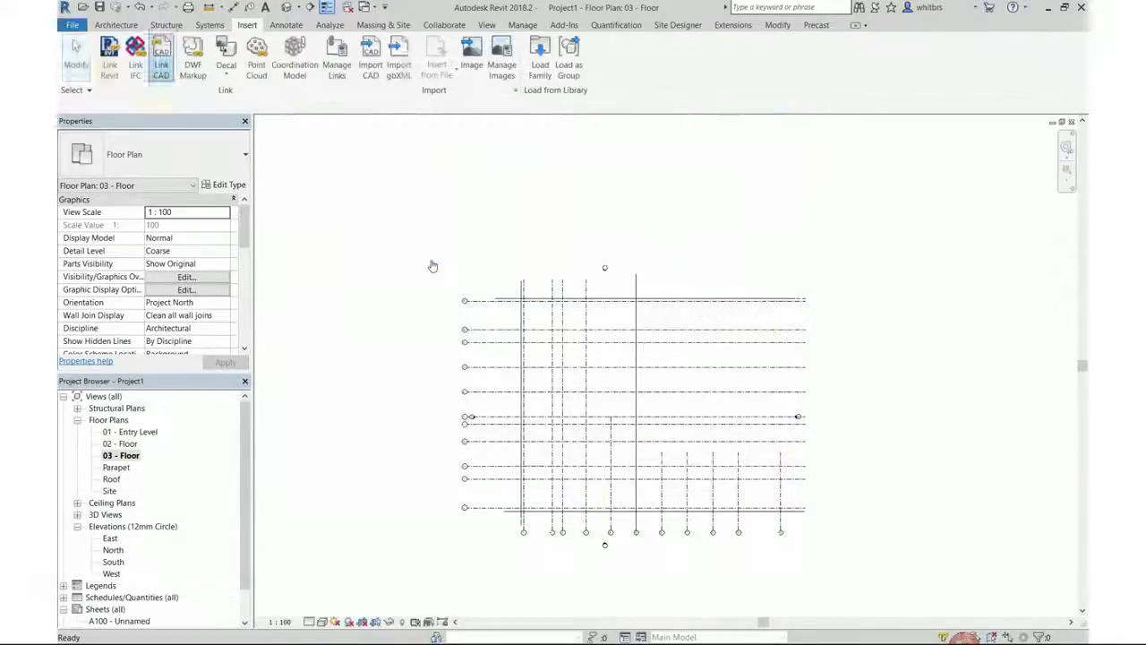
Step: Open the Roof plan and link the CAD file FloorPlan-Roof.dwg into it
double_click(111, 479)
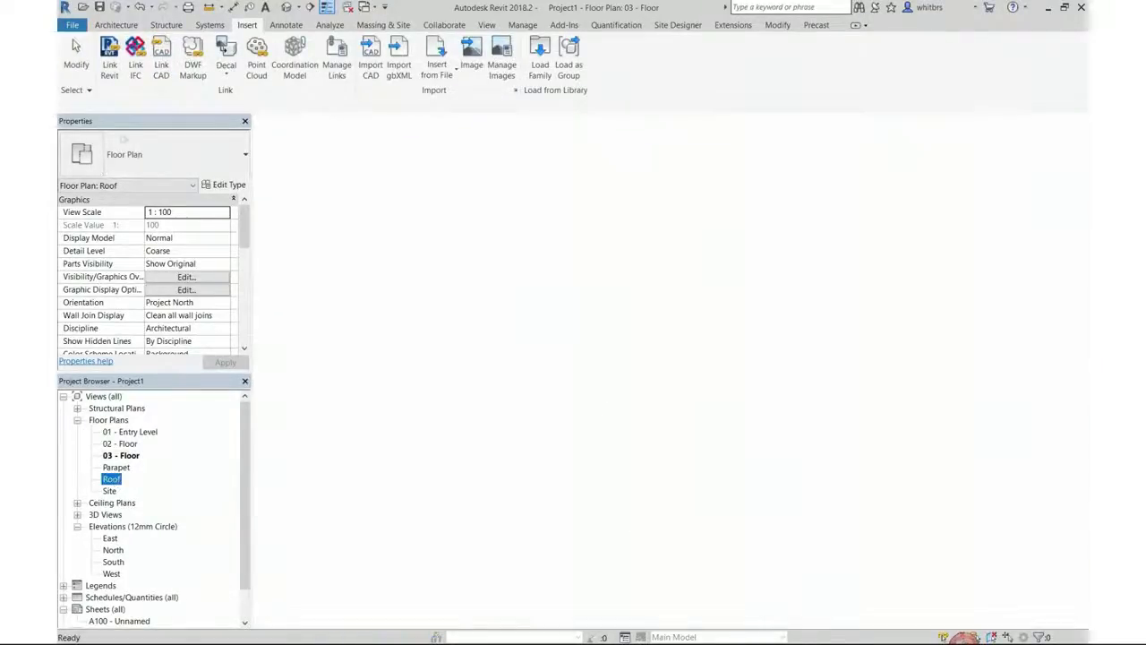
left_click(161, 59)
left_click(415, 277)
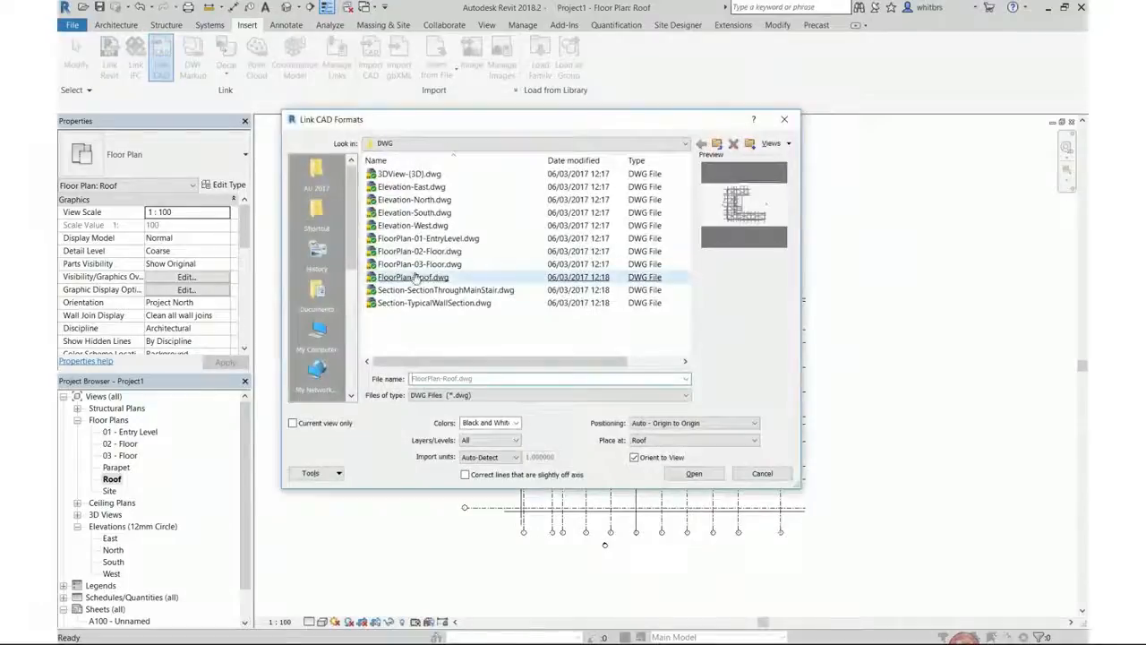
double_click(415, 278)
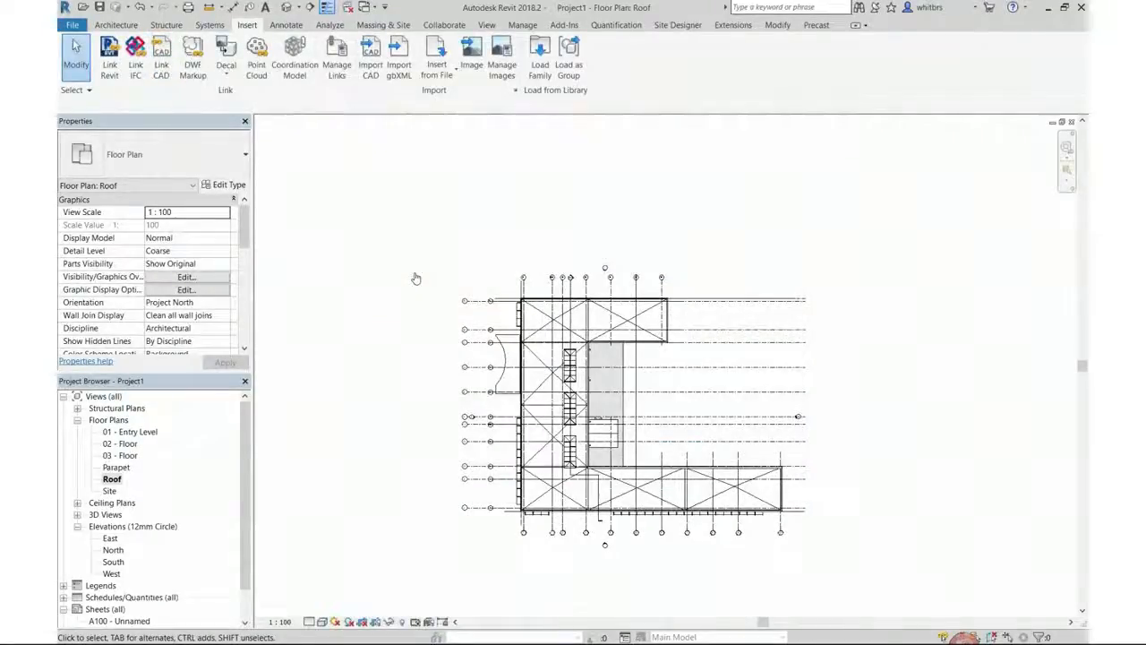
Step: Review the linked drawings in the 01 - Entry Level, 02 - Floor and 03 - Floor plans and the North, South and West elevations
double_click(130, 432)
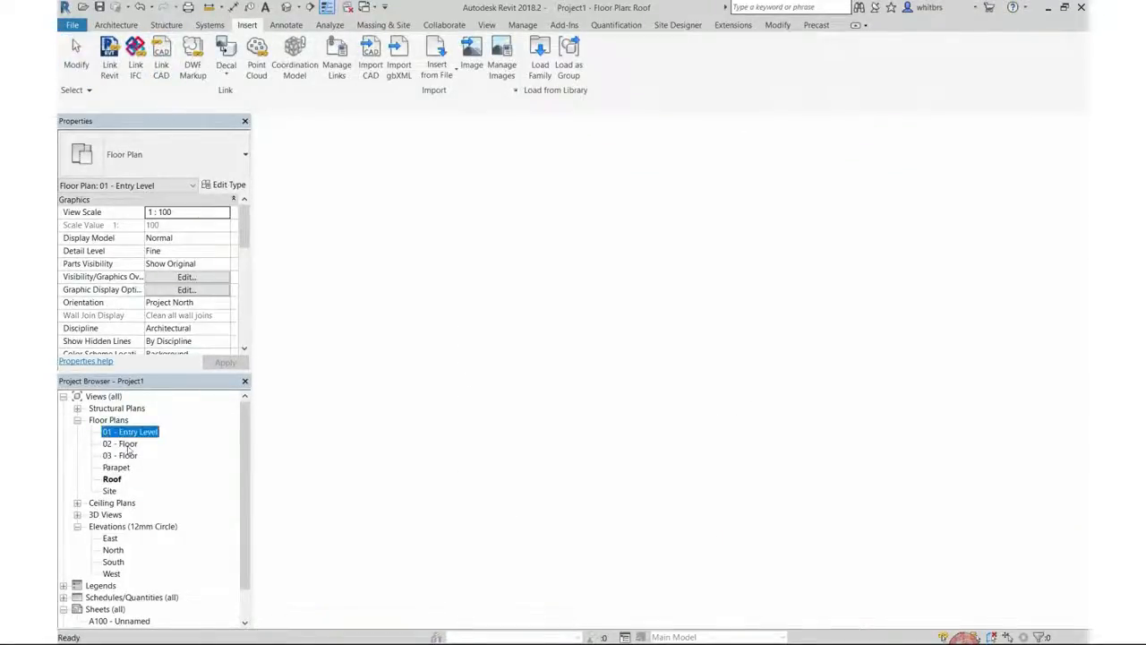
double_click(126, 444)
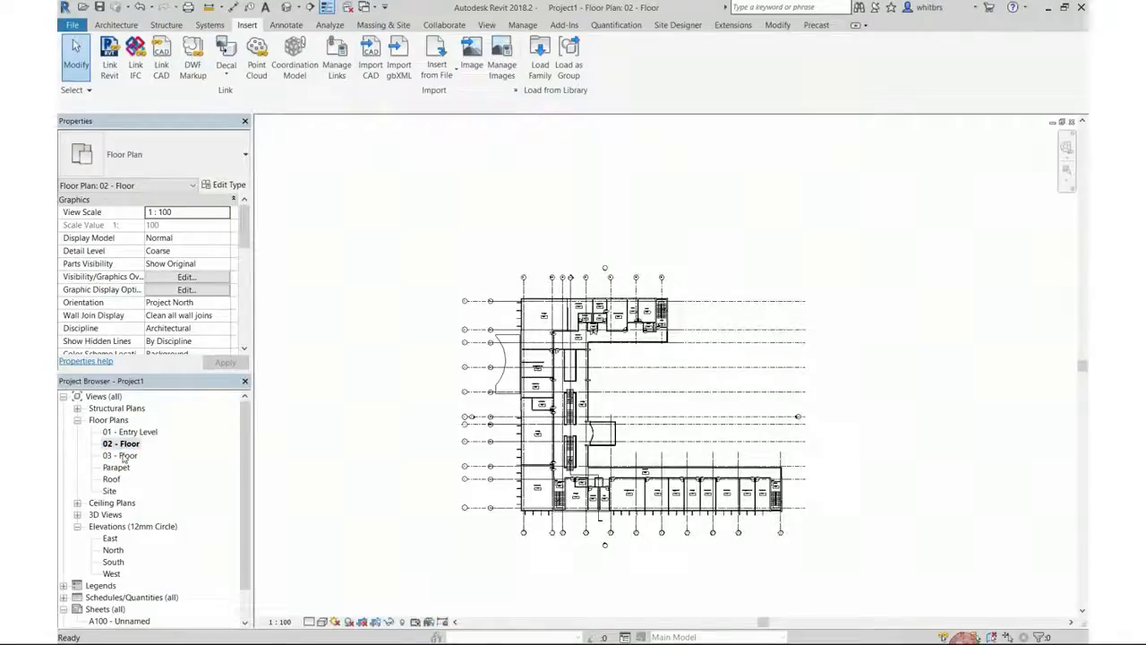
double_click(123, 456)
double_click(113, 550)
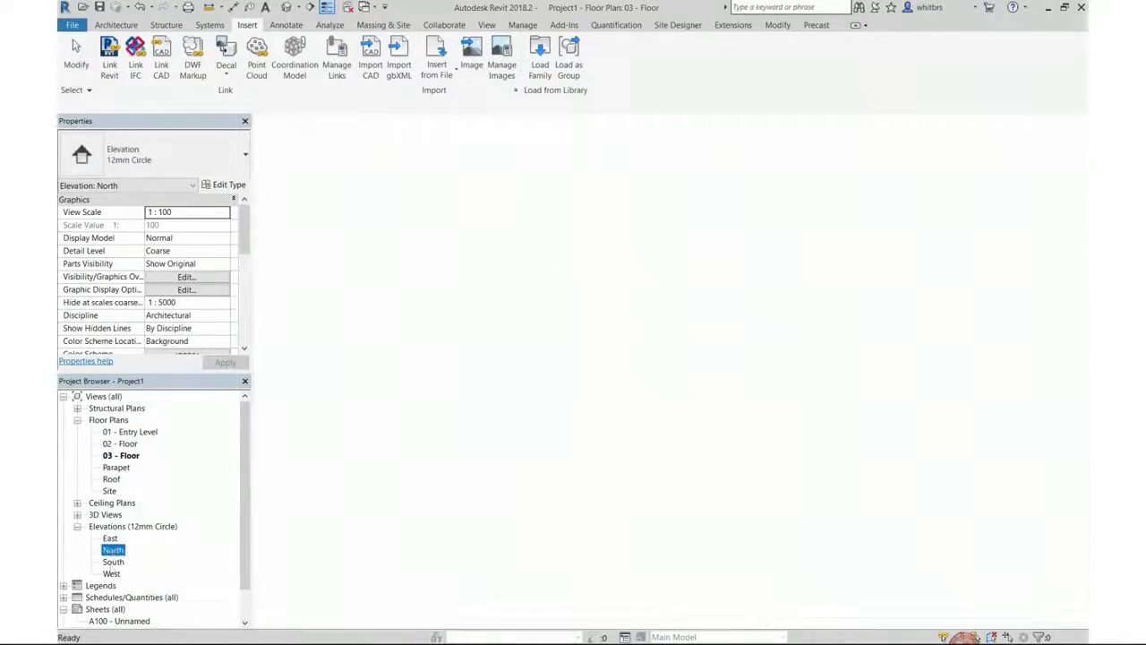
double_click(113, 561)
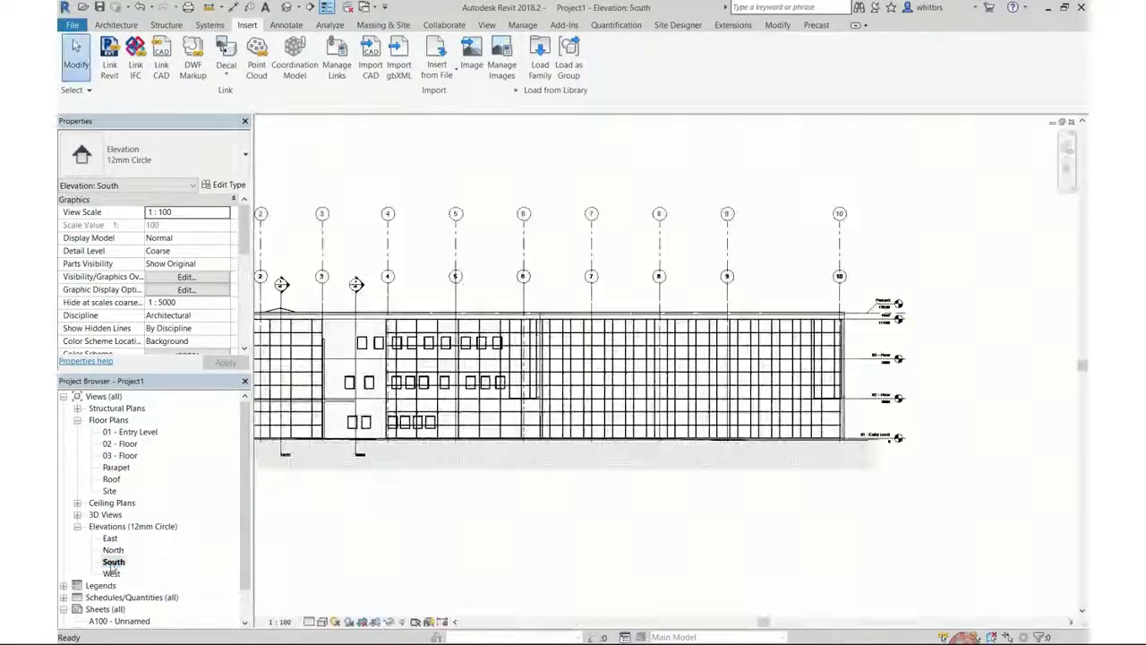
double_click(111, 573)
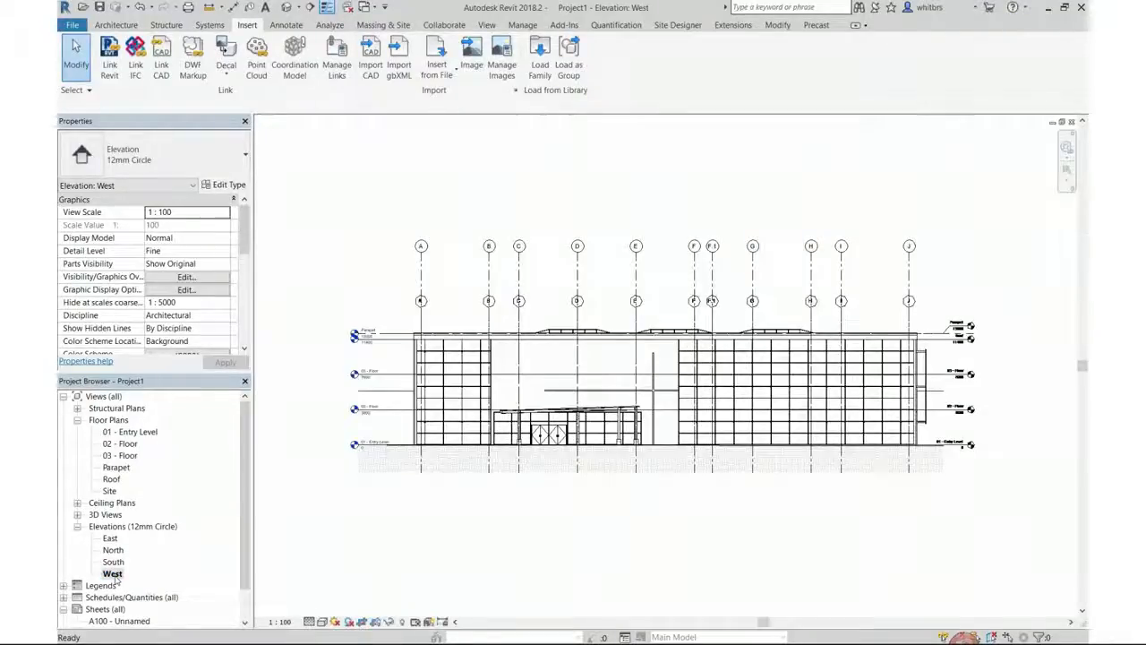
Step: Open the default 3D view and examine how the linked floor plans and elevations fit together around the building
left_click(286, 7)
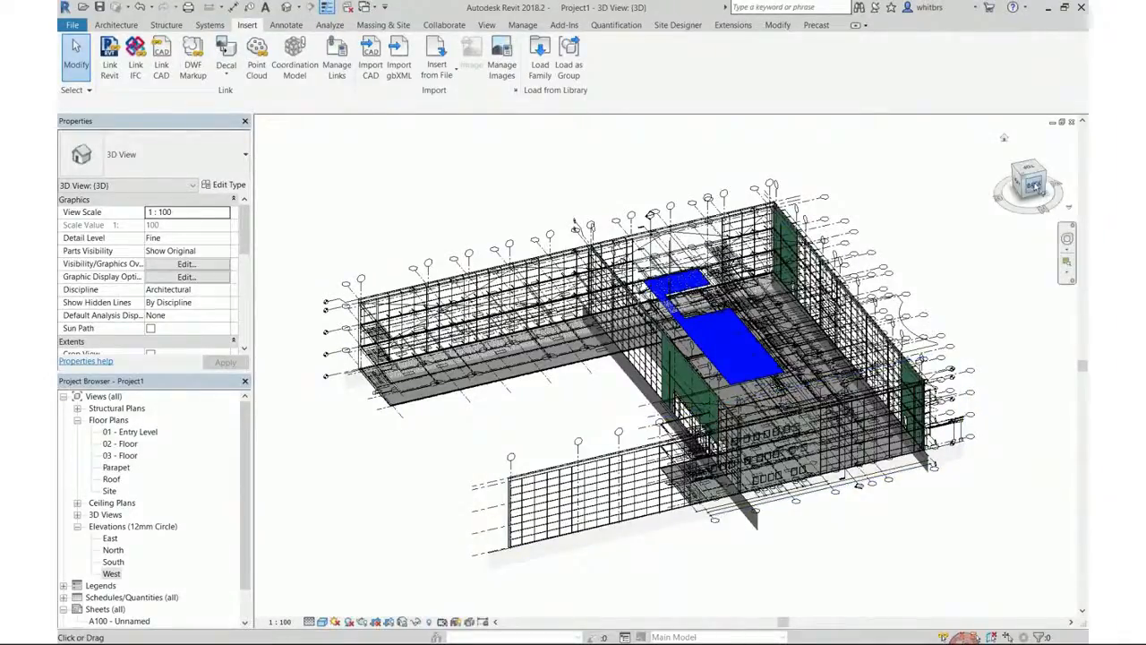
middle_click_drag(608, 264, 805, 358, "shift")
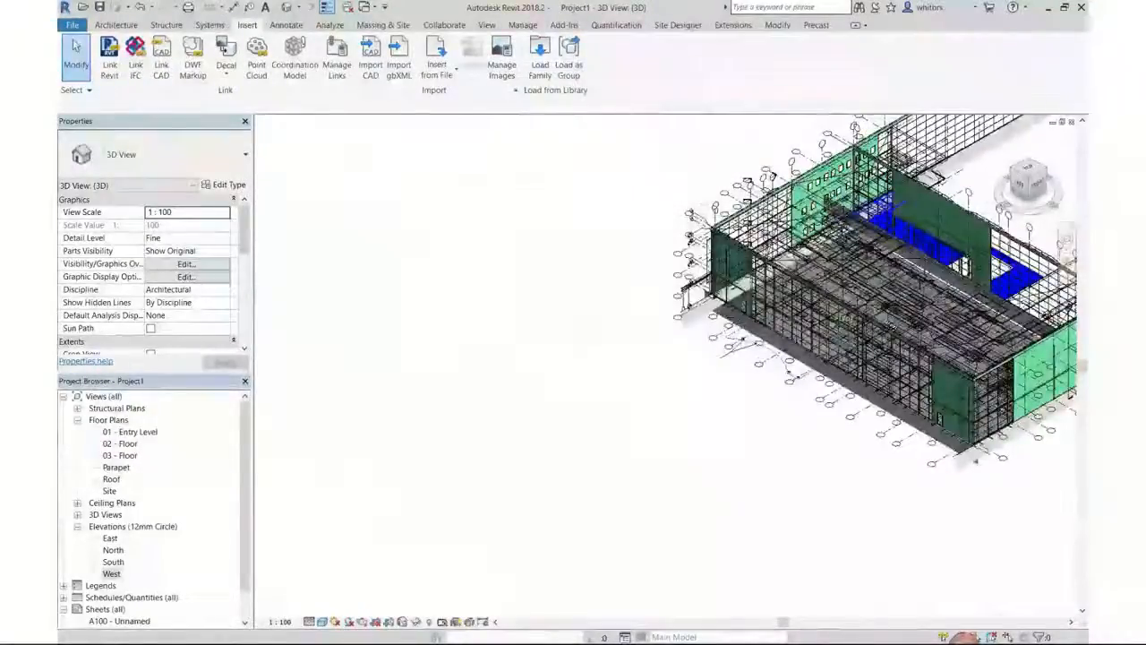
scroll(563, 368, "down", 5)
scroll(744, 371, "up", 4)
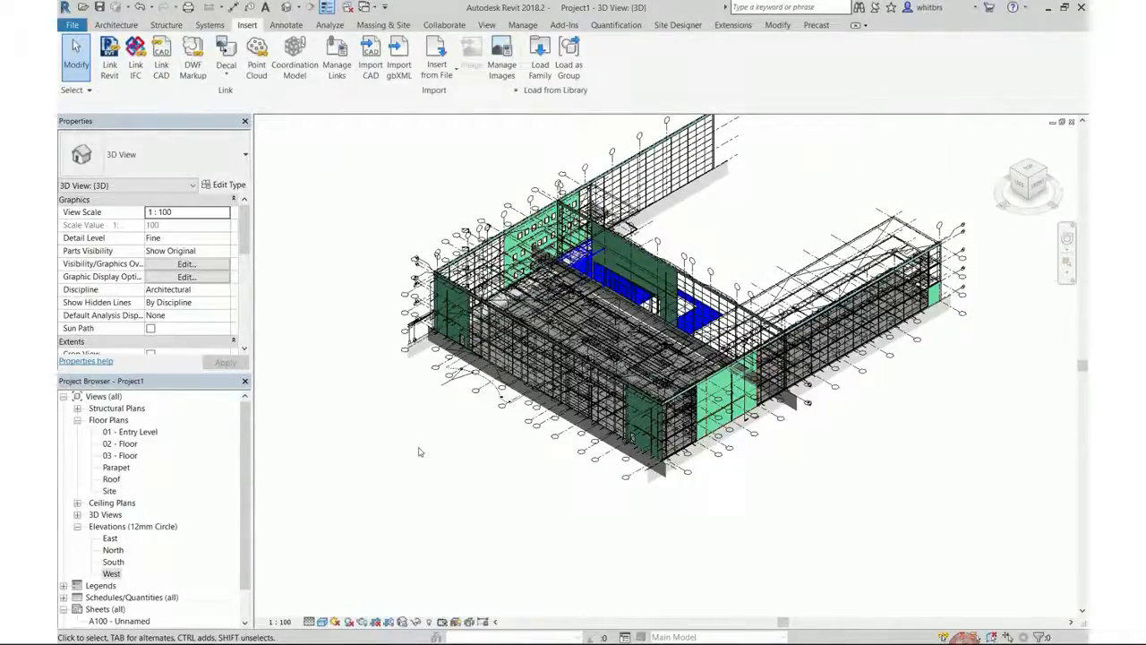
scroll(418, 451, "down", 3)
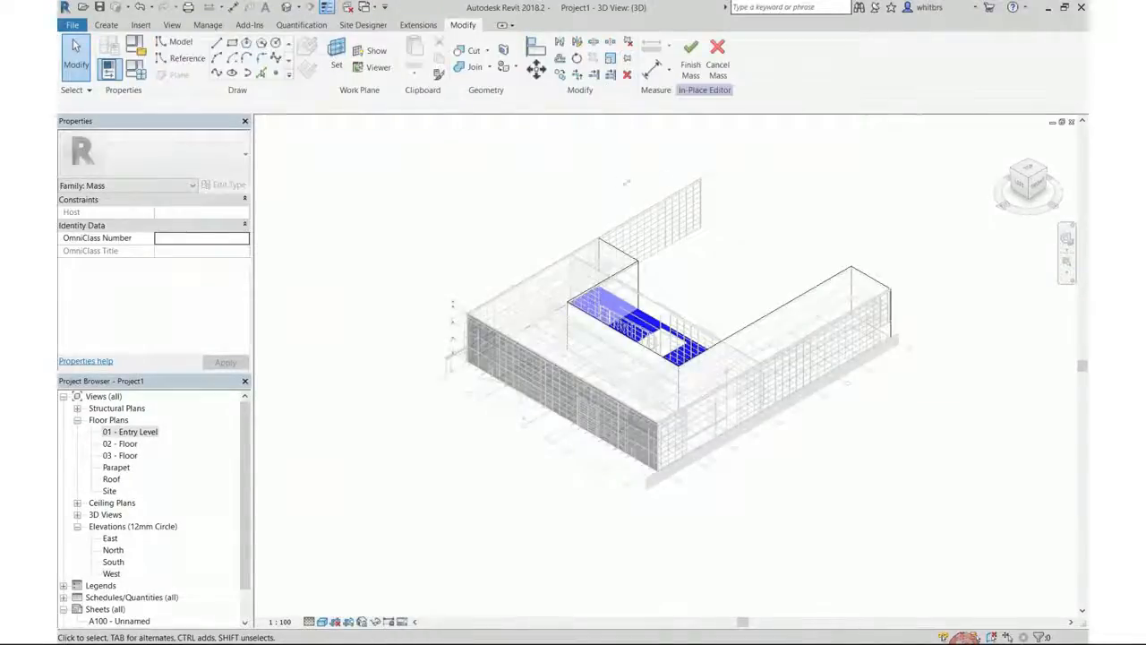
Step: Finish the in-place mass and turn off the visibility of all imported categories, including the linked DWGs, in the 3D view
left_click(690, 56)
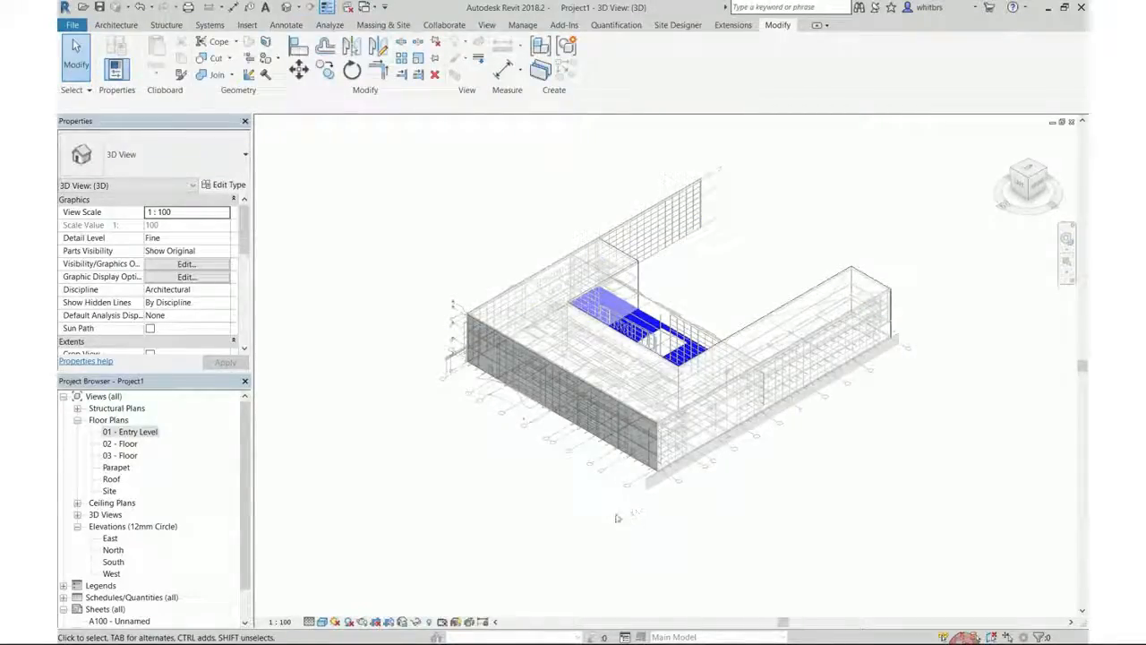
key("v")
key("g")
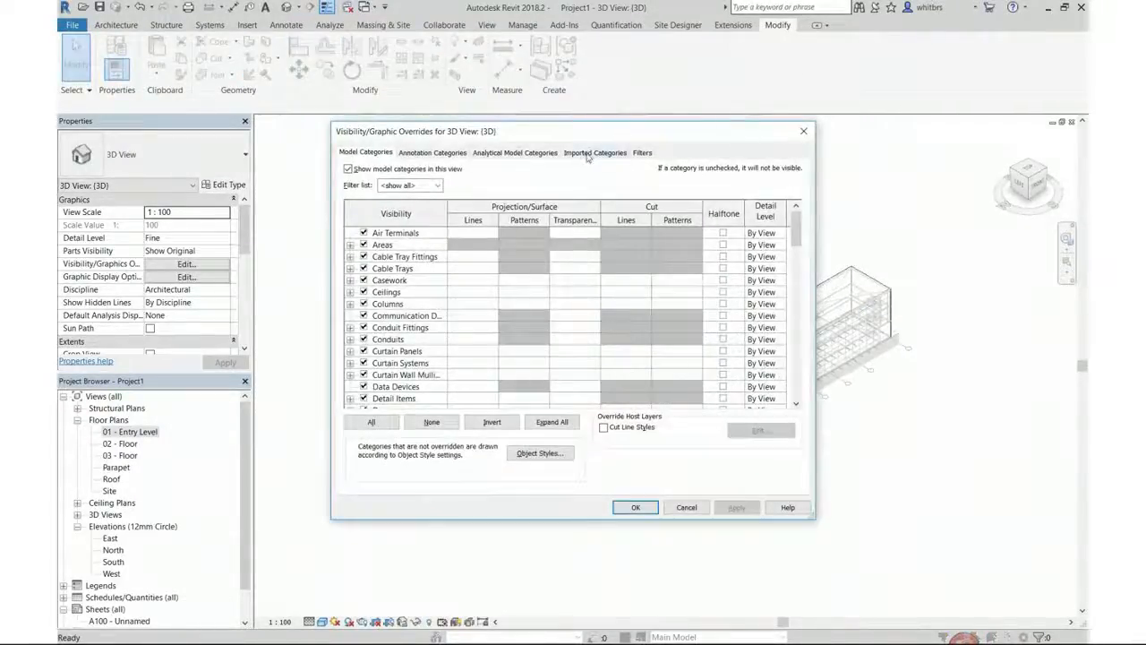
left_click(591, 152)
left_click(371, 401)
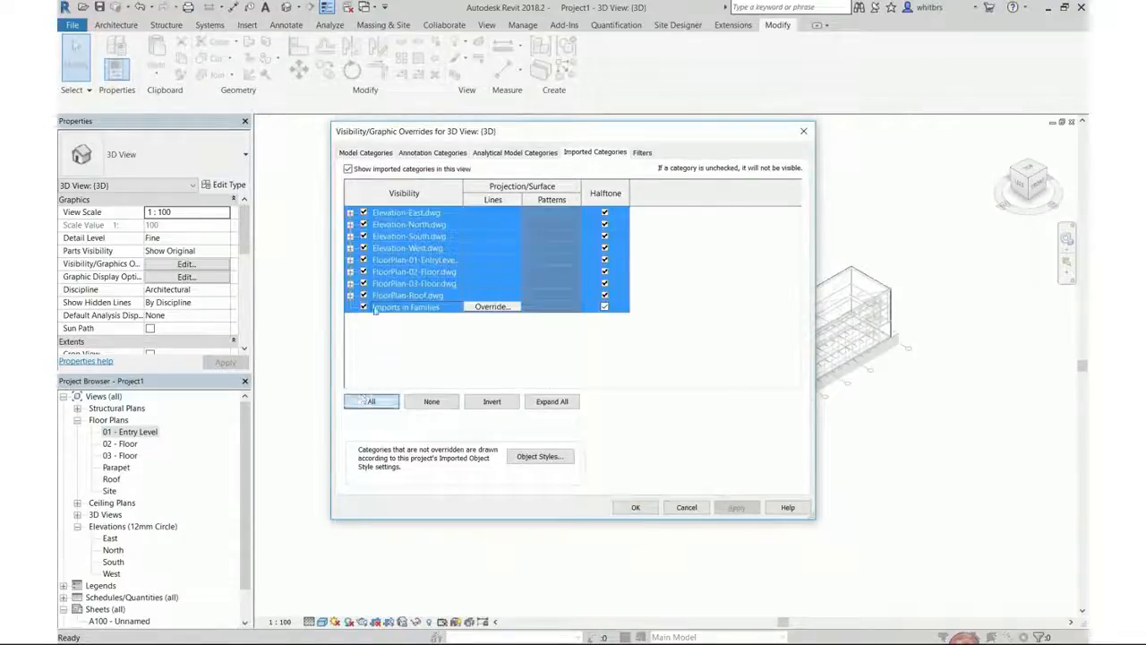
left_click(363, 296)
left_click(634, 506)
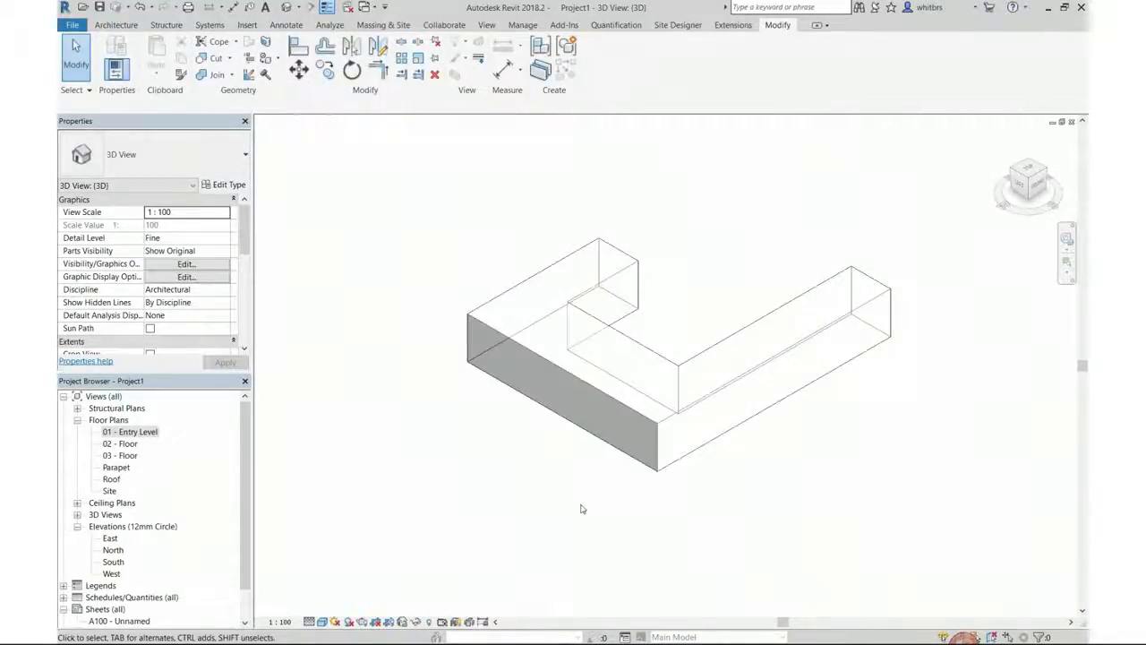
Step: Create mass floors in the building mass at 01 - Entry Level, 02 - Floor, 03 - Floor and Roof, and inspect them
left_click(553, 420)
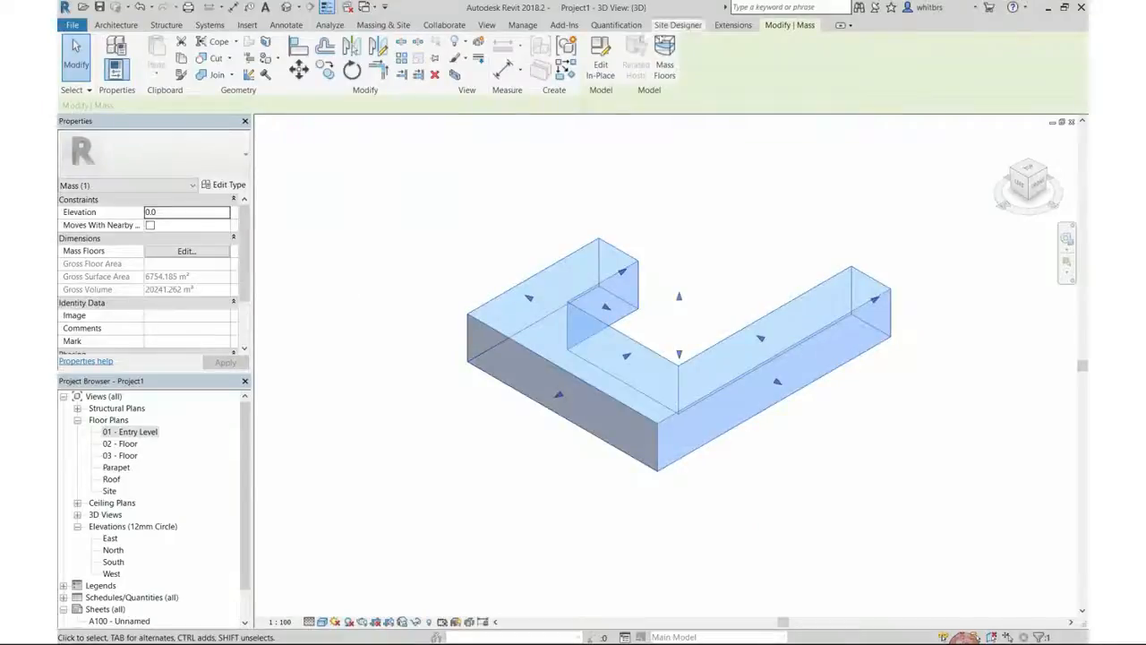
left_click(664, 58)
left_click(490, 244)
left_click(490, 254)
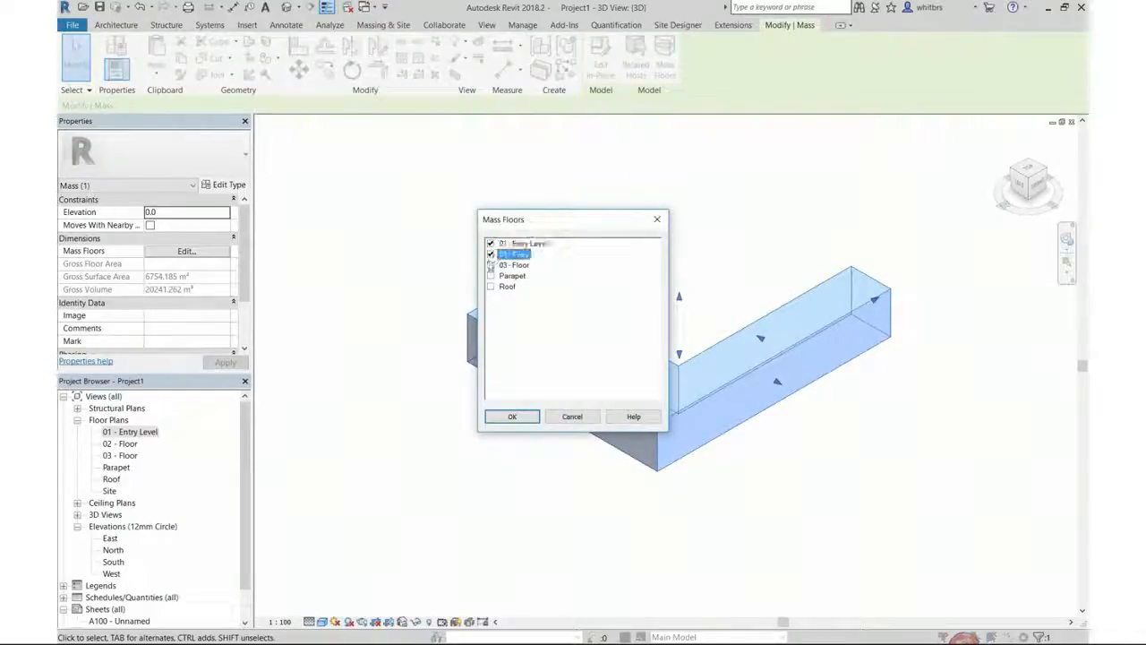
left_click(490, 265)
left_click(491, 287)
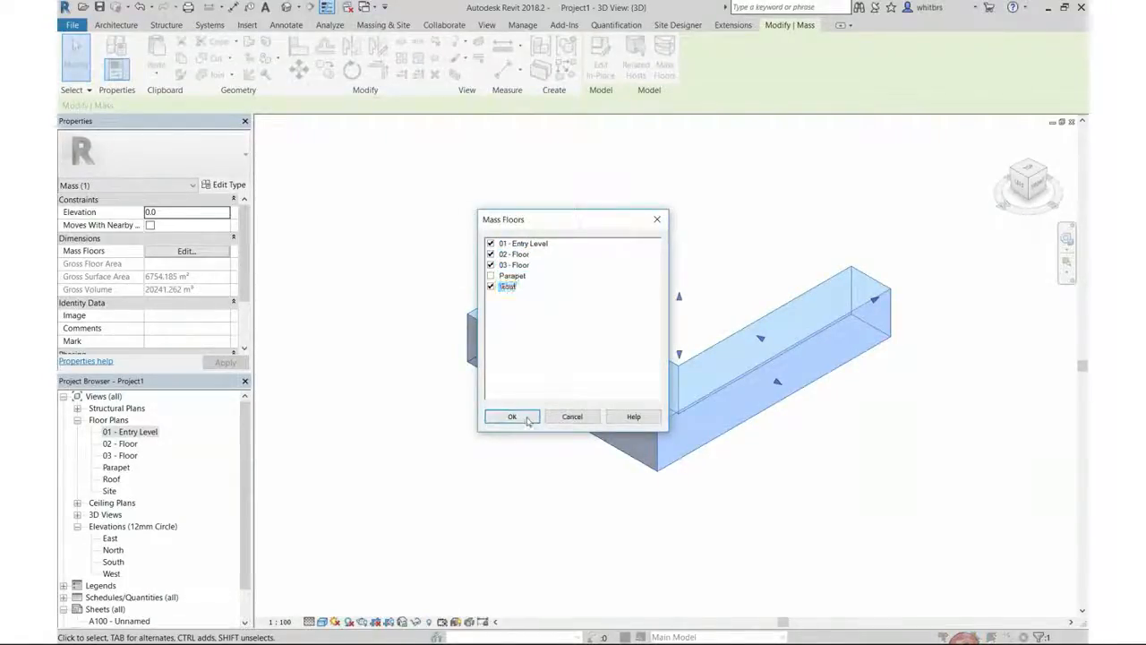
left_click(512, 416)
left_click(434, 526)
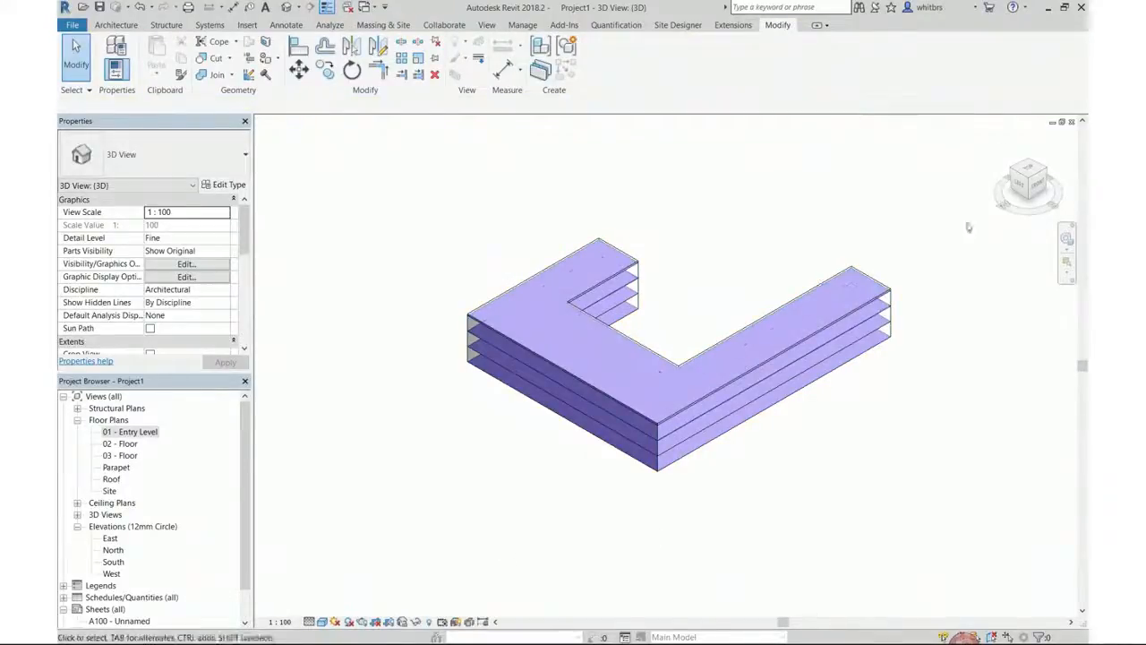
mouse_move(1020, 184)
left_mouse_down()
mouse_move(1008, 162)
mouse_move(1018, 148)
left_mouse_up()
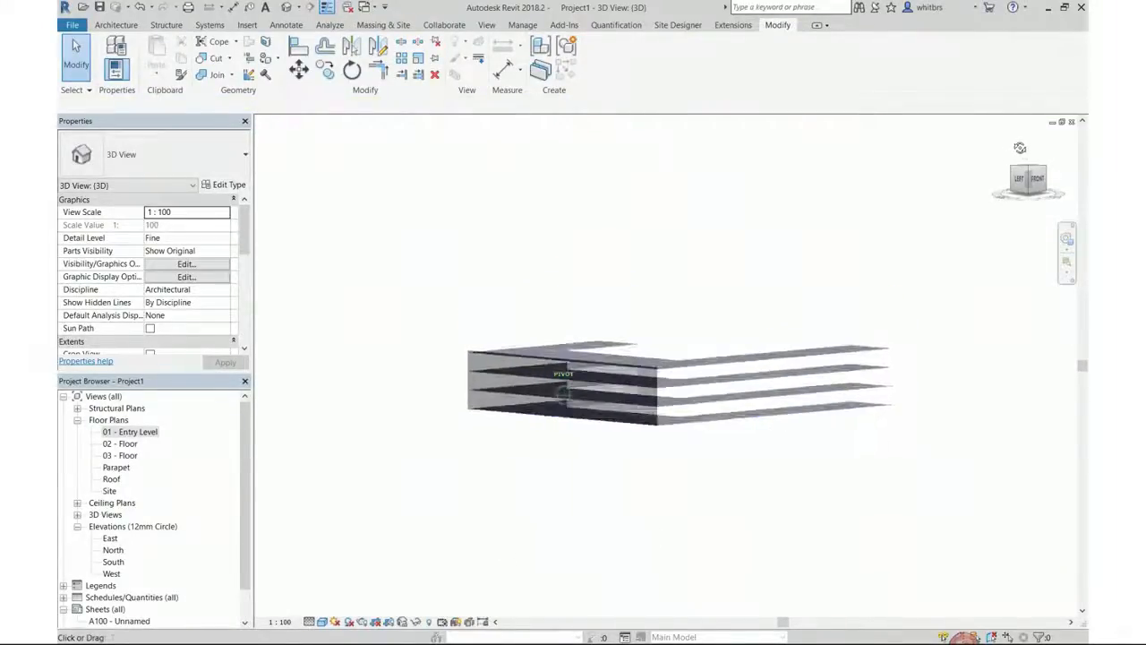
scroll(658, 400, "up", 2)
scroll(660, 401, "up", 3)
scroll(660, 401, "down", 2)
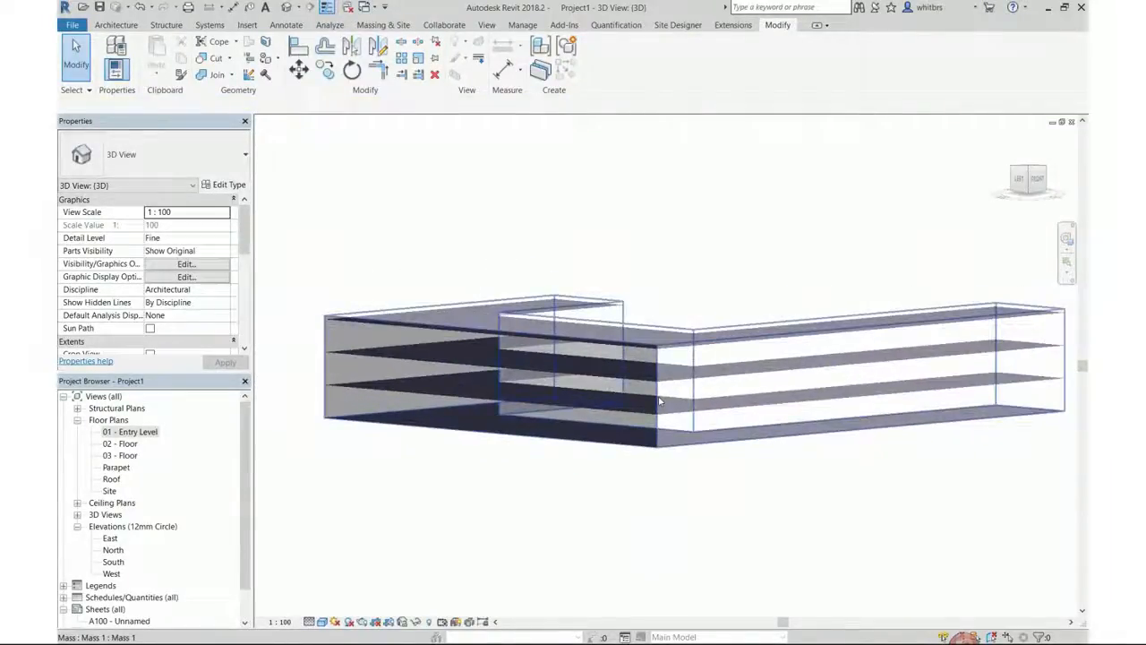